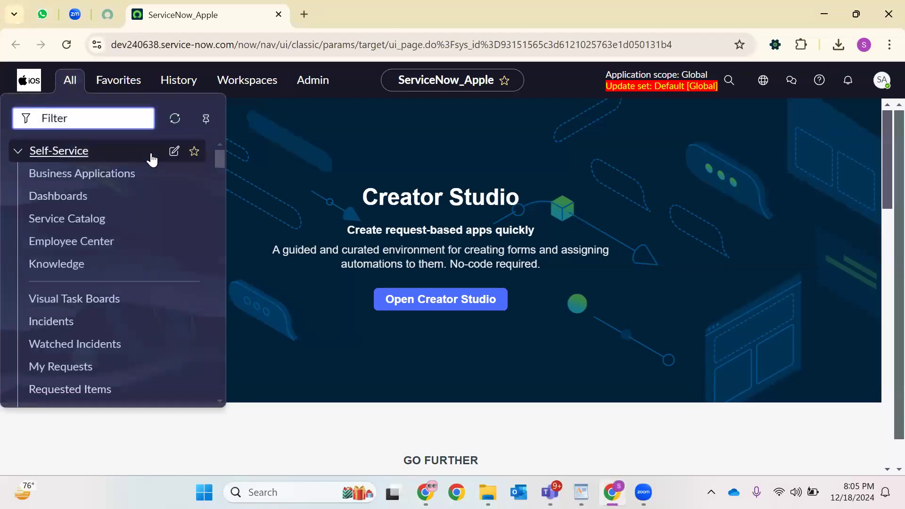
Open the incident table's list with Incident.LIST and add a filter condition on the State field.
text(Incident.LIST)
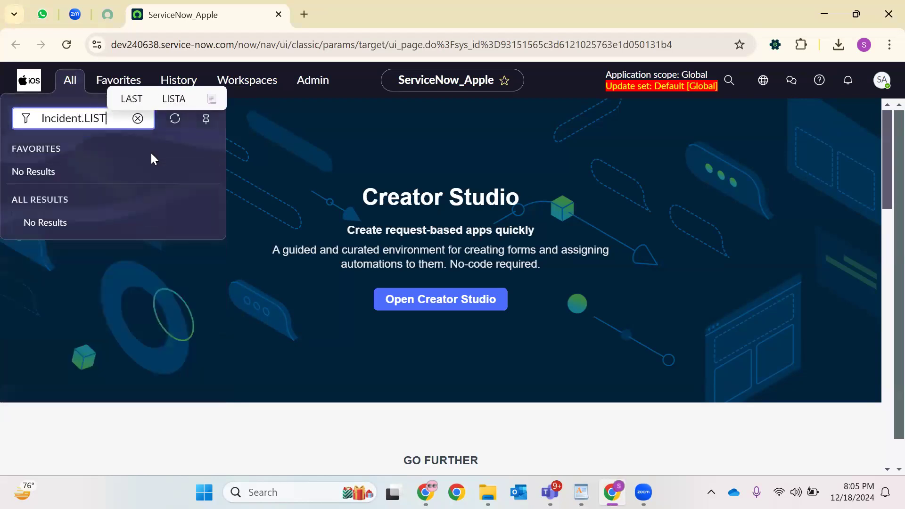
key(Return)
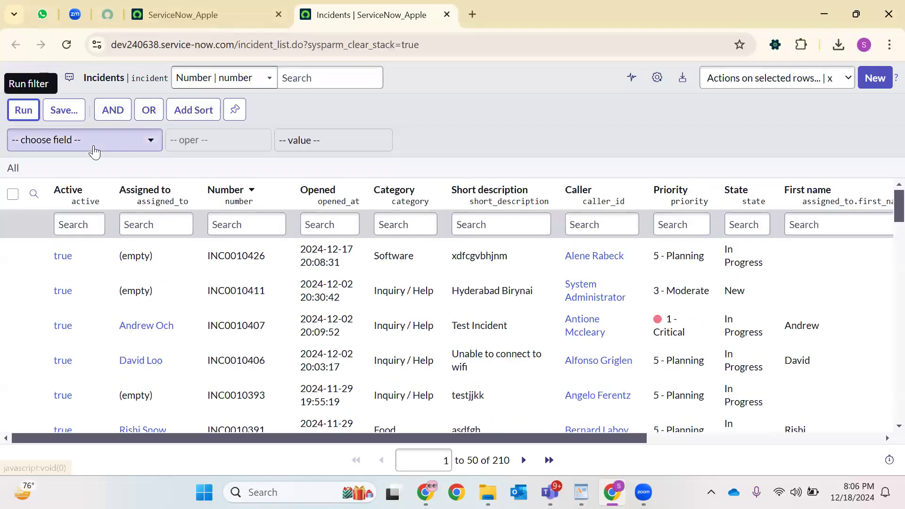
click(94, 145)
text(state)
key(Down)
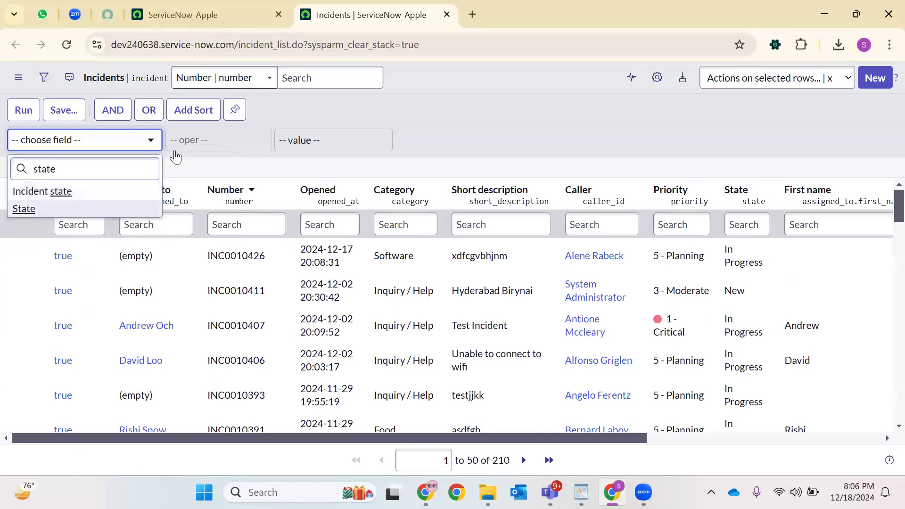
key(Return)
click(46, 141)
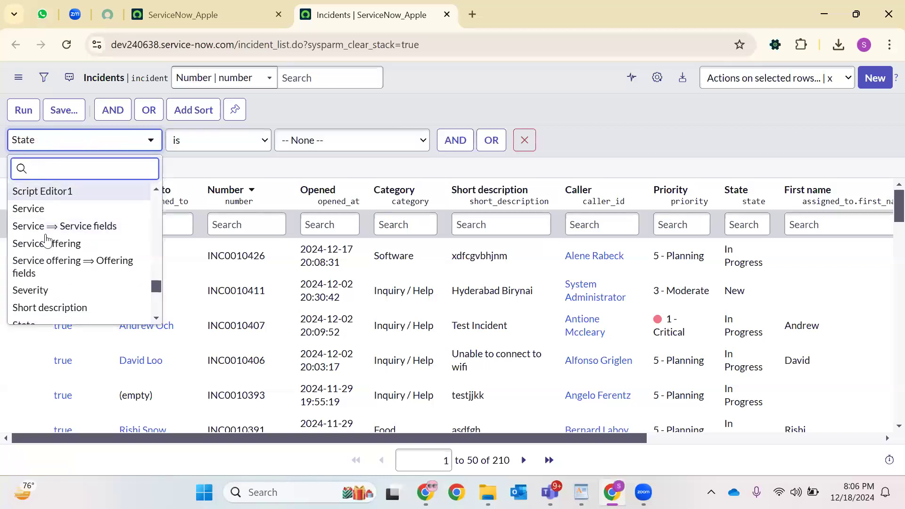
click(238, 152)
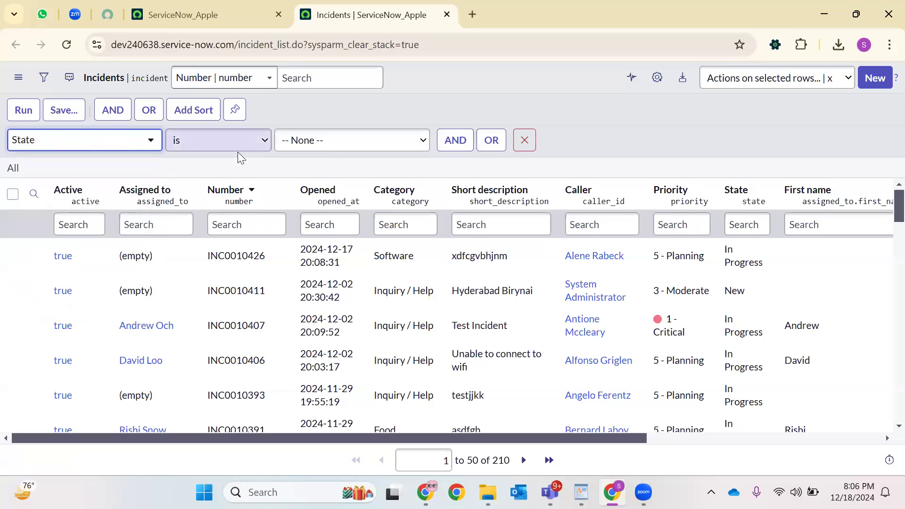
Filter the incidents to those whose State is New or State is In Progress, using two OR conditions, and run the filter.
click(217, 150)
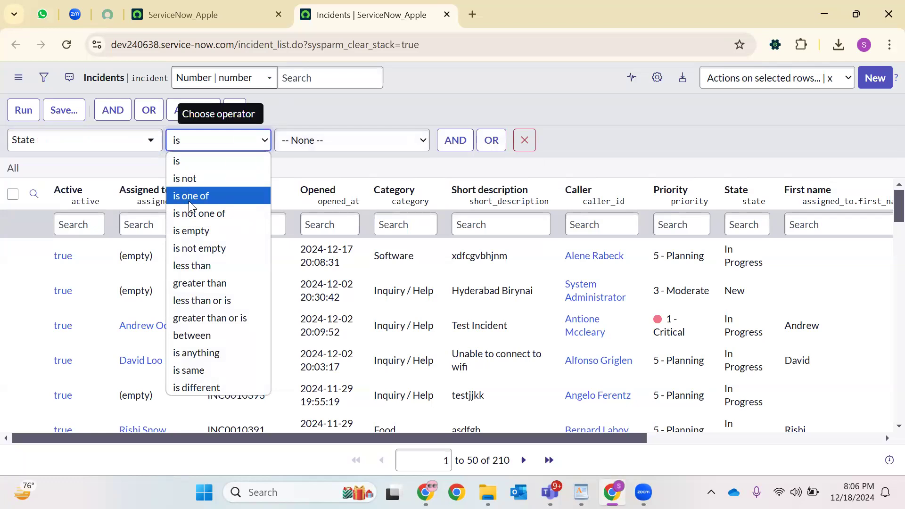
click(311, 141)
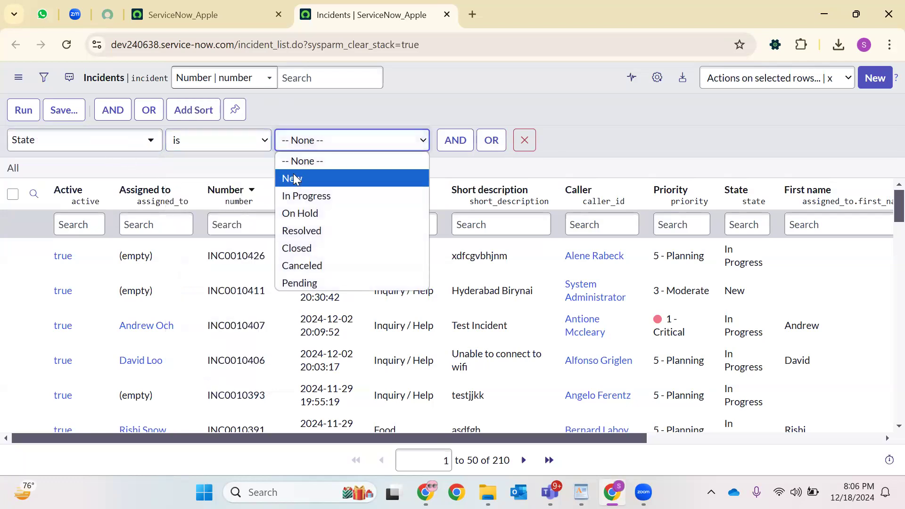
click(293, 177)
click(479, 148)
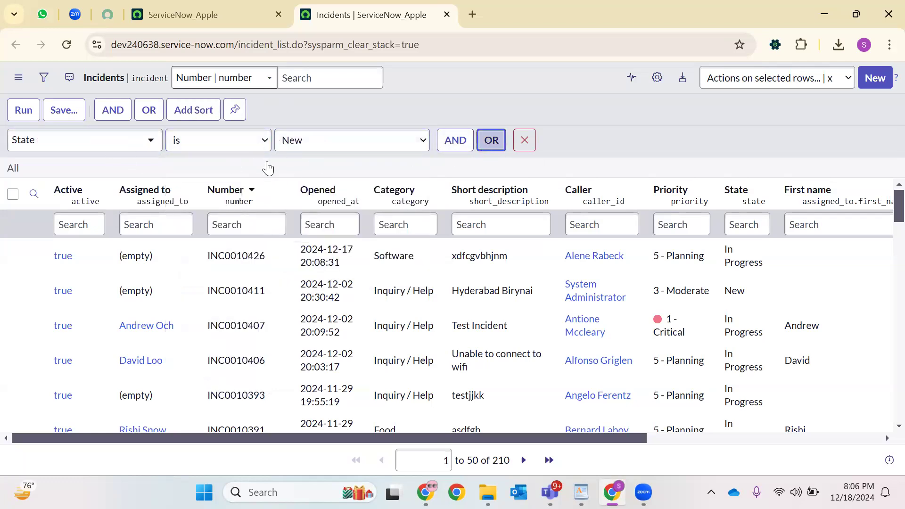
click(333, 171)
click(319, 220)
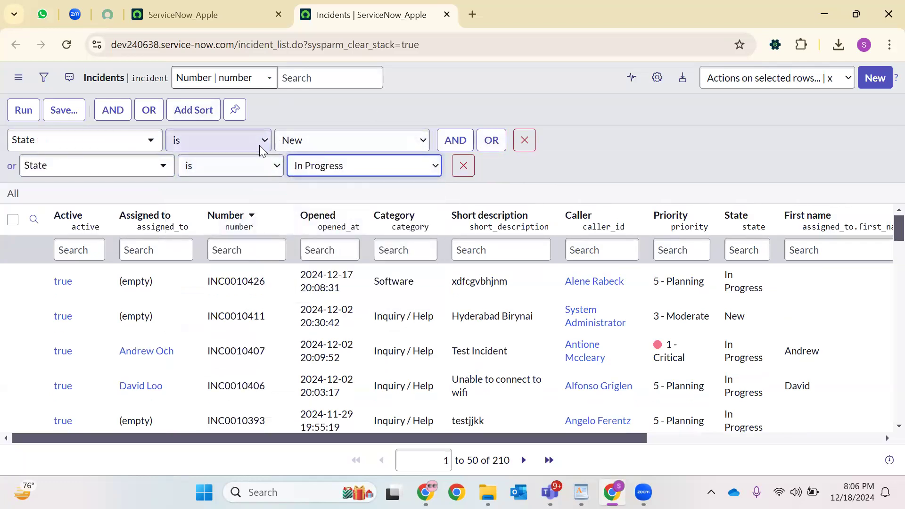
click(24, 110)
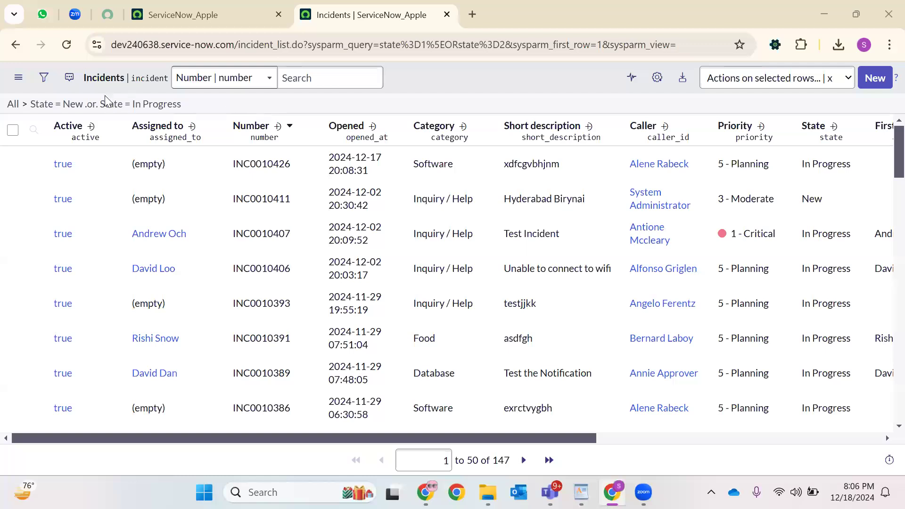
Replace the OR conditions with a single State is one of New, In Progress, On Hold condition and run the filter.
click(44, 79)
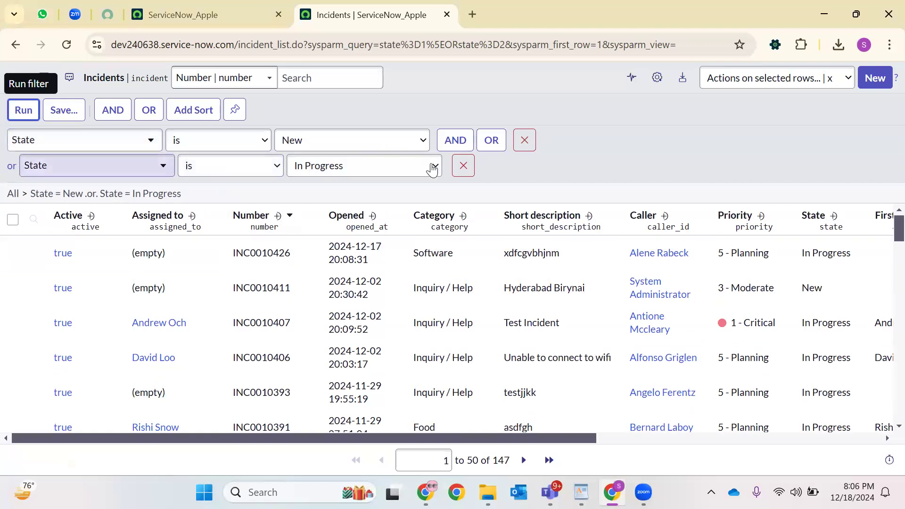
click(463, 166)
click(226, 140)
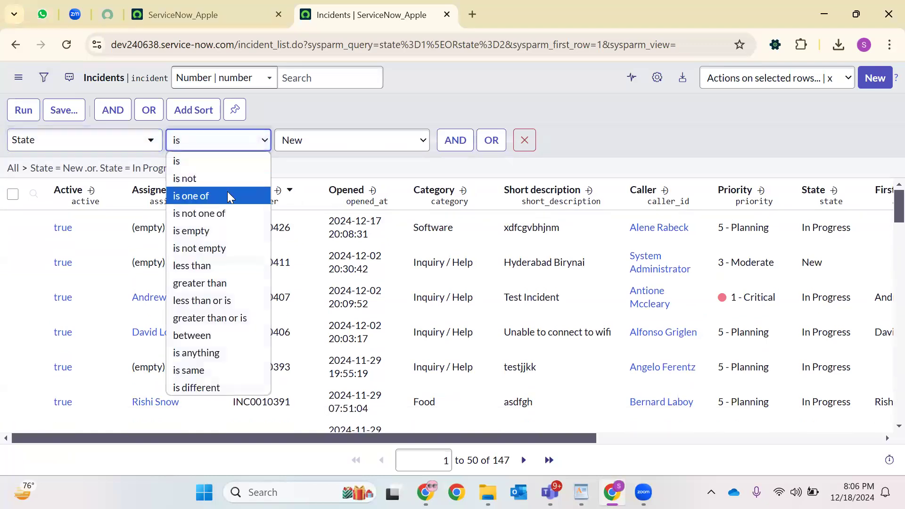
click(227, 196)
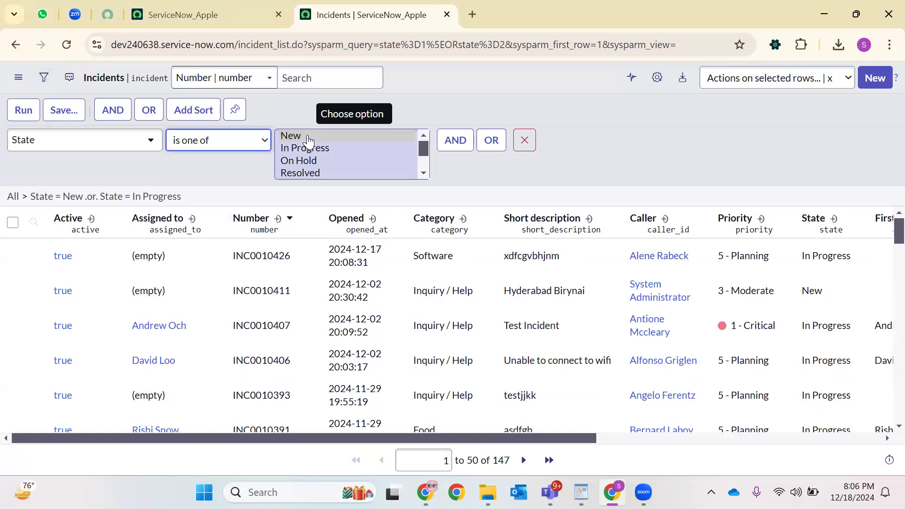
key(space)
click(308, 141)
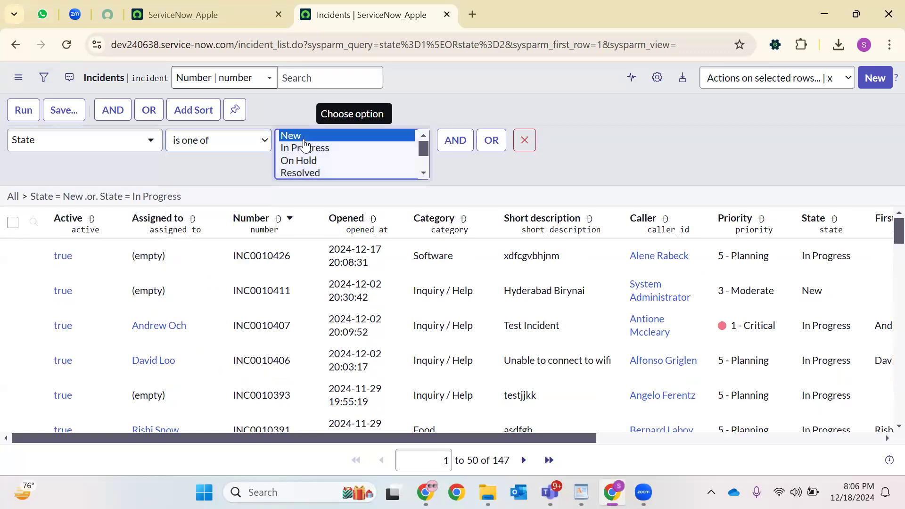
ctrl+click(316, 149)
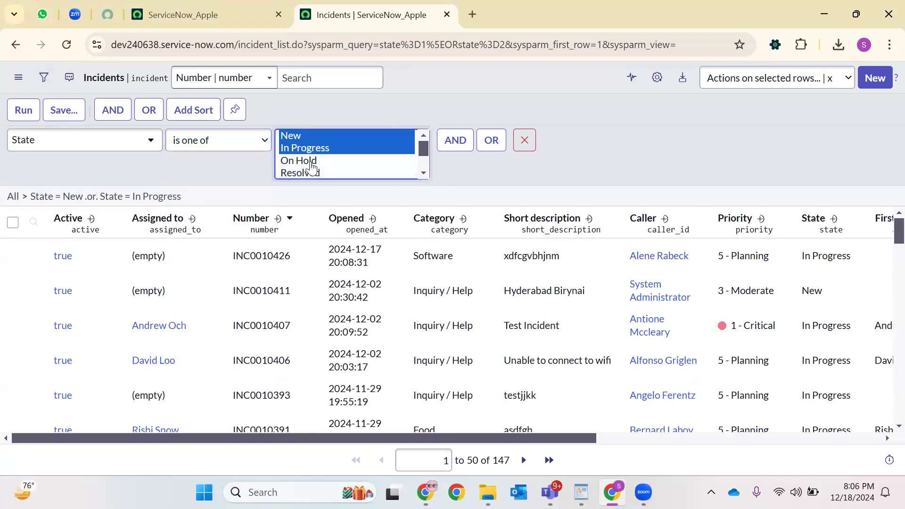
ctrl+click(311, 163)
key(Return)
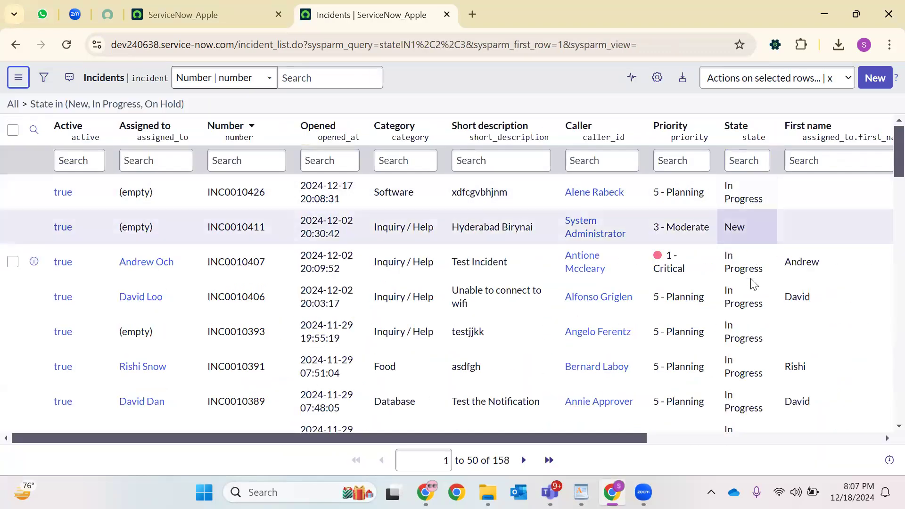
Review the filtered incidents, change the condition to State is not one of Resolved and run the filter.
scroll(753, 284, down, 20)
scroll(743, 189, up, 20)
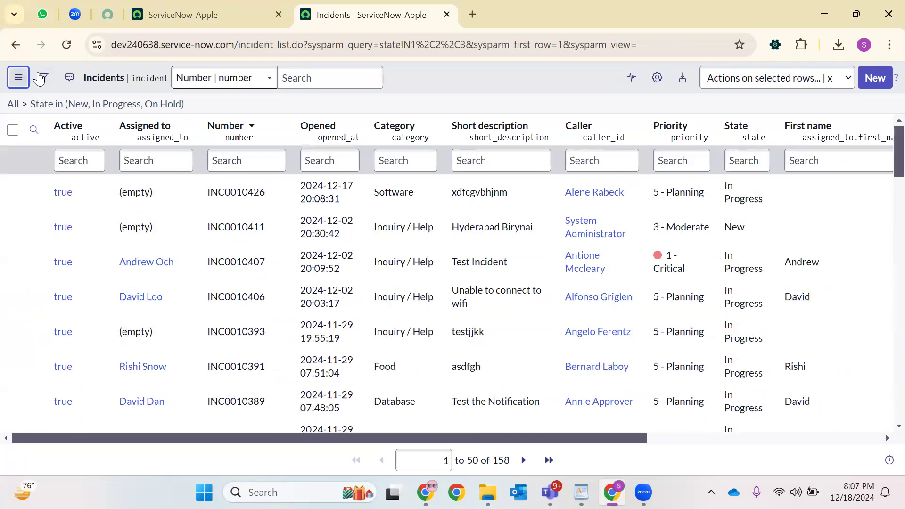
click(41, 78)
click(252, 150)
click(218, 212)
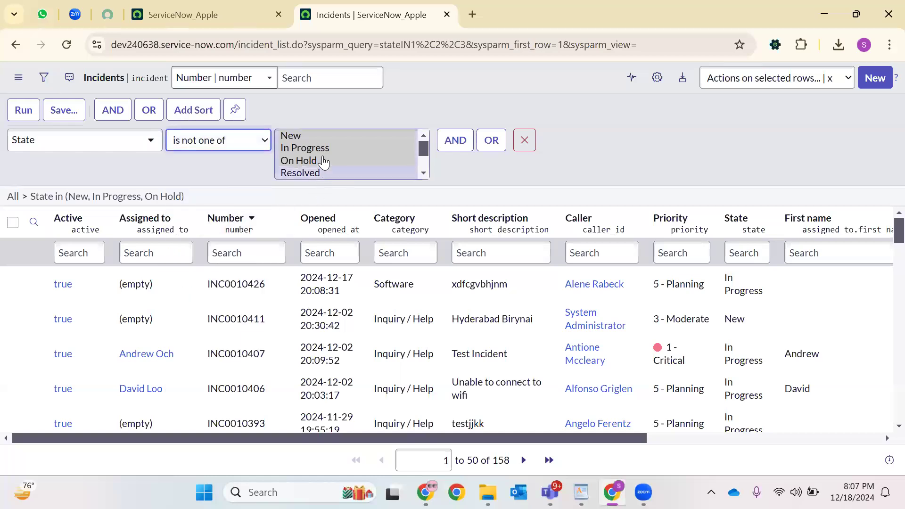
scroll(324, 162, down, 1)
click(307, 162)
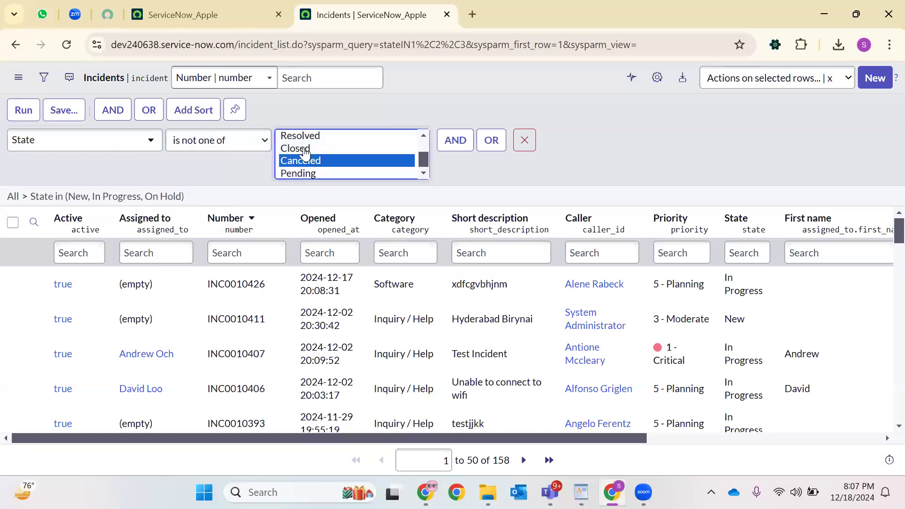
click(308, 137)
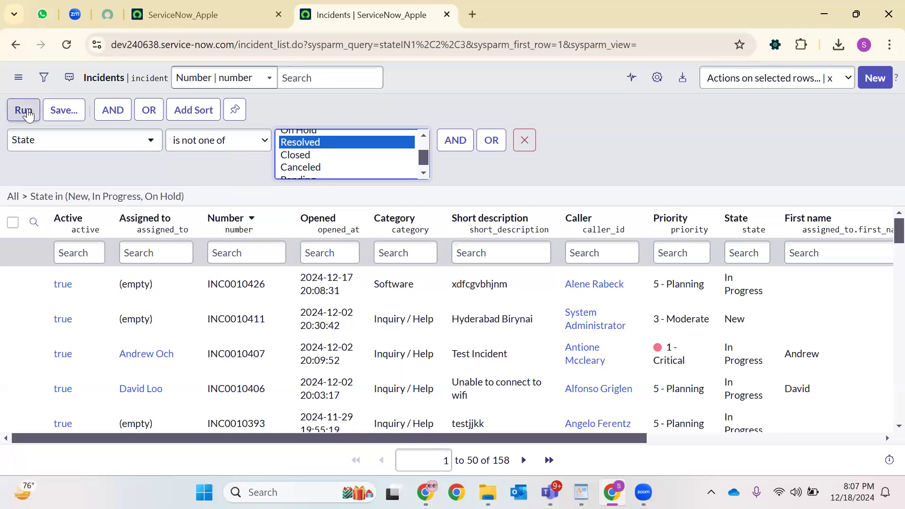
click(28, 113)
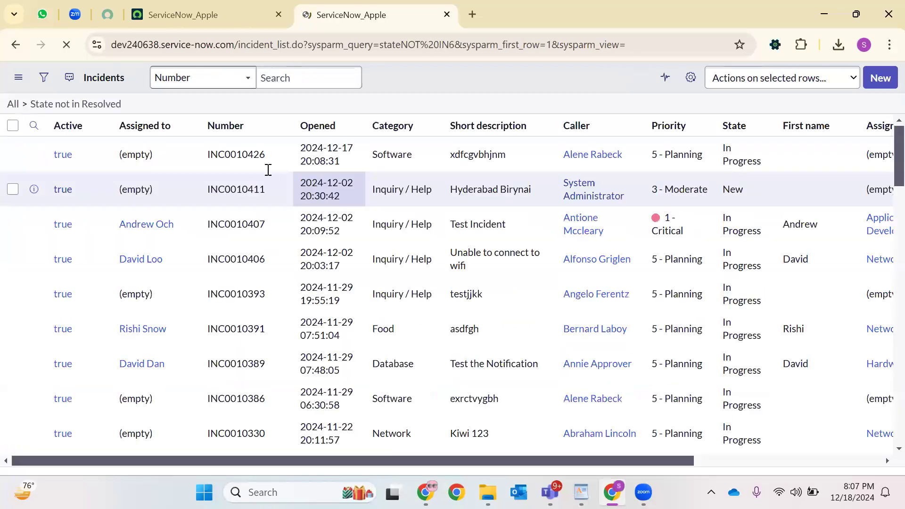
Look through the non-resolved incidents, change the condition to State is not empty and run the filter.
scroll(754, 273, down, 8)
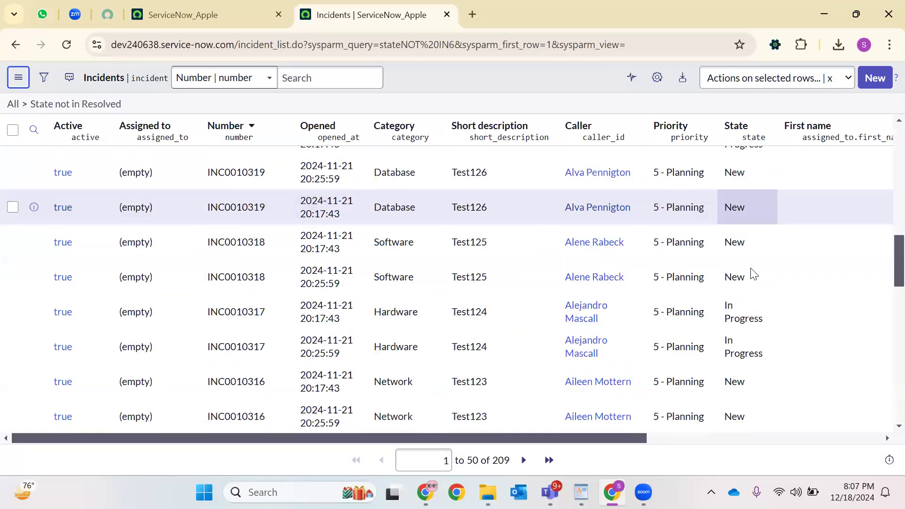
scroll(749, 273, down, 15)
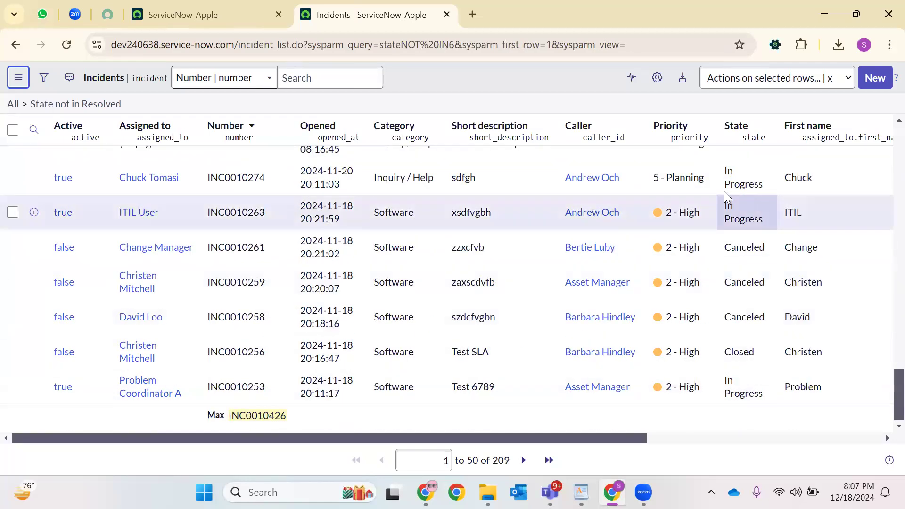
scroll(726, 196, up, 5)
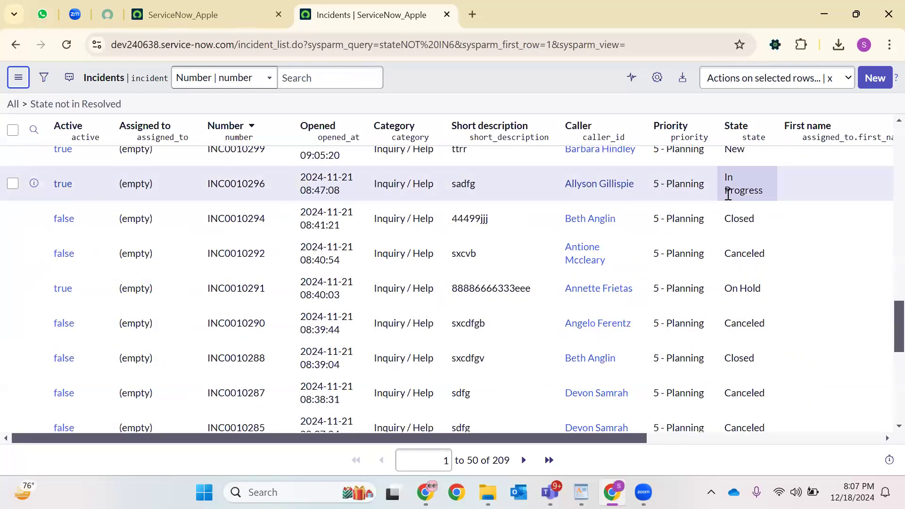
scroll(729, 194, up, 15)
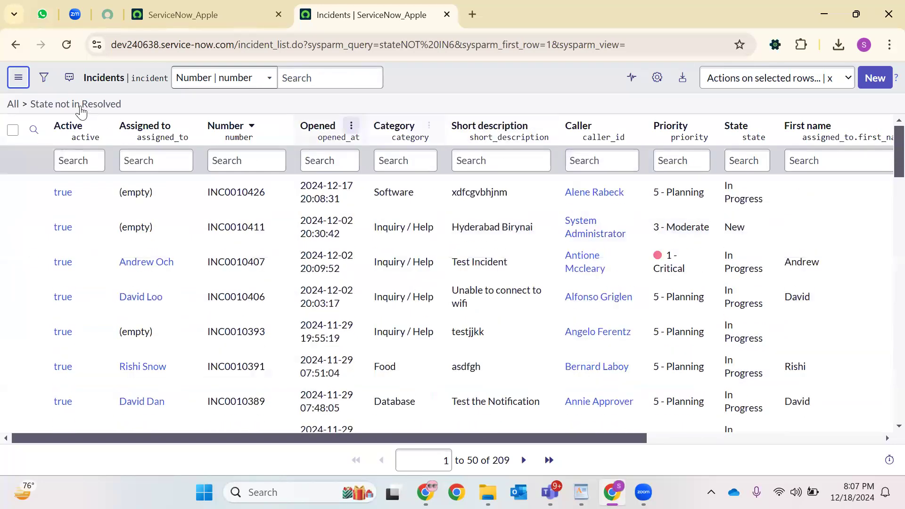
click(44, 79)
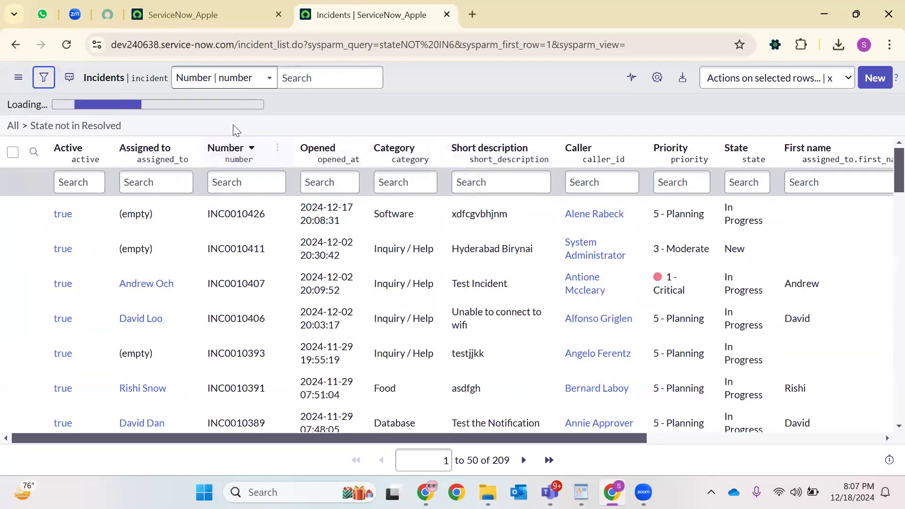
scroll(306, 165, down, 1)
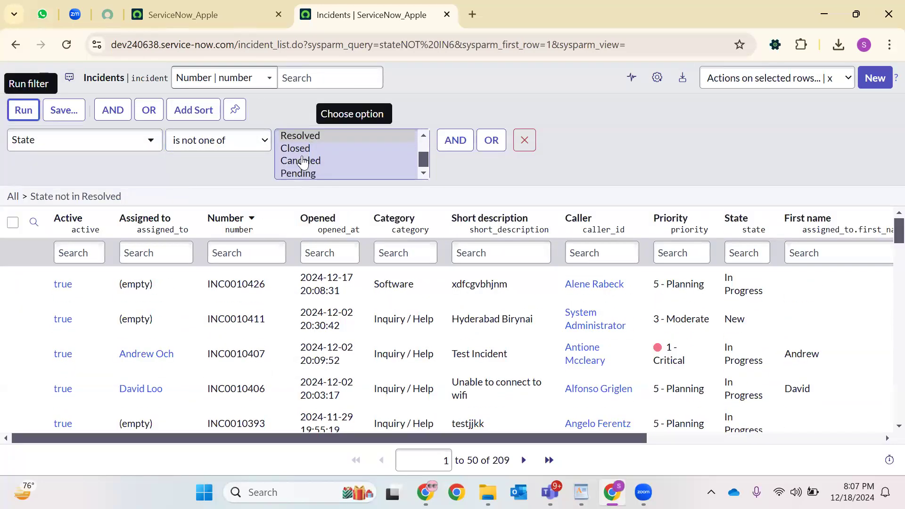
scroll(301, 170, up, 1)
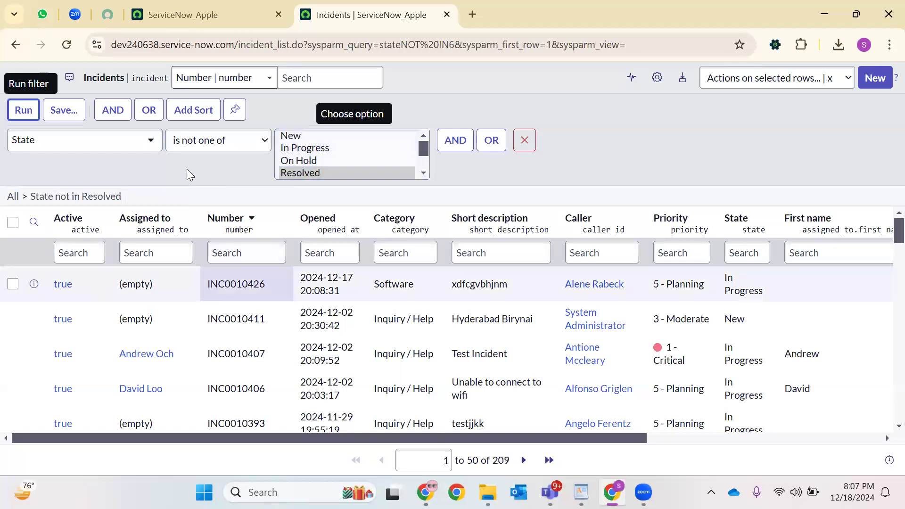
click(241, 139)
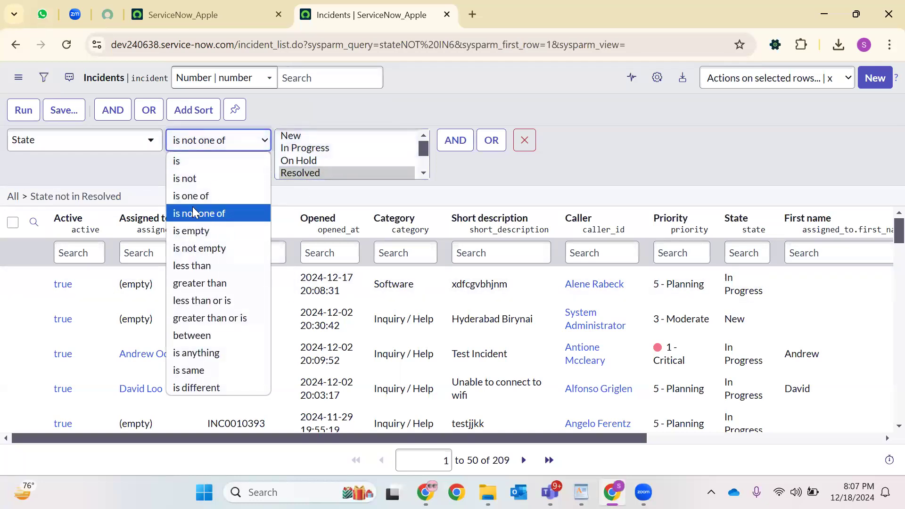
click(206, 231)
click(203, 142)
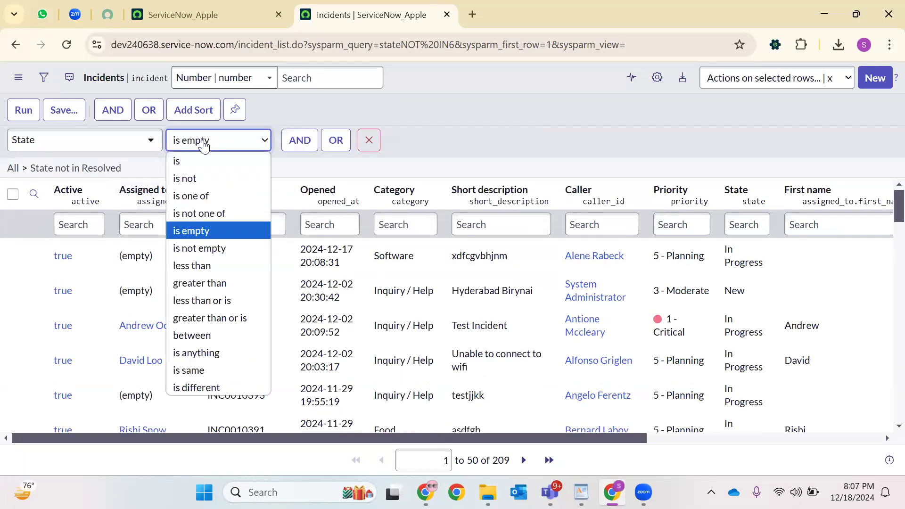
click(200, 248)
click(22, 110)
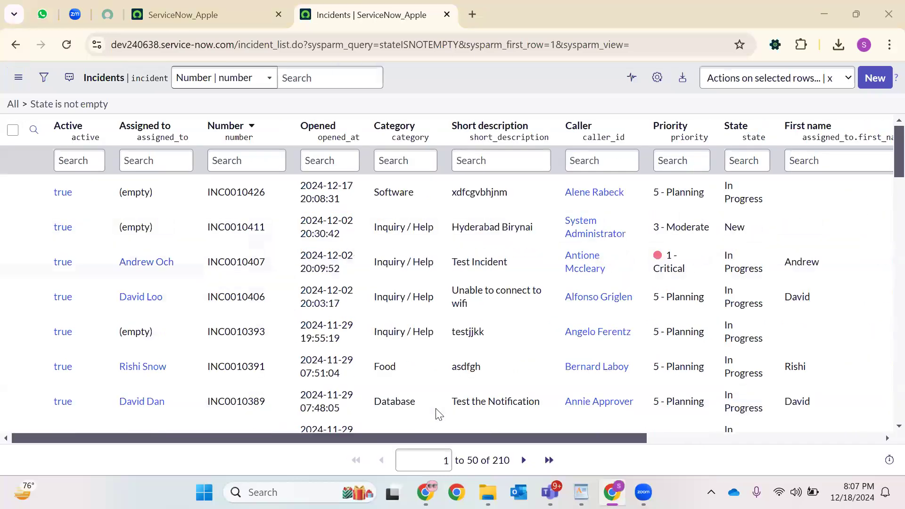
Change the condition to State less than Resolved, run the filter and group the incidents by State.
click(51, 81)
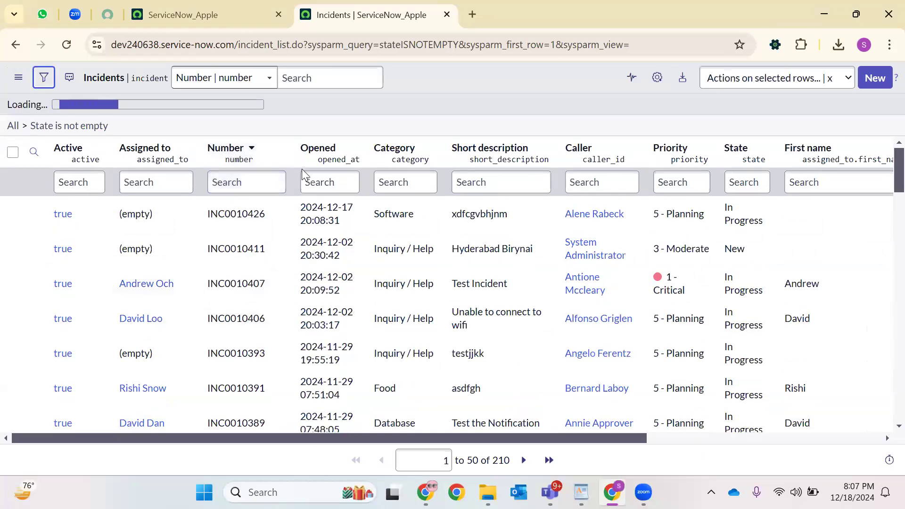
click(234, 146)
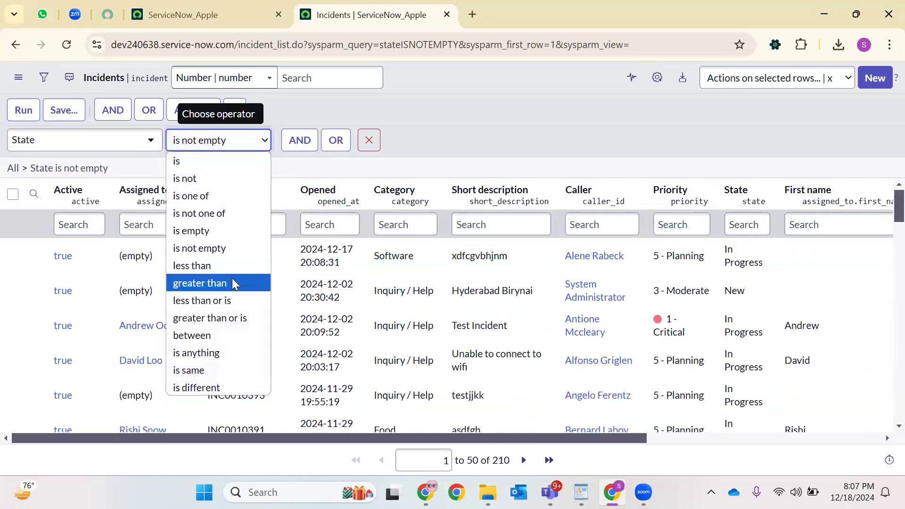
click(231, 265)
click(397, 148)
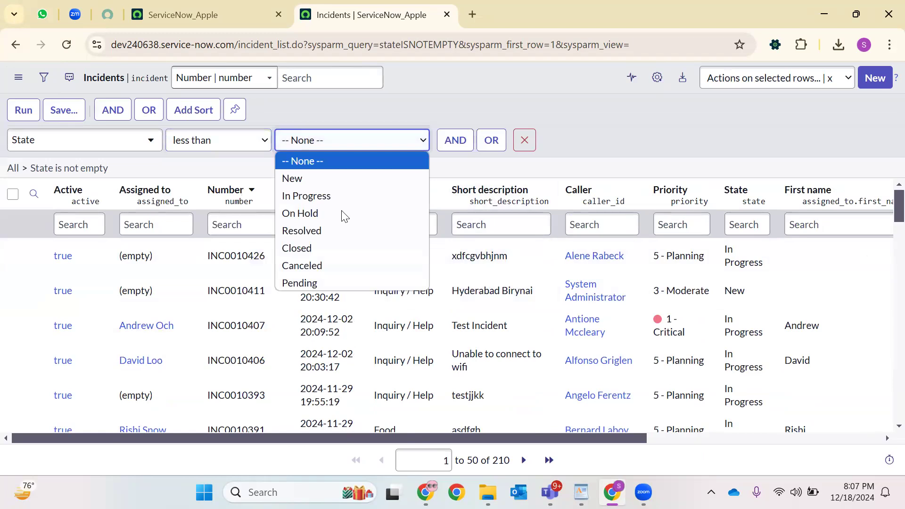
click(323, 230)
click(292, 142)
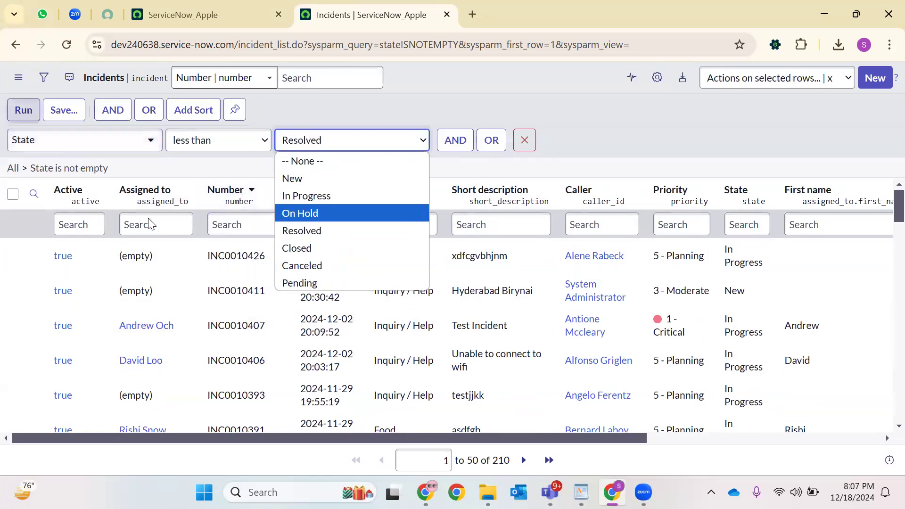
click(24, 110)
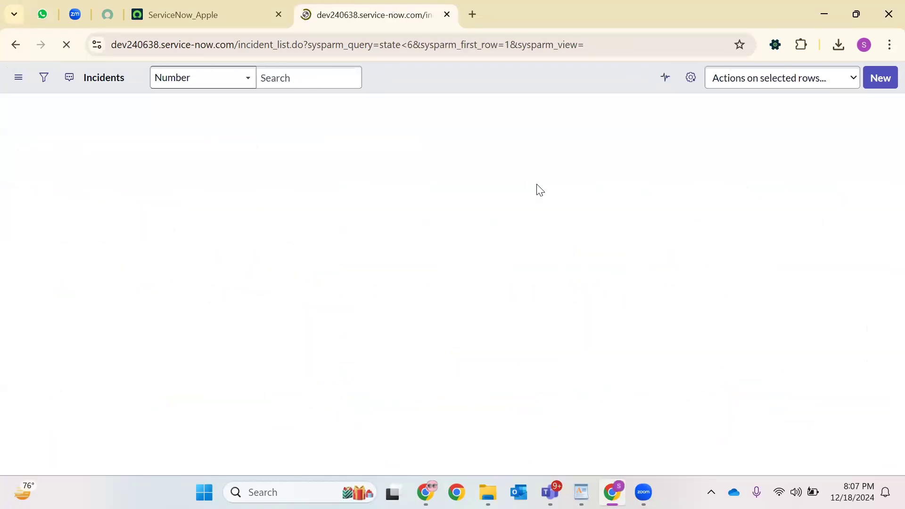
click(762, 126)
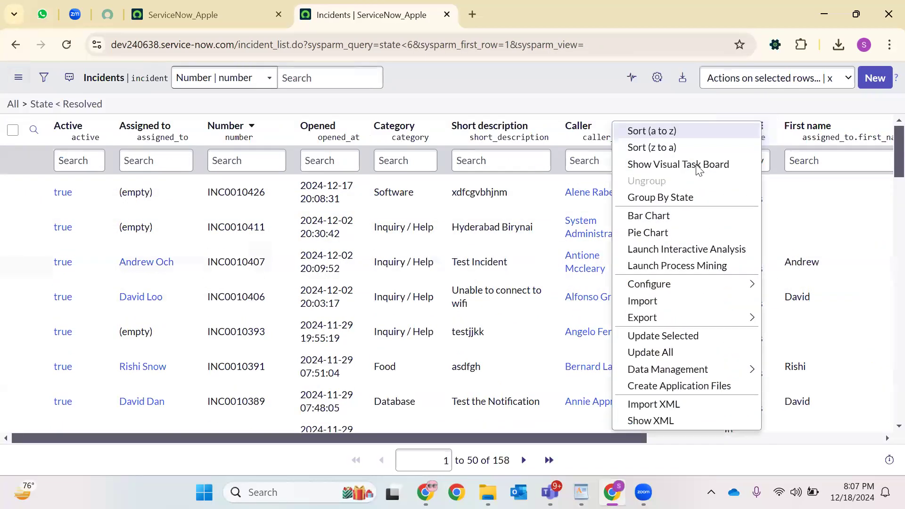
click(656, 195)
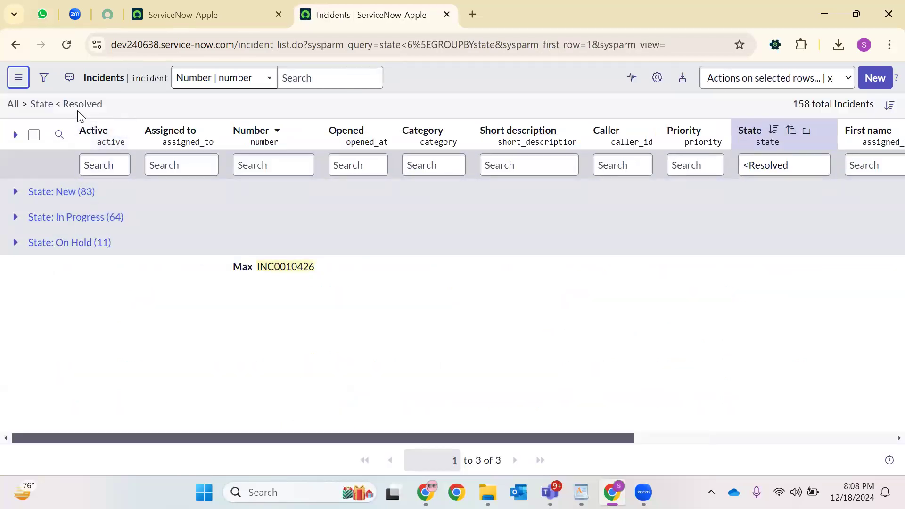
Change the condition to State less than or is Resolved, run the filter and reopen the condition builder.
click(42, 81)
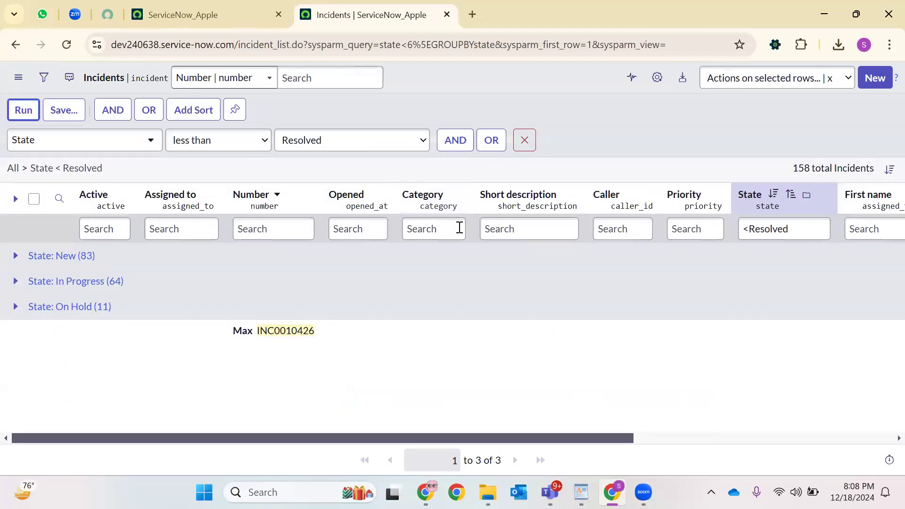
click(358, 141)
click(228, 144)
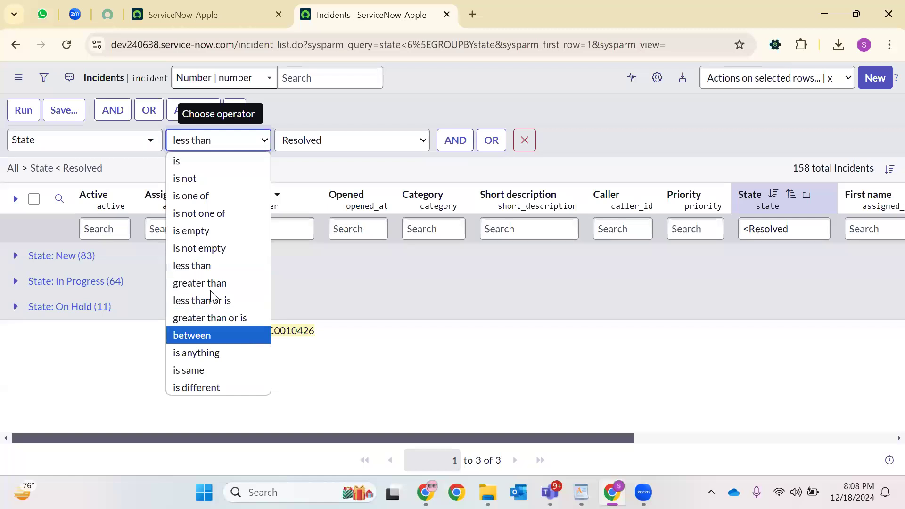
click(210, 300)
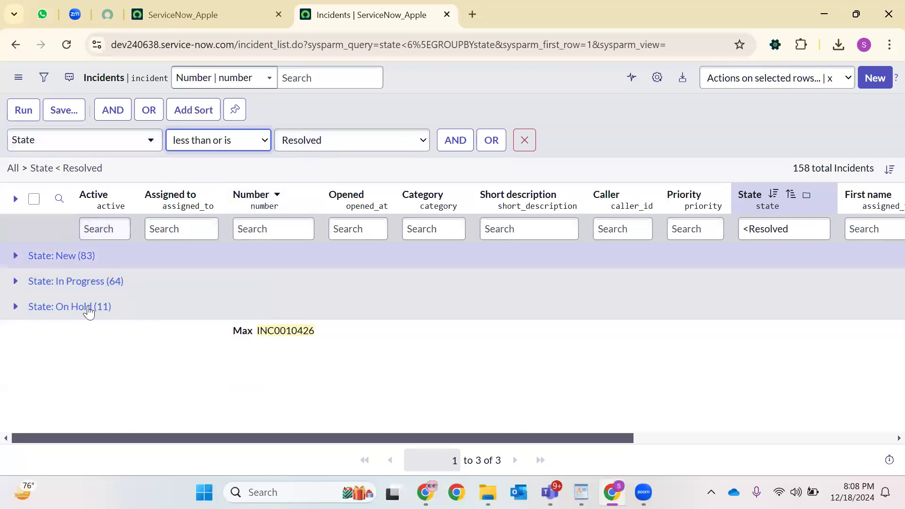
click(32, 116)
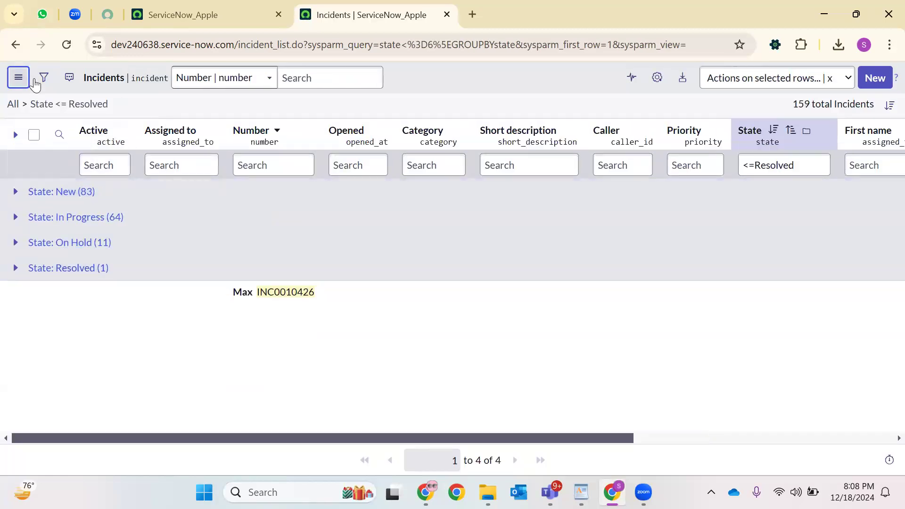
click(43, 78)
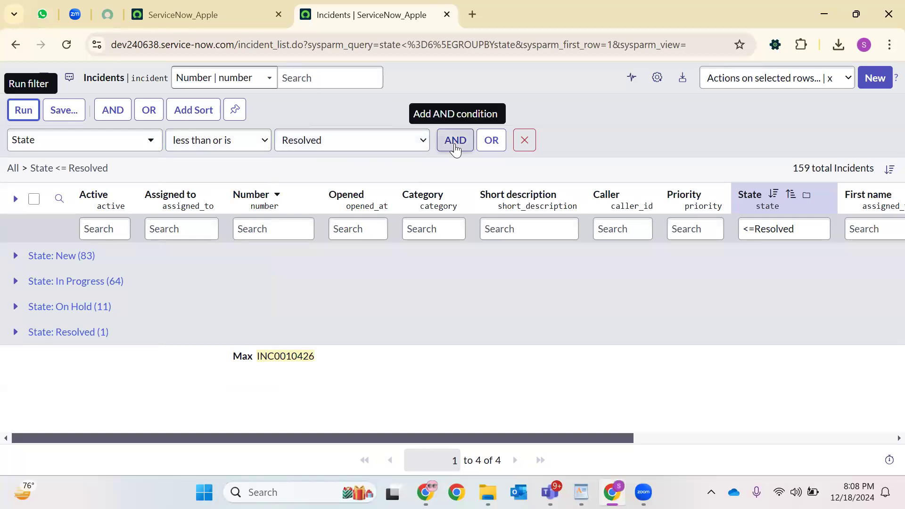
Search Google for "And and OR truth table" in a new browser tab.
click(472, 14)
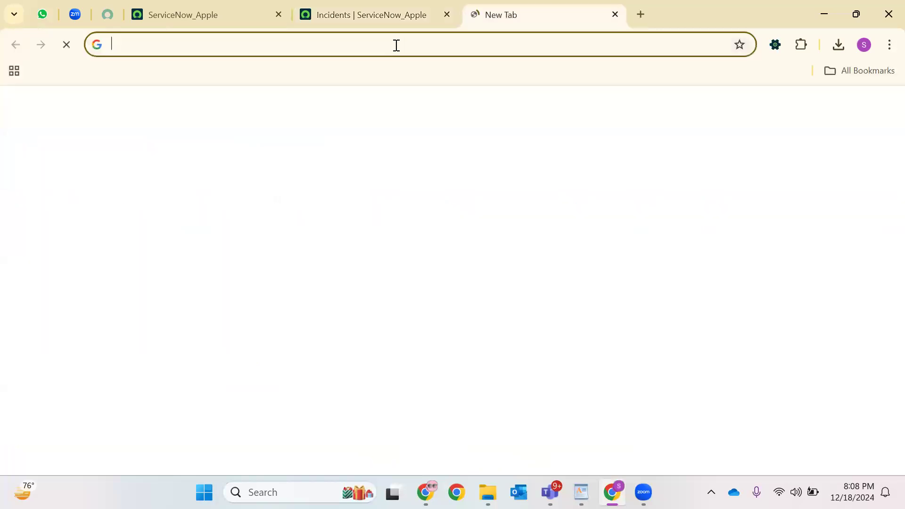
text(Anf)
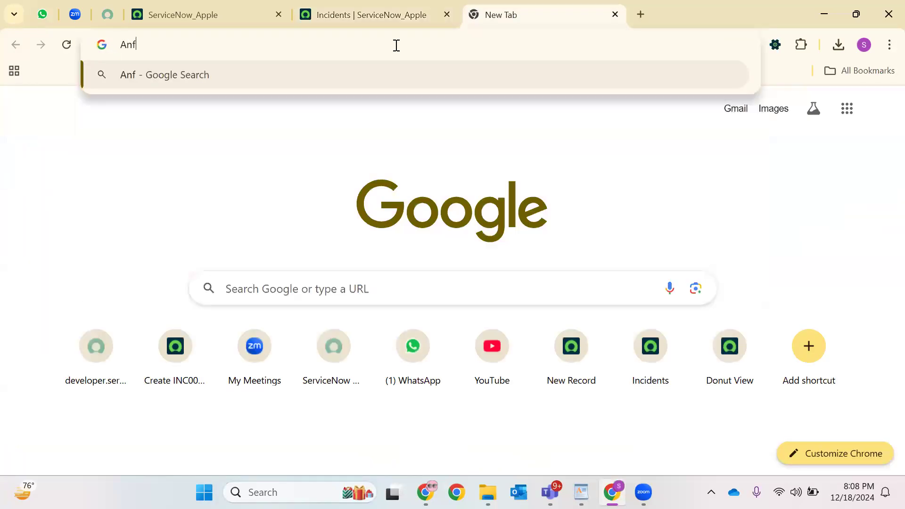
key(BackSpace)
text(d and IR)
key(BackSpace)
key(BackSpace)
text(OR t)
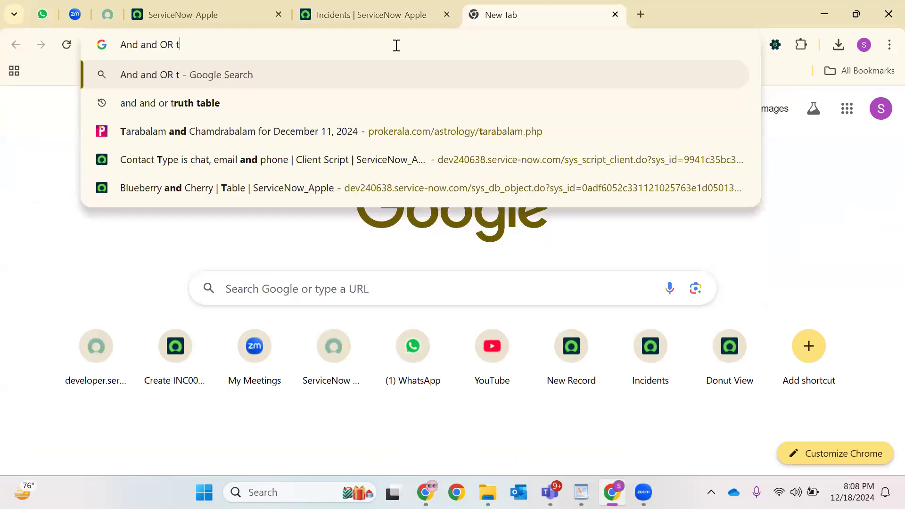
key(Return)
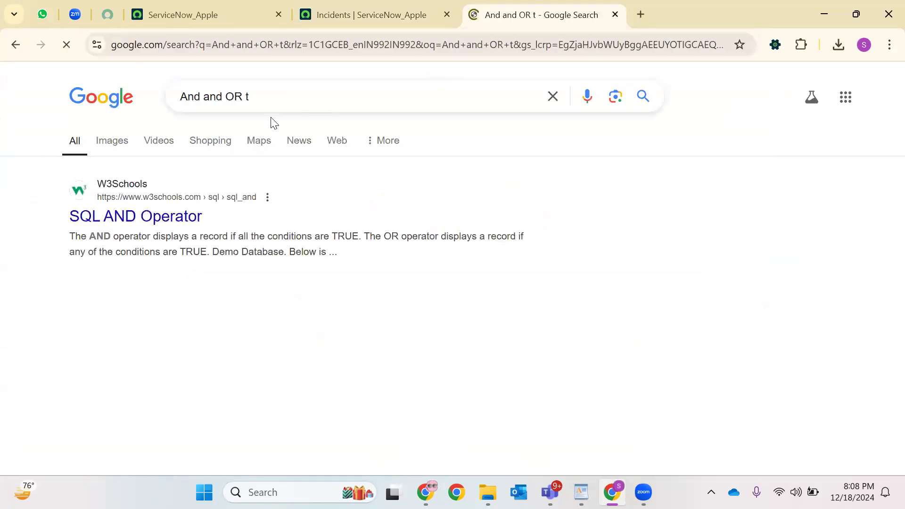
click(280, 103)
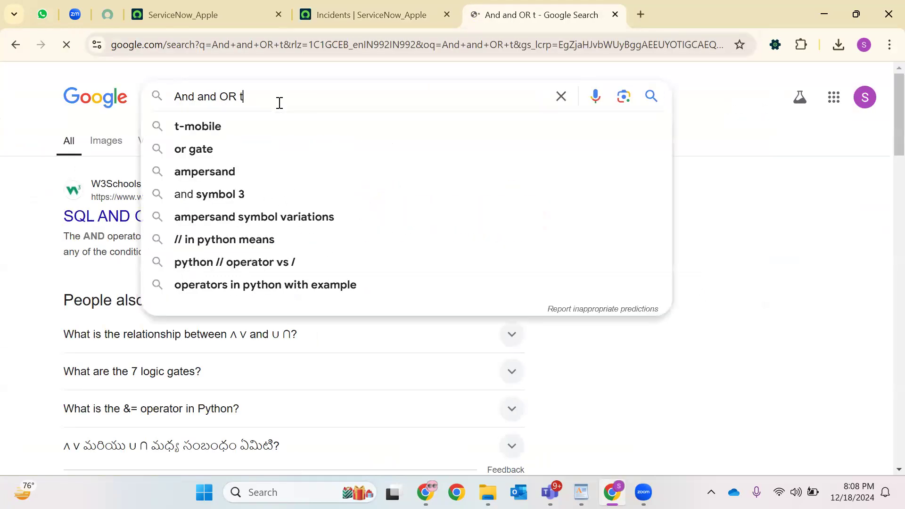
text(ruth t)
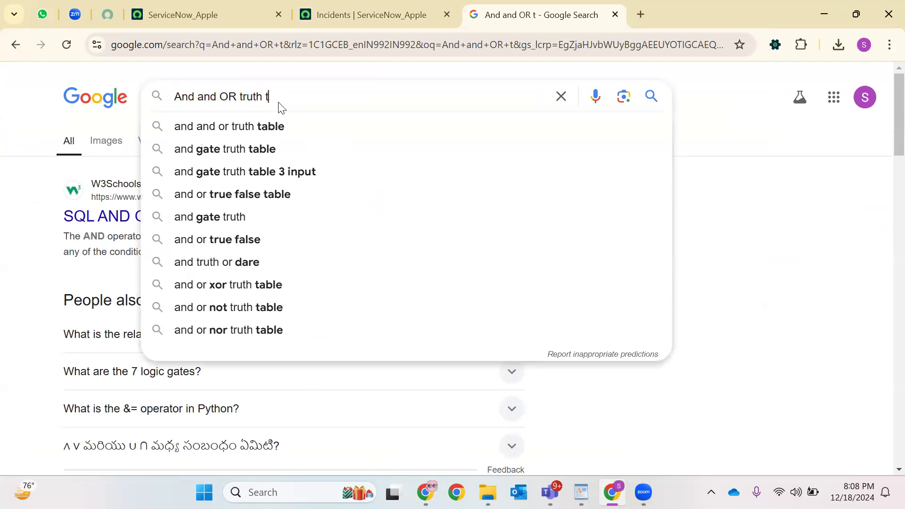
text(able)
key(Return)
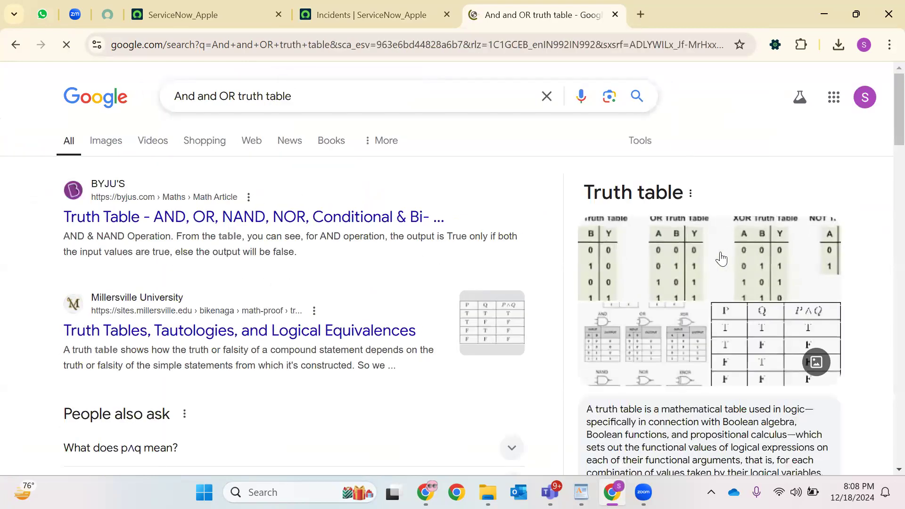
scroll(706, 226, down, 3)
scroll(694, 207, up, 3)
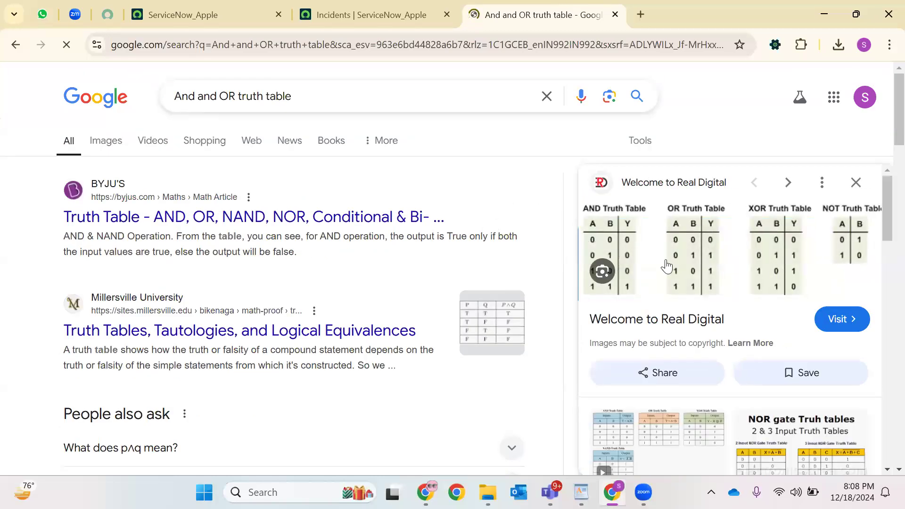
scroll(703, 293, down, 3)
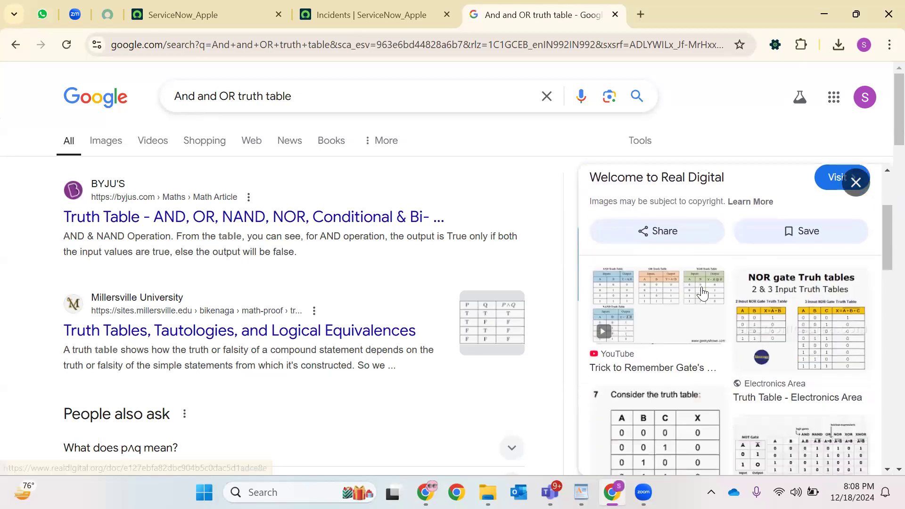
click(660, 302)
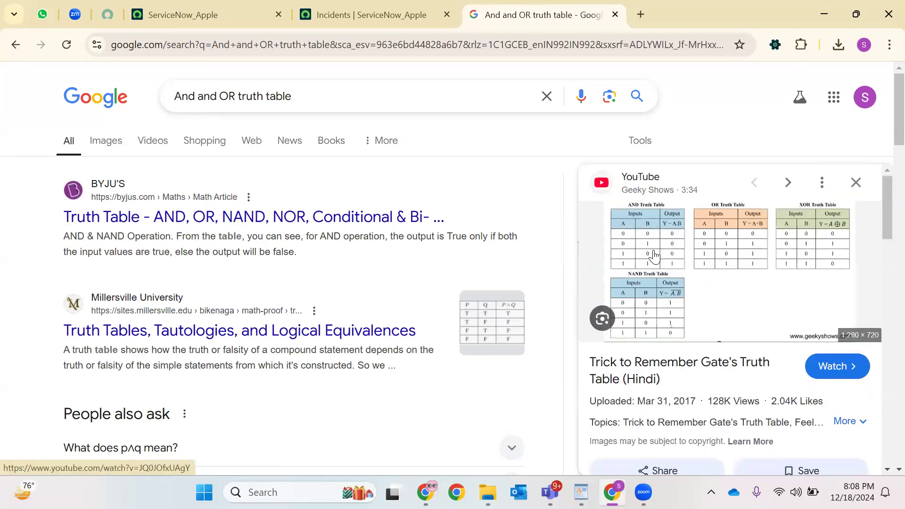
click(652, 253)
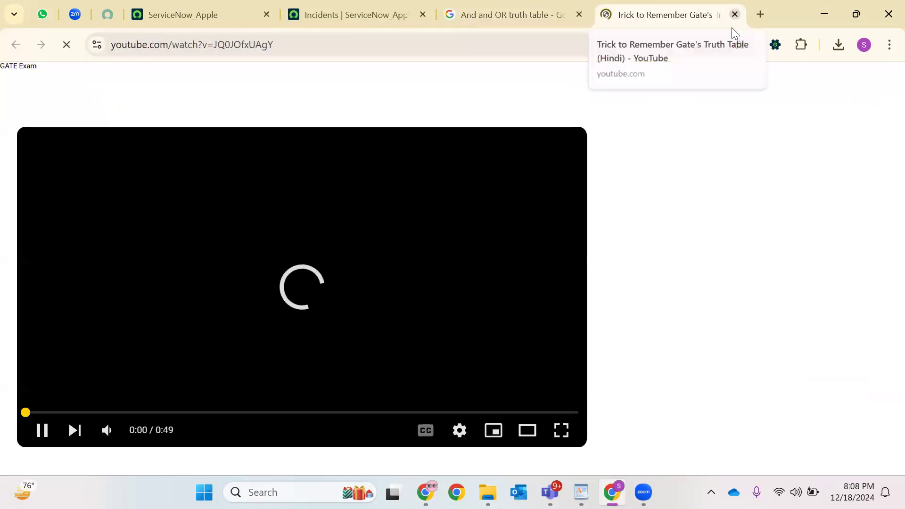
key(ctrl+w)
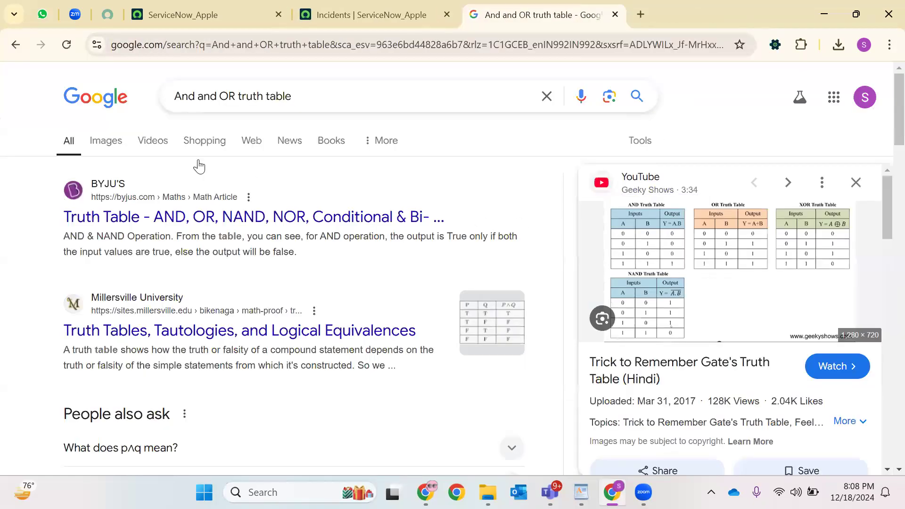
Find the Real Digital truth table among the image results, open its page and examine the AND and OR truth tables.
click(102, 145)
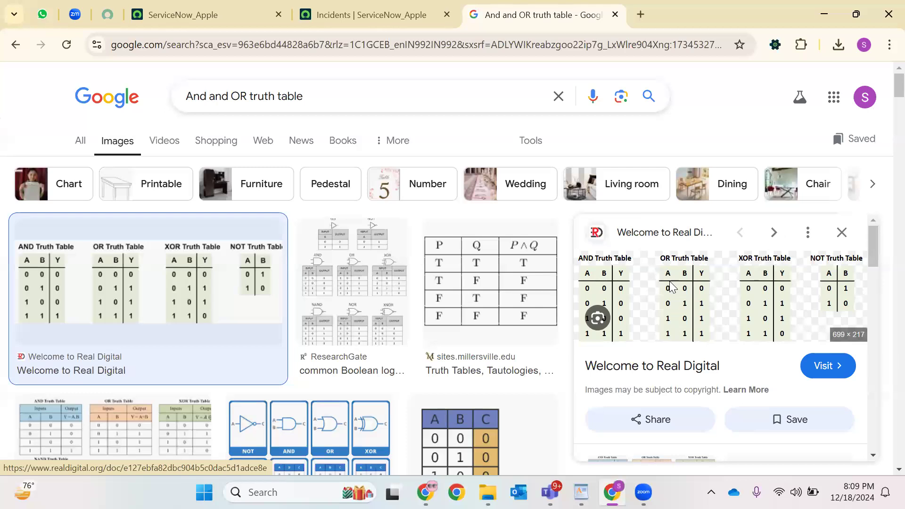
click(672, 287)
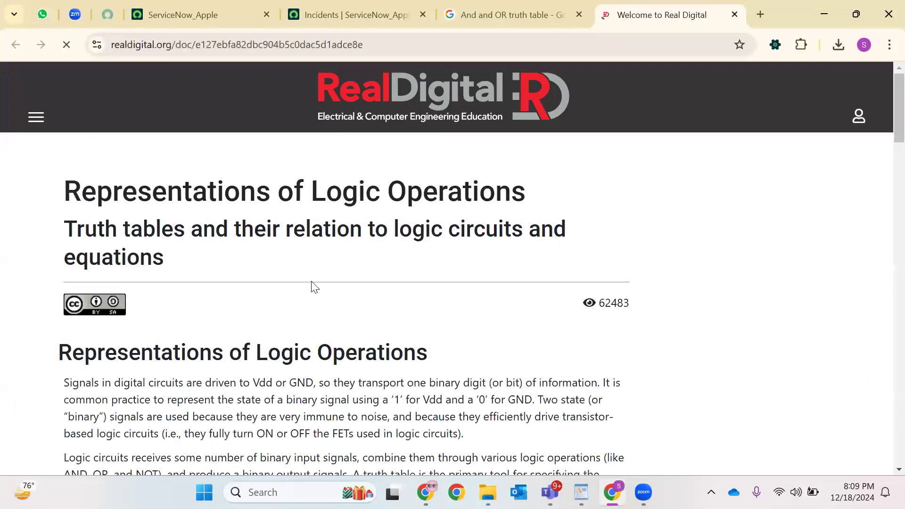
scroll(240, 283, down, 5)
scroll(248, 259, down, 3)
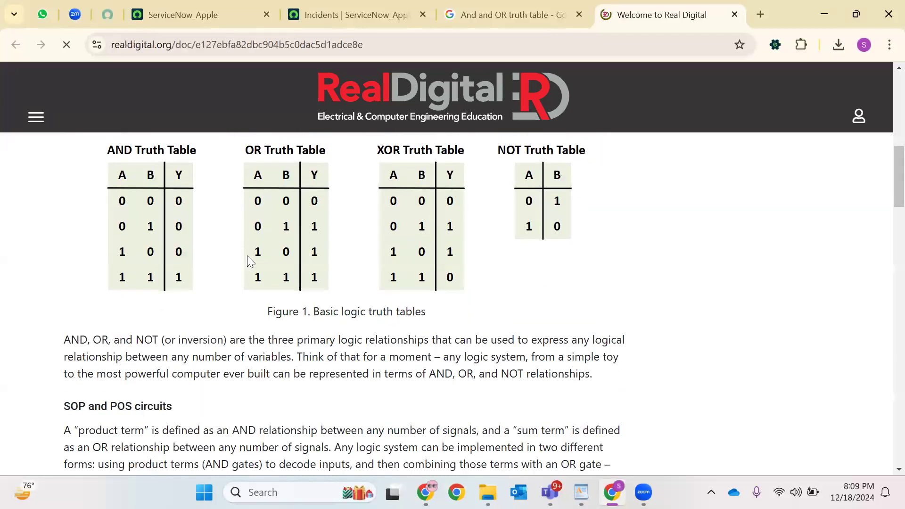
scroll(296, 230, up, 1)
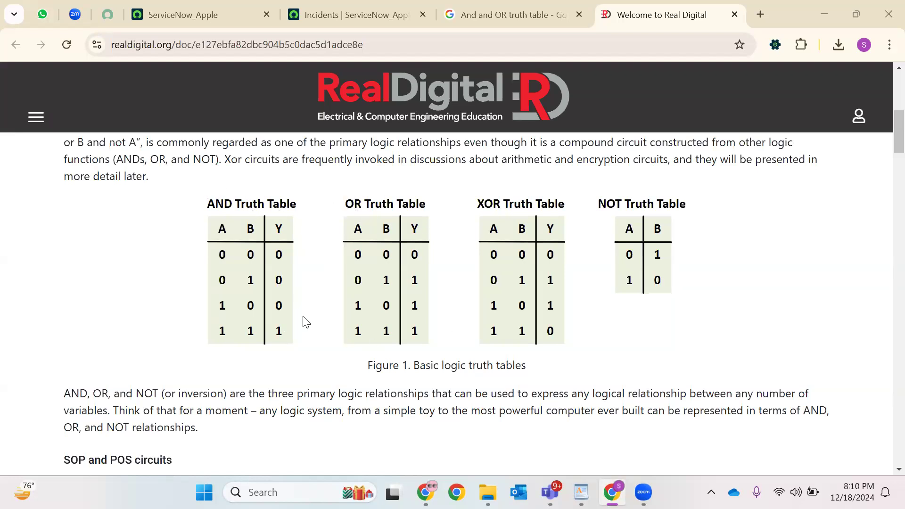
Return to the ServiceNow incident list and remove the State filter to show all incidents.
click(361, 14)
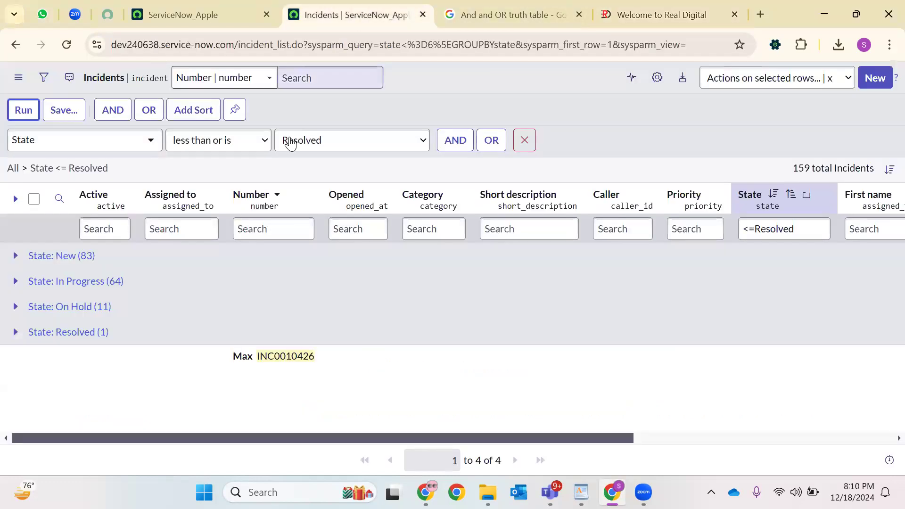
click(524, 140)
click(66, 44)
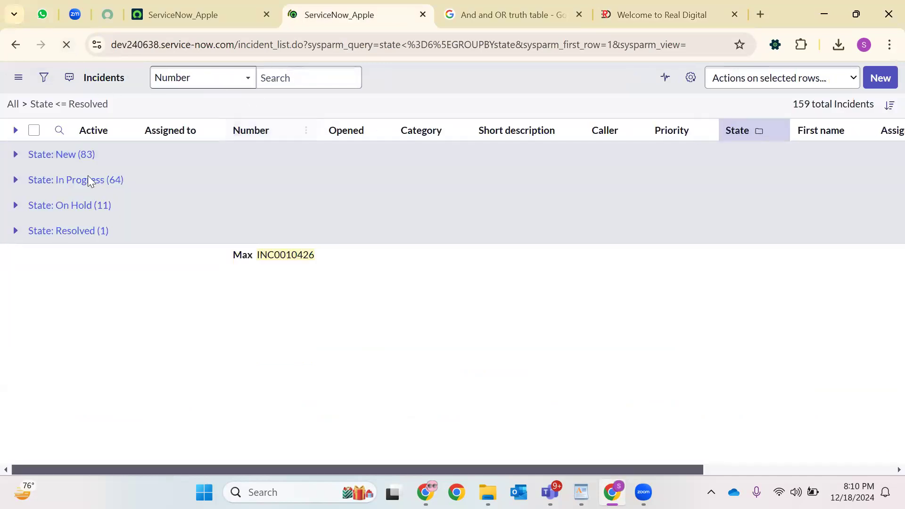
click(14, 105)
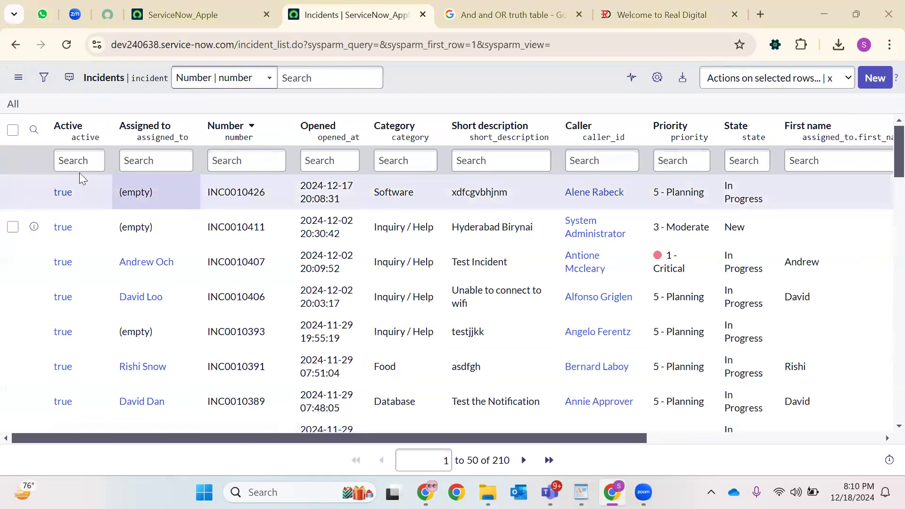
Filter the incidents with AND conditions for Active is true, Category is Software and Caller is the first incident's caller, and run the filter.
right_click(83, 193)
click(123, 202)
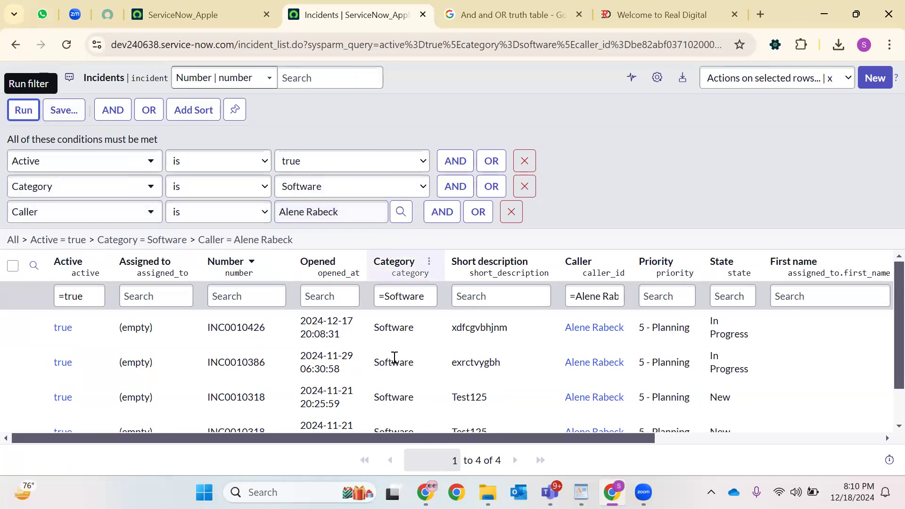
scroll(377, 386, down, 2)
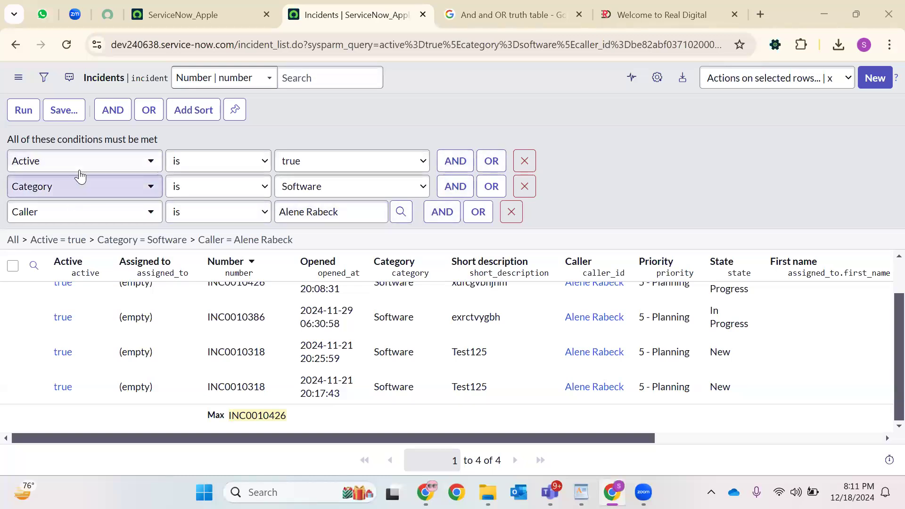
click(23, 110)
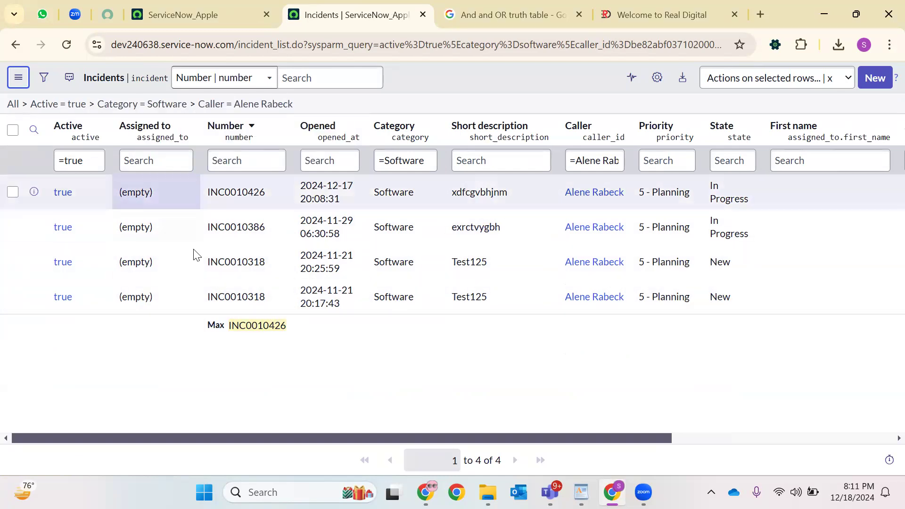
Duplicate the filtered incident list in a new browser tab and remove the Caller and Category conditions from the copy's filter.
right_click(370, 17)
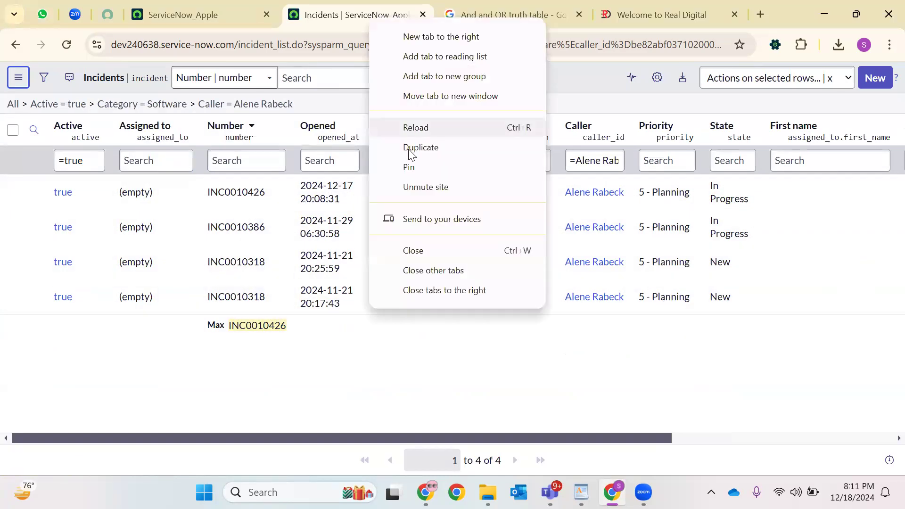
click(411, 147)
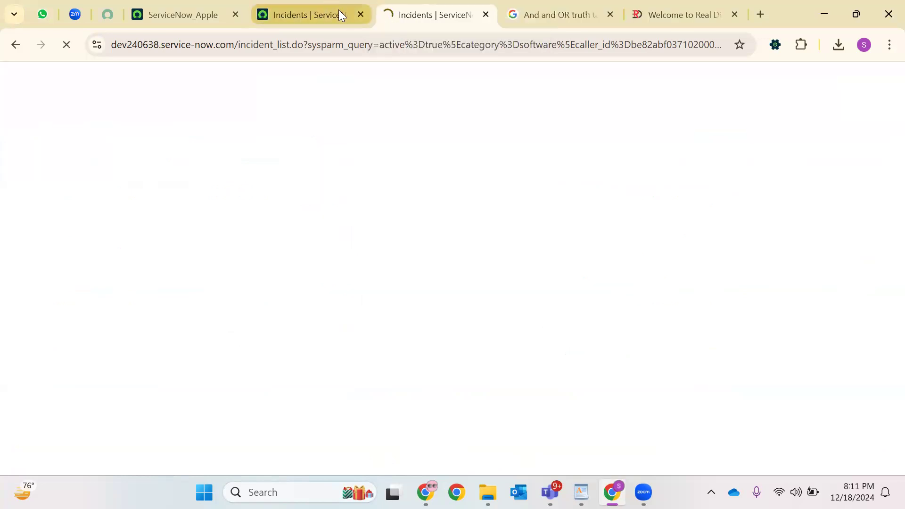
click(440, 14)
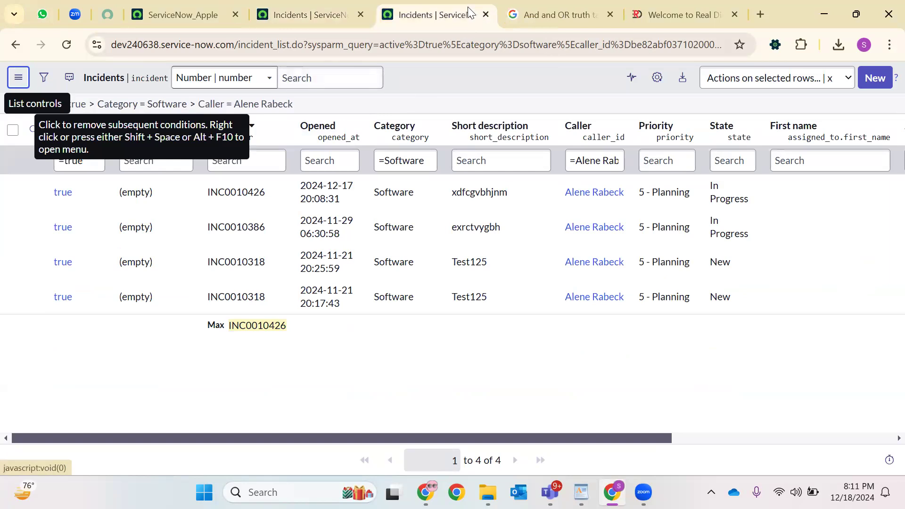
click(46, 79)
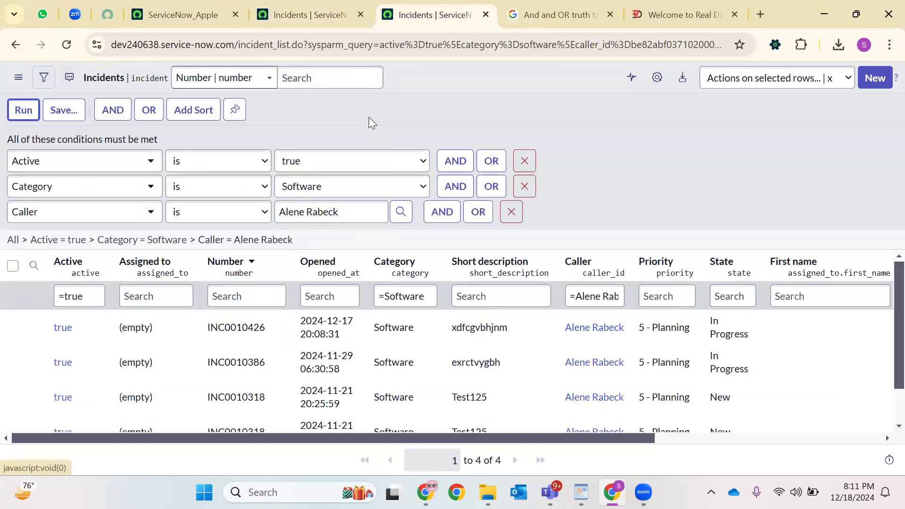
click(512, 213)
click(523, 186)
Add an OR condition for Category is Software alongside the Active is true condition.
click(491, 140)
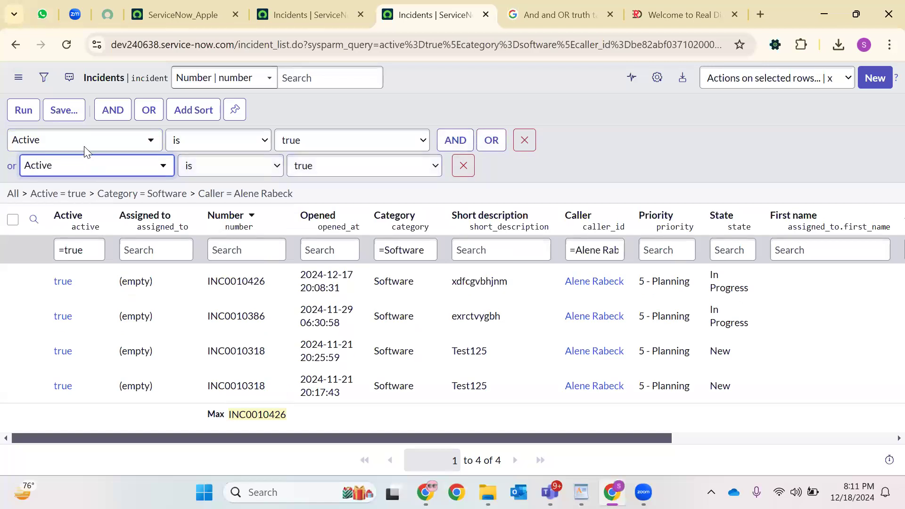
click(146, 168)
text(cate)
key(Return)
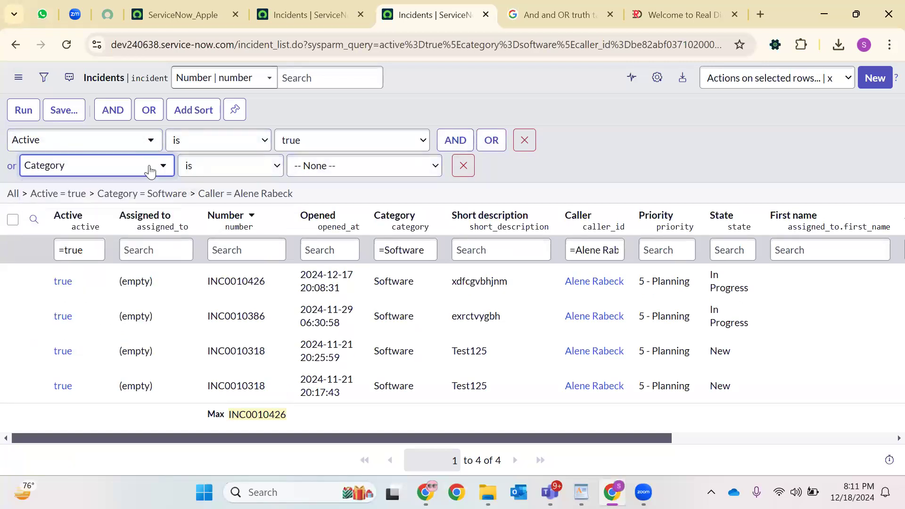
click(364, 165)
click(315, 219)
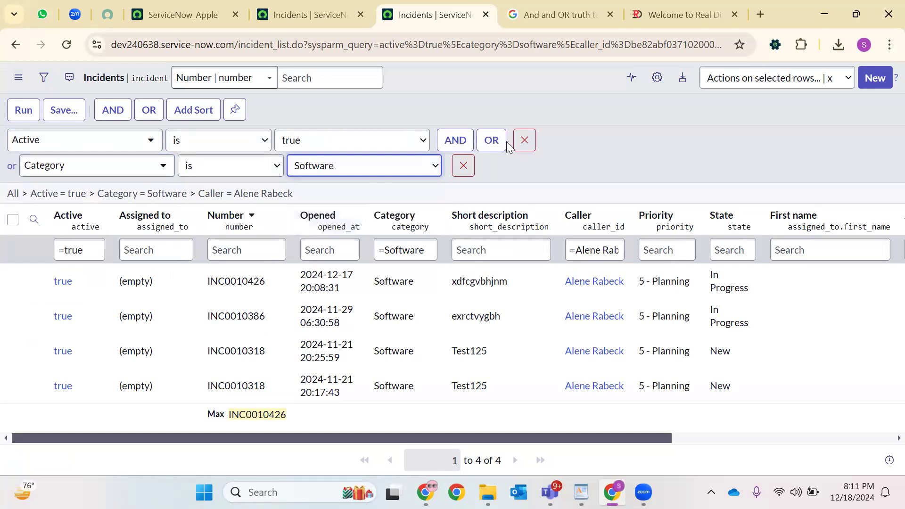
Add another OR condition for Caller is the caller copied from the AND-filtered list's first incident, and run the filter.
click(491, 140)
click(79, 192)
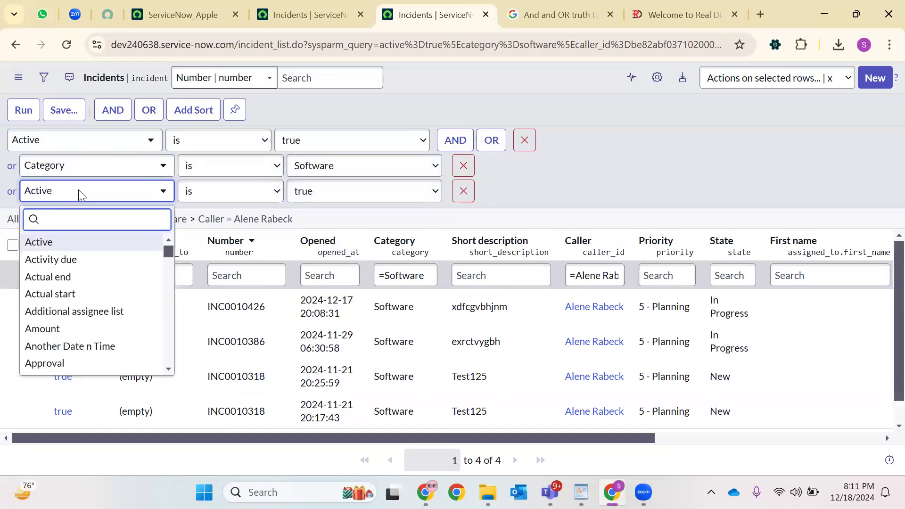
text(call)
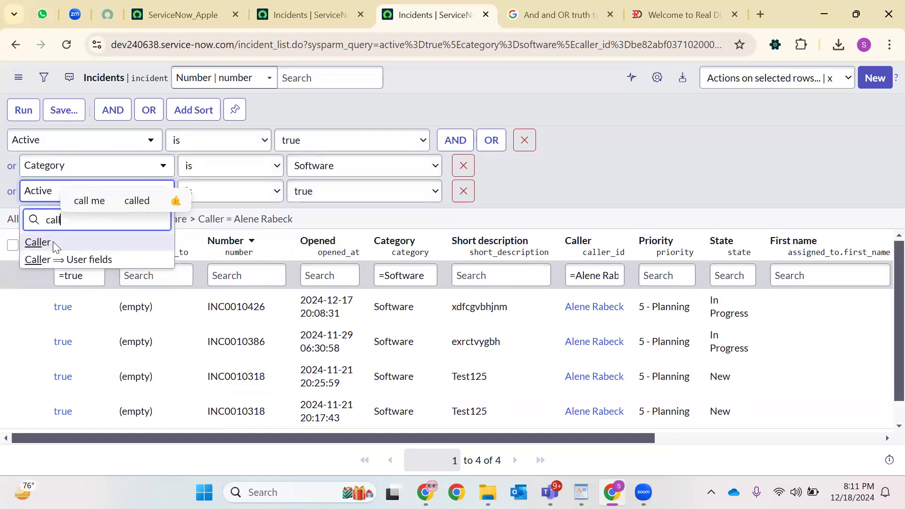
click(38, 242)
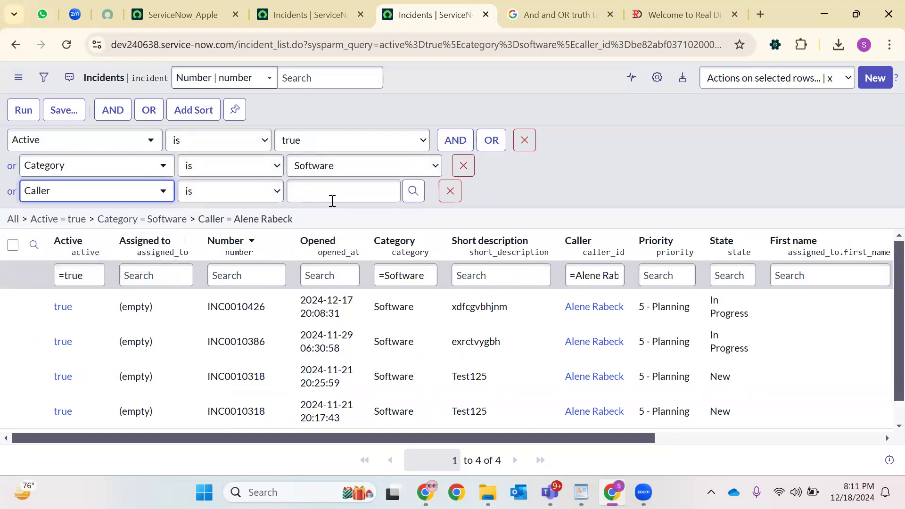
click(413, 190)
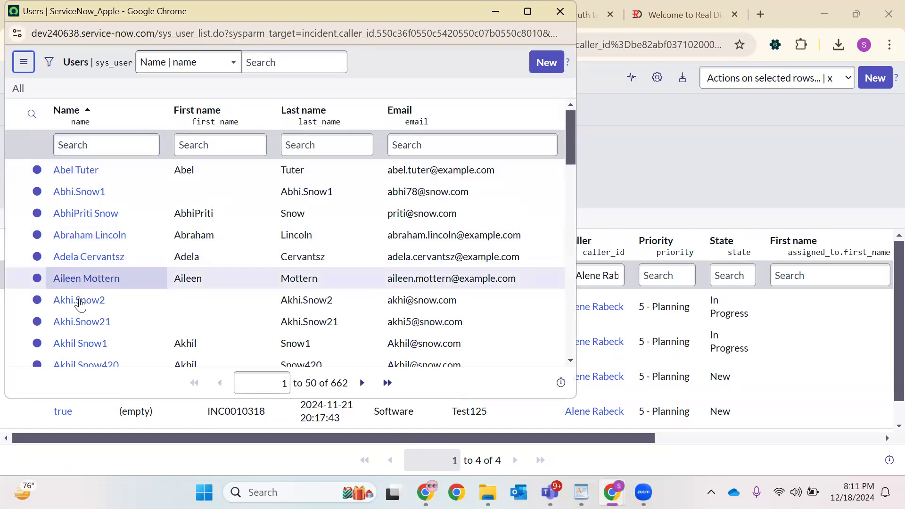
click(495, 18)
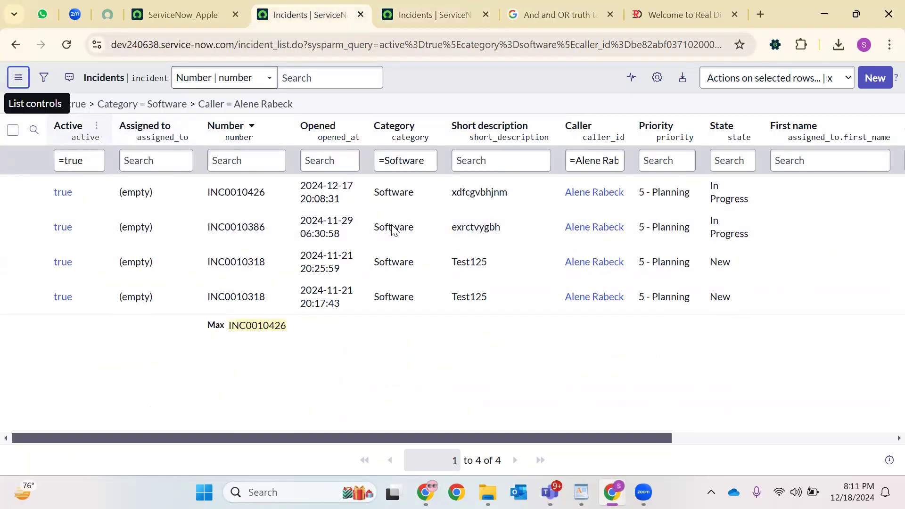
triple_click(604, 193)
key(ctrl+c)
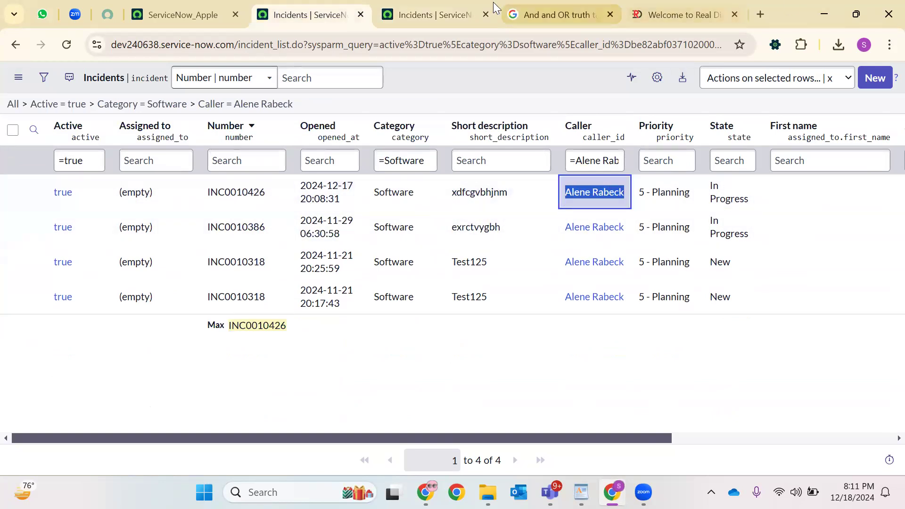
click(438, 15)
click(354, 194)
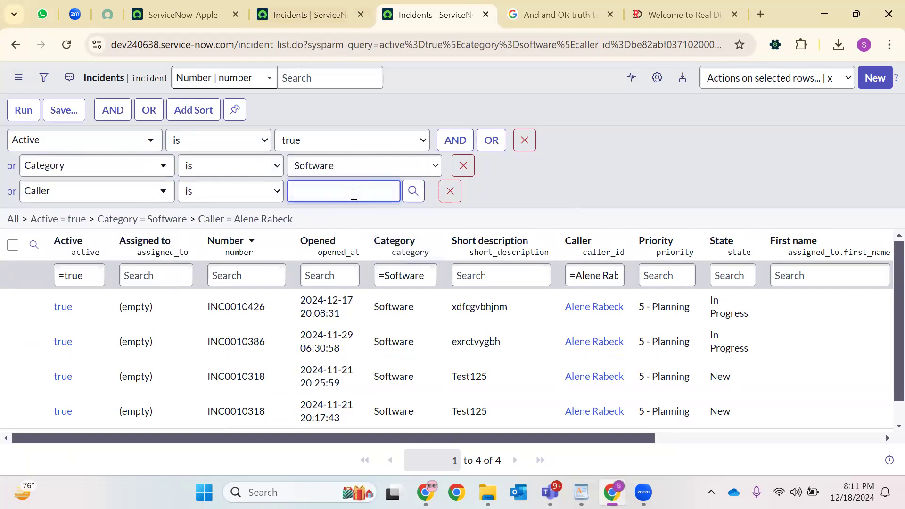
key(ctrl+v)
click(19, 111)
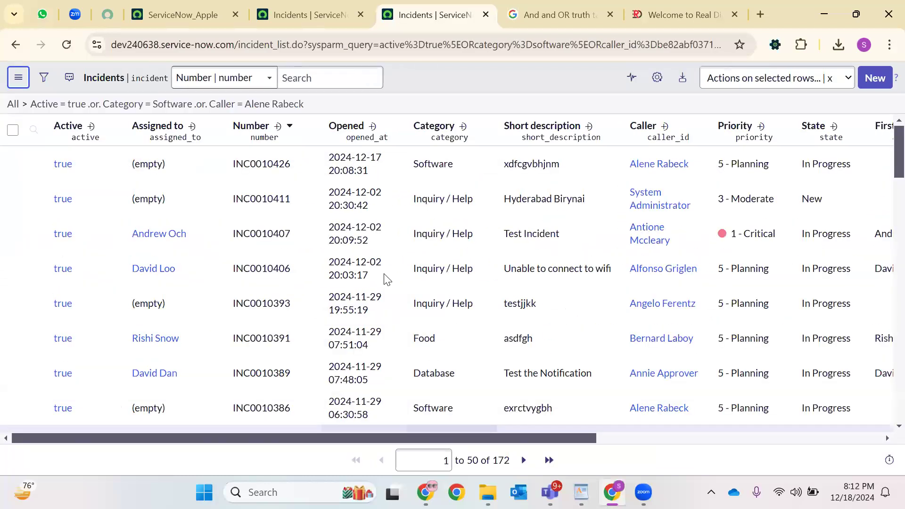
Return to the AND-filtered incident list and examine the Active, Category and Caller values of its records.
key(ctrl+shift+Tab)
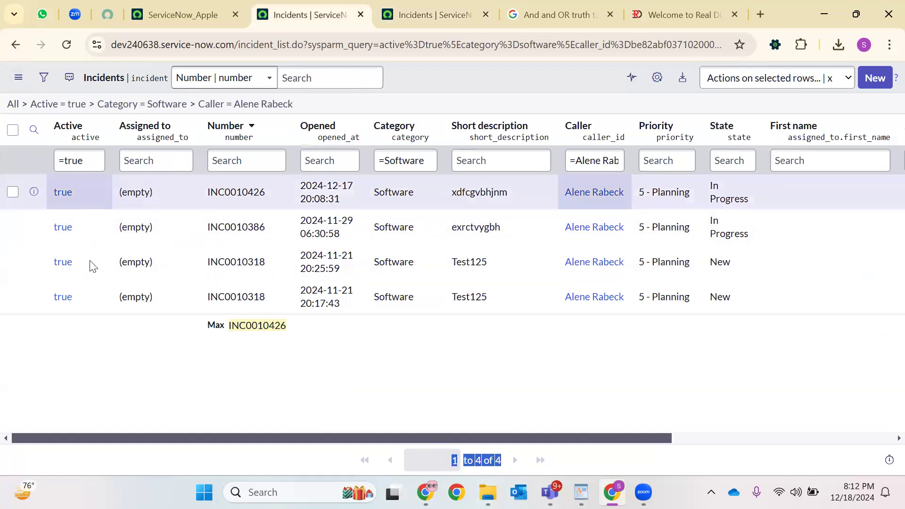
click(94, 293)
drag(32, 292, 80, 279)
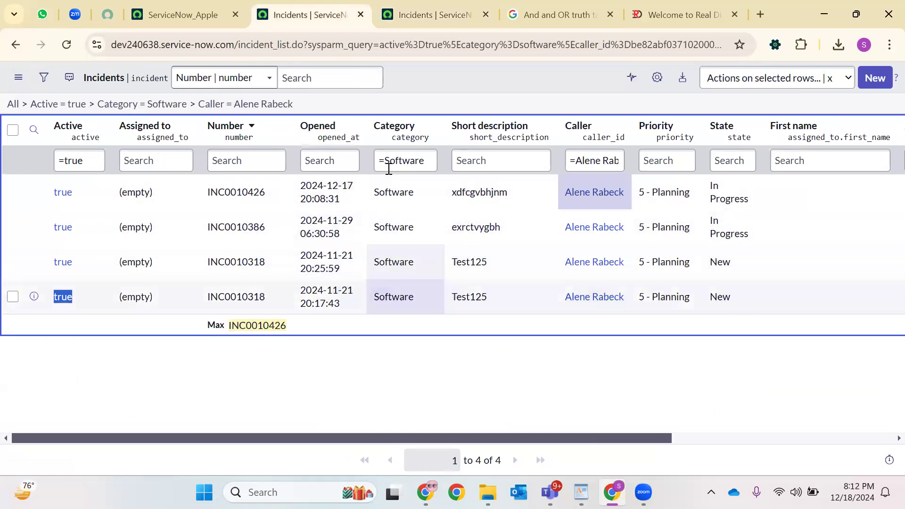
Open the column personalization of the OR-filtered list and move Assigned to directly after State.
click(438, 6)
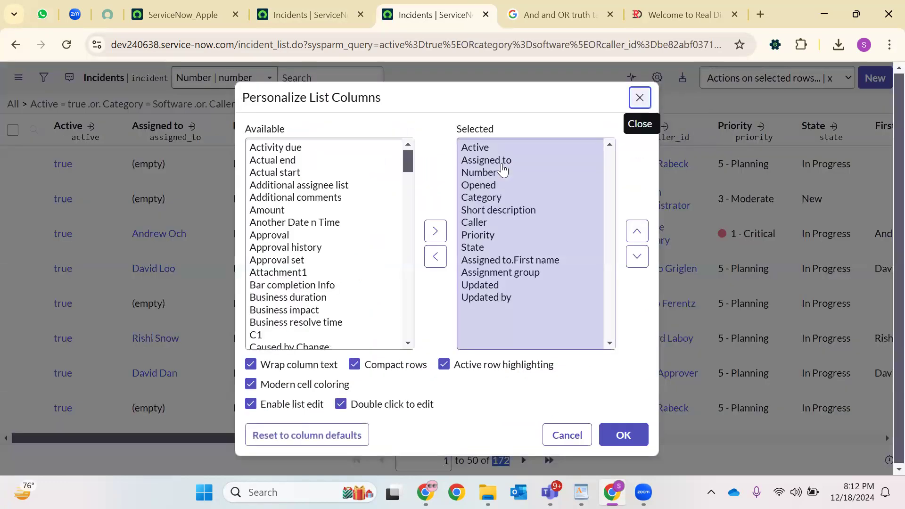
click(498, 163)
click(637, 256)
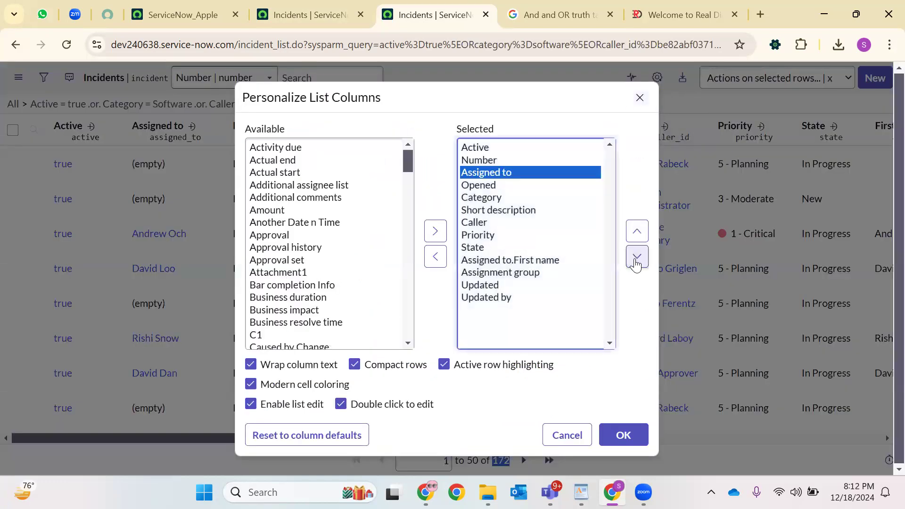
click(637, 256)
click(637, 256)
click(637, 256)
click(637, 255)
click(637, 256)
click(636, 256)
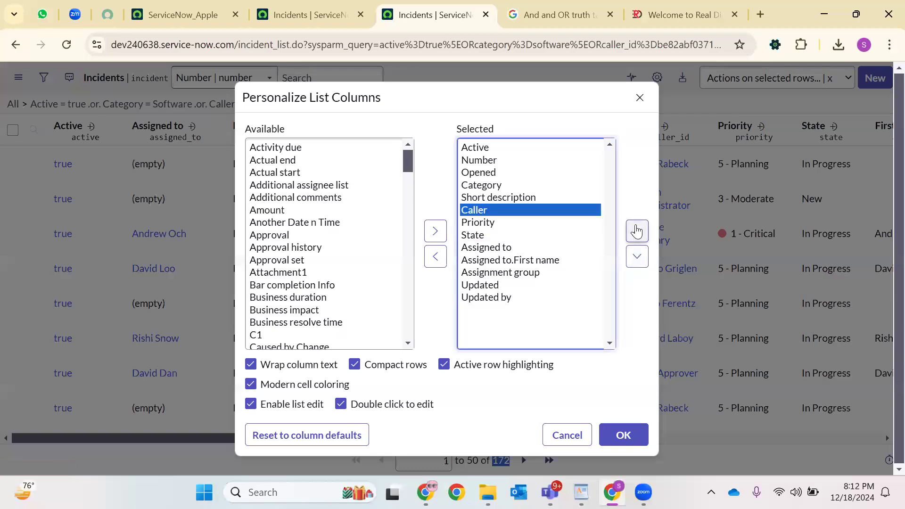
Move the Caller column directly after Number and the Category column directly after Caller.
click(636, 231)
click(637, 230)
click(636, 231)
click(500, 197)
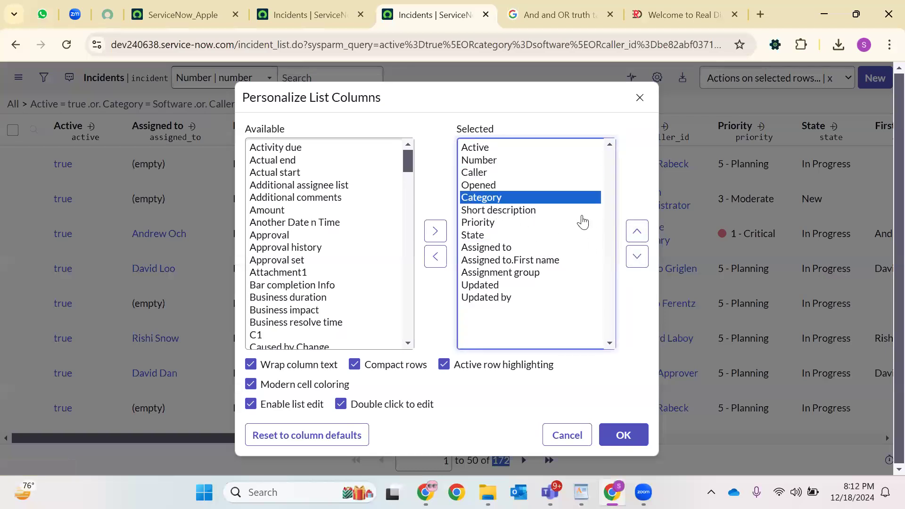
click(637, 231)
Remove the Opened column from the incident list and apply the personalized columns.
click(499, 198)
click(435, 257)
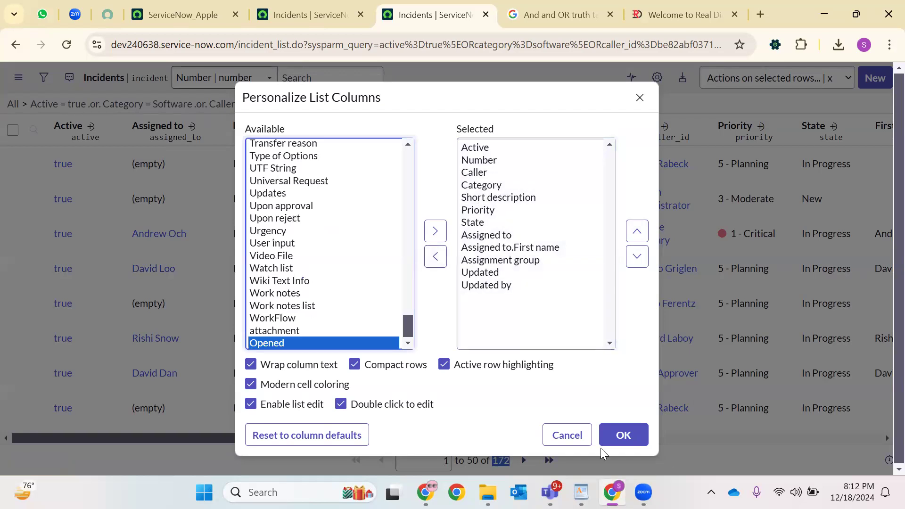
click(608, 437)
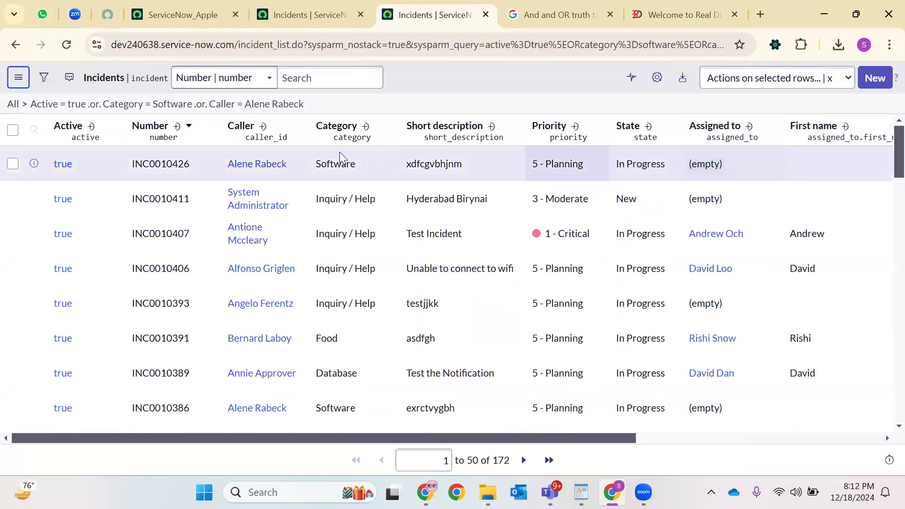
Examine the Active, Caller and Category values of the OR-filtered incidents throughout the list.
scroll(243, 302, down, 5)
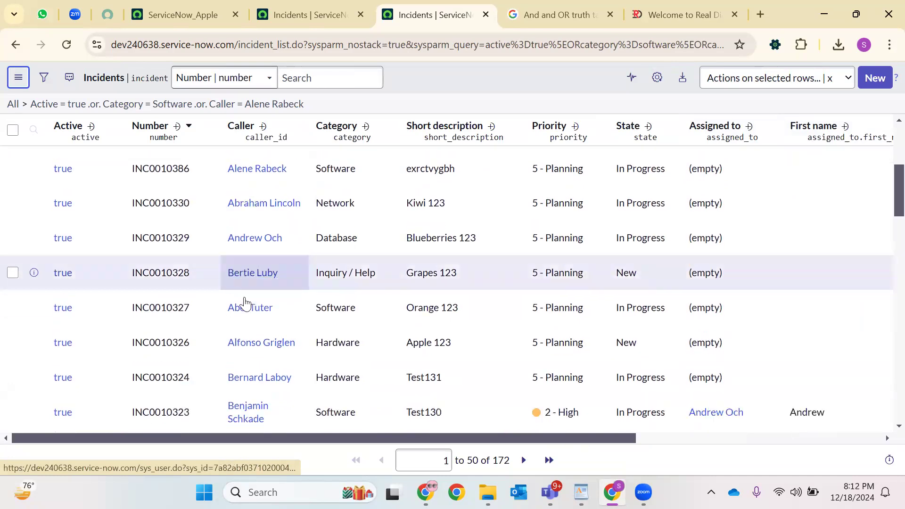
scroll(244, 301, down, 6)
scroll(249, 289, up, 9)
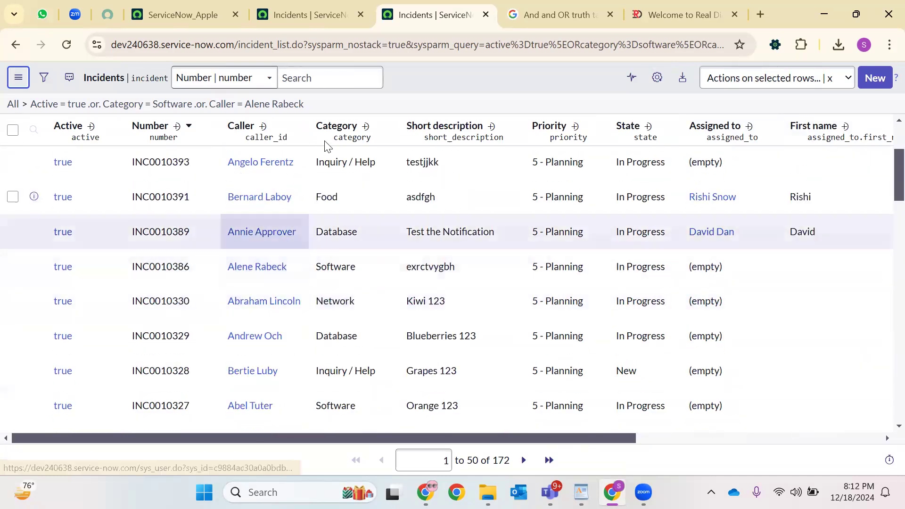
scroll(340, 306, down, 9)
scroll(339, 306, down, 20)
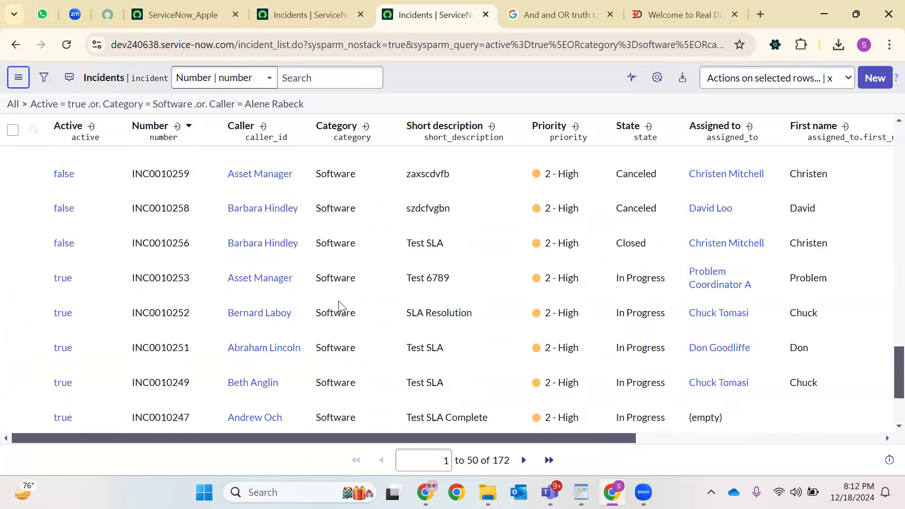
scroll(288, 259, up, 16)
scroll(301, 227, up, 15)
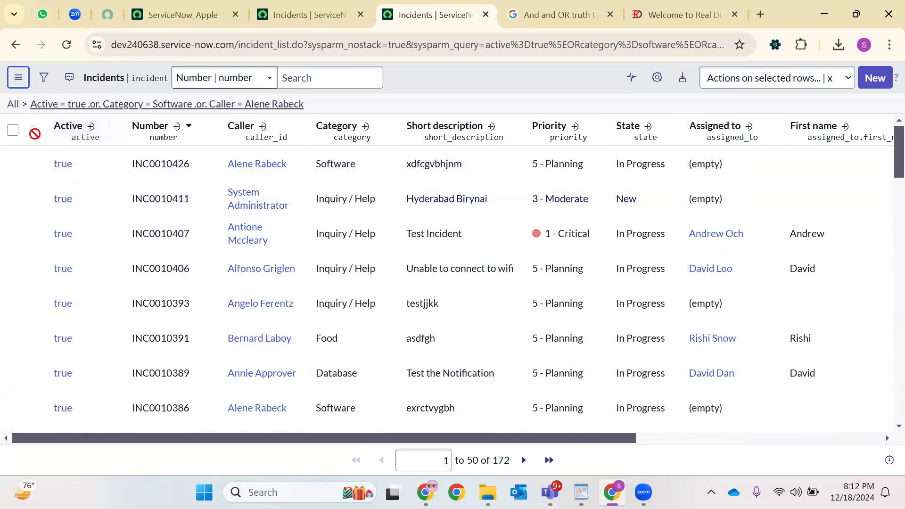
scroll(76, 263, down, 15)
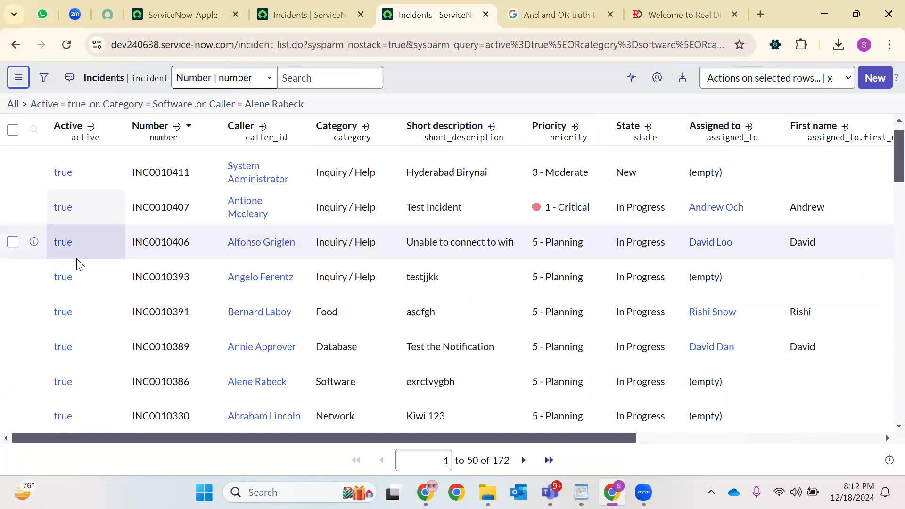
scroll(307, 132, up, 15)
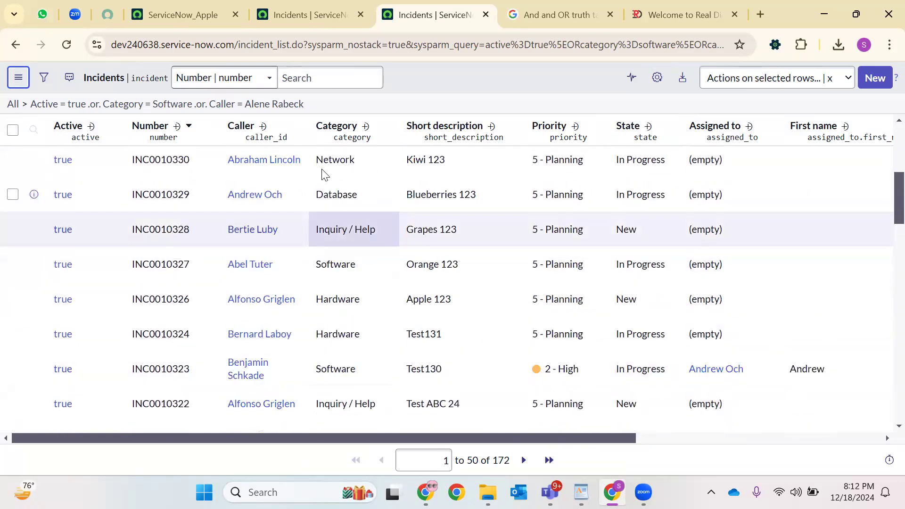
Group the OR-filtered incidents by Caller and switch the grouping to Category.
click(424, 155)
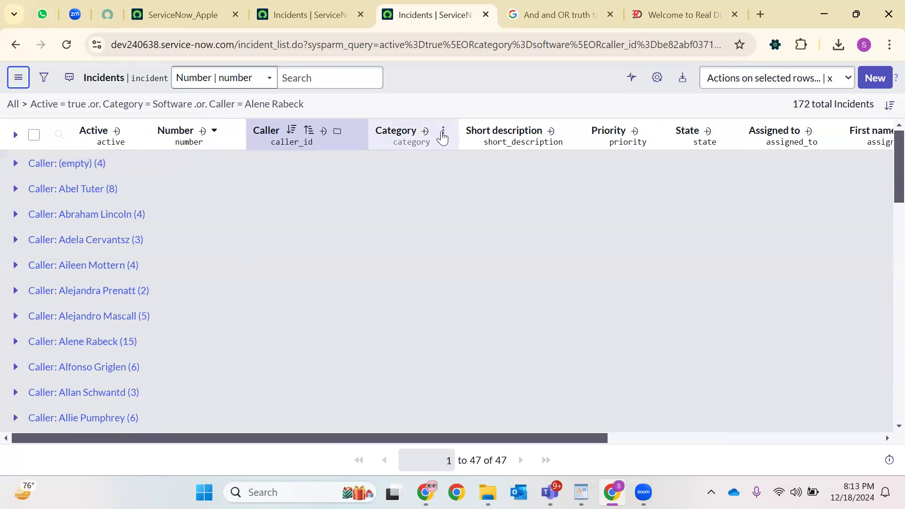
click(442, 136)
click(474, 208)
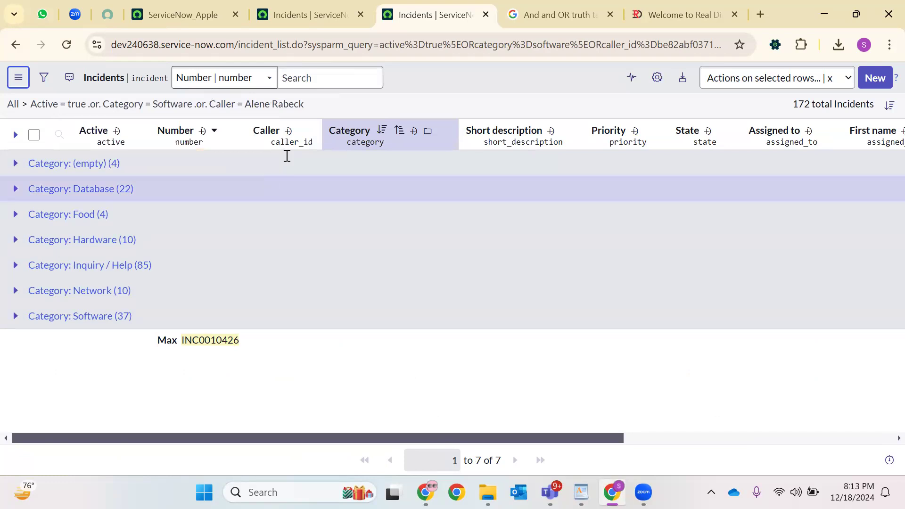
Close the Google image results tab and reopen the Real Digital page with the AND and OR truth tables.
click(332, 5)
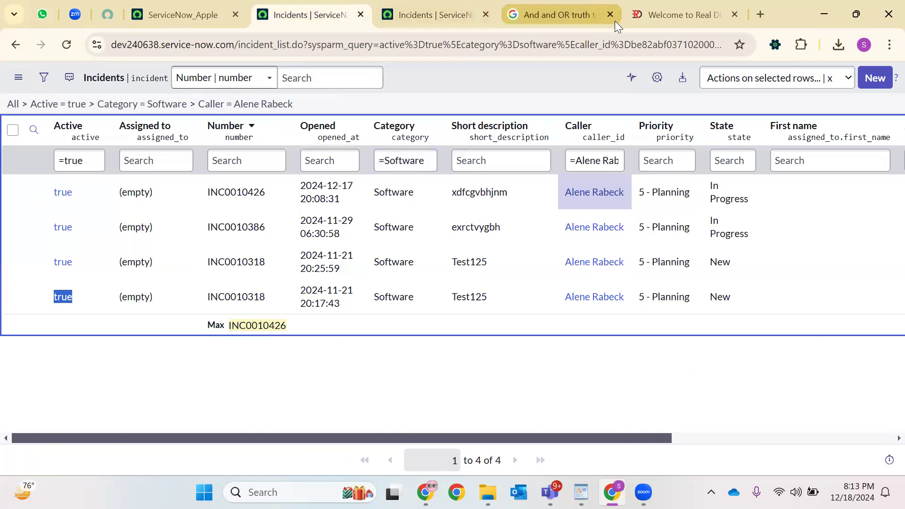
click(605, 14)
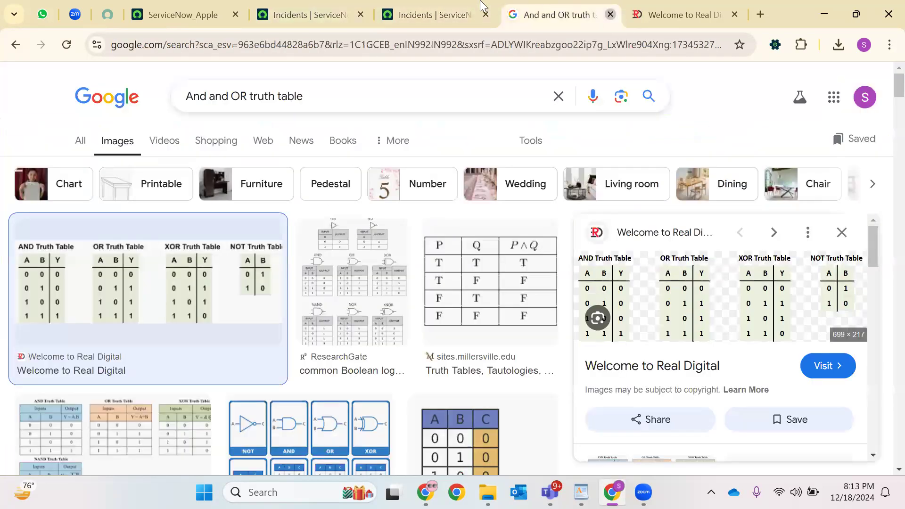
key(ctrl+Tab)
click(610, 15)
click(435, 13)
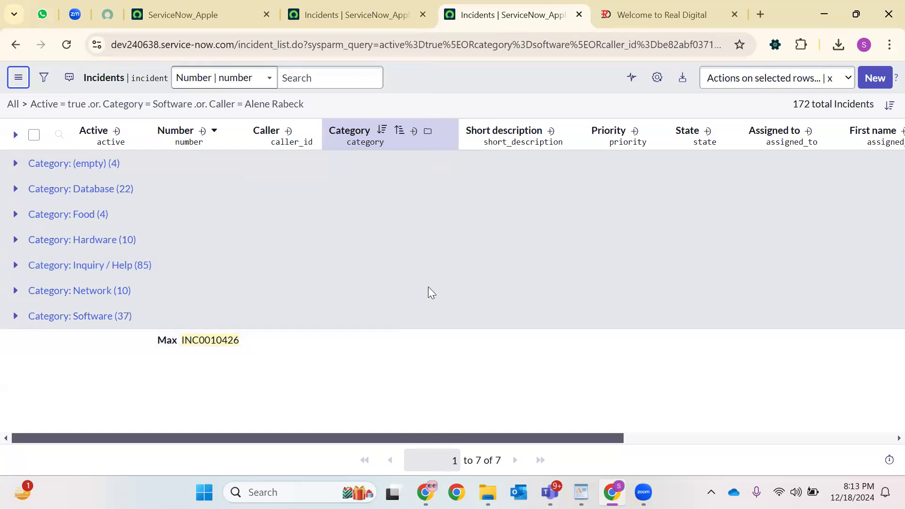
click(641, 6)
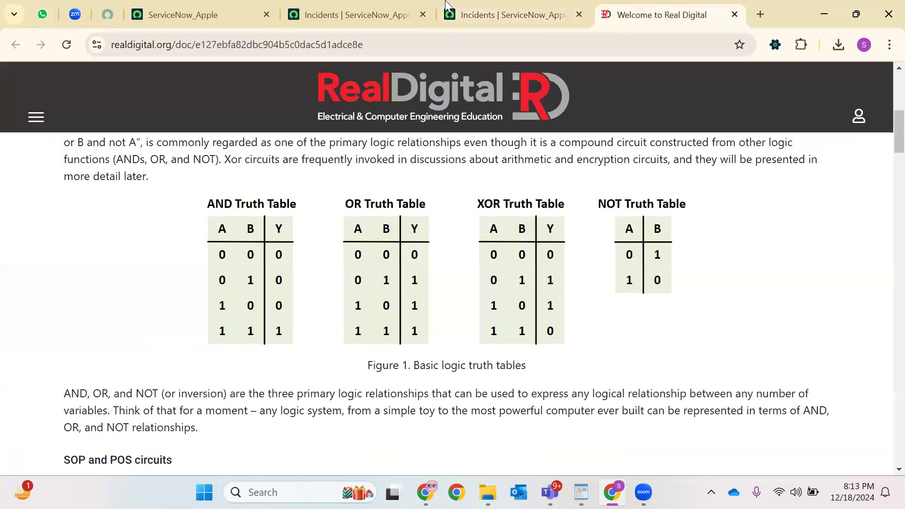
Compare the AND and OR truth tables with the filter conditions of the AND-filtered and OR-filtered incident lists.
click(545, 12)
click(358, 14)
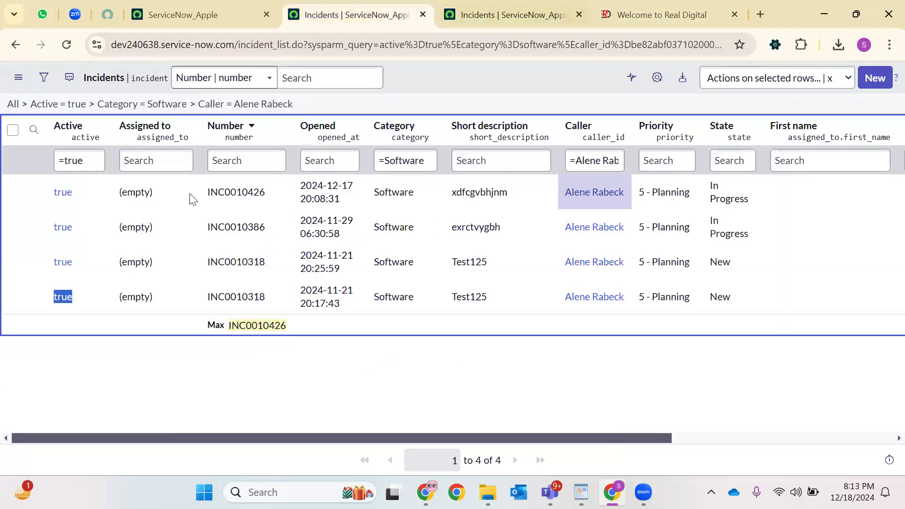
click(648, 14)
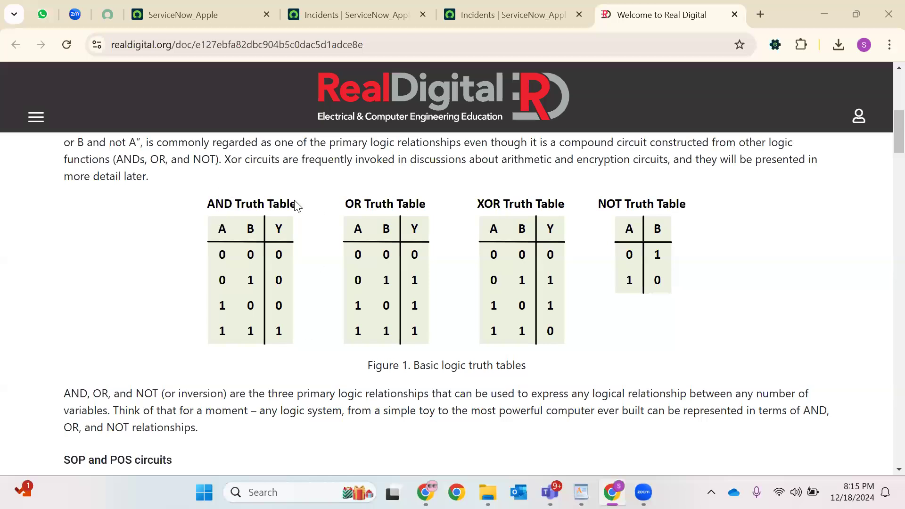
click(343, 10)
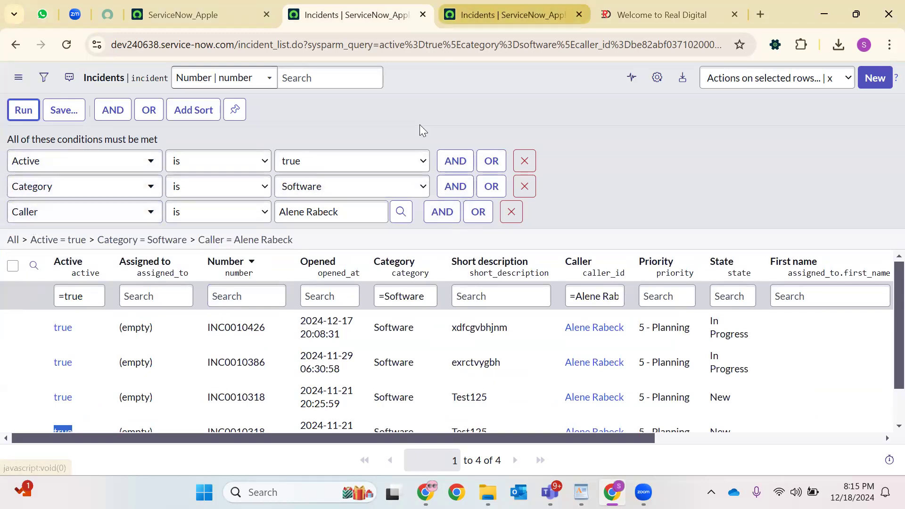
click(511, 15)
click(44, 78)
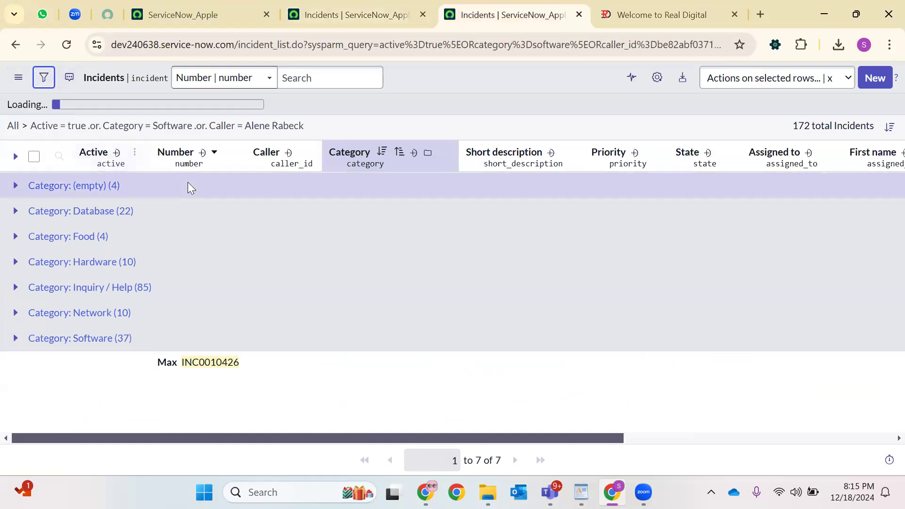
mouse_move(17, 168)
mouse_down()
mouse_move(4, 168)
mouse_move(3, 192)
mouse_move(21, 183)
mouse_move(11, 173)
mouse_up()
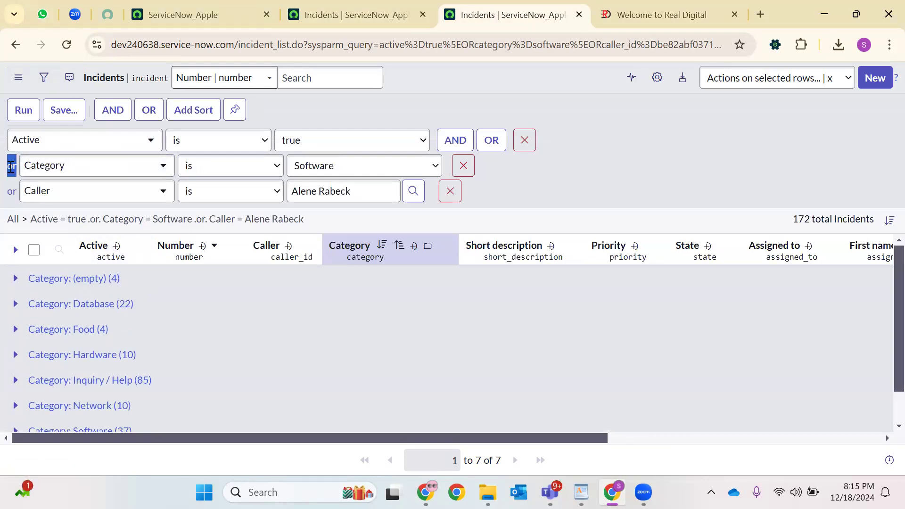
click(349, 13)
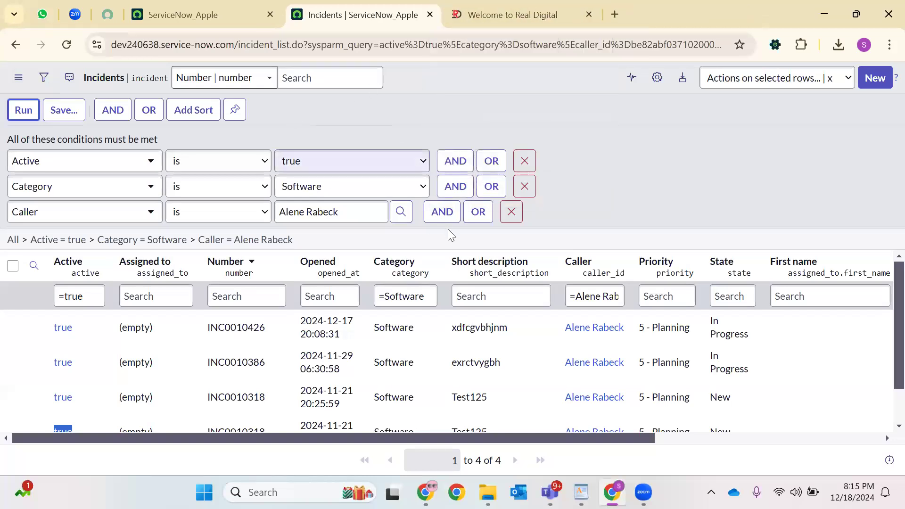
Remove the Active, Category and Caller conditions from the AND filter.
click(511, 212)
click(526, 160)
click(525, 140)
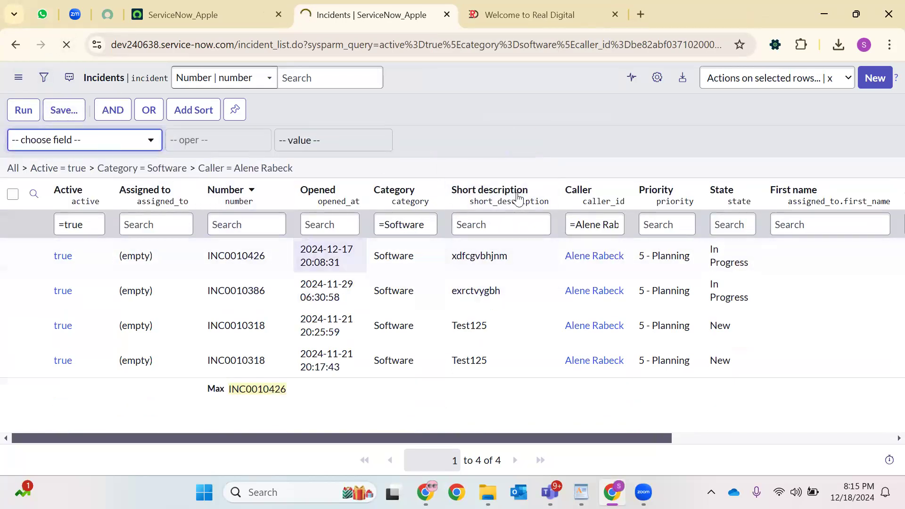
Enlarge the basic logic truth tables figure on the Real Digital page and return to the incident list.
key(ctrl+Tab)
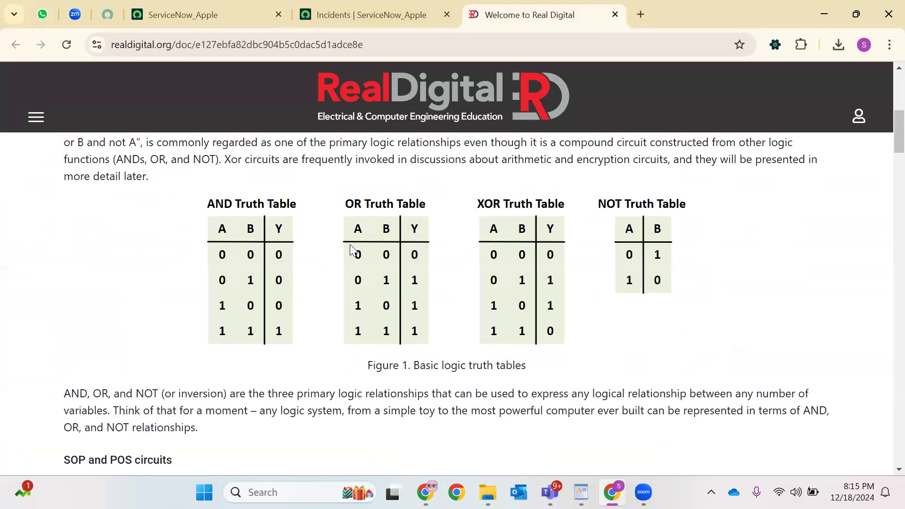
click(230, 217)
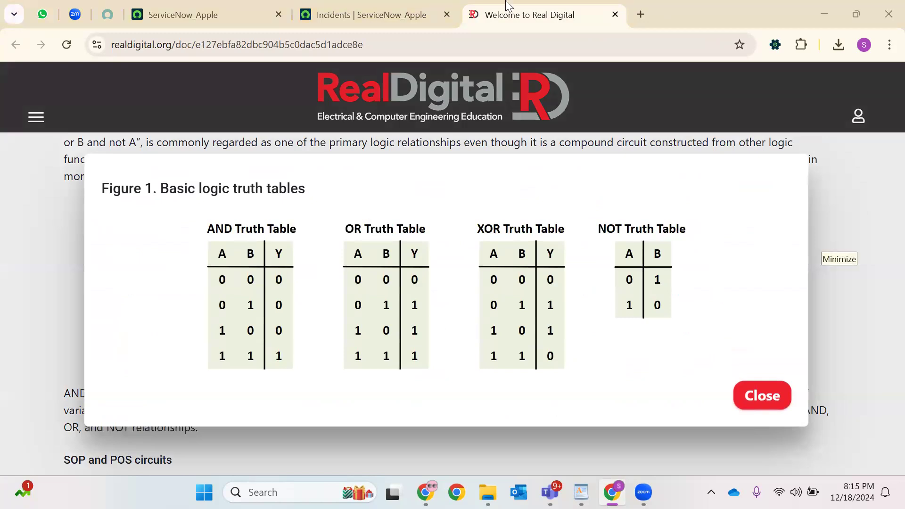
key(ctrl+shift+Tab)
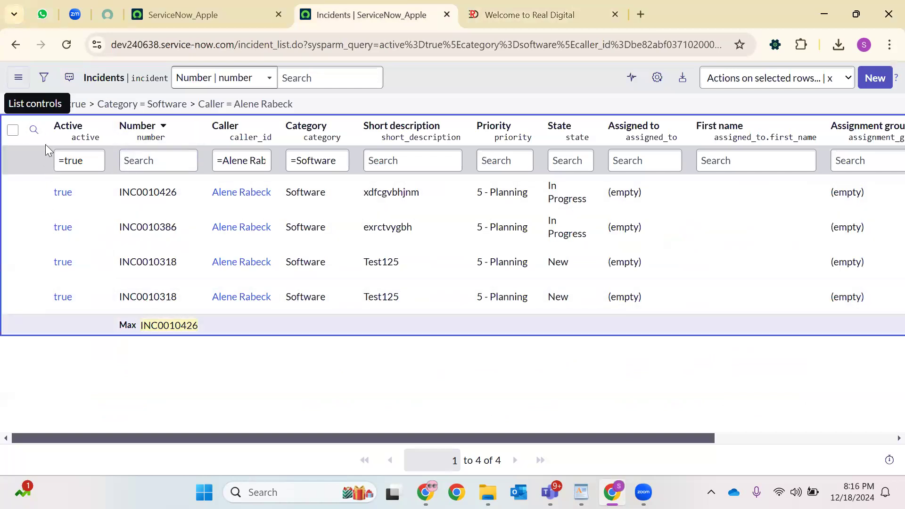
Clear all filters from the incident list and close the Real Digital tab.
click(13, 105)
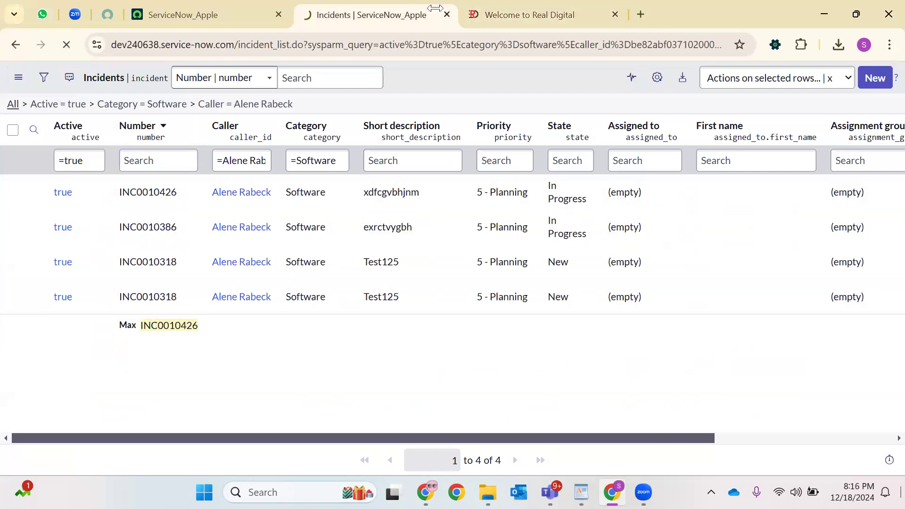
click(618, 21)
key(ctrl+w)
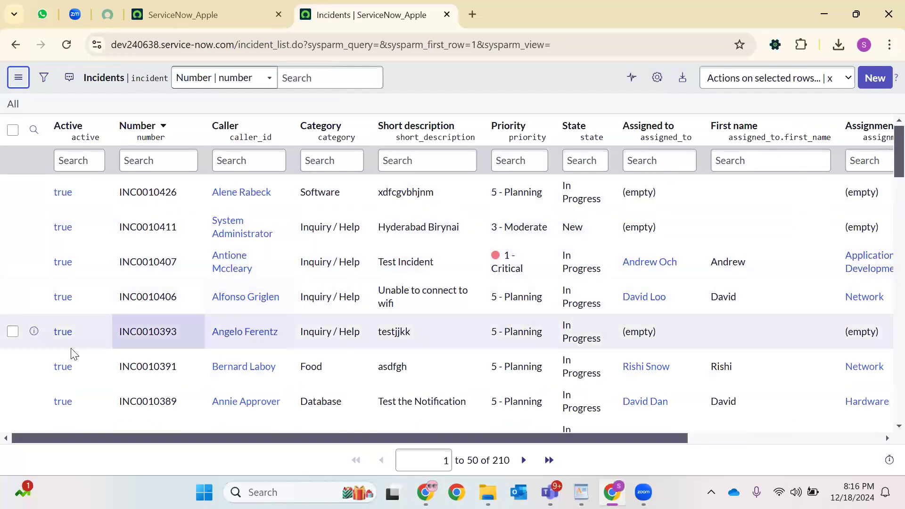
Filter the incident list to records with Active equal to false.
click(63, 161)
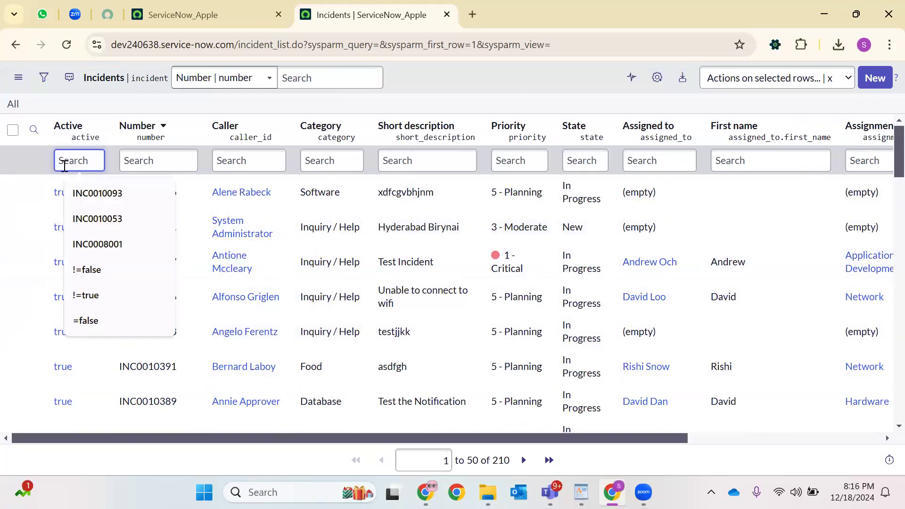
text(fa)
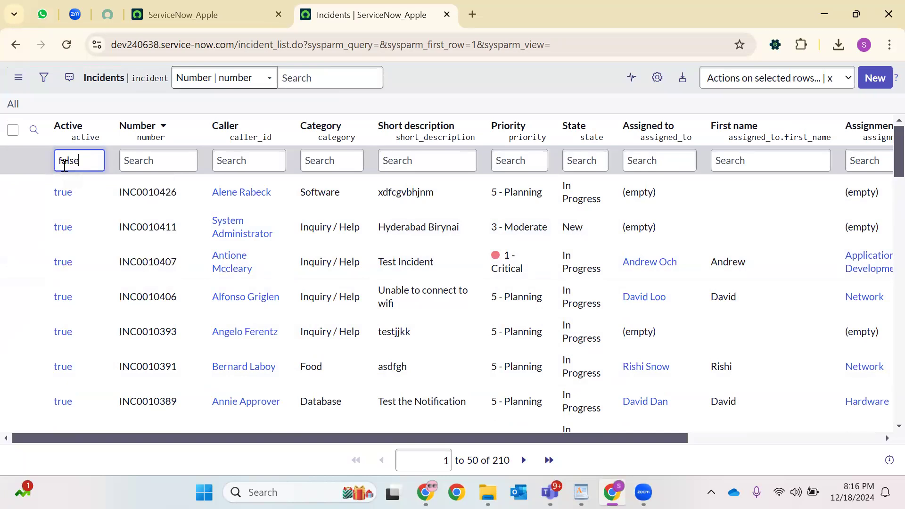
text(lse)
key(Return)
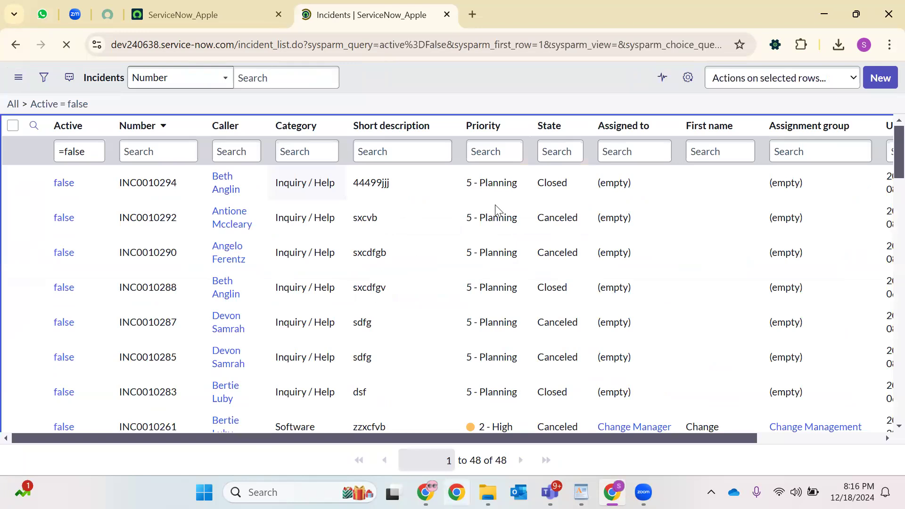
Narrow the inactive incidents to those matching the Priority value 2 - High.
scroll(510, 185, down, 8)
scroll(503, 198, up, 2)
right_click(508, 185)
click(171, 215)
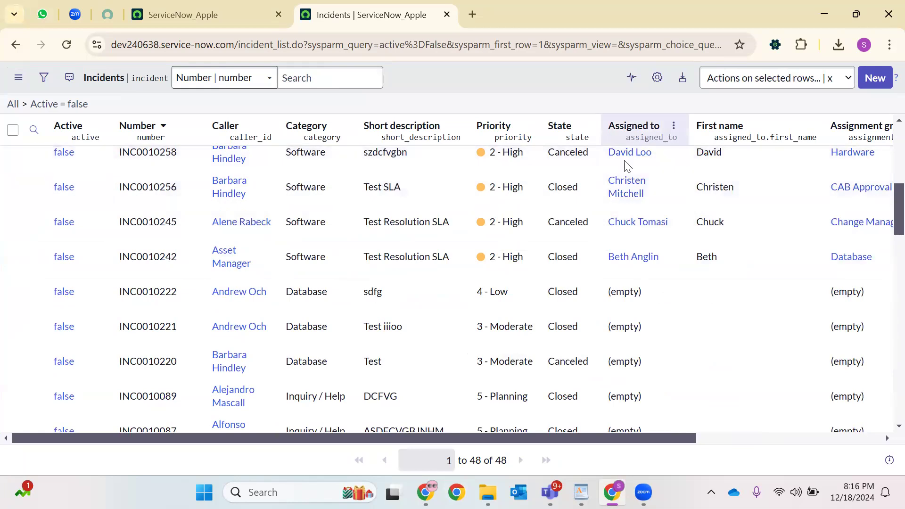
click(527, 218)
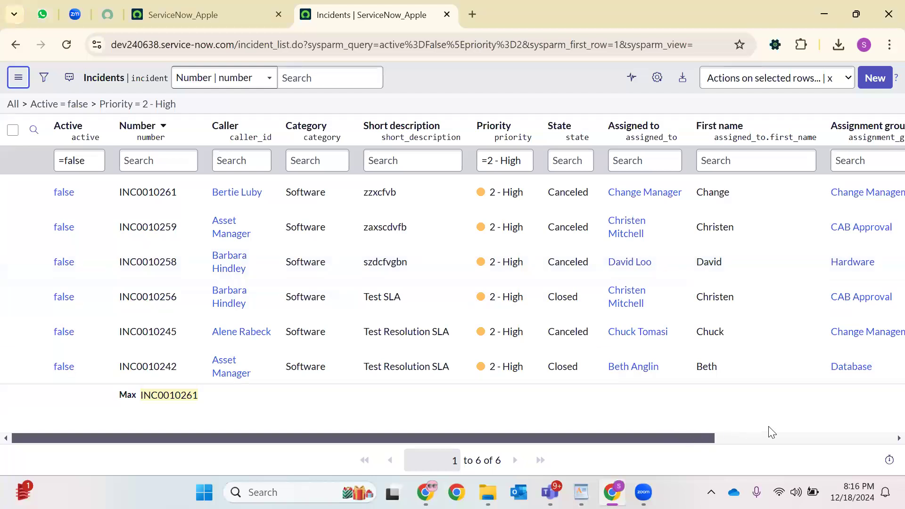
Add an AND condition on Assignment group to the filter for inactive incidents with priority 2 - High.
scroll(882, 425, right, 5)
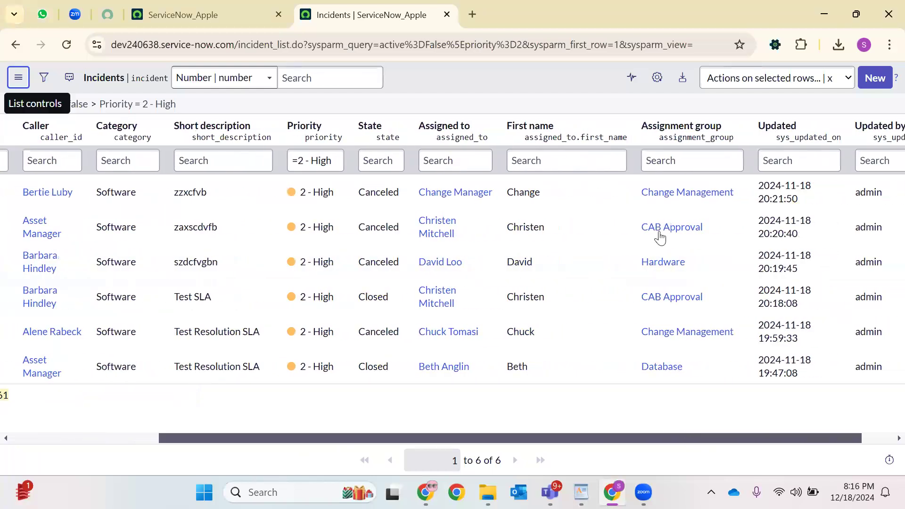
scroll(660, 238, right, 2)
right_click(667, 227)
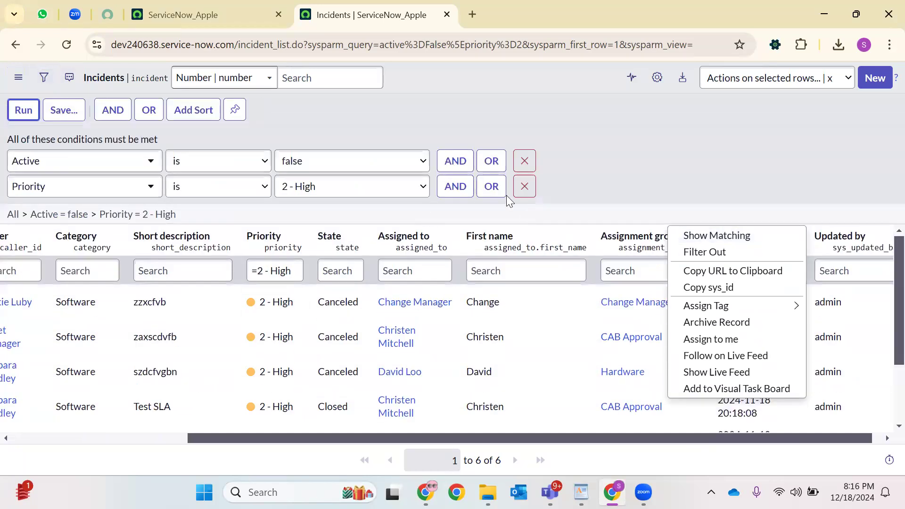
click(455, 187)
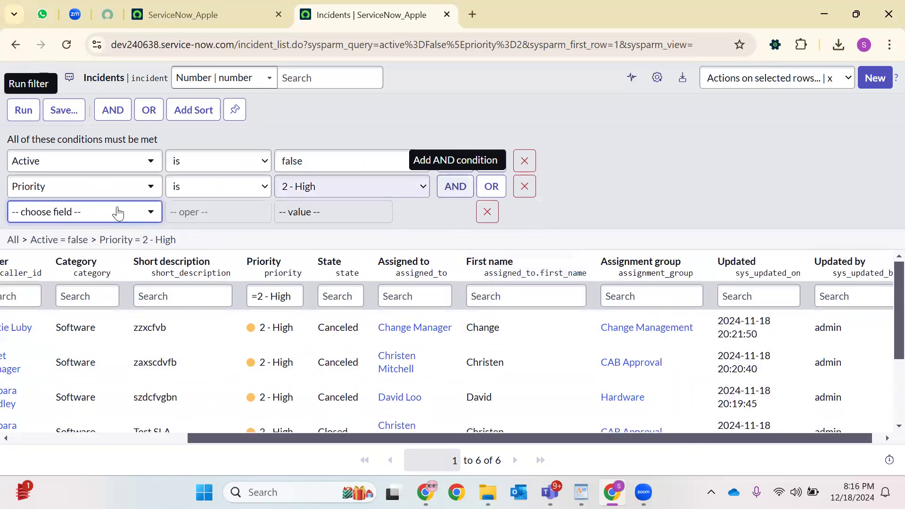
click(92, 212)
text(ass)
click(52, 313)
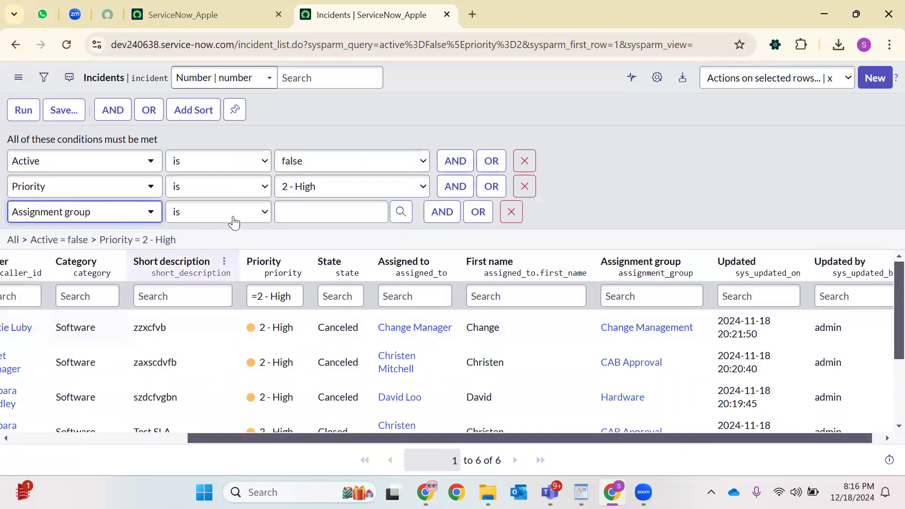
Look up groups containing "change" and set the Assignment group condition to Change Management.
click(402, 212)
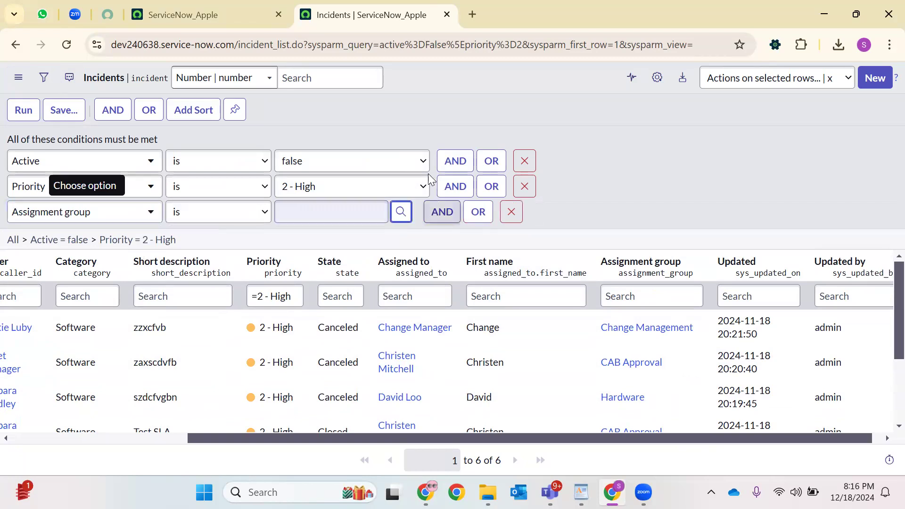
click(80, 137)
text(c)
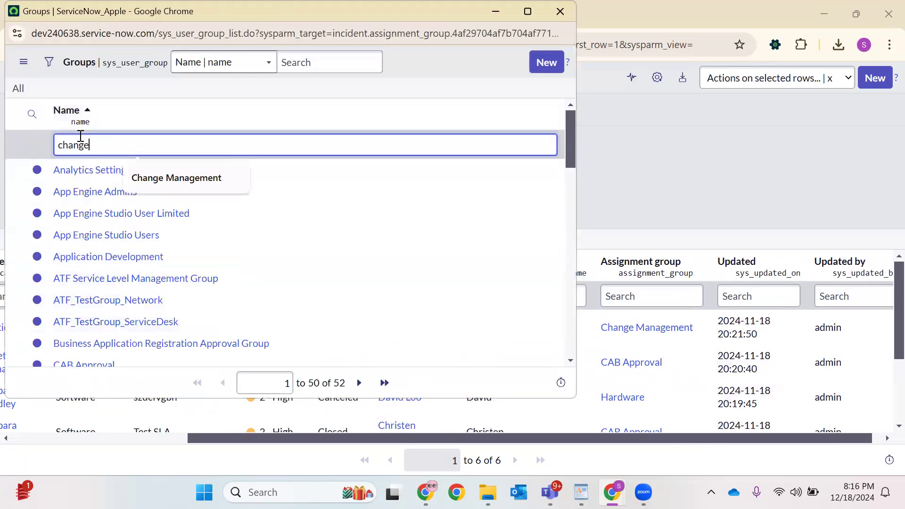
text(hange)
key(Return)
key(Return)
Add an OR condition for Assignment group is CAB Approval and run the filter.
click(478, 212)
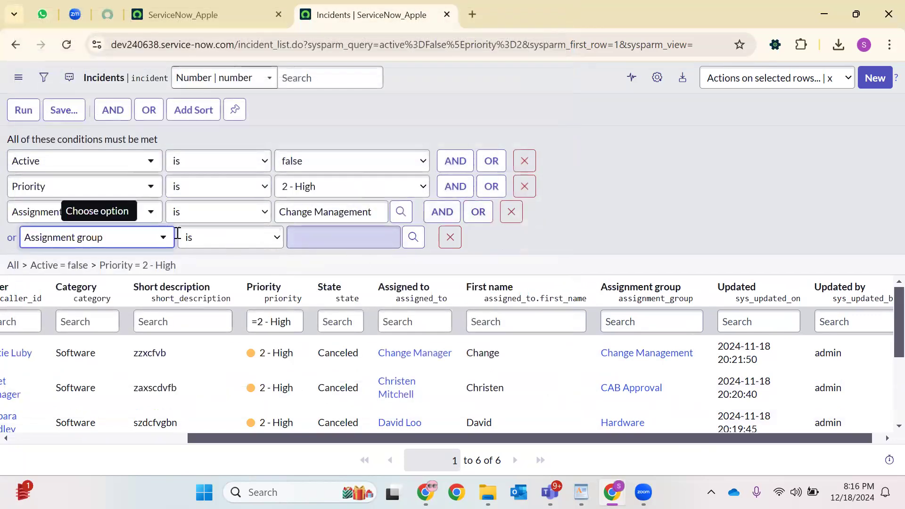
click(413, 237)
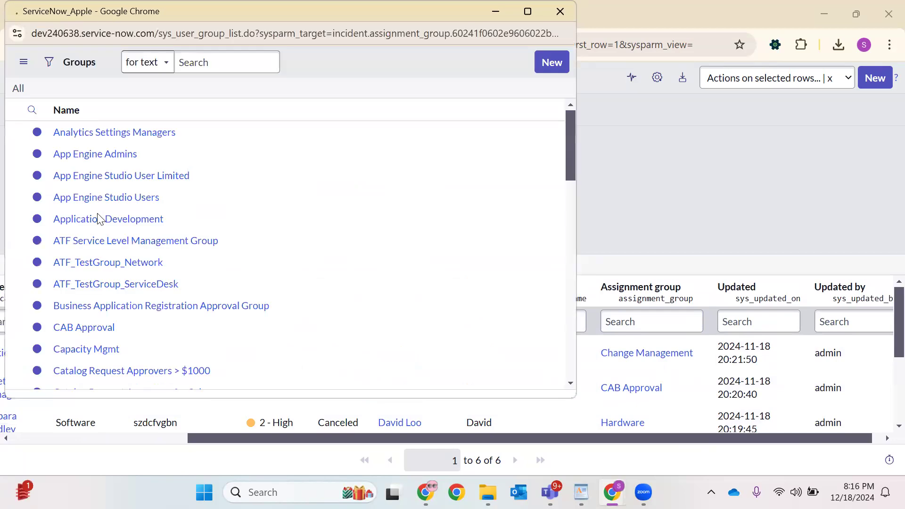
key(Return)
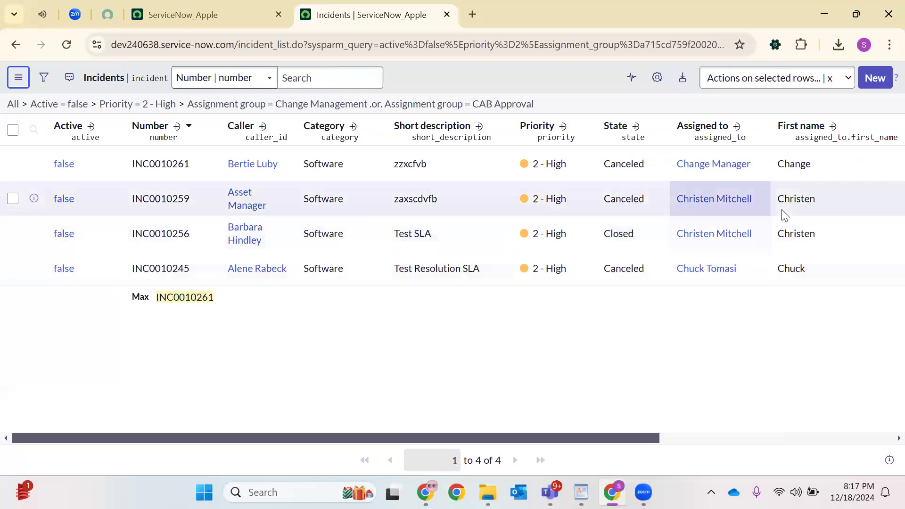
Duplicate the filtered incident list in a new browser tab and show the copy's filter conditions.
scroll(327, 439, right, 5)
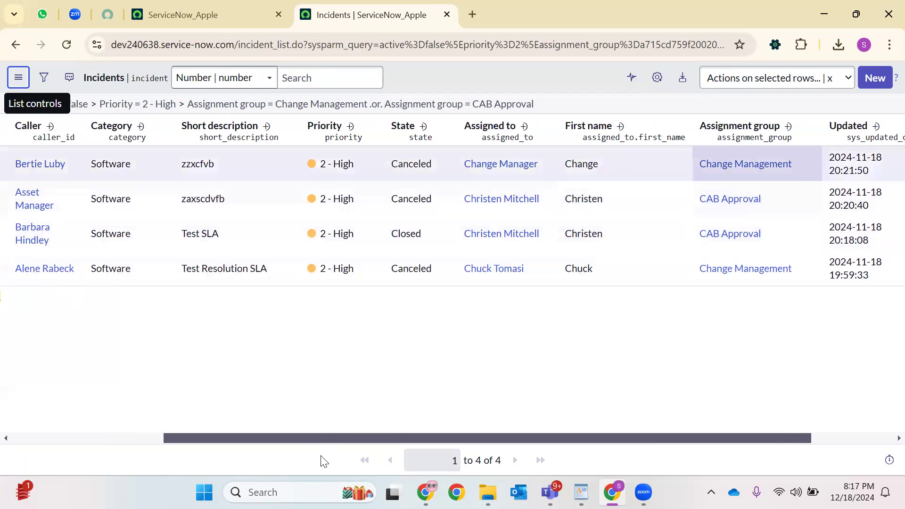
scroll(348, 438, left, 5)
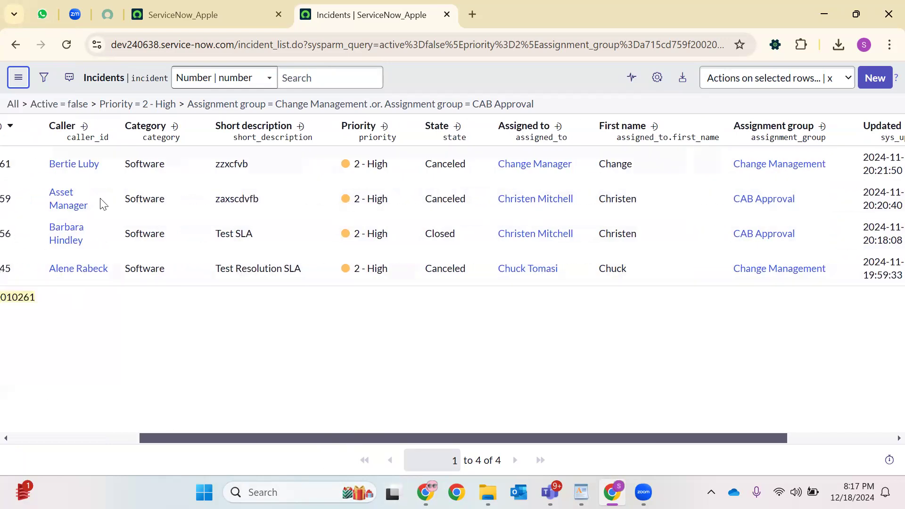
right_click(379, 12)
click(428, 134)
click(326, 16)
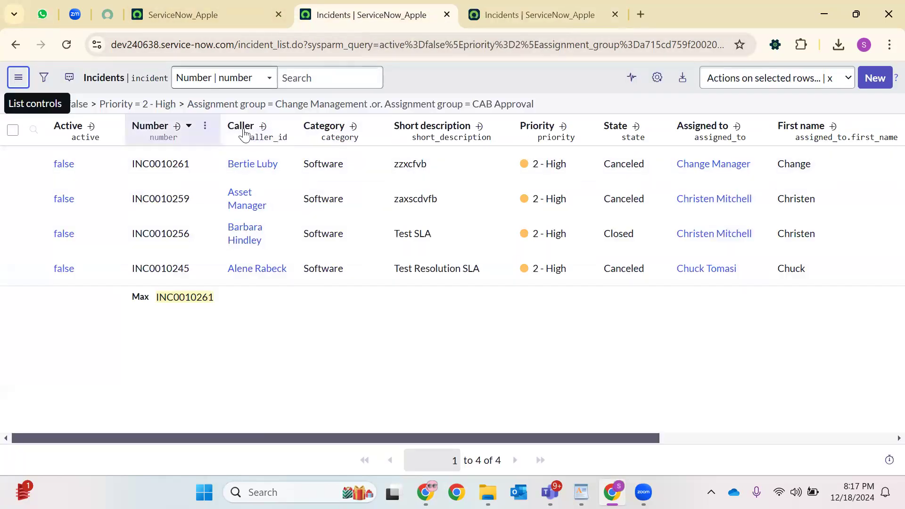
click(530, 22)
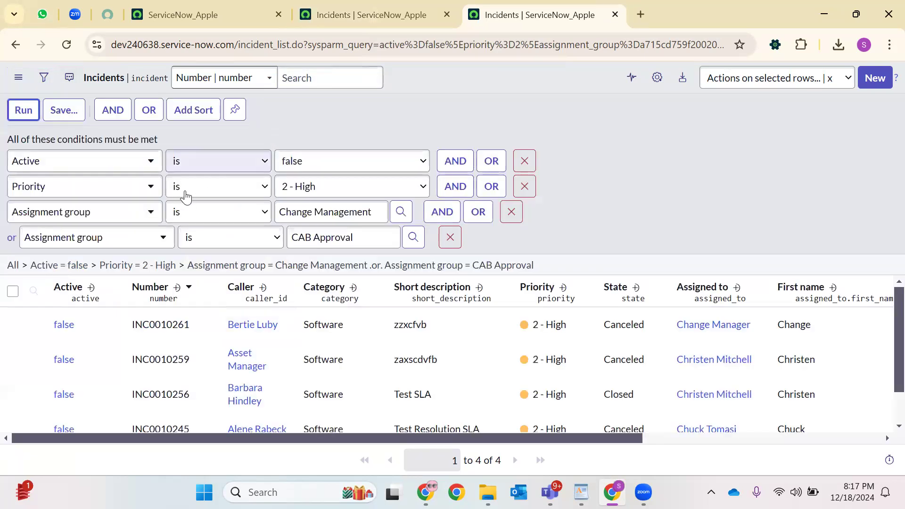
In the duplicated list, remove the Priority and Assignment group conditions and add an OR condition beneath Active is false.
click(524, 187)
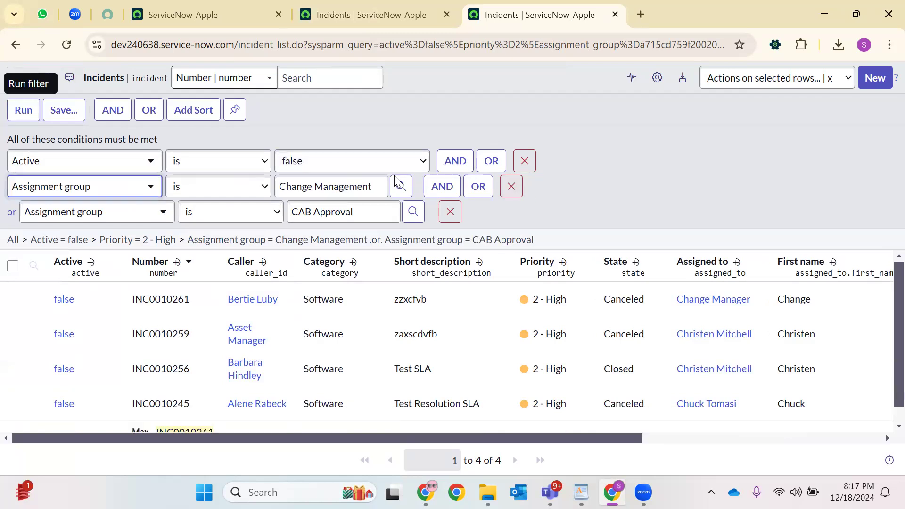
click(478, 185)
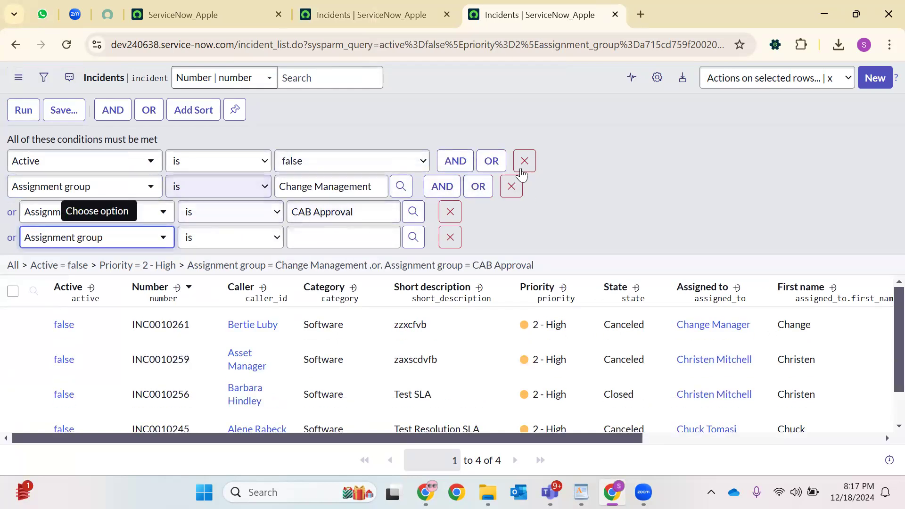
click(511, 186)
click(491, 140)
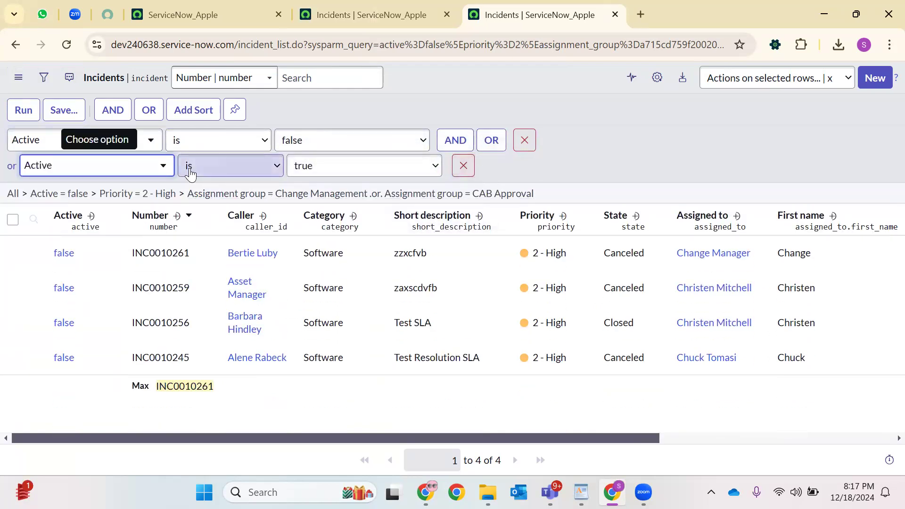
click(125, 165)
Compare the original list's Active, Priority and Assignment group conditions with the filter in the duplicated tab.
click(360, 7)
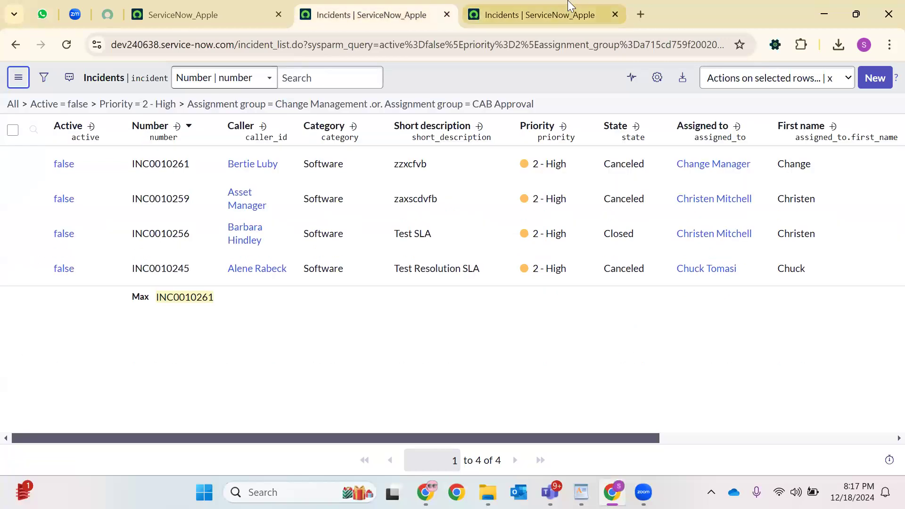
click(579, 9)
click(372, 14)
key(ctrl+Tab)
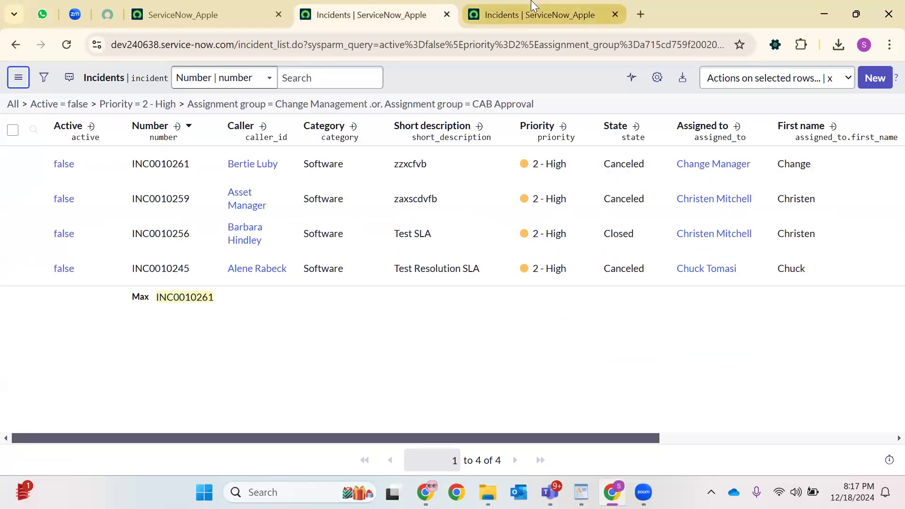
Set the new OR condition beneath Active is false to Priority is 2 - High.
text(pri)
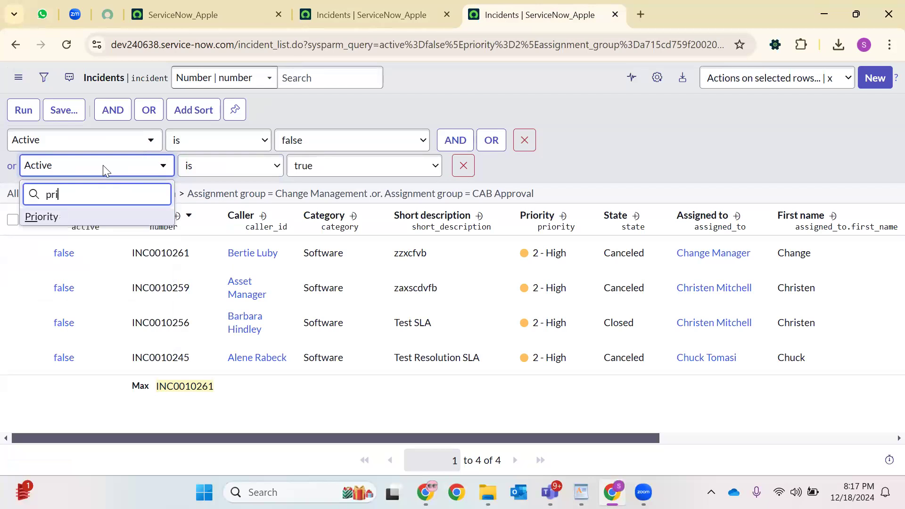
click(66, 218)
click(338, 169)
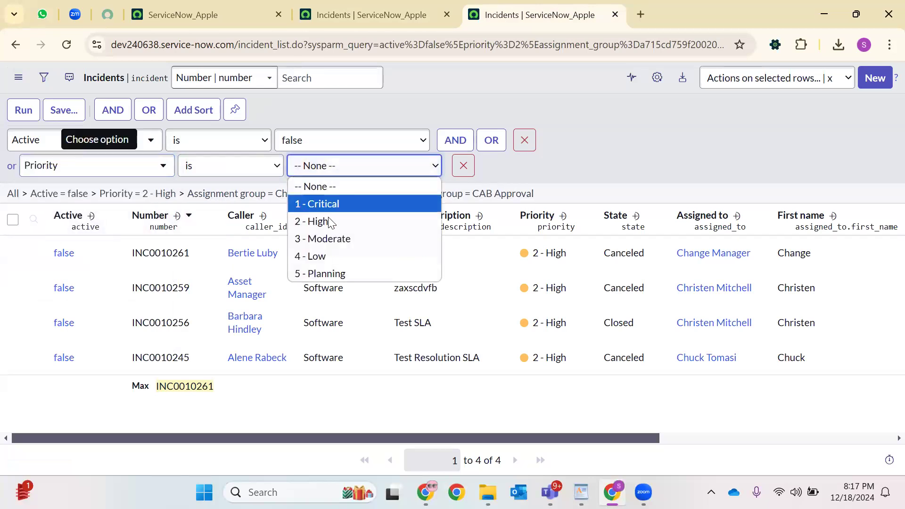
click(327, 225)
Add another OR condition for Assignment group is CAB Approval.
click(491, 140)
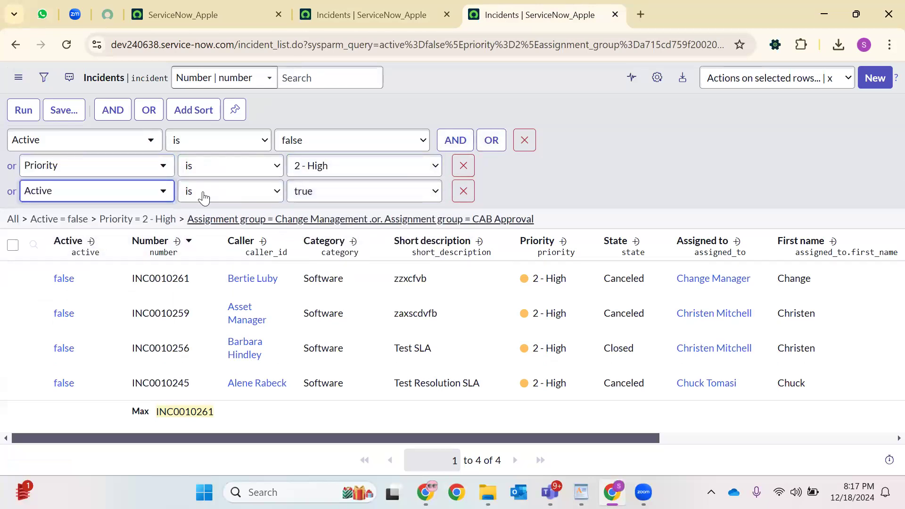
click(141, 190)
text(ass)
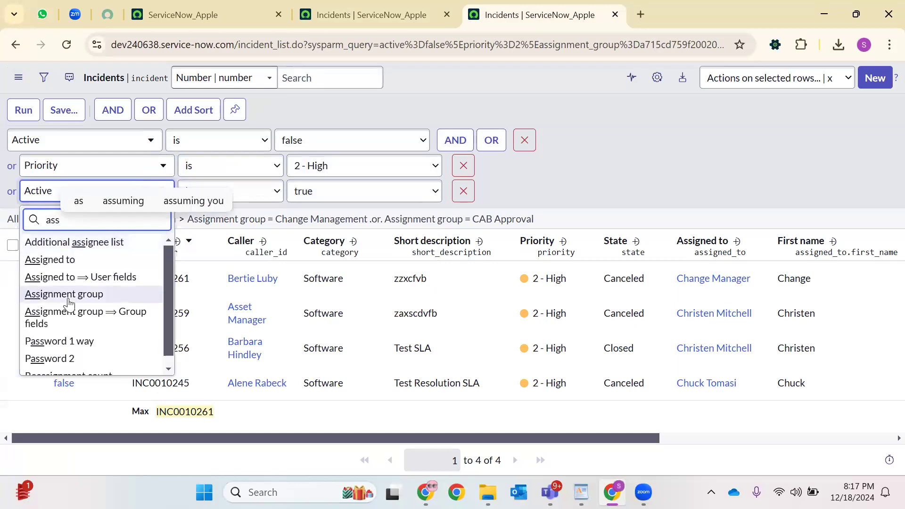
click(82, 294)
click(413, 191)
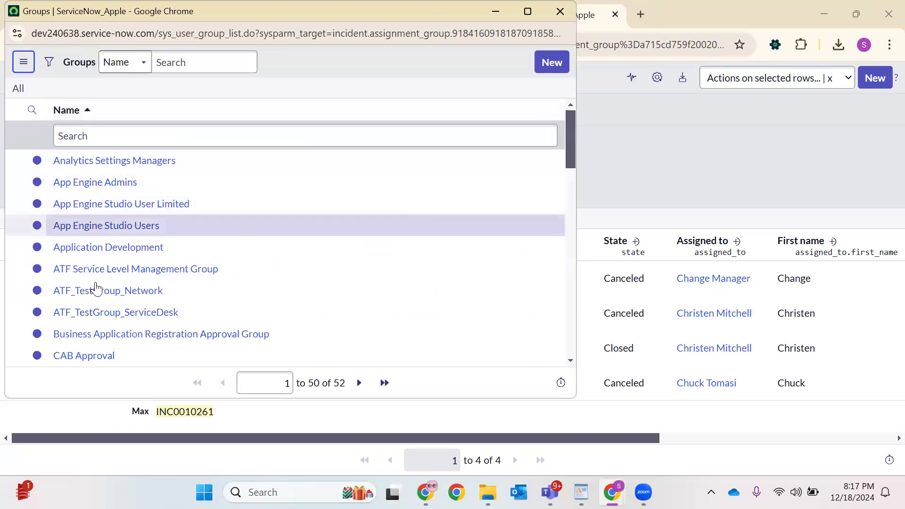
scroll(89, 292, down, 1)
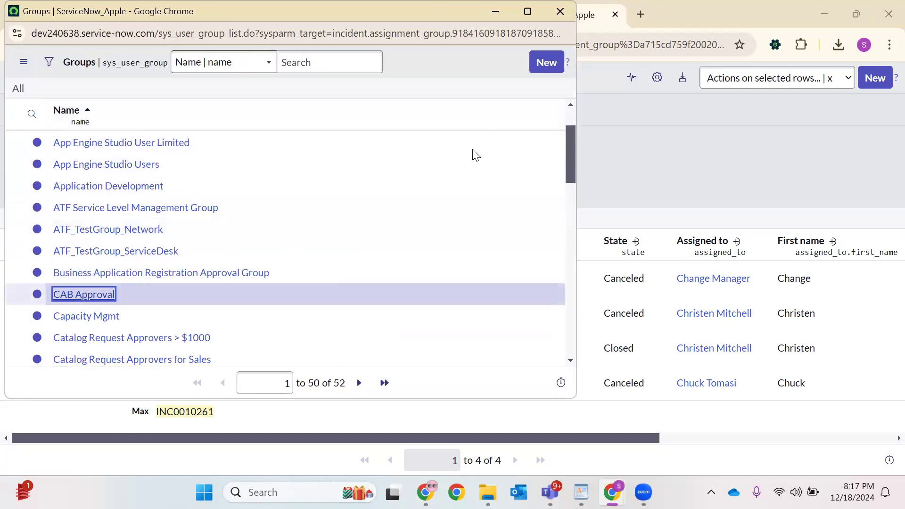
Add a further OR condition for Assignment group is Change Management and run the filter.
click(490, 141)
click(360, 219)
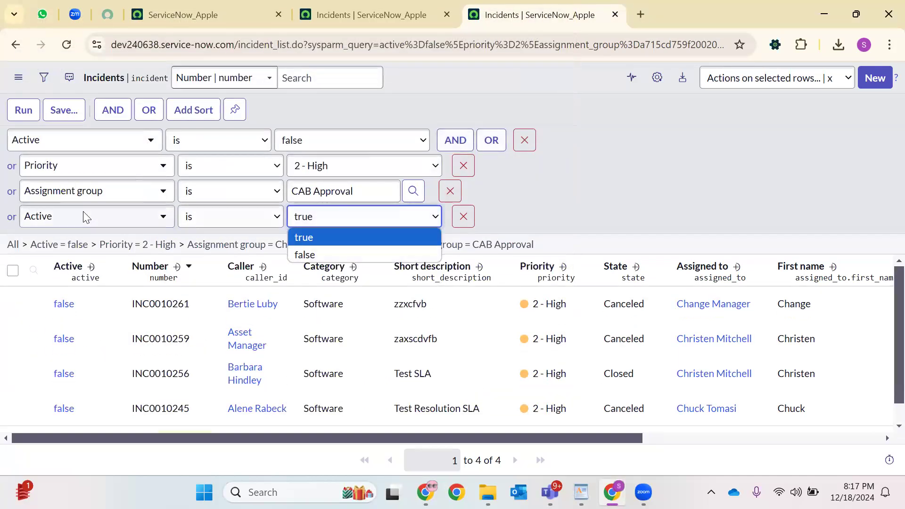
click(83, 214)
text(ass)
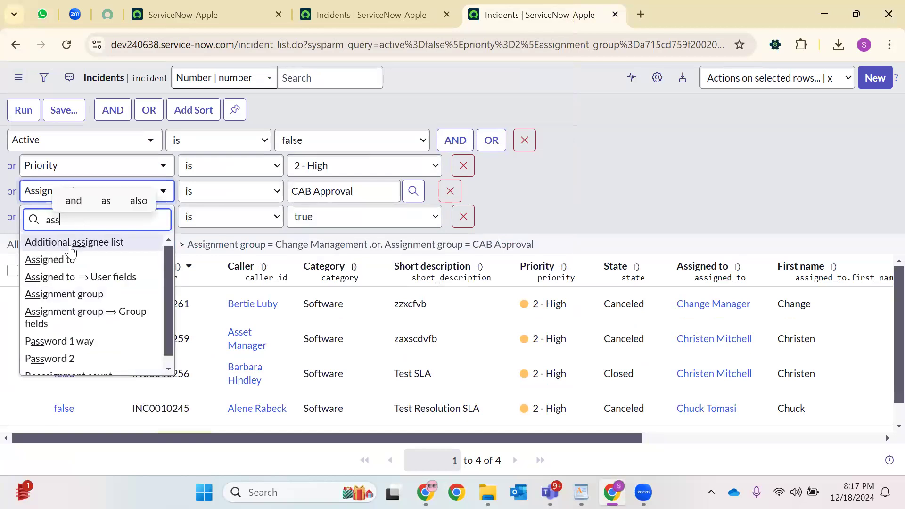
click(66, 292)
click(329, 222)
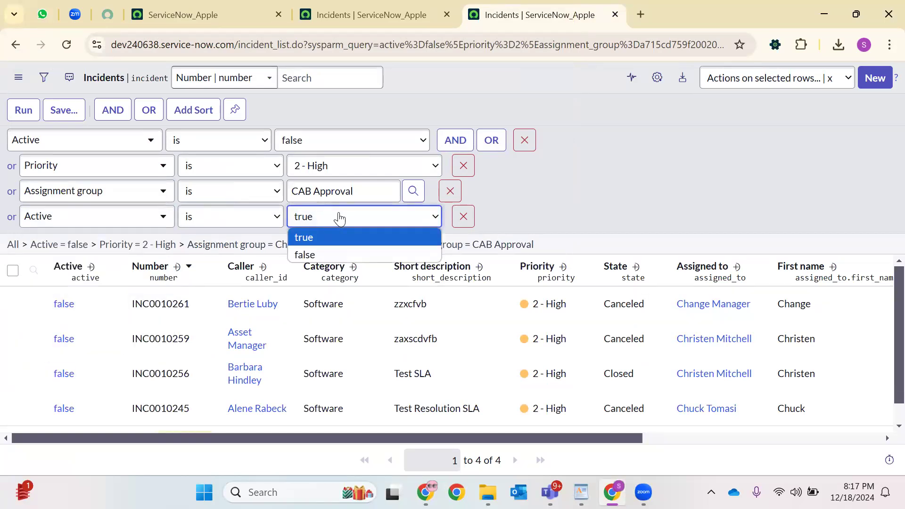
click(339, 218)
click(149, 216)
text(ass)
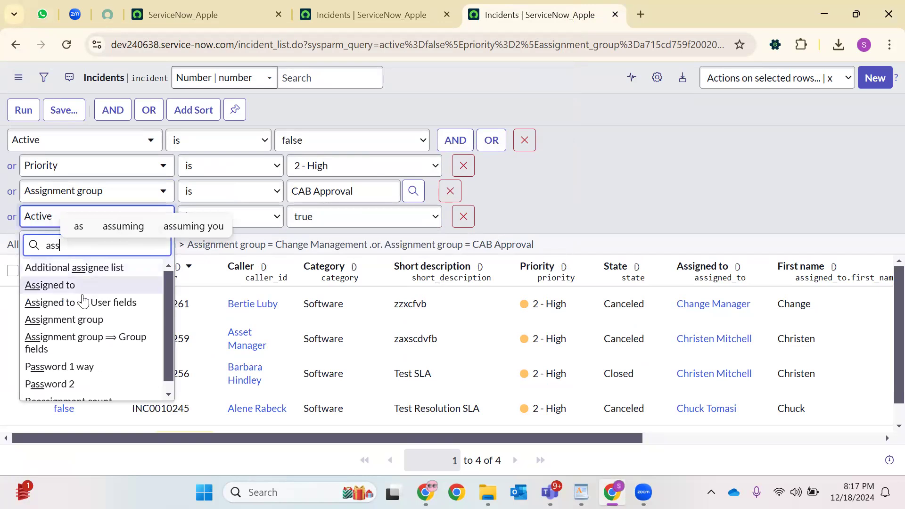
click(65, 320)
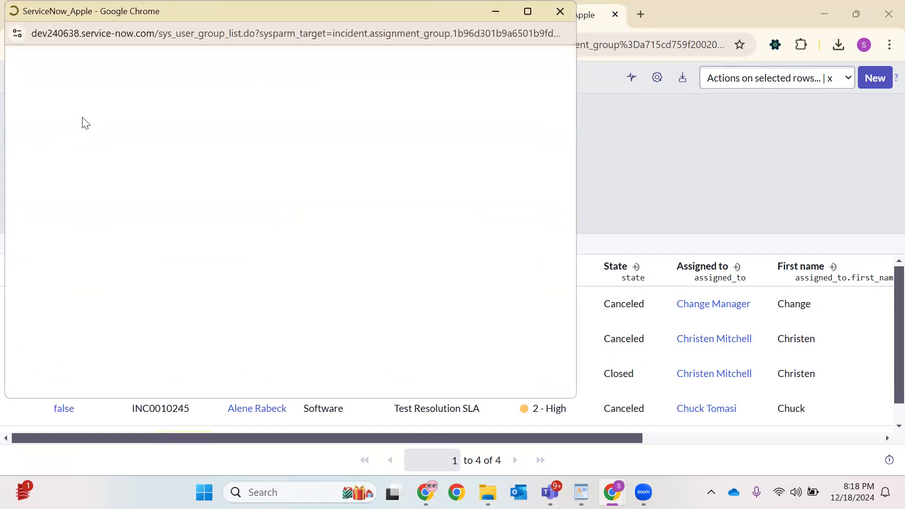
click(74, 141)
text(change)
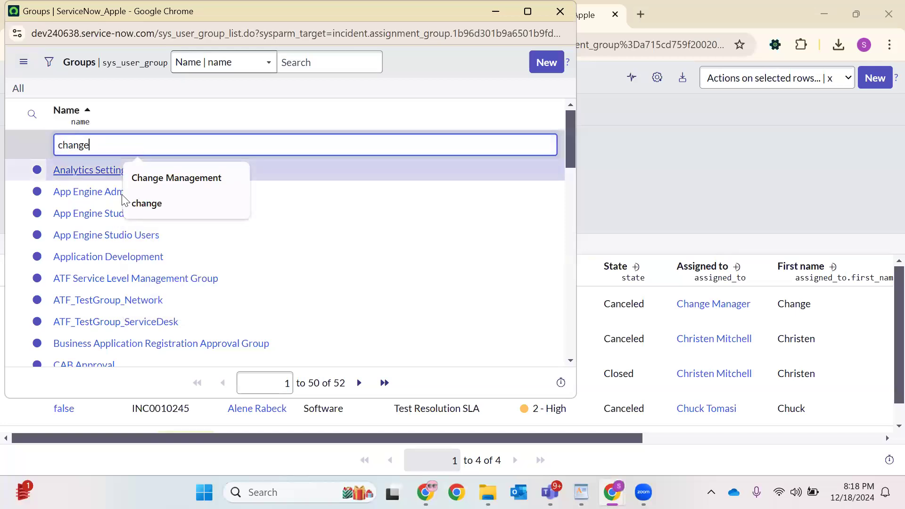
key(Return)
click(186, 166)
click(27, 113)
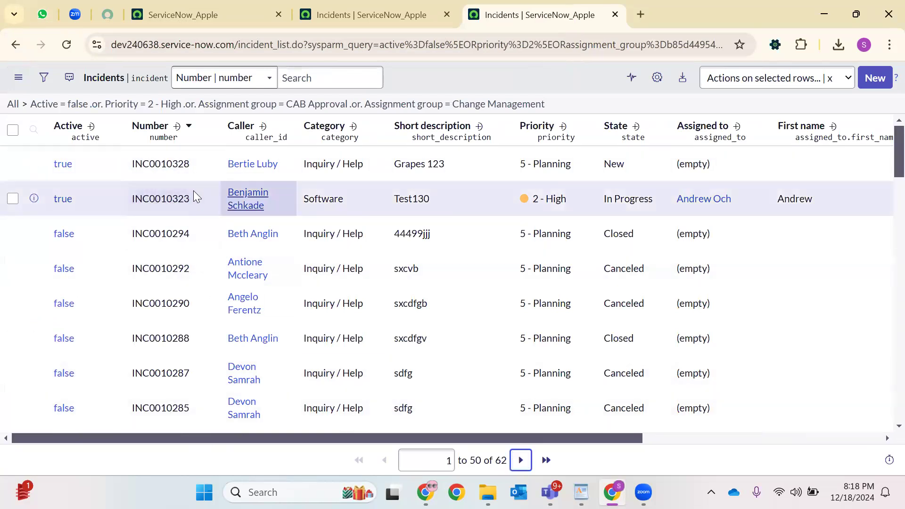
Check the first two incidents' Active, Priority and Assignment group values against the OR filter.
drag(82, 163, 44, 158)
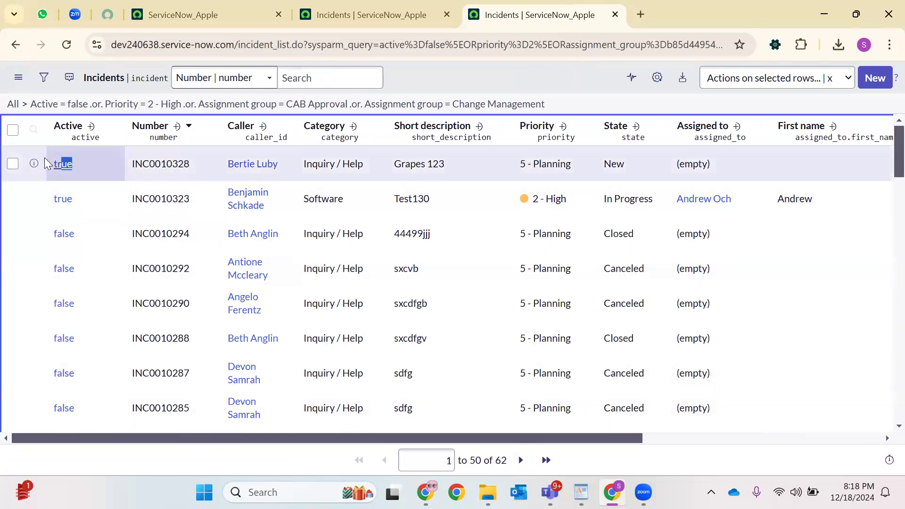
drag(86, 201, 50, 195)
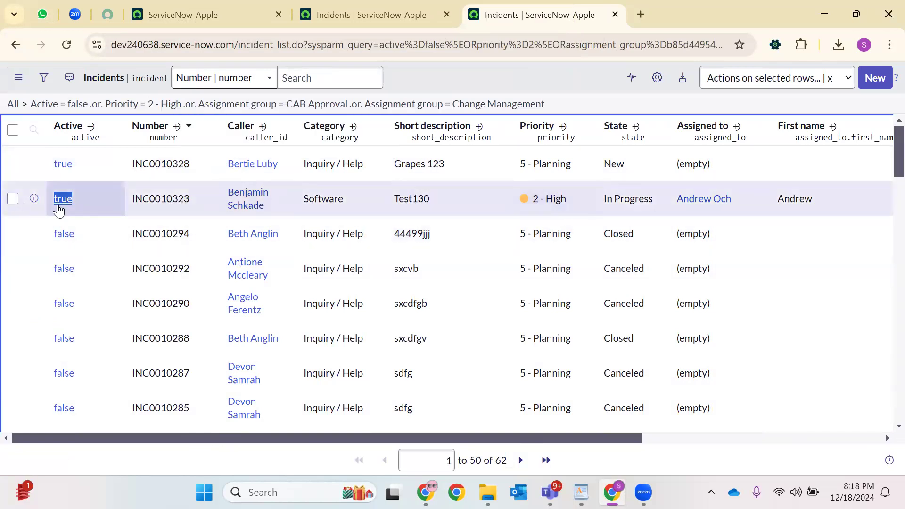
drag(587, 200, 506, 199)
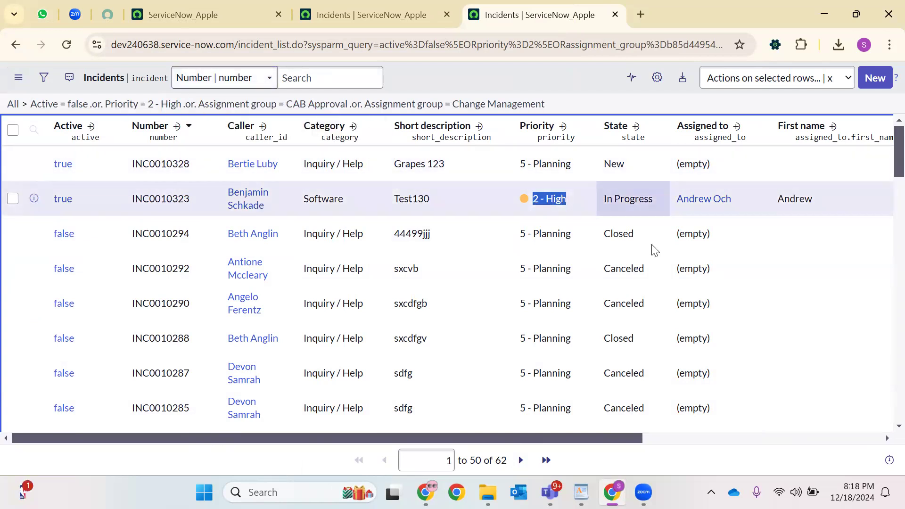
scroll(714, 198, right, 5)
drag(730, 202, 683, 199)
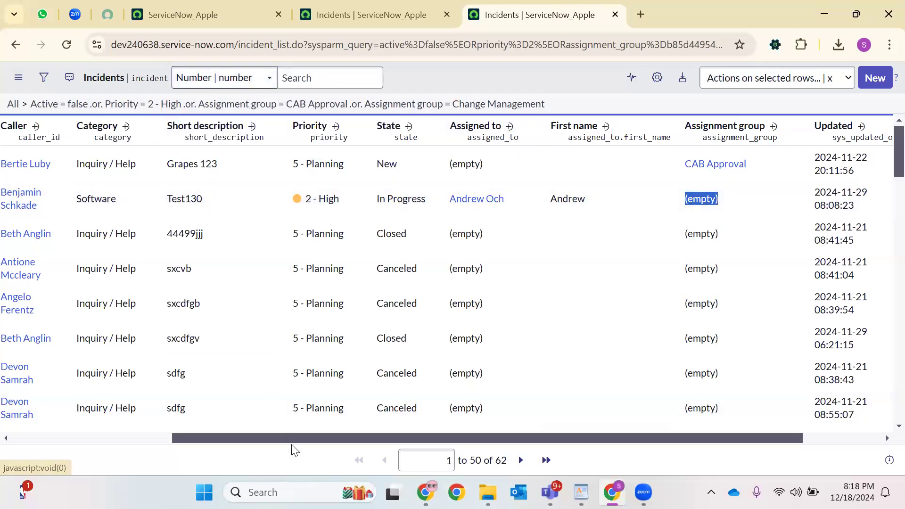
scroll(178, 440, left, 4)
scroll(98, 113, left, 1)
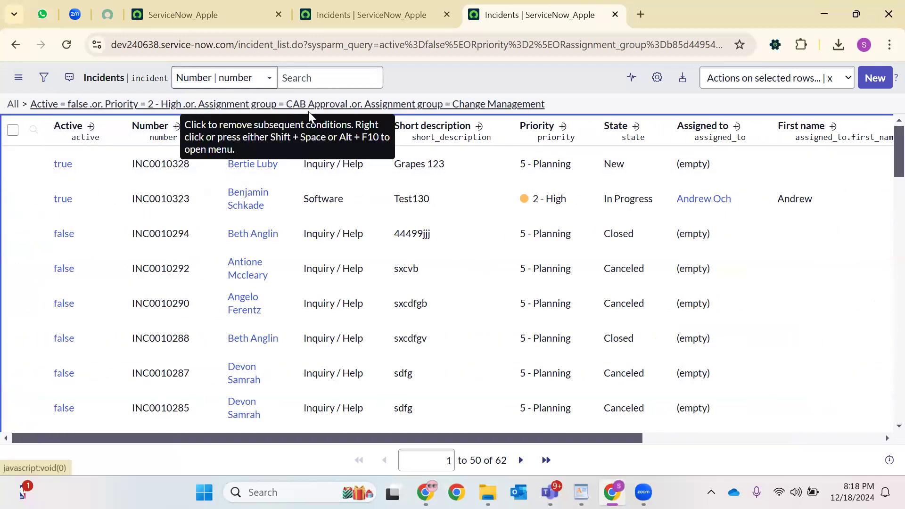
Compare the original list's AND conditions and record count with the OR-filtered list in the other tab.
click(386, 13)
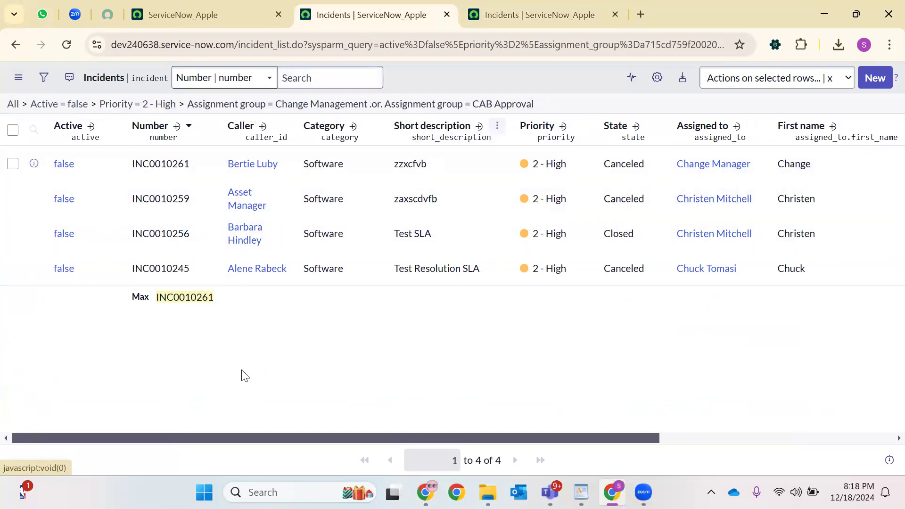
drag(505, 461, 430, 456)
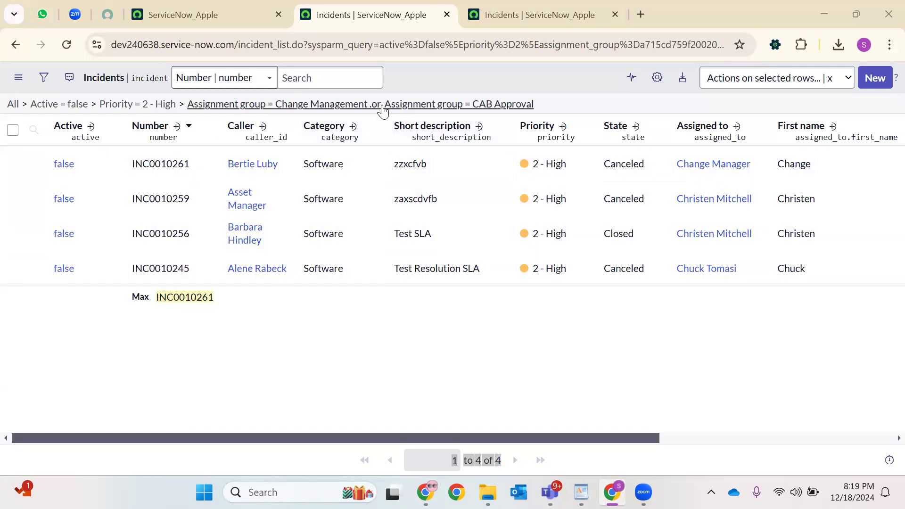
click(44, 78)
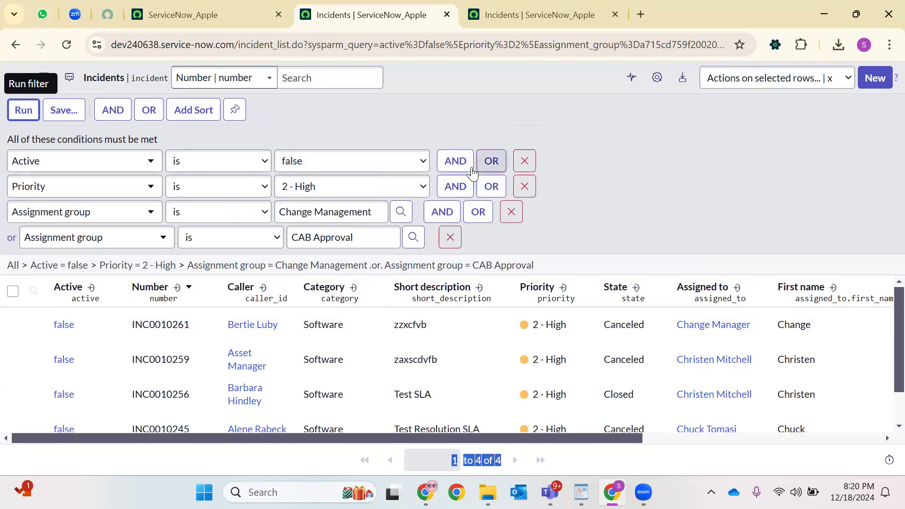
click(541, 6)
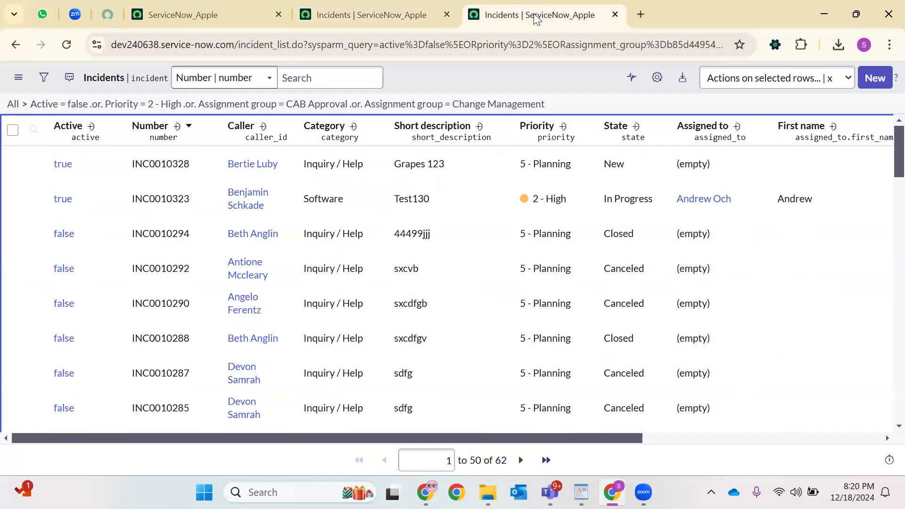
click(399, 12)
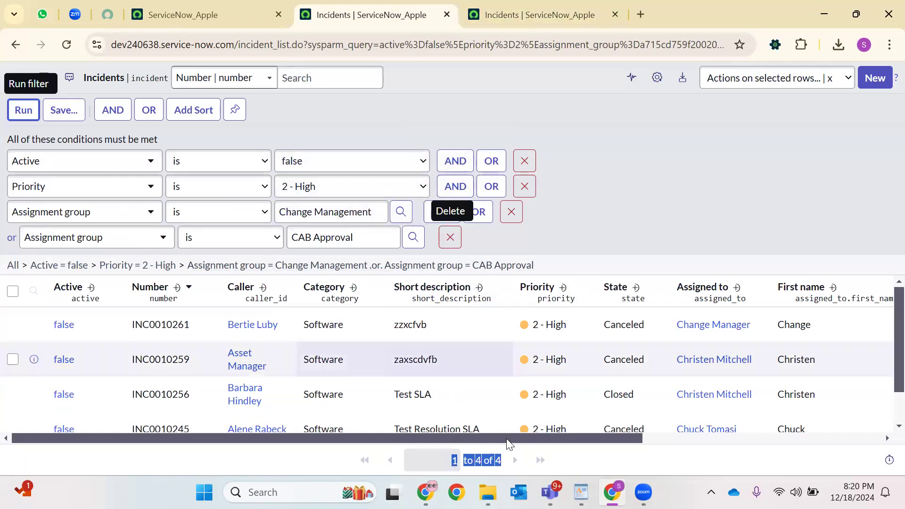
key(ctrl+Tab)
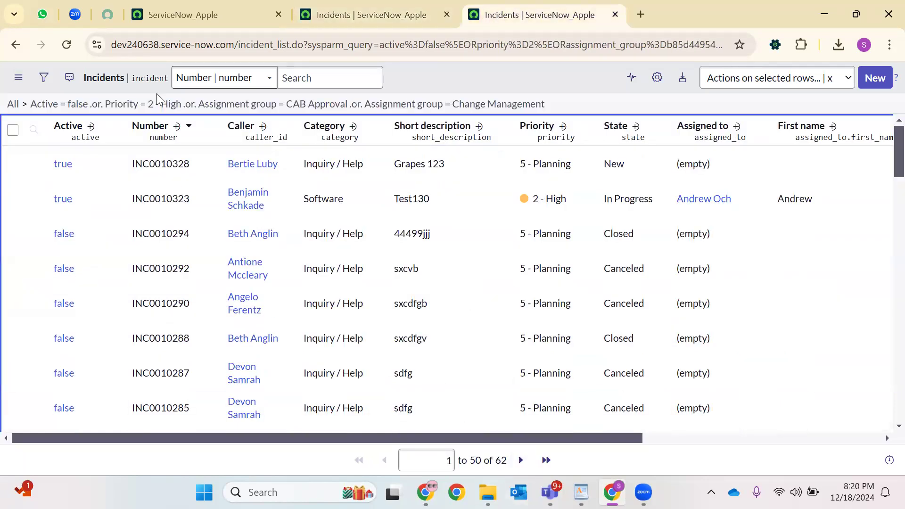
Remove the Assignment group, Priority and Active conditions from the original list and show all incidents.
click(395, 6)
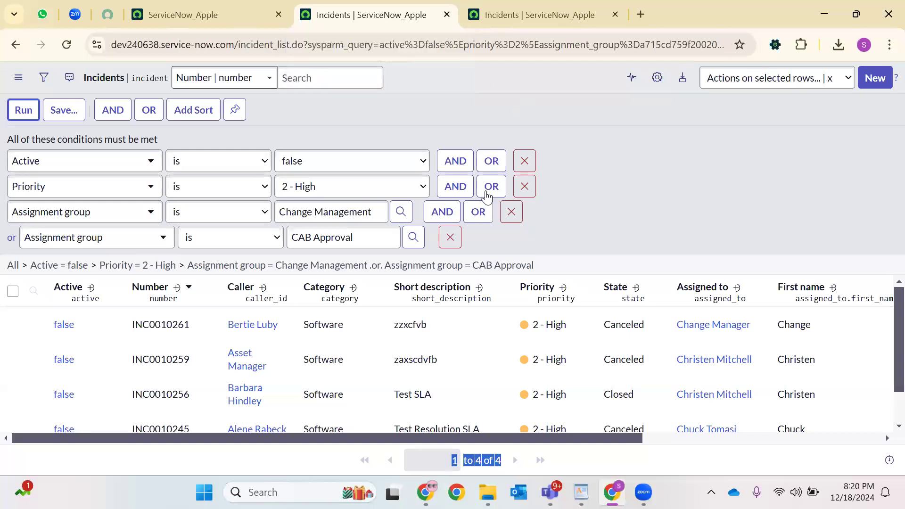
click(450, 237)
click(511, 211)
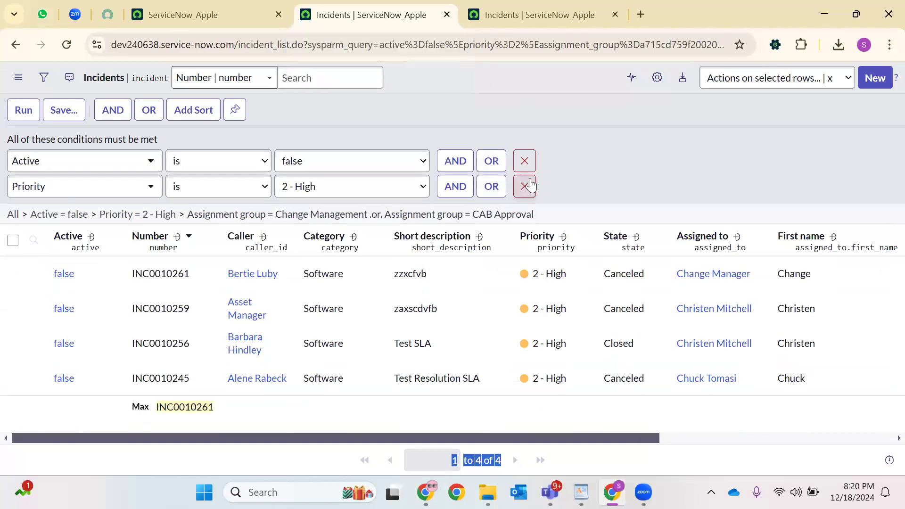
click(524, 186)
click(525, 141)
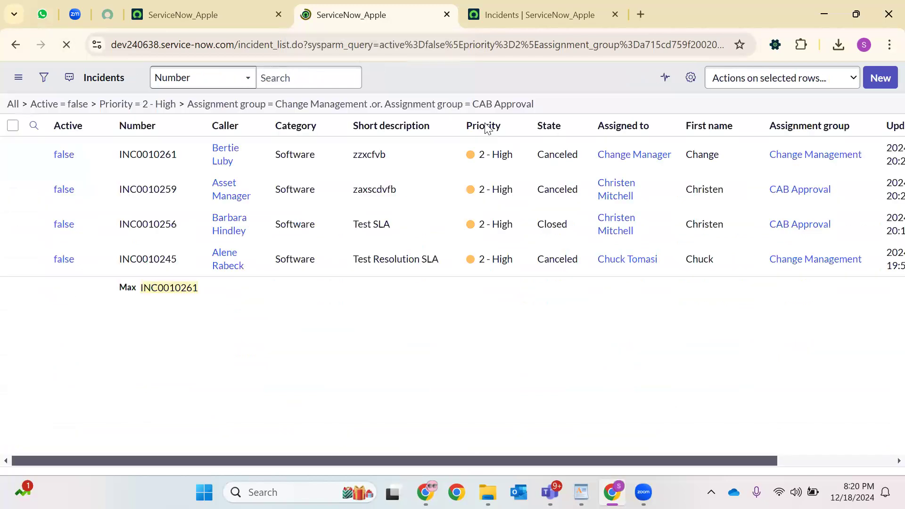
click(11, 106)
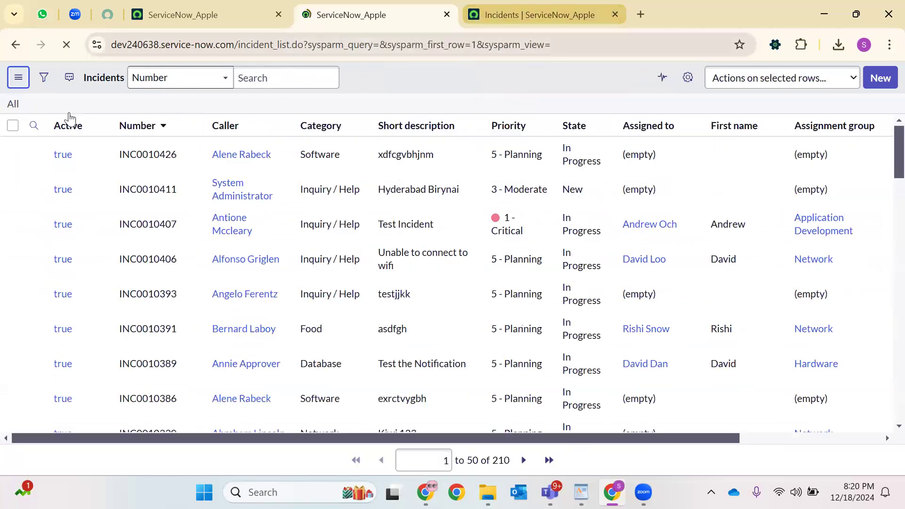
Close the original incident list tab, keeping the duplicated incident list open.
key(ctrl+Tab)
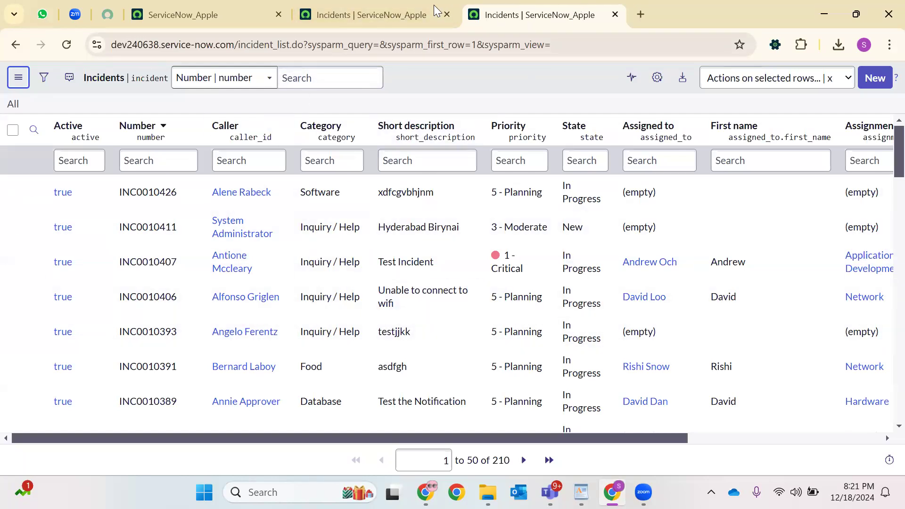
click(406, 14)
click(446, 14)
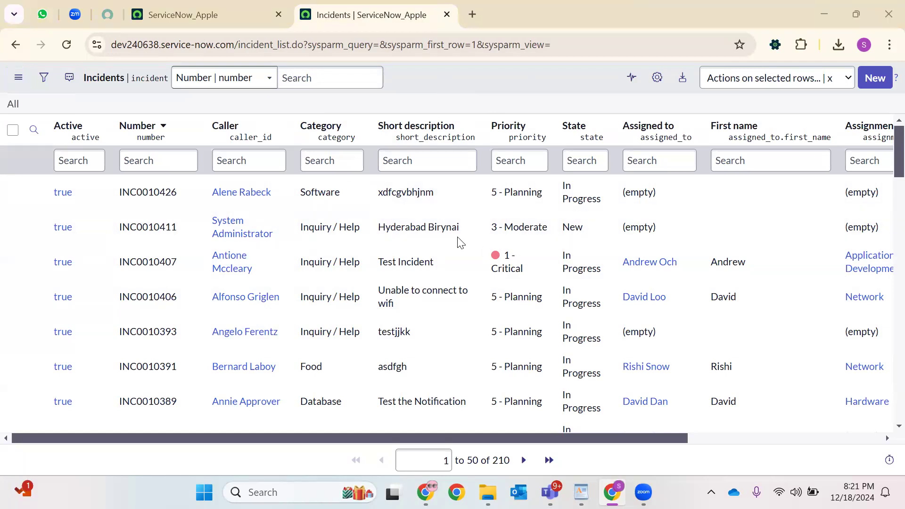
click(292, 12)
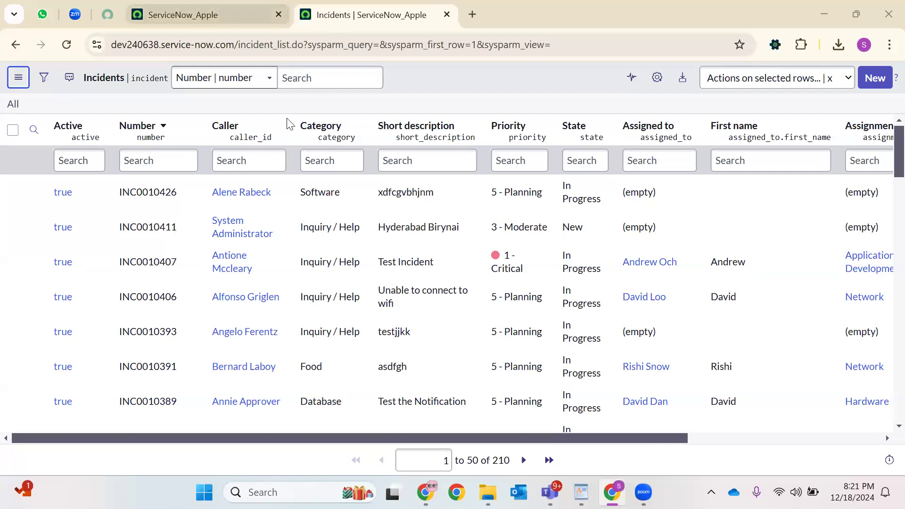
key(ctrl+Tab)
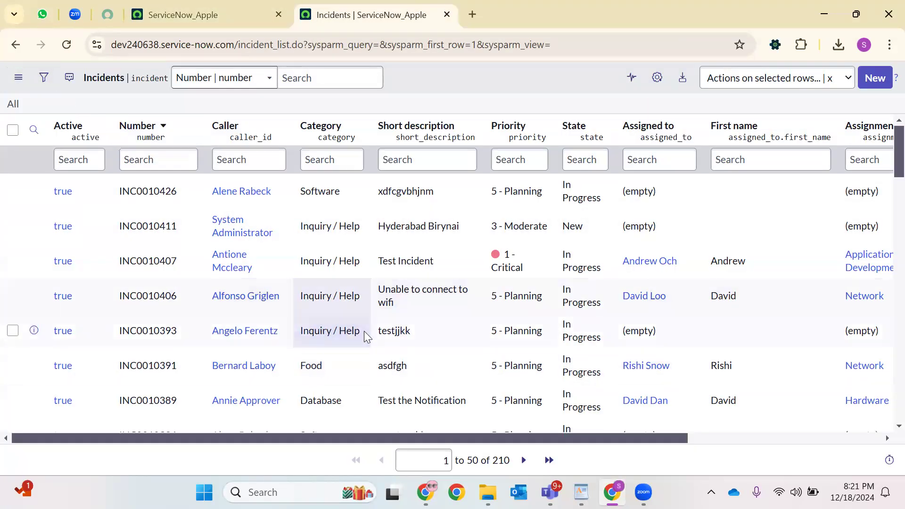
scroll(367, 336, down, 10)
scroll(368, 337, up, 10)
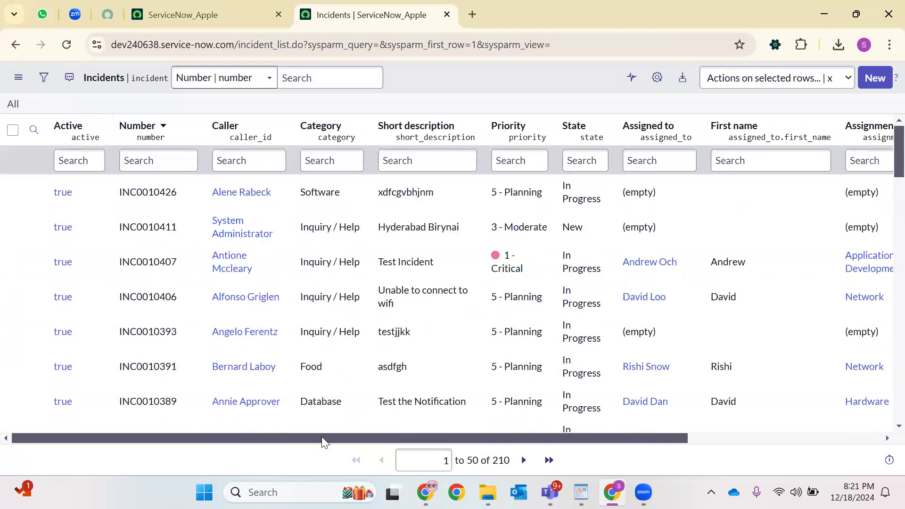
drag(317, 439, 203, 446)
scroll(158, 289, right, 4)
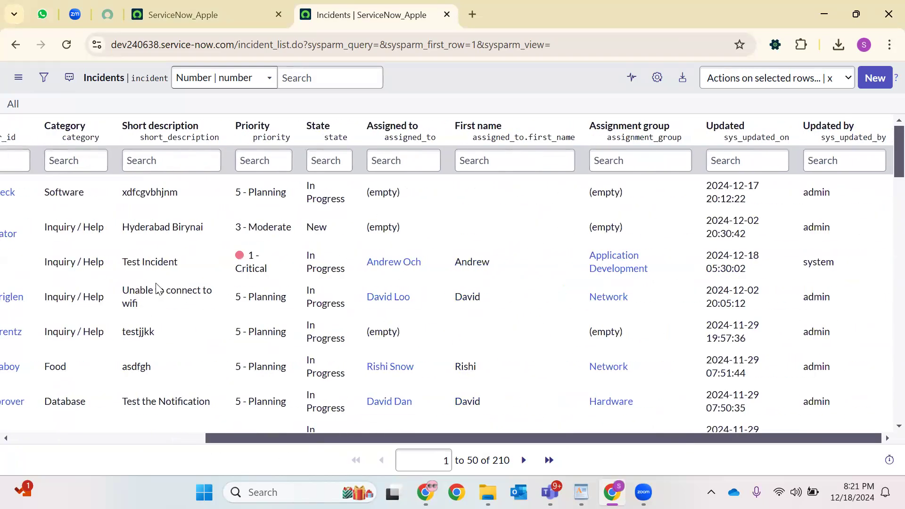
scroll(250, 198, left, 6)
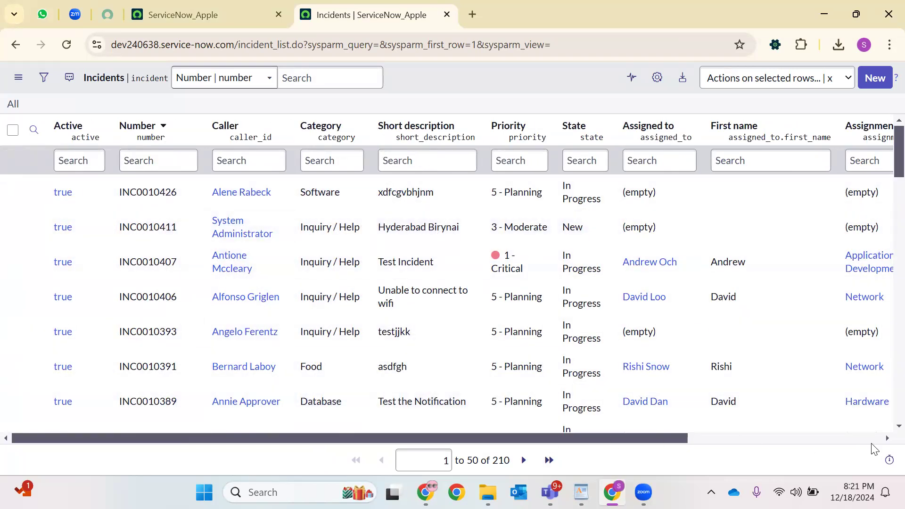
scroll(228, 441, right, 5)
scroll(198, 283, left, 5)
Open the incident list's condition builder and set the first condition to Active is true.
click(44, 77)
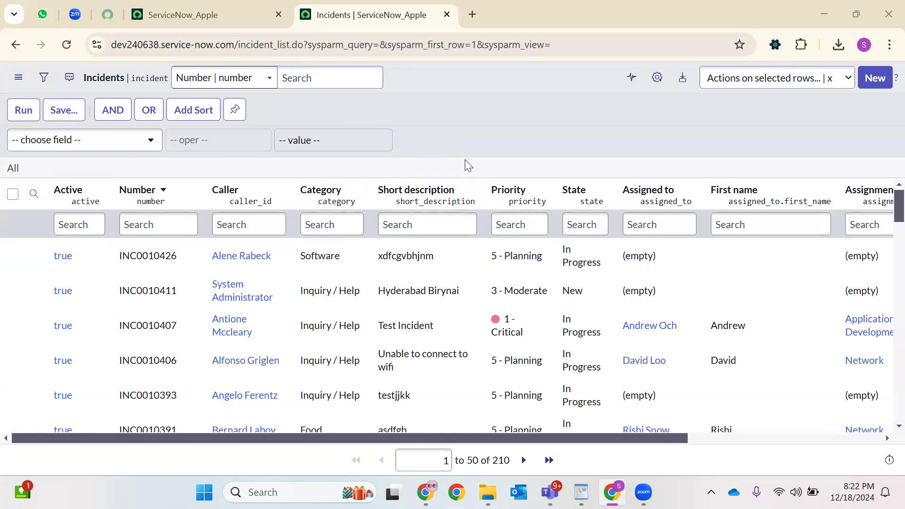
scroll(259, 333, down, 20)
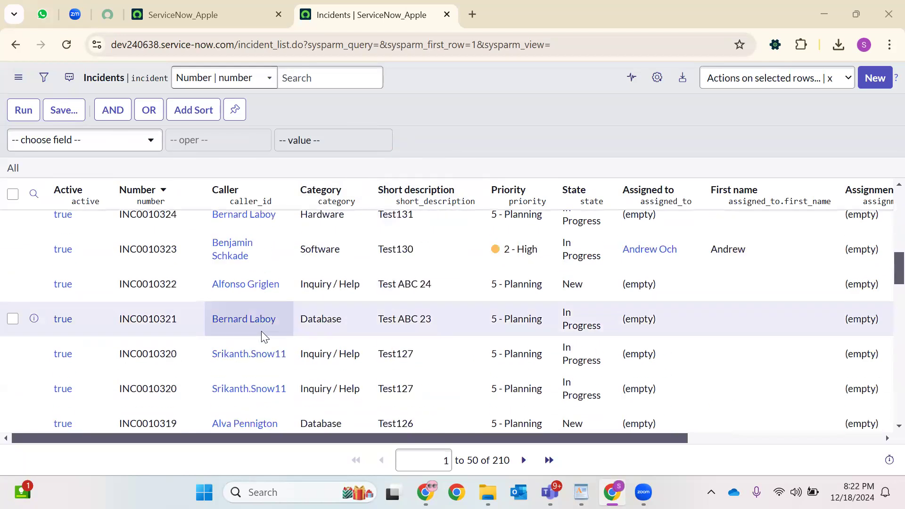
scroll(255, 212, up, 8)
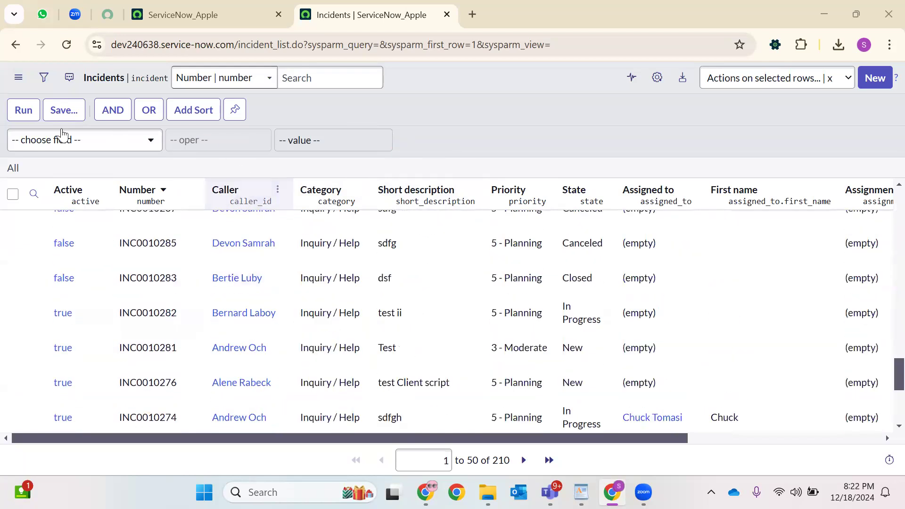
click(66, 47)
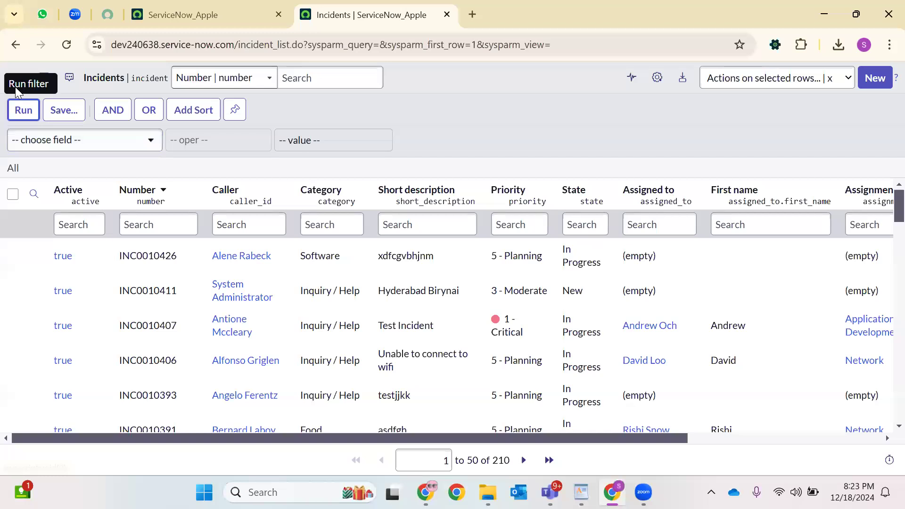
click(87, 147)
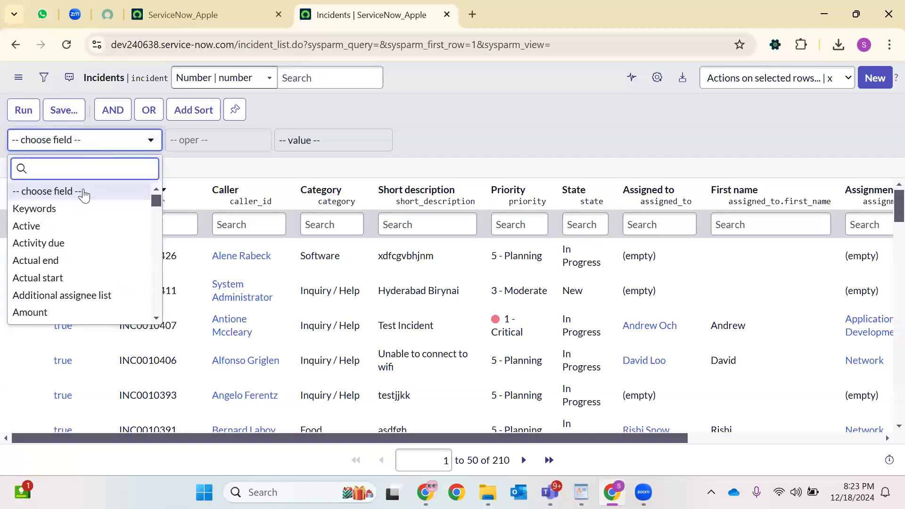
click(33, 227)
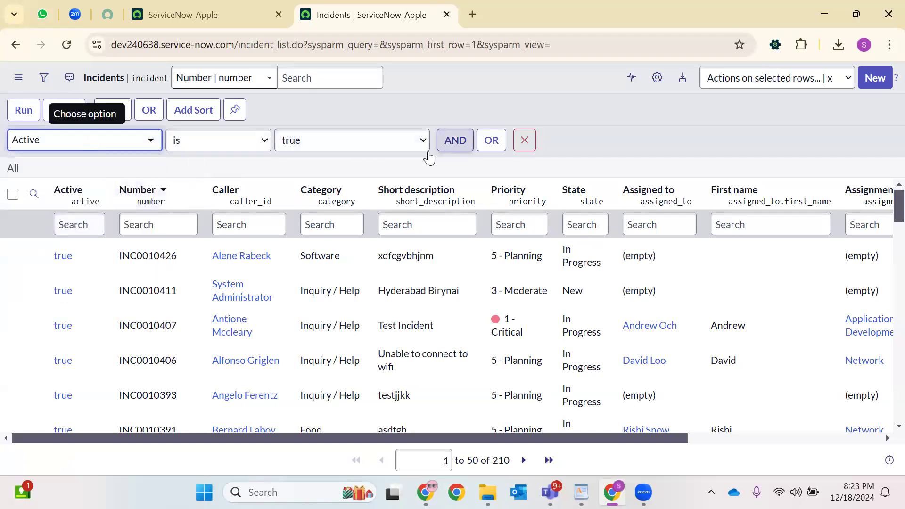
Add an AND condition requiring Assigned to is not empty.
click(453, 141)
click(40, 186)
text(as)
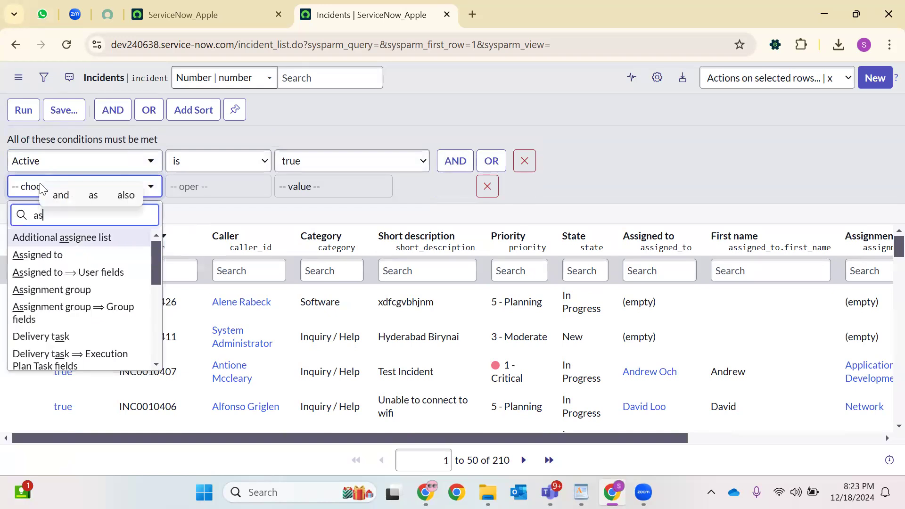
text(si)
click(38, 254)
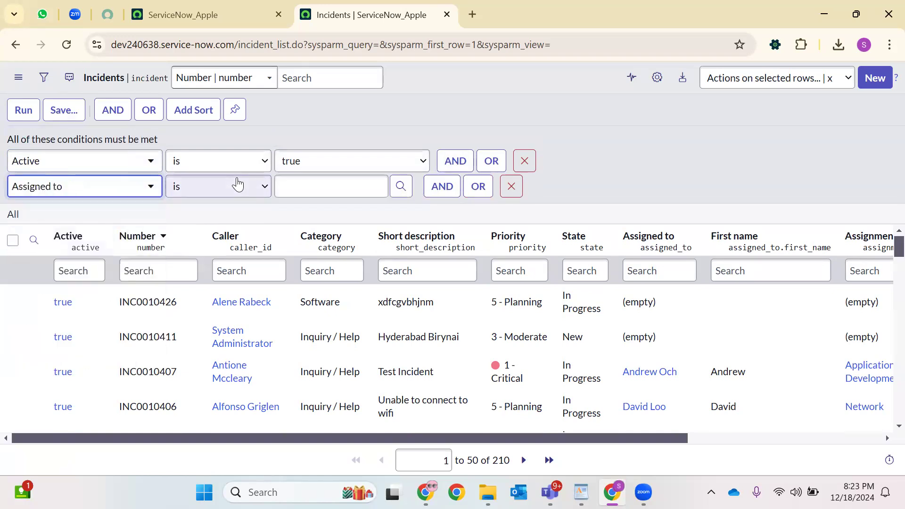
click(237, 185)
click(222, 259)
Add an AND condition for Created on This week and run the filter.
click(438, 186)
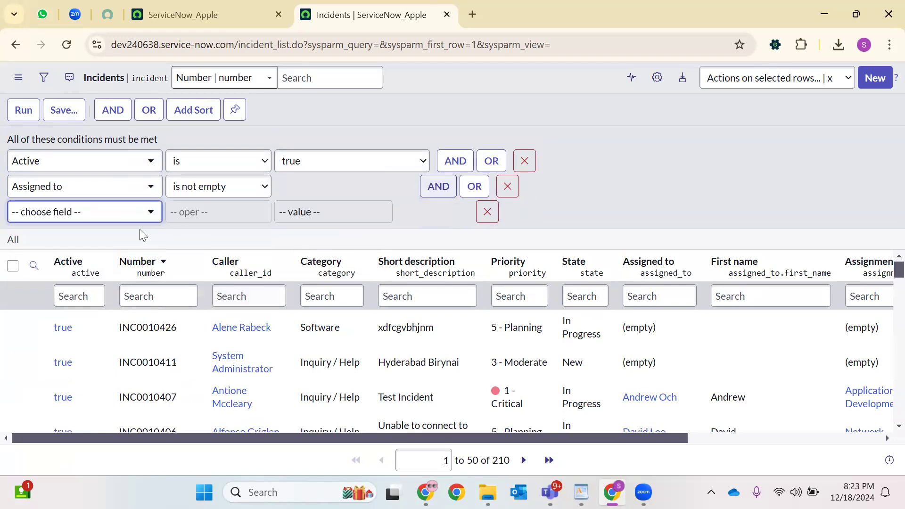
click(138, 220)
text(cre)
click(41, 263)
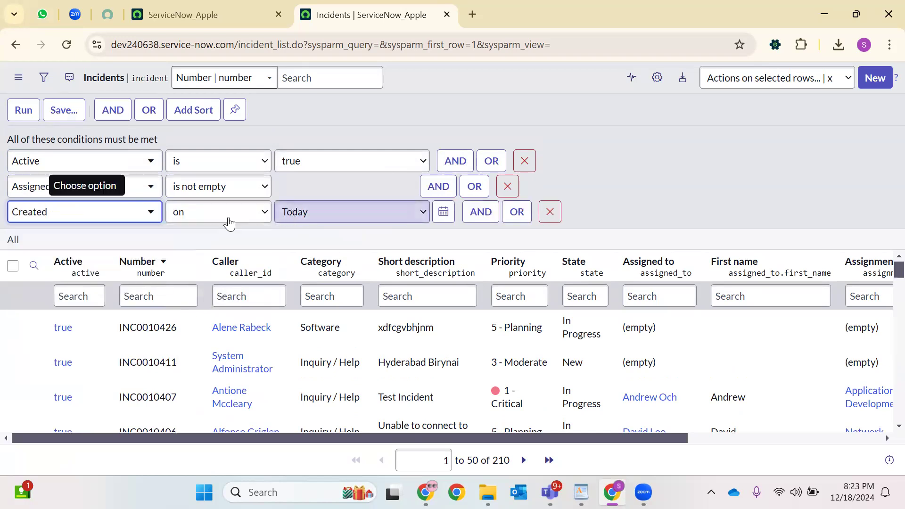
click(321, 212)
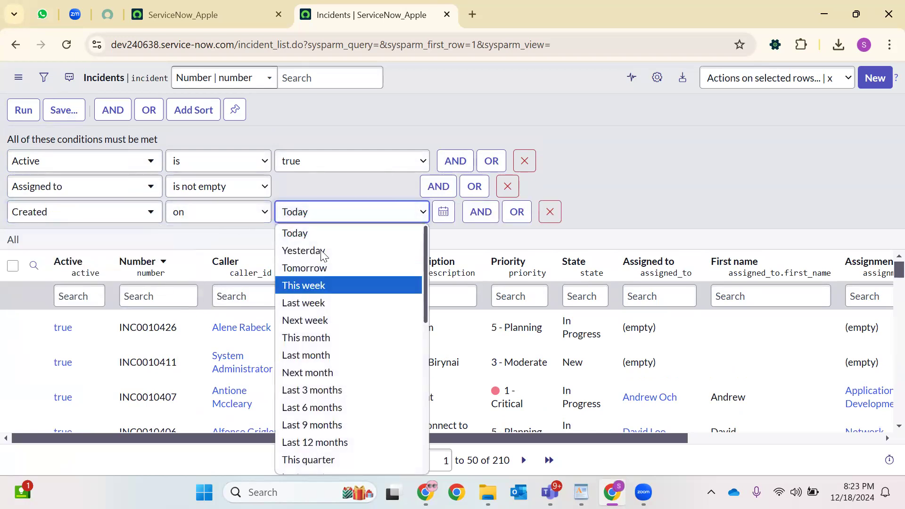
key(Return)
click(23, 110)
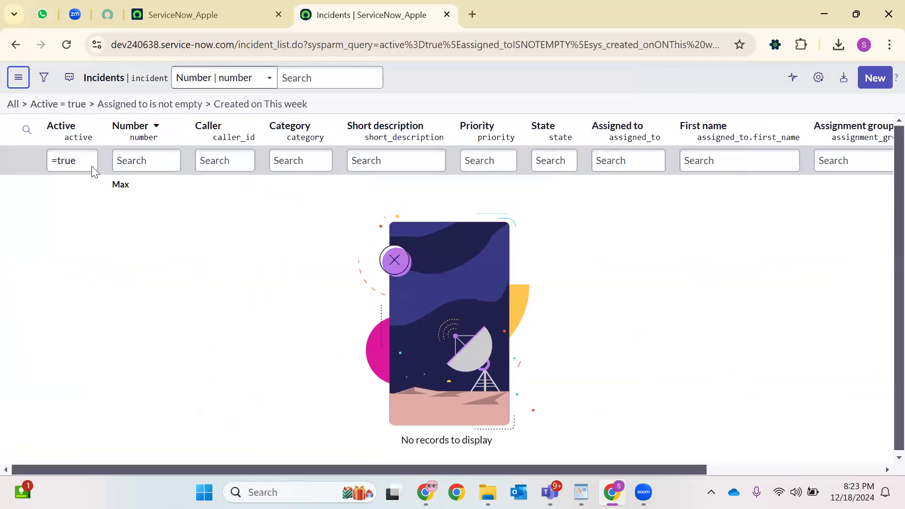
Change the Created condition's period to This month and run the filter again.
click(44, 78)
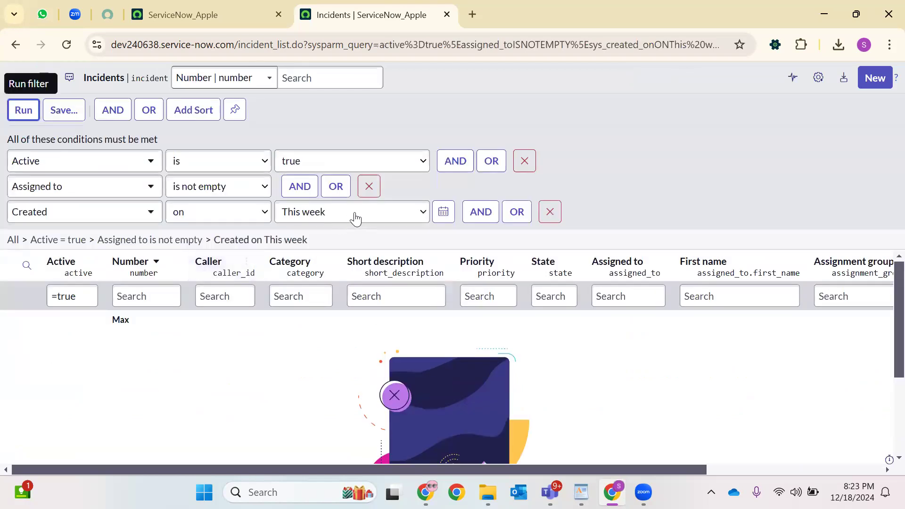
click(353, 217)
key(Down)
key(Down)
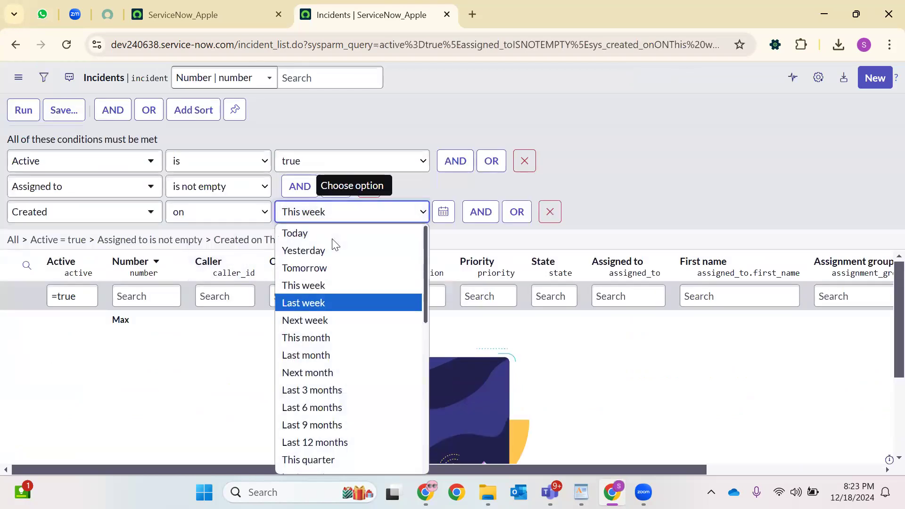
click(307, 338)
click(26, 115)
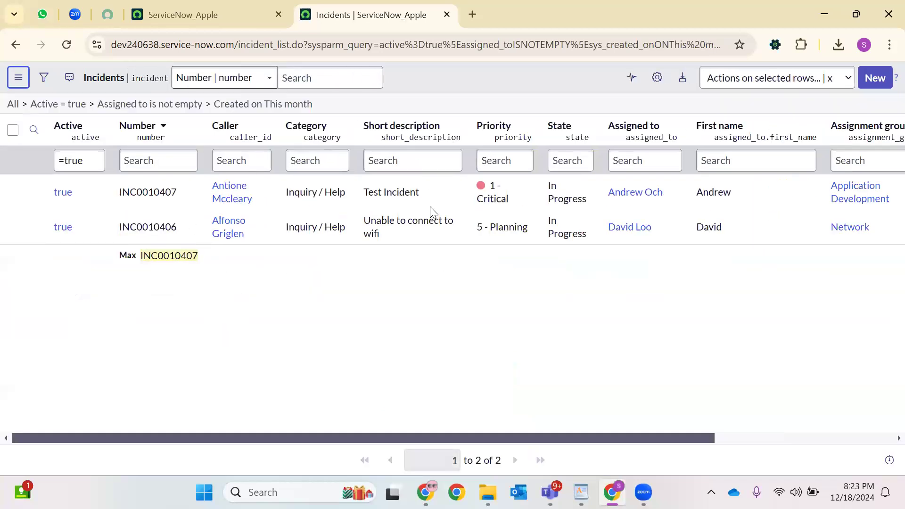
Open the save options for the incident filter and make it visible to the CAB Approval group.
click(44, 77)
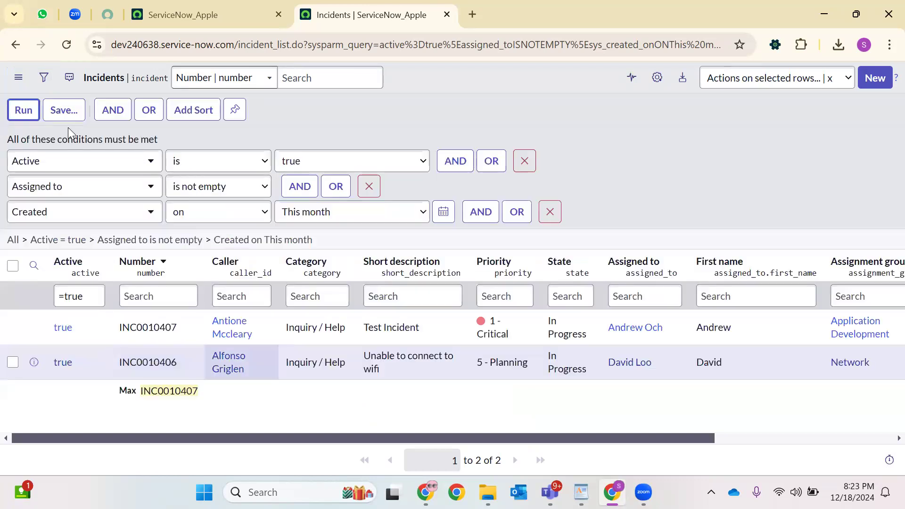
click(64, 109)
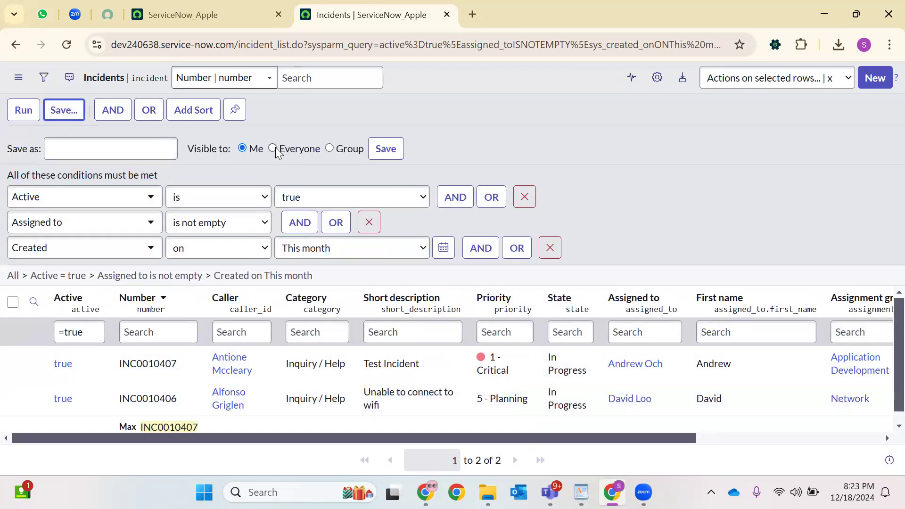
click(329, 147)
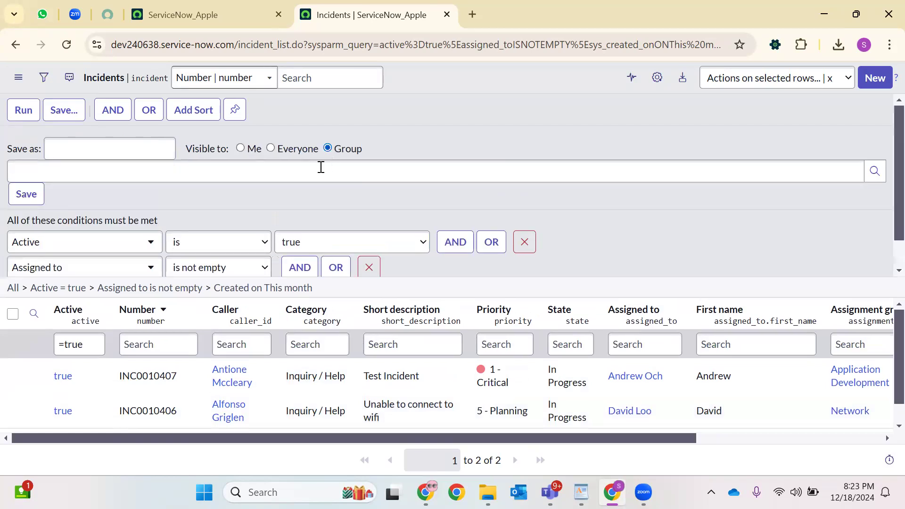
click(875, 170)
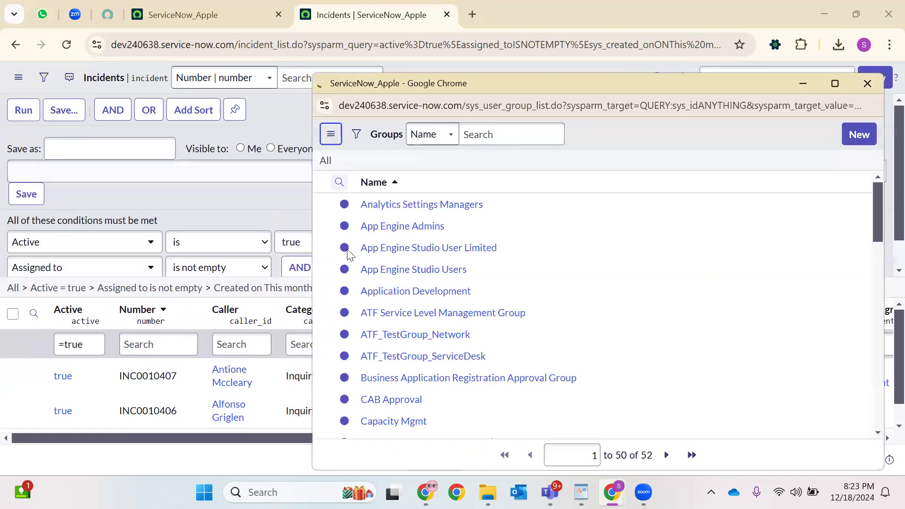
scroll(387, 372, down, 2)
click(386, 365)
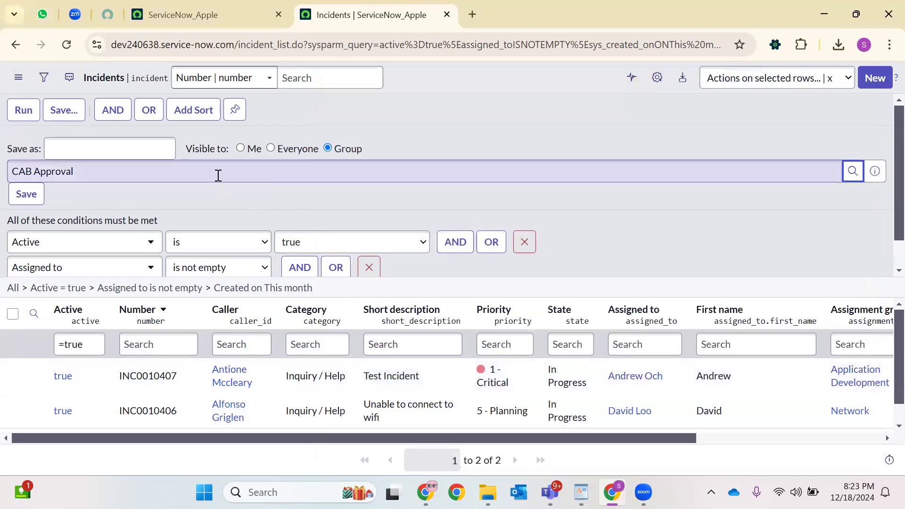
Name the filter CAB Approval Filter and save it.
click(156, 147)
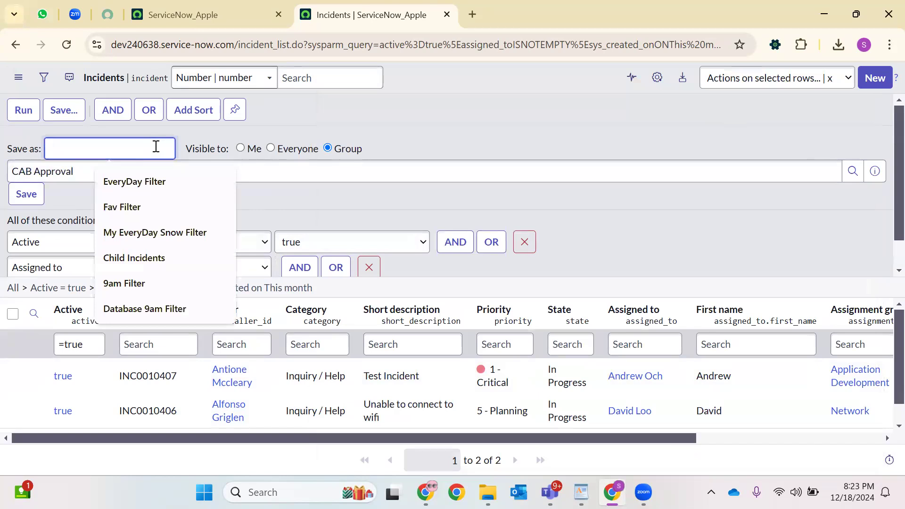
text(CAB Approval Filte)
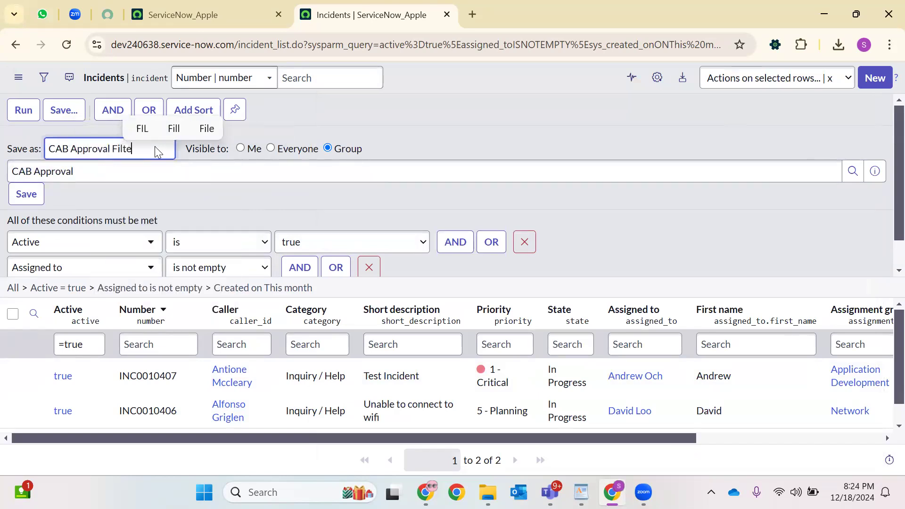
text(r)
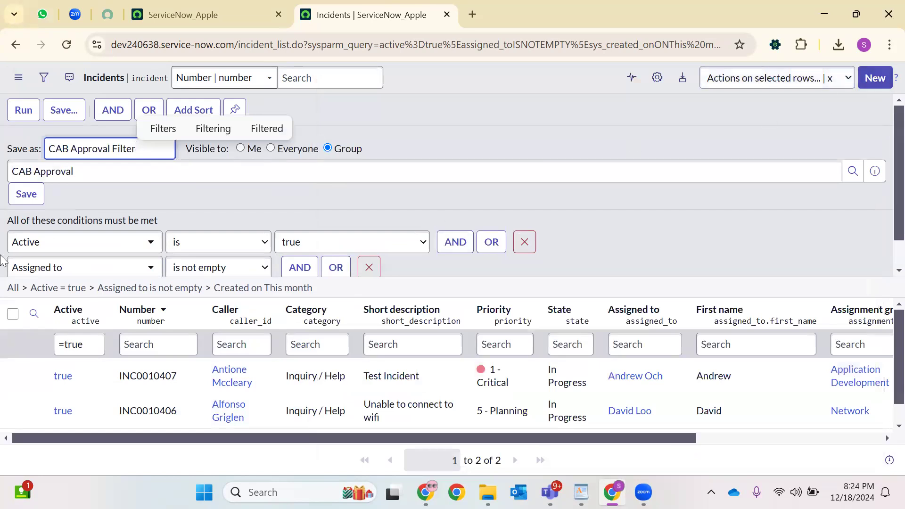
click(26, 194)
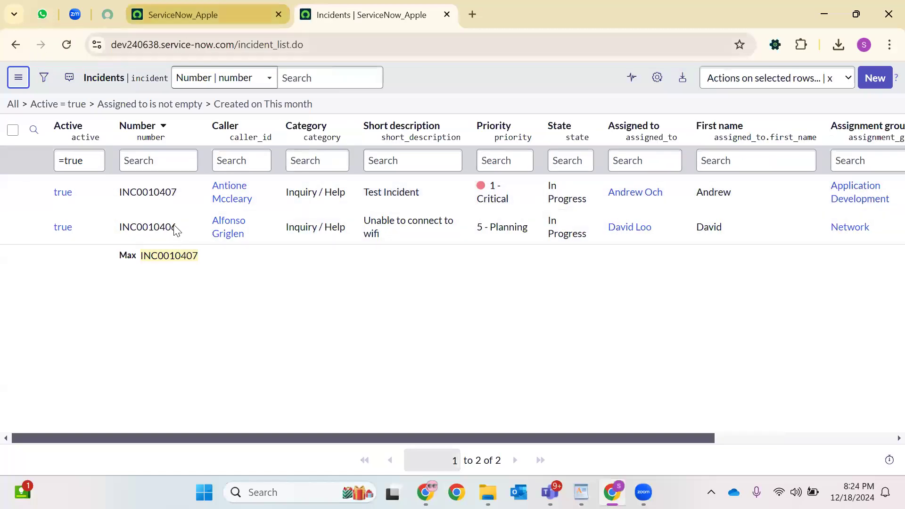
Find Groups under User Administration in the application navigator of the main ServiceNow tab and open it in a new tab.
key(ctrl+shift+Tab)
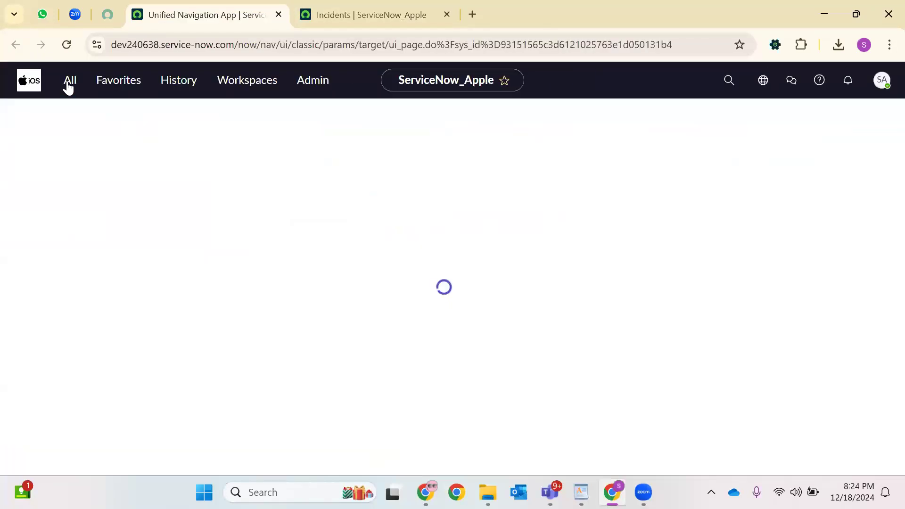
click(68, 82)
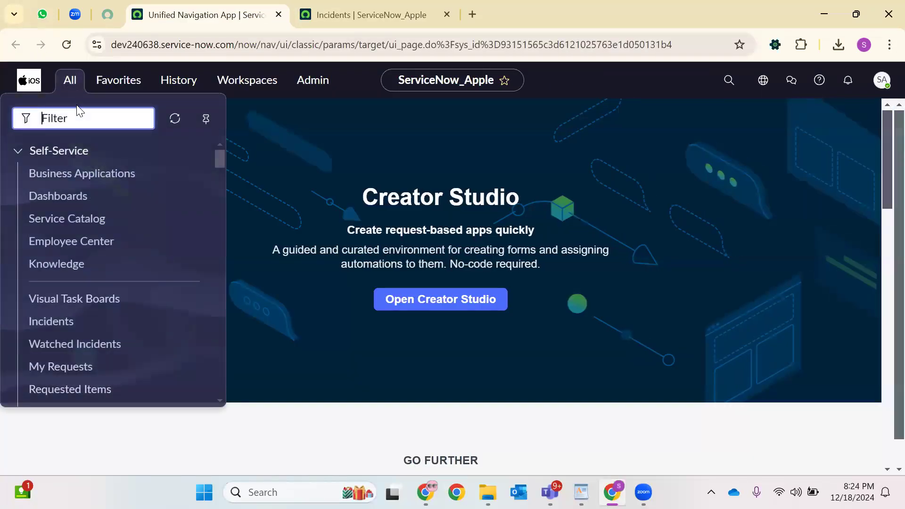
text(Groups)
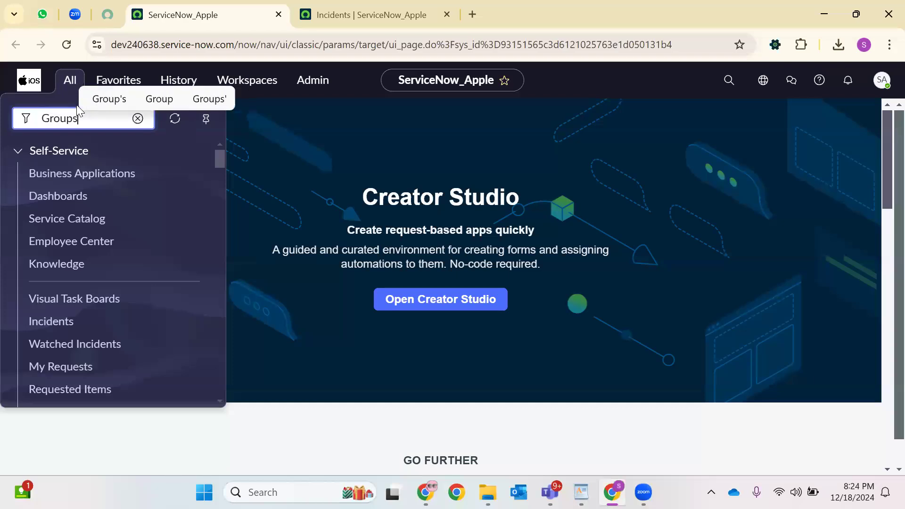
scroll(105, 231, down, 5)
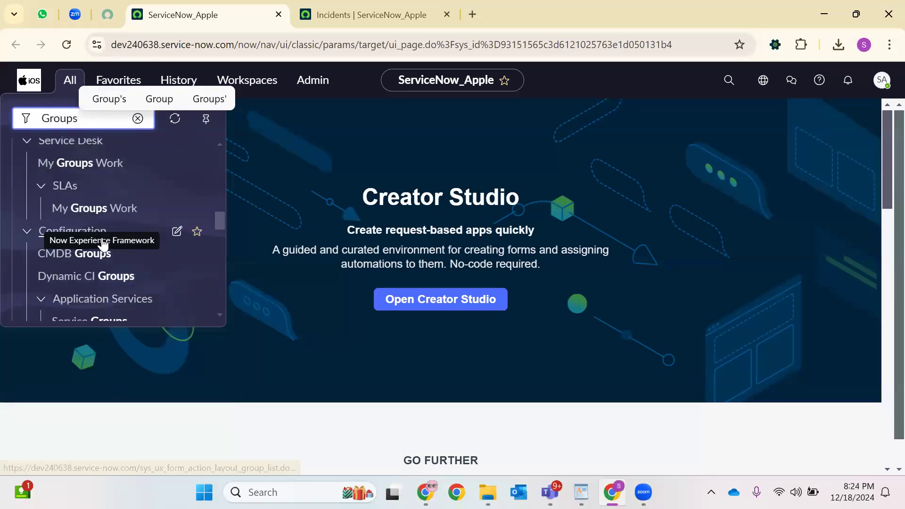
scroll(103, 243, down, 10)
scroll(102, 243, down, 10)
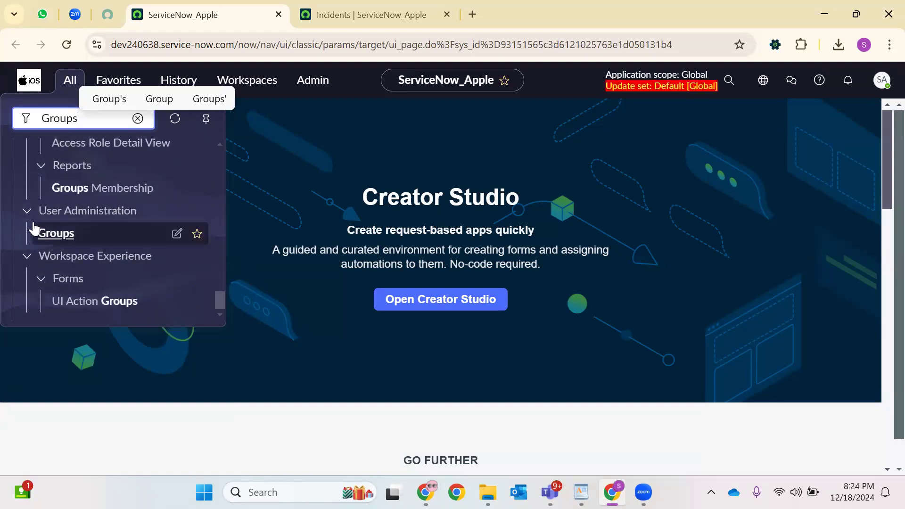
right_click(47, 231)
click(72, 252)
click(424, 12)
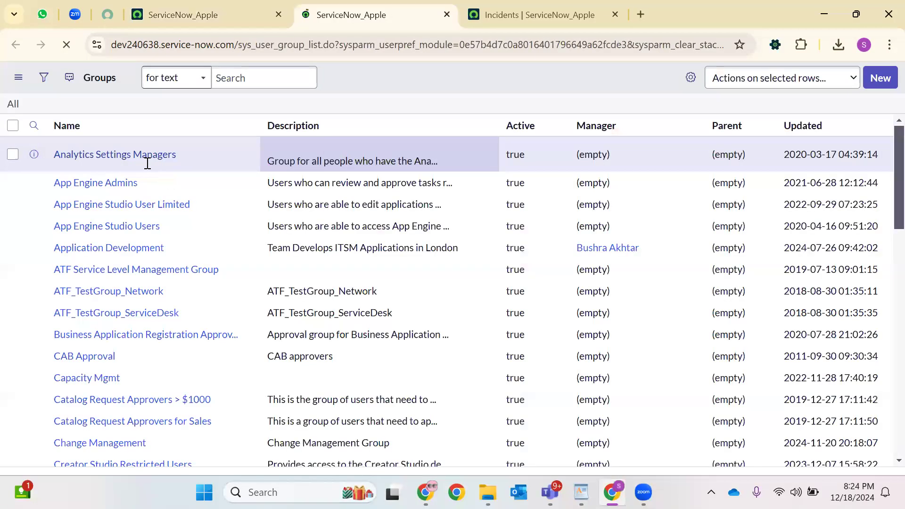
Search the groups list for names containing CAB.
click(146, 161)
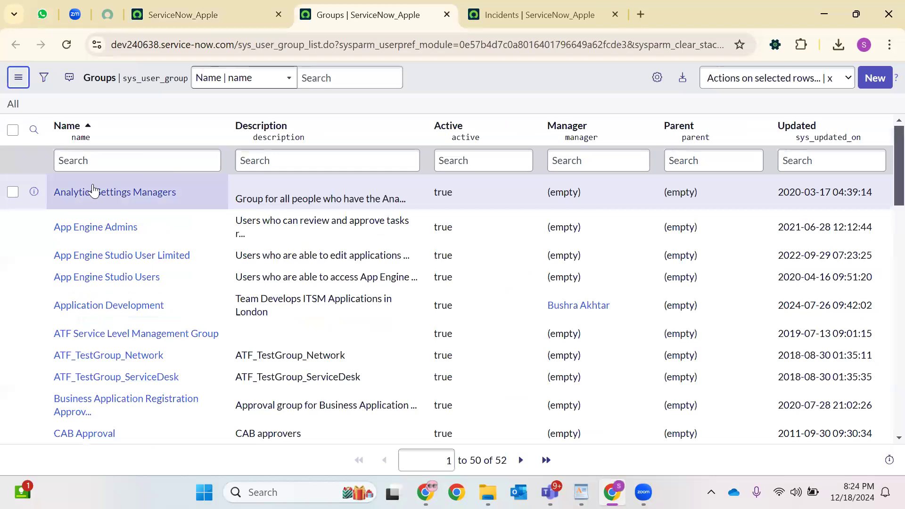
text(*CAB)
key(Return)
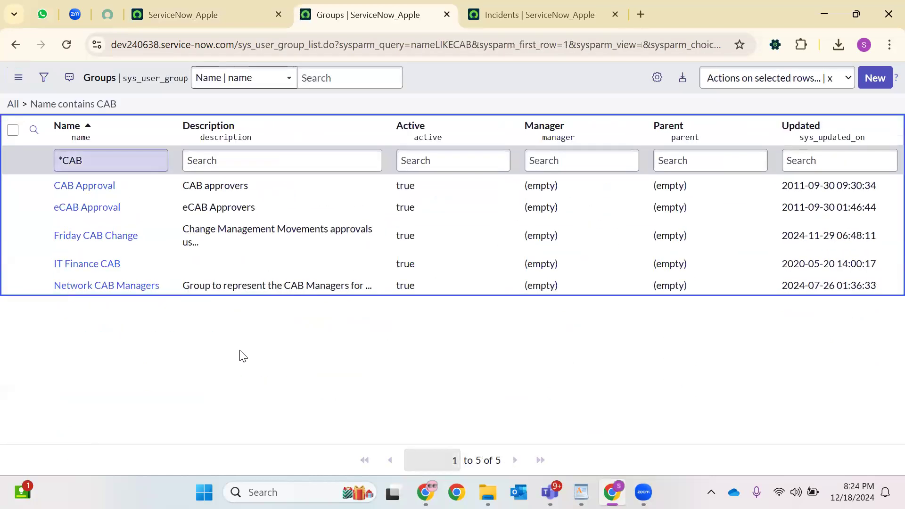
Open the CAB Approval group record and review its group members.
click(86, 188)
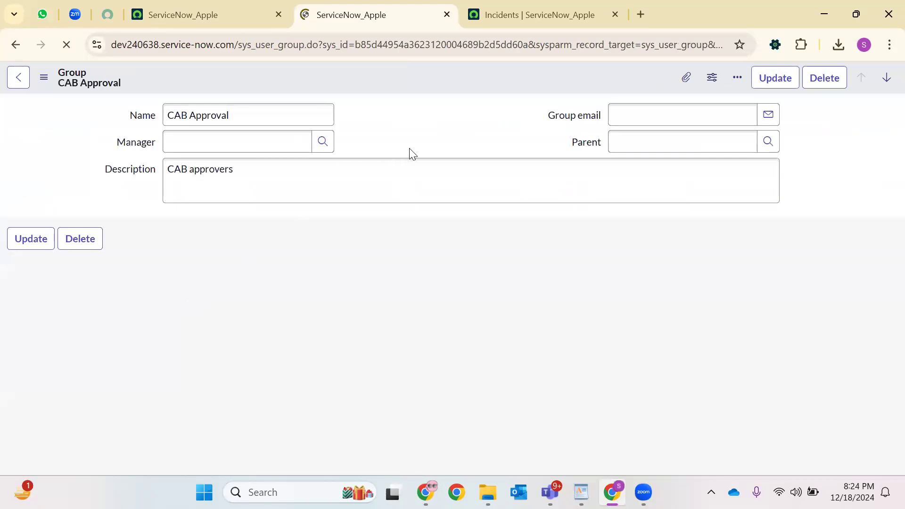
click(97, 295)
scroll(100, 292, down, 2)
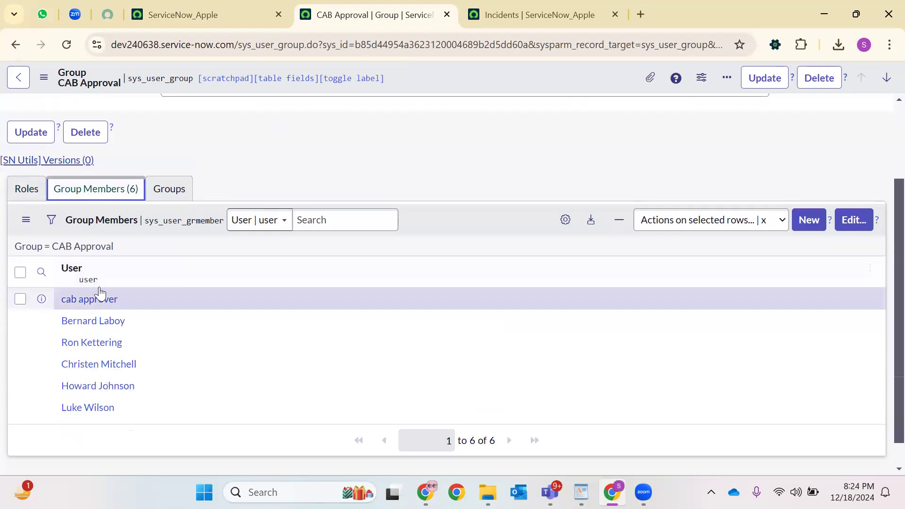
scroll(100, 292, down, 1)
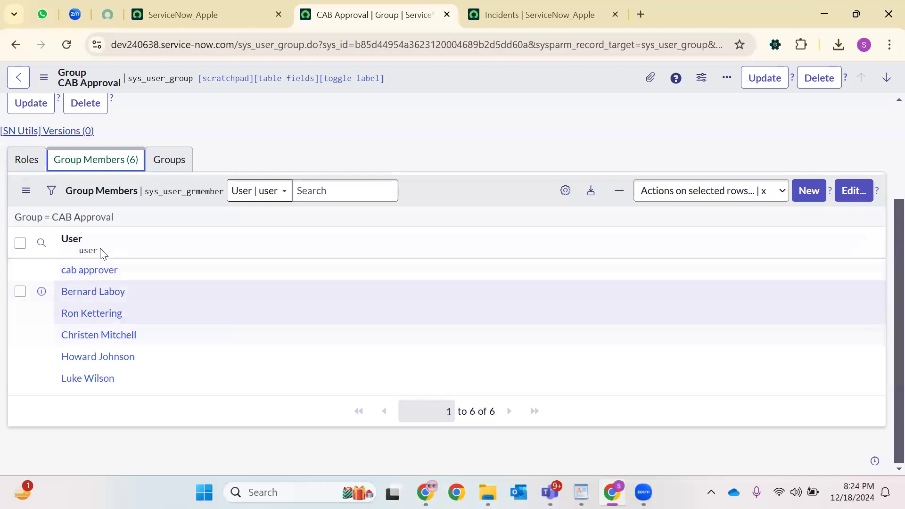
Check the saved filters offered on the incident list, revisit the CAB Approval group record, and return to the main ServiceNow page.
click(492, 14)
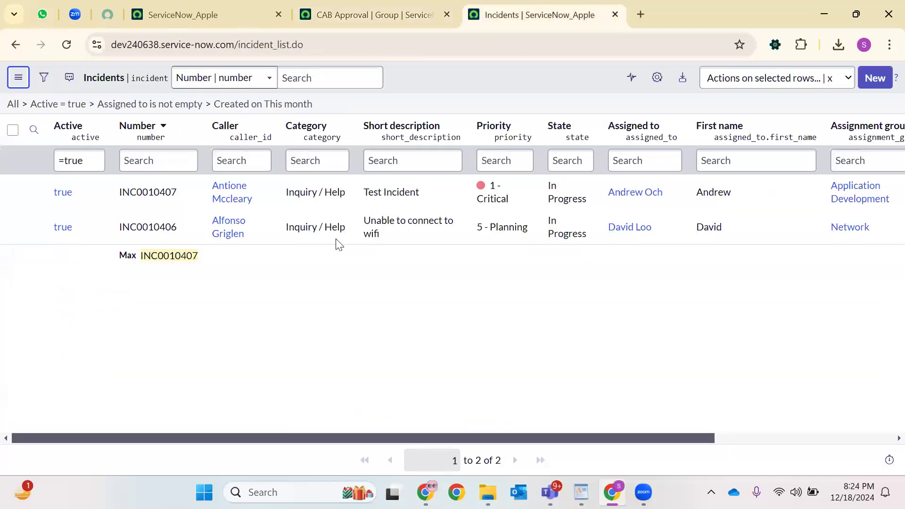
click(18, 78)
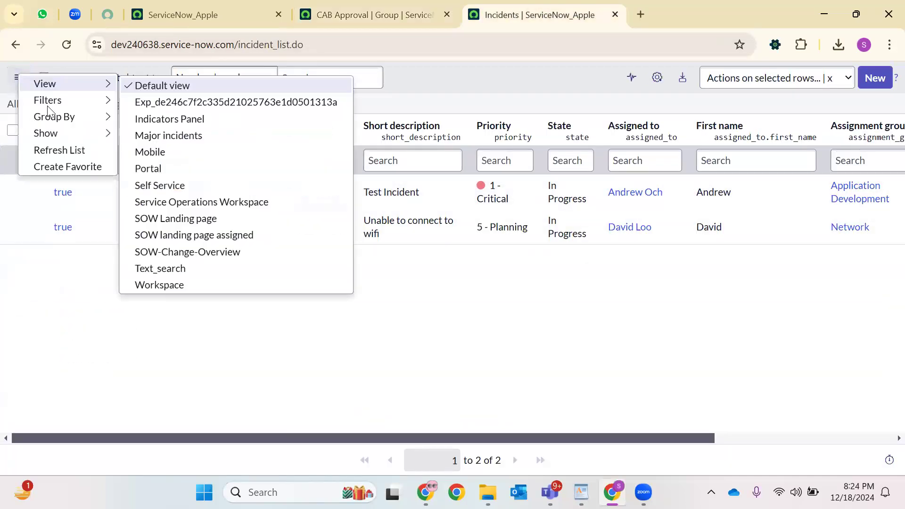
mouse_move(47, 100)
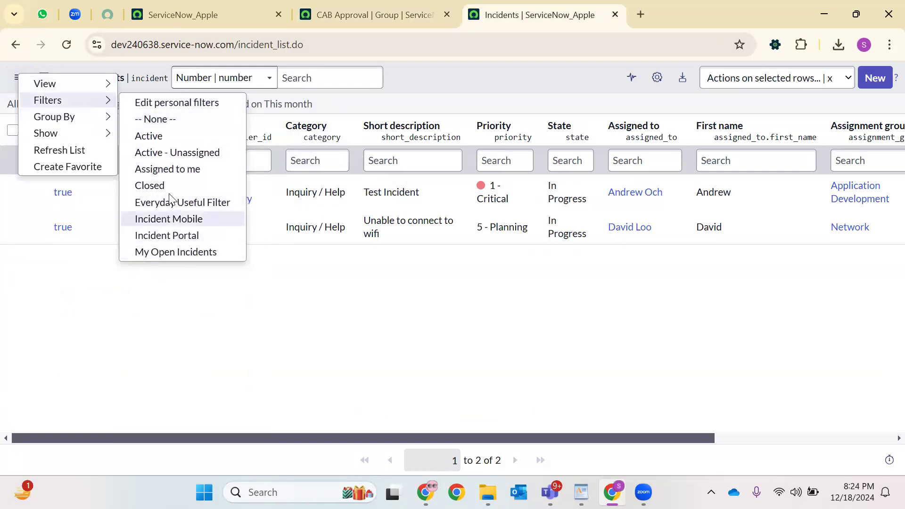
key(Escape)
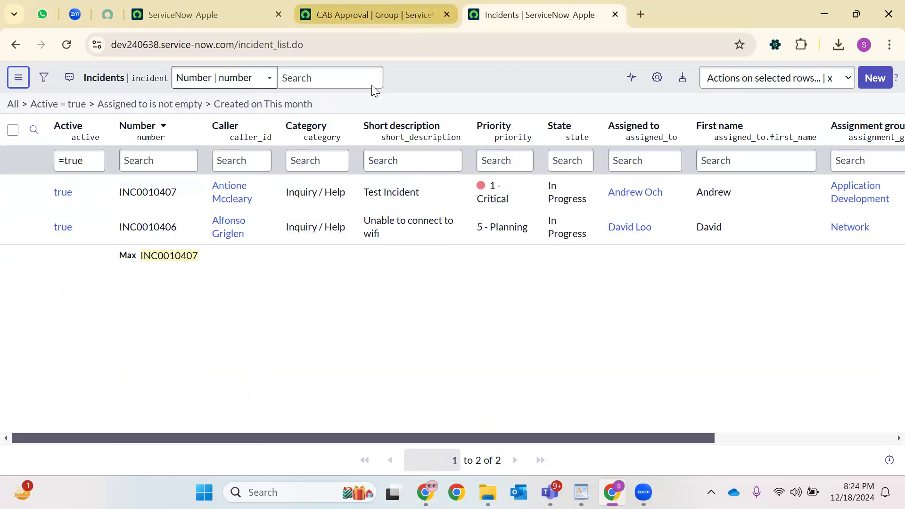
click(335, 13)
scroll(236, 212, up, 1)
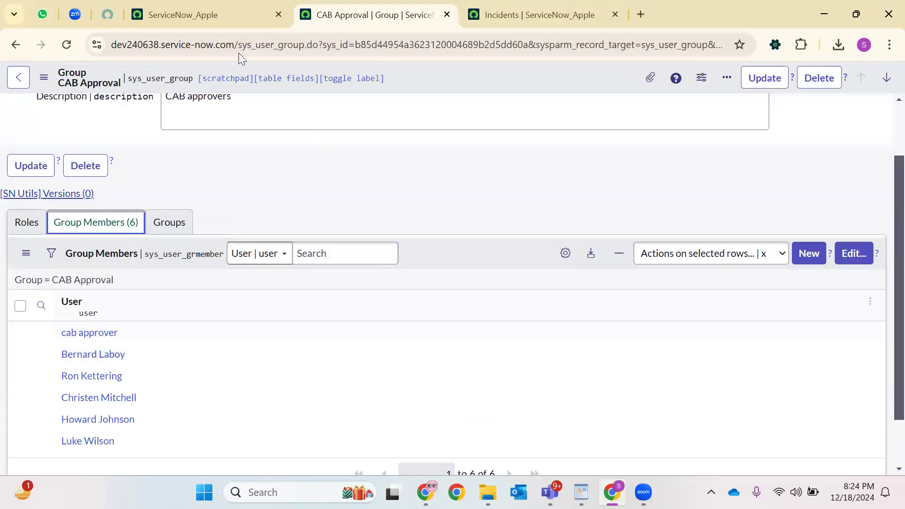
scroll(304, 84, up, 2)
key(ctrl+shift+Tab)
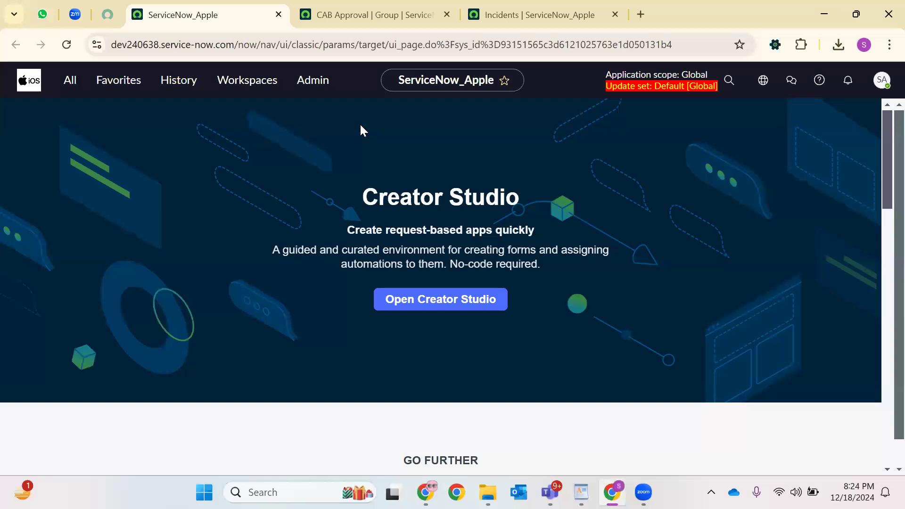
Search Google for "Impersonation In ServiceNow" in a new browser tab.
click(640, 15)
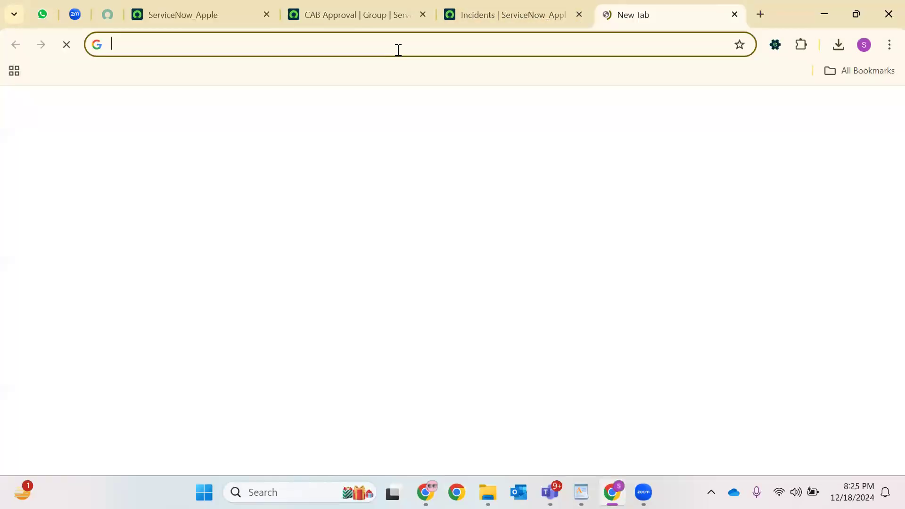
text(Im)
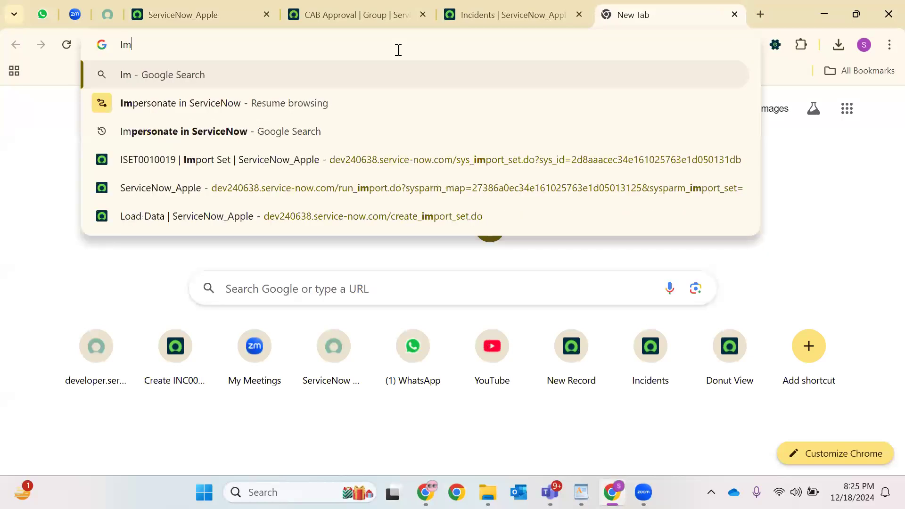
text(personation In)
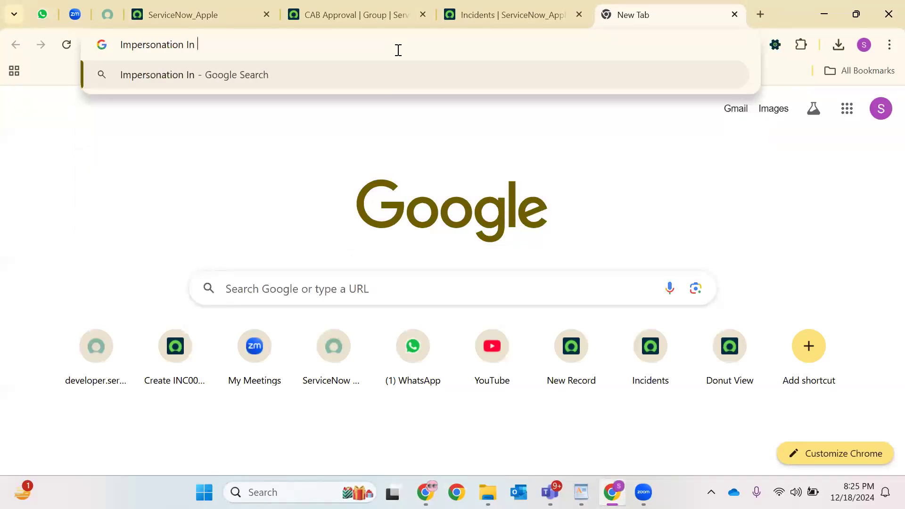
text( ServiceNow)
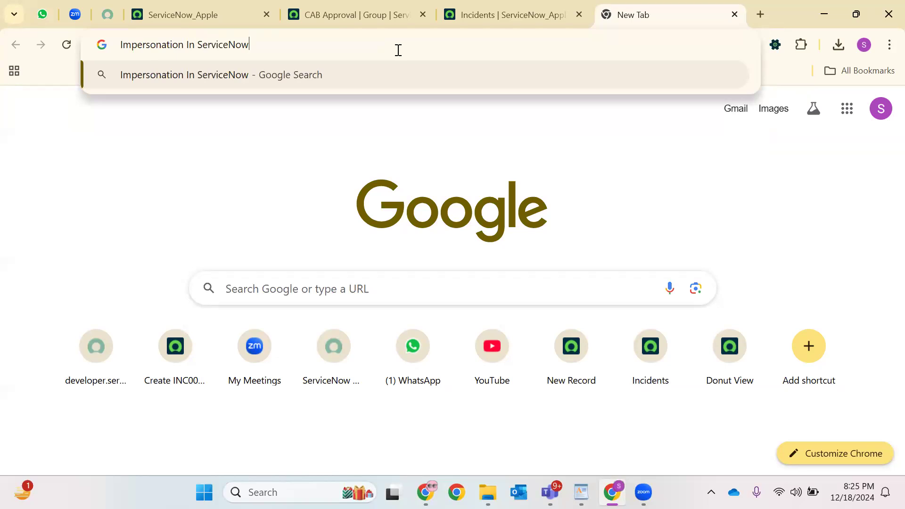
key(Return)
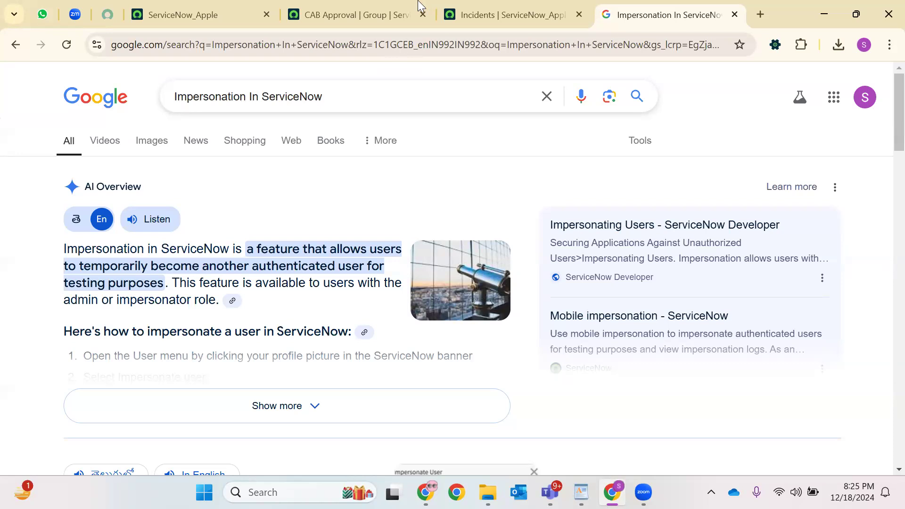
Read the AI Overview's definition of impersonation and the roles it requires, highlighting the key passages.
click(354, 15)
click(499, 15)
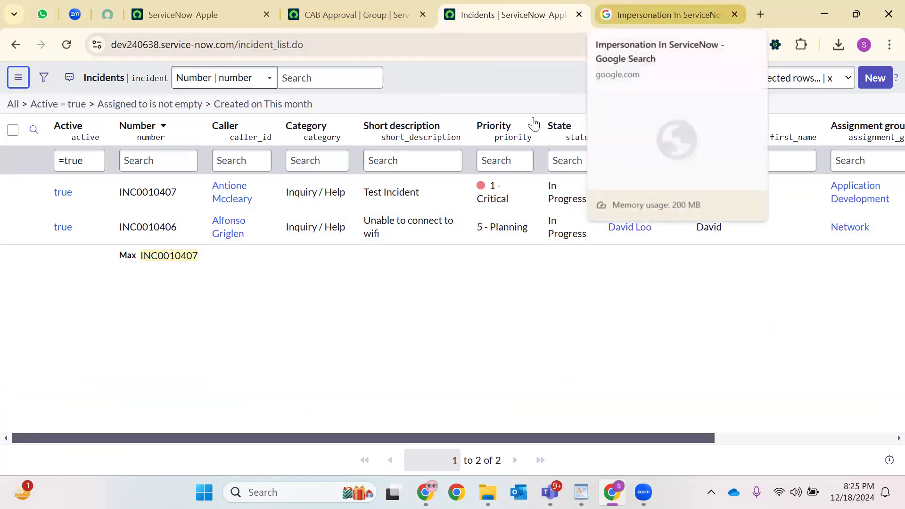
click(627, 7)
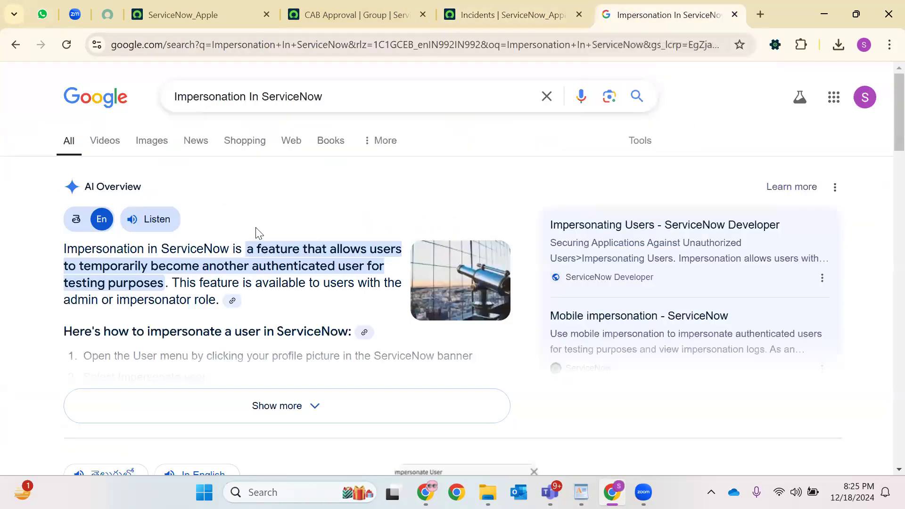
double_click(97, 253)
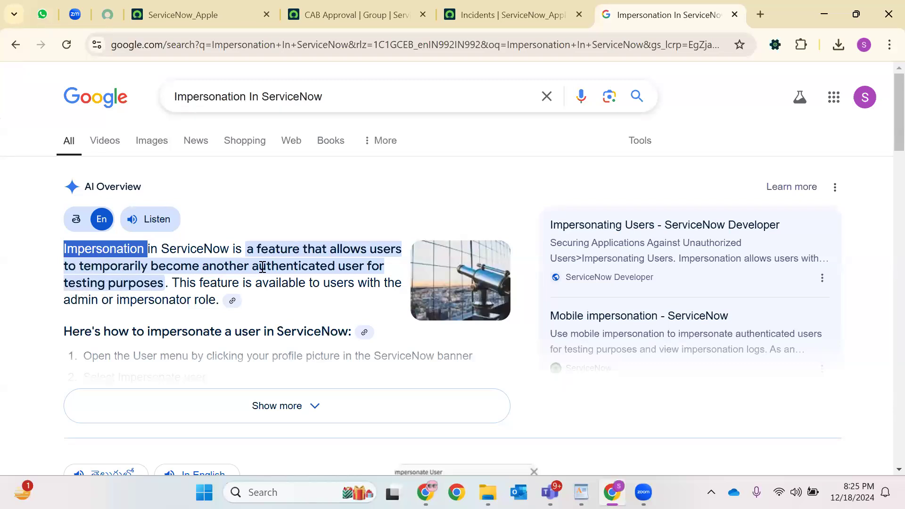
drag(165, 283, 322, 204)
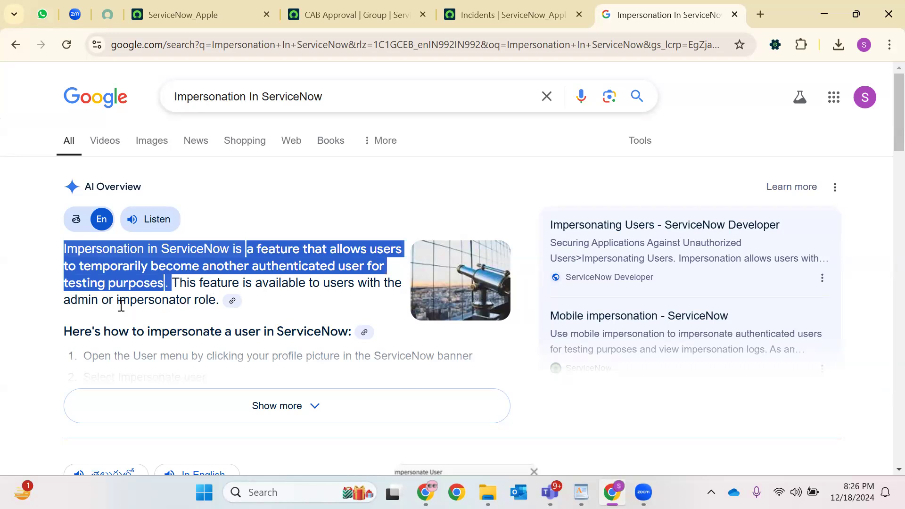
drag(117, 301, 218, 301)
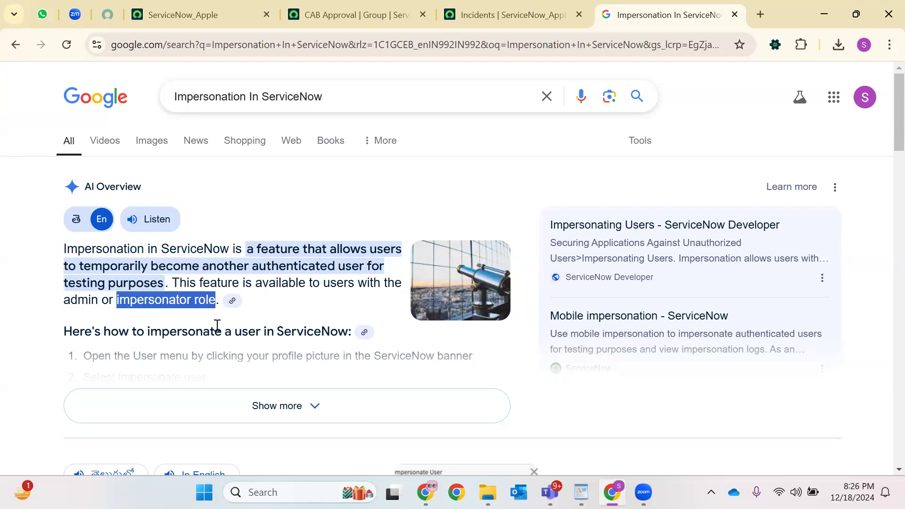
click(234, 308)
drag(99, 293, 52, 253)
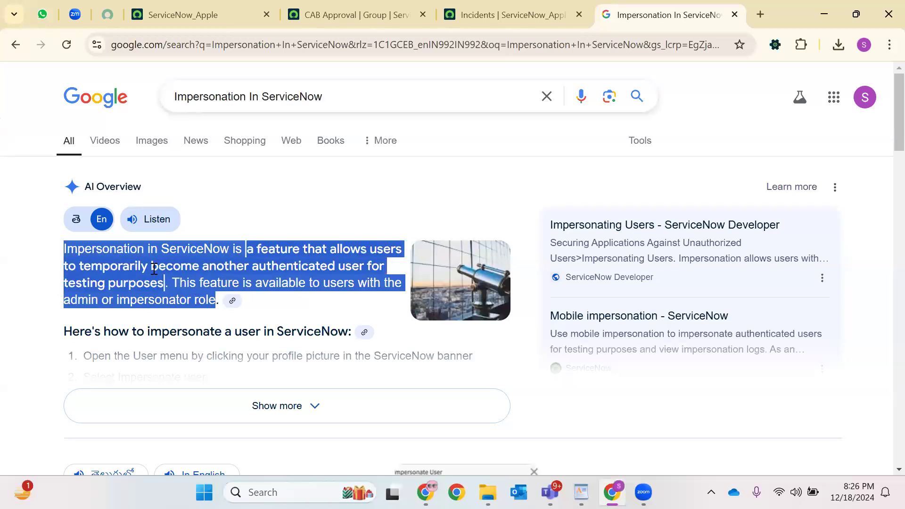
Open the Impersonate user dialog in the main ServiceNow tab and look up the CAB Approval group's members for a user to impersonate.
key(ctrl+4)
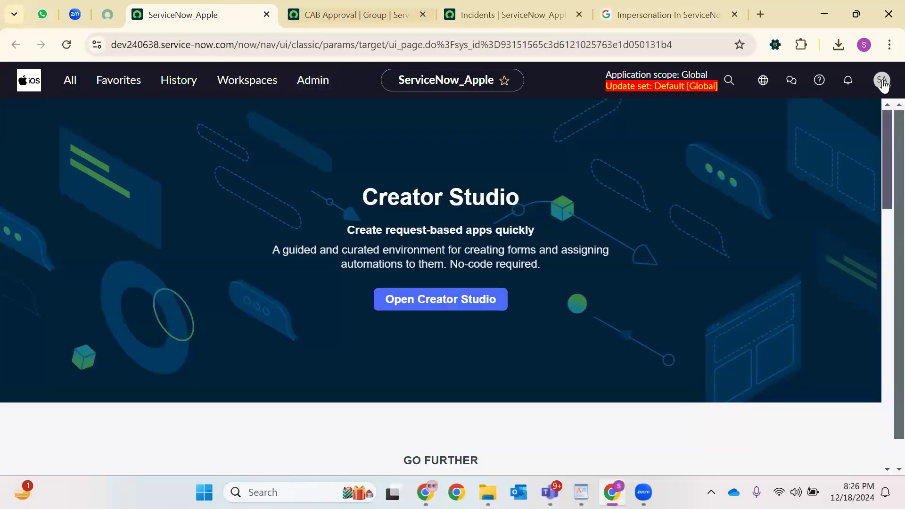
click(882, 81)
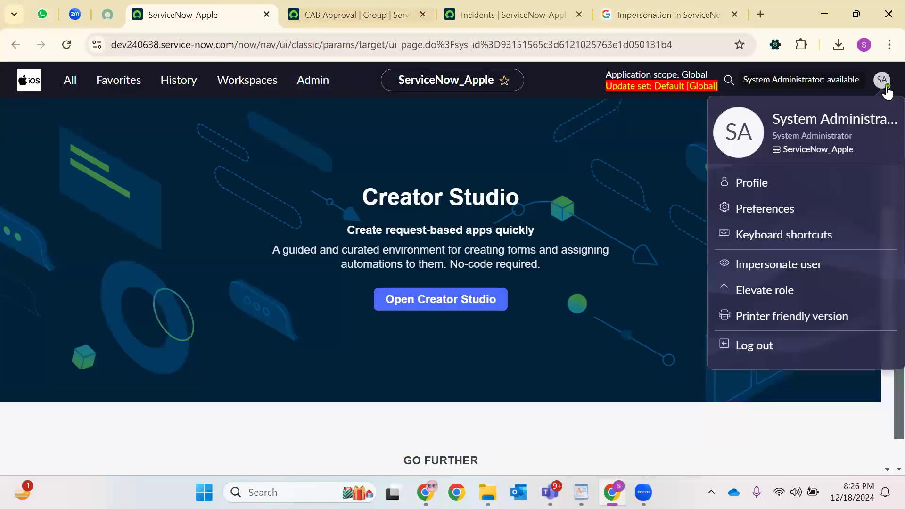
click(755, 264)
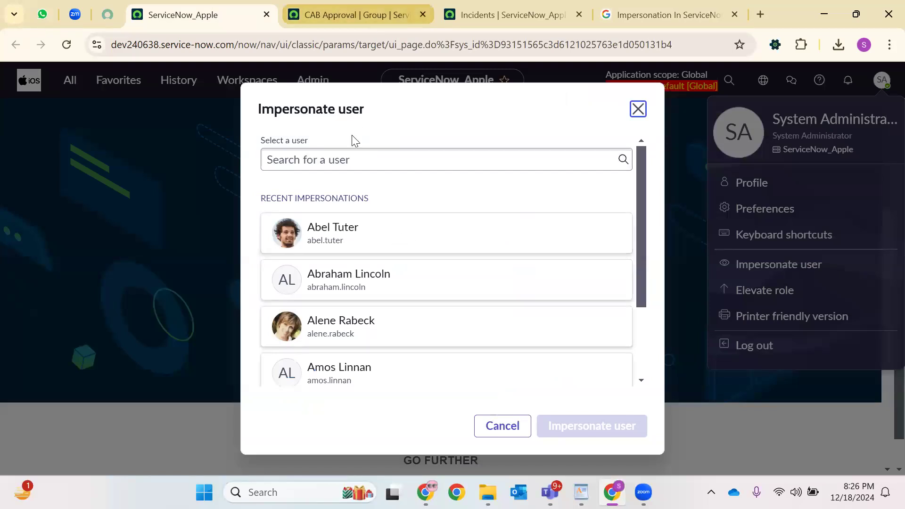
key(ctrl+Tab)
scroll(175, 344, down, 3)
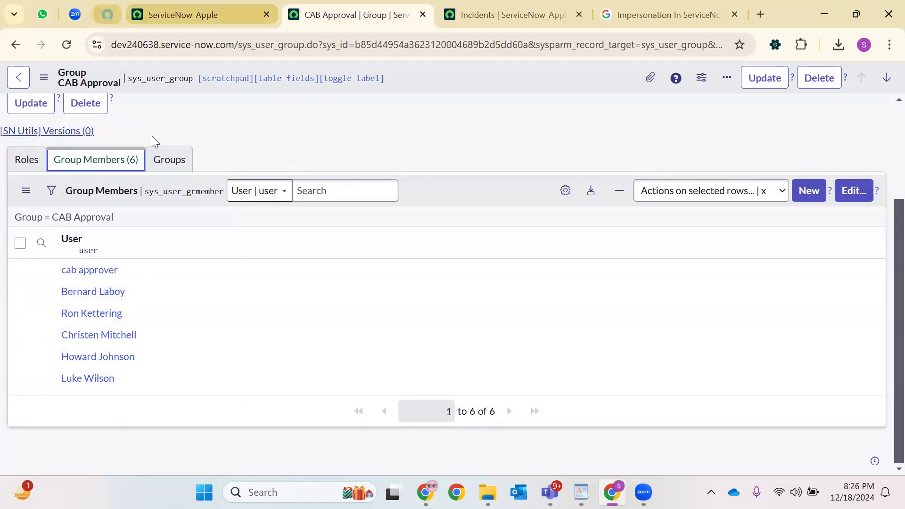
key(ctrl+shift+Tab)
Search by first name for the second listed CAB Approval group member, select that user and start the impersonation.
click(347, 161)
text(Bernard)
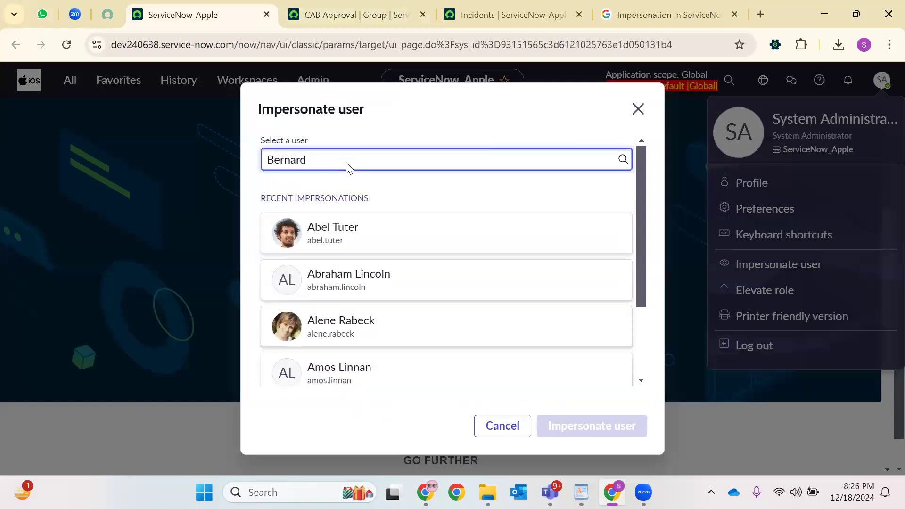
scroll(353, 262, down, 2)
scroll(372, 259, up, 2)
click(359, 4)
click(141, 6)
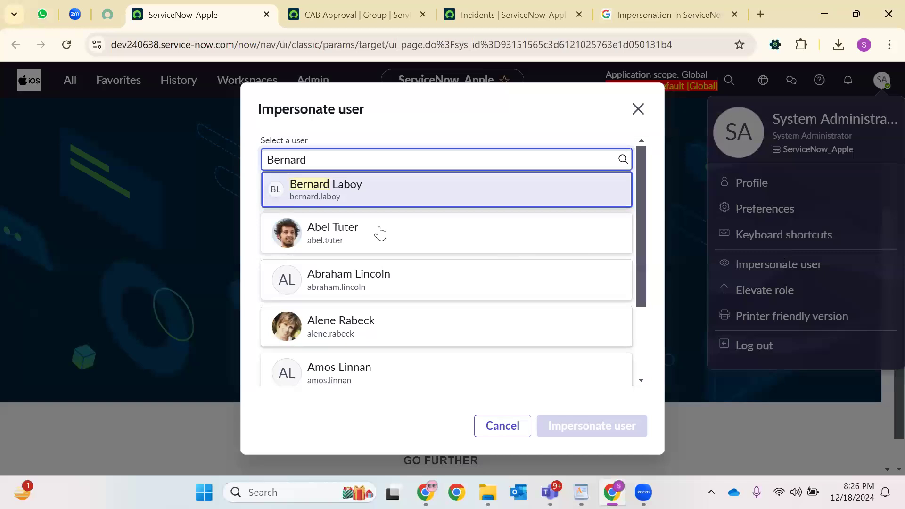
click(302, 184)
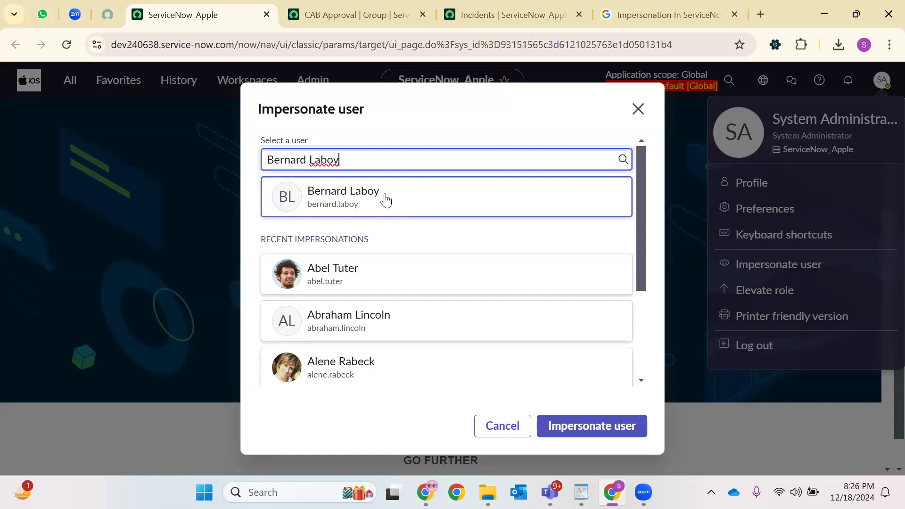
click(382, 201)
click(368, 207)
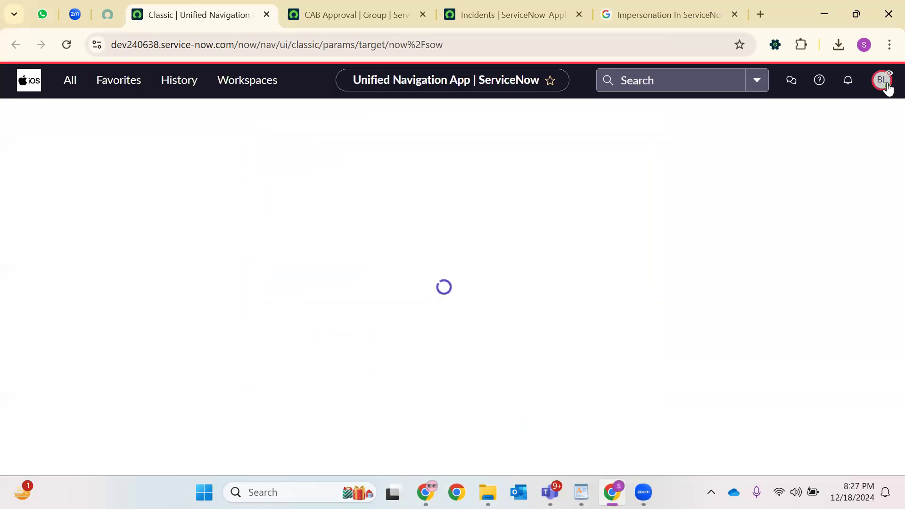
Open the user menu and highlight the impersonated user's name and the Impersonating User label.
click(882, 83)
drag(773, 121, 866, 123)
drag(785, 138, 867, 150)
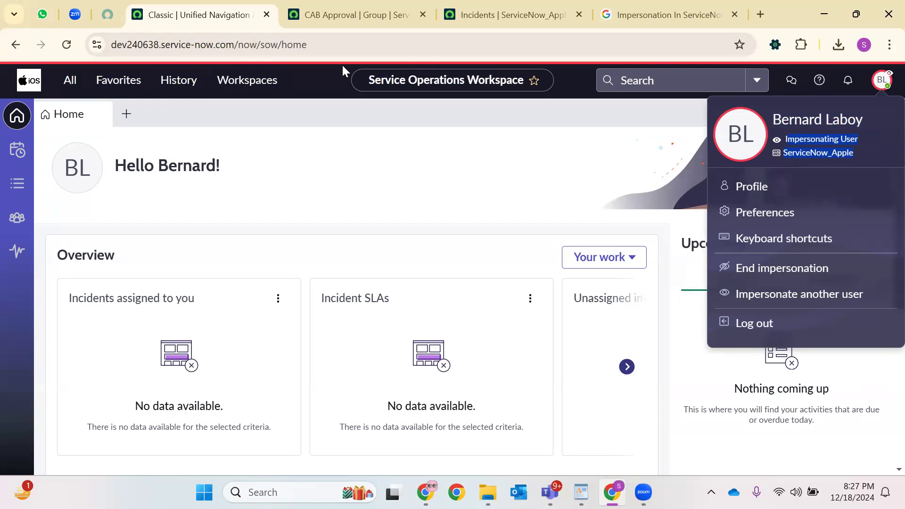
Filter the application navigator for "incident" and open the Incident module's All list in a new tab.
click(67, 82)
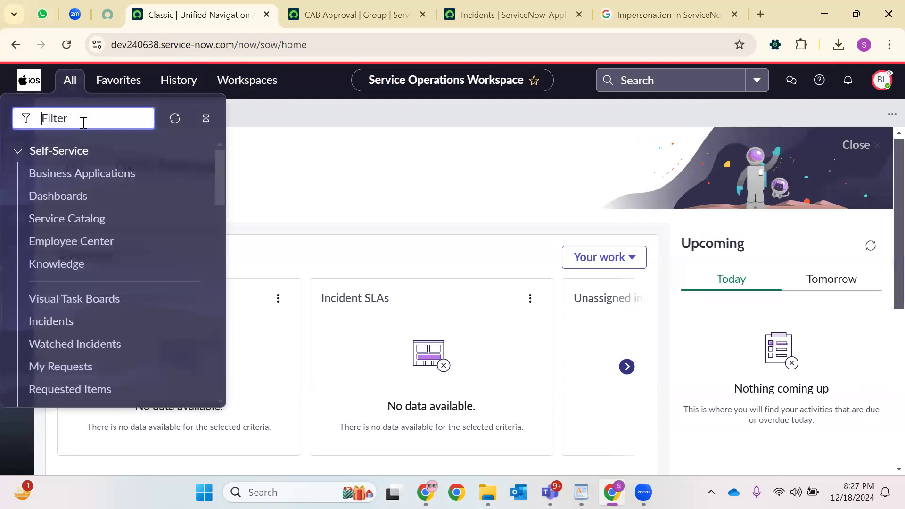
text(incidenr)
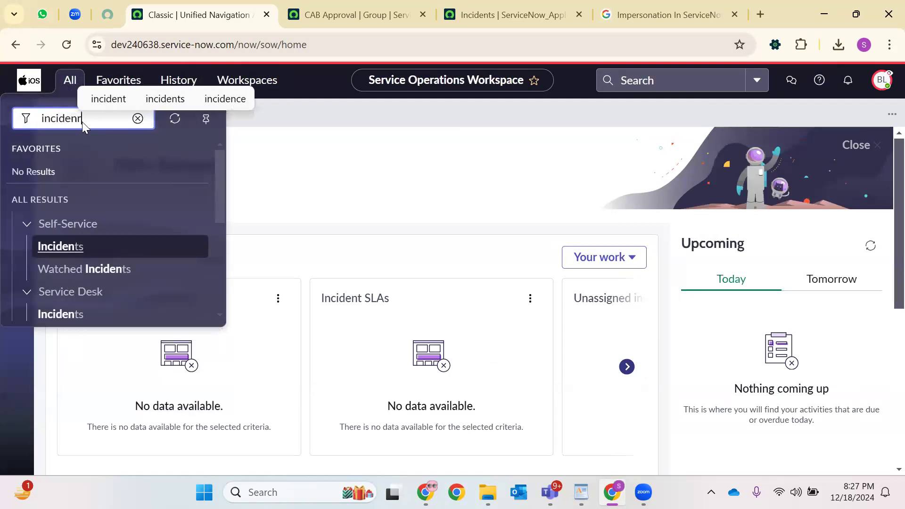
key(BackSpace)
text(t)
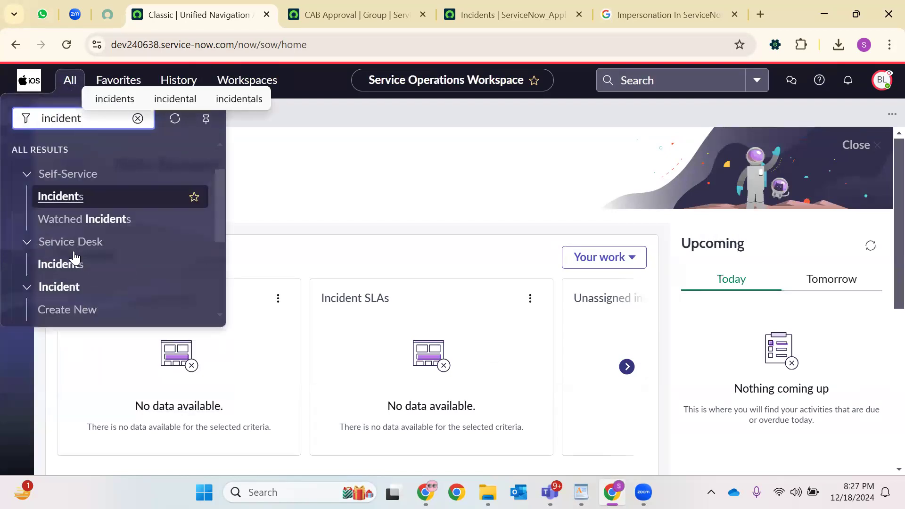
scroll(74, 258, down, 2)
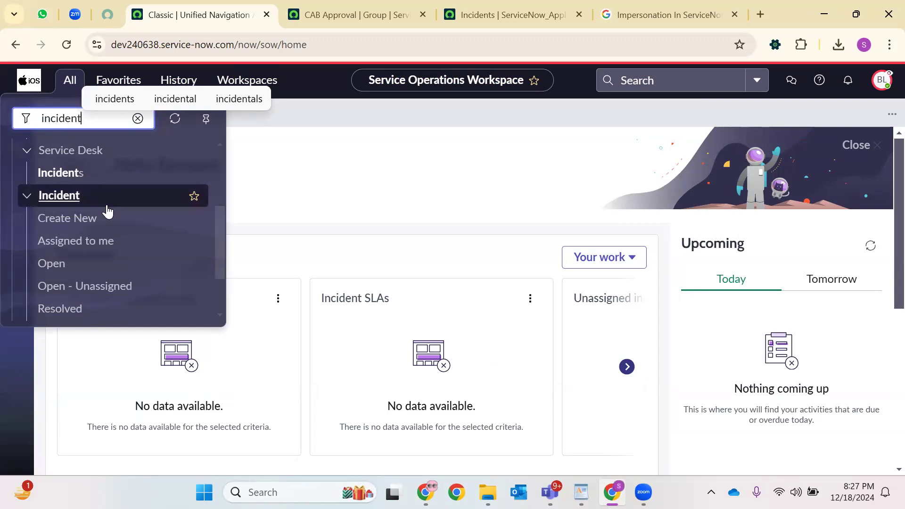
scroll(66, 259, down, 2)
right_click(47, 262)
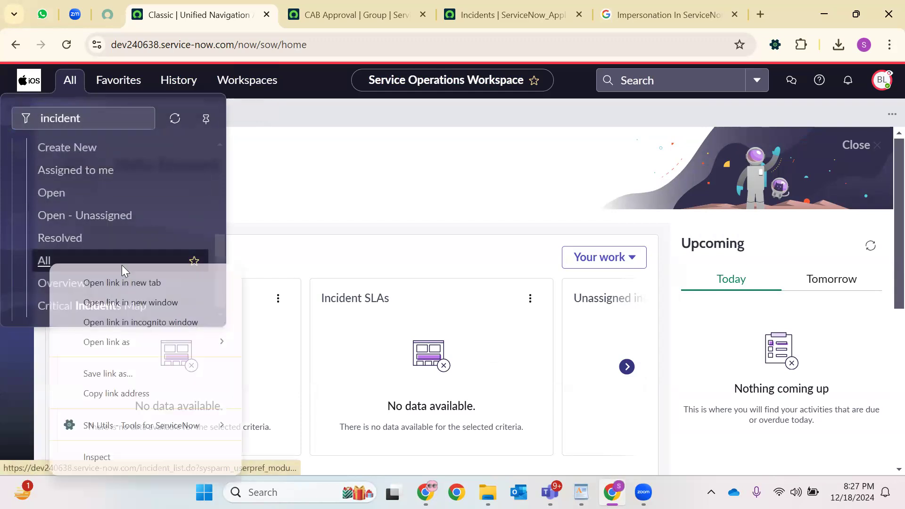
click(122, 282)
click(311, 21)
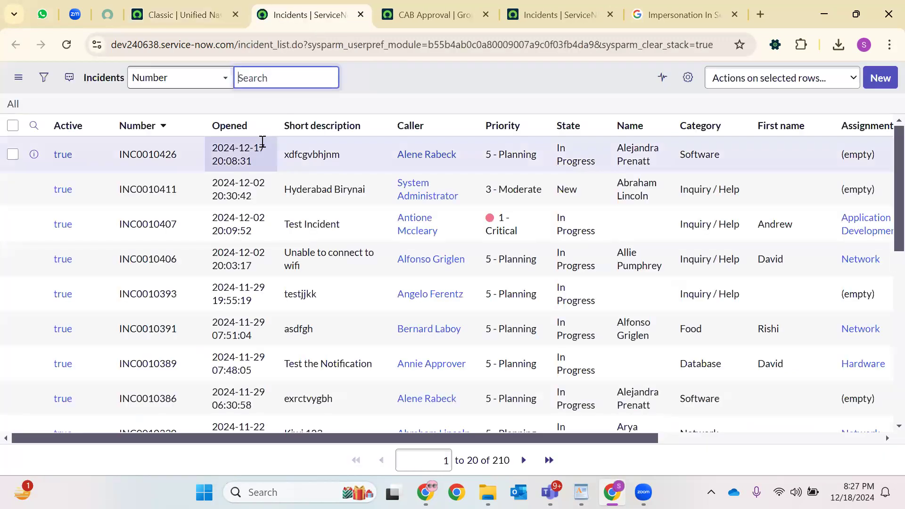
Apply the saved CAB Approval Filter to the impersonated user's incident list and view the filtered records.
click(18, 78)
mouse_move(28, 108)
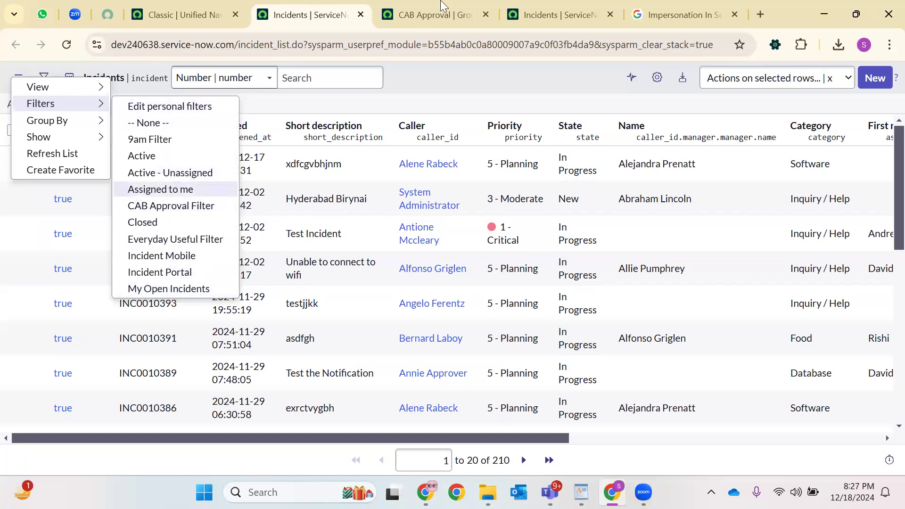
click(142, 206)
click(434, 15)
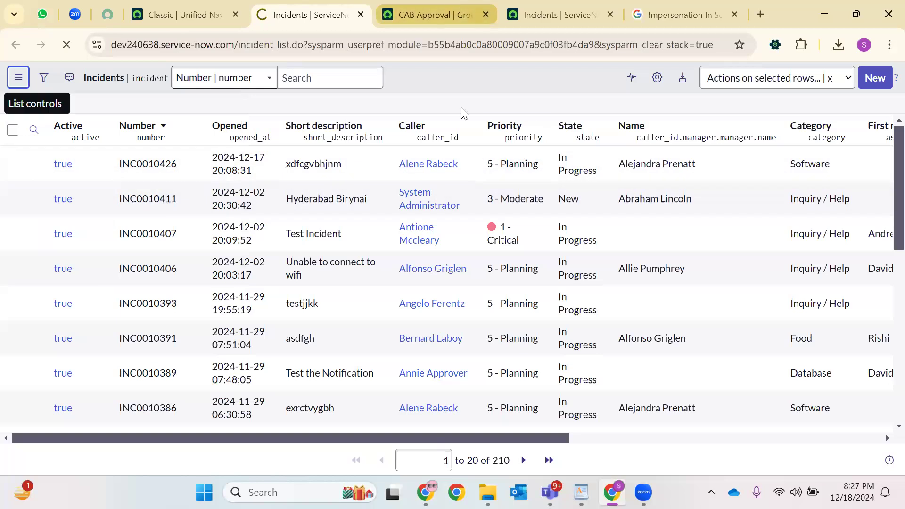
click(262, 15)
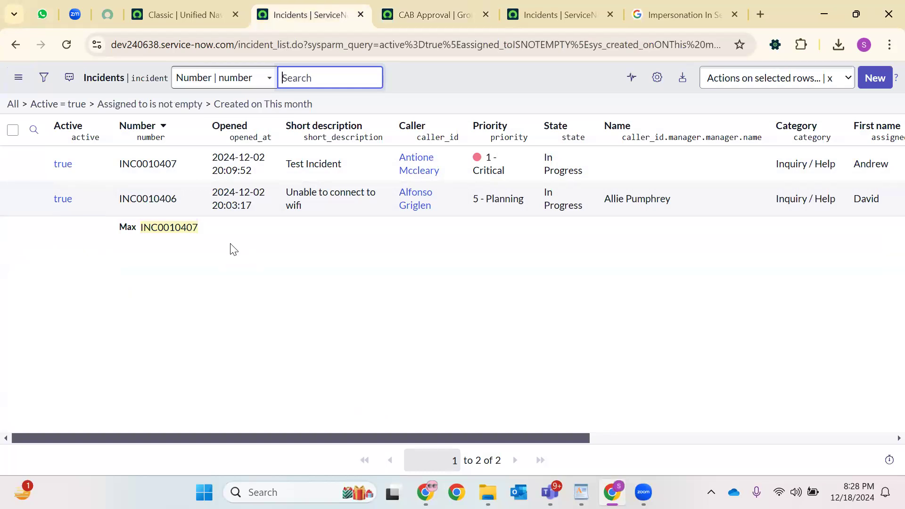
End the current impersonation and open the fifth listed CAB Approval group member's user record in a new tab.
click(217, 14)
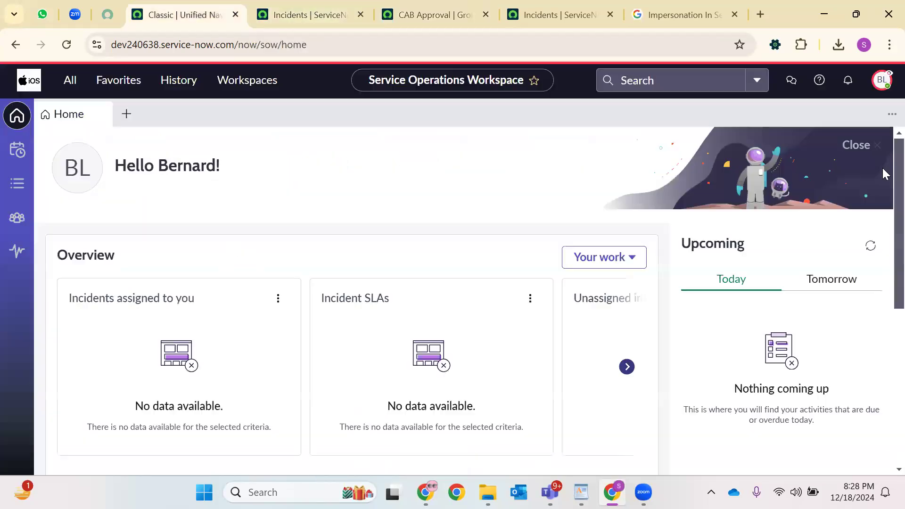
click(881, 79)
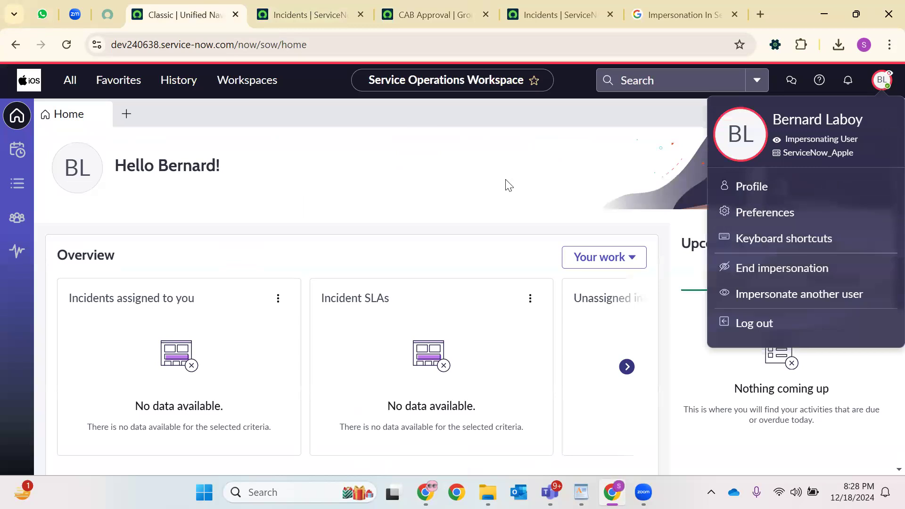
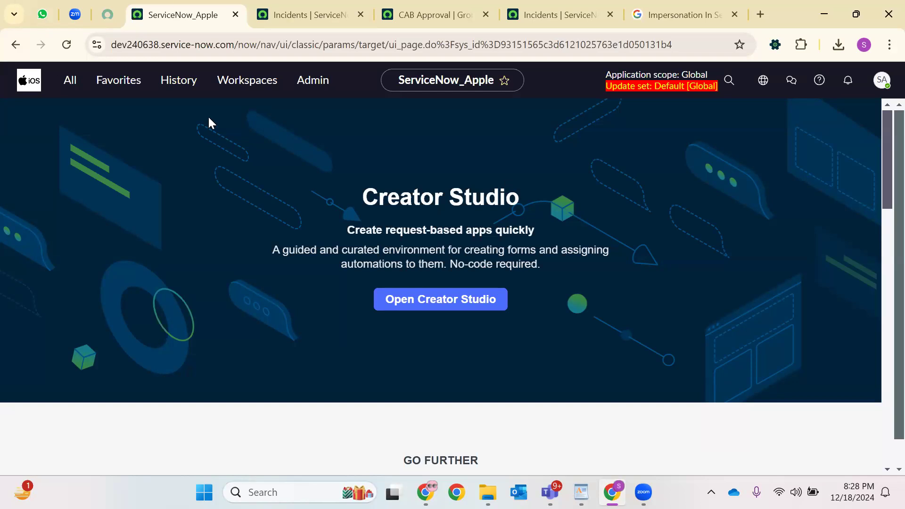
click(443, 18)
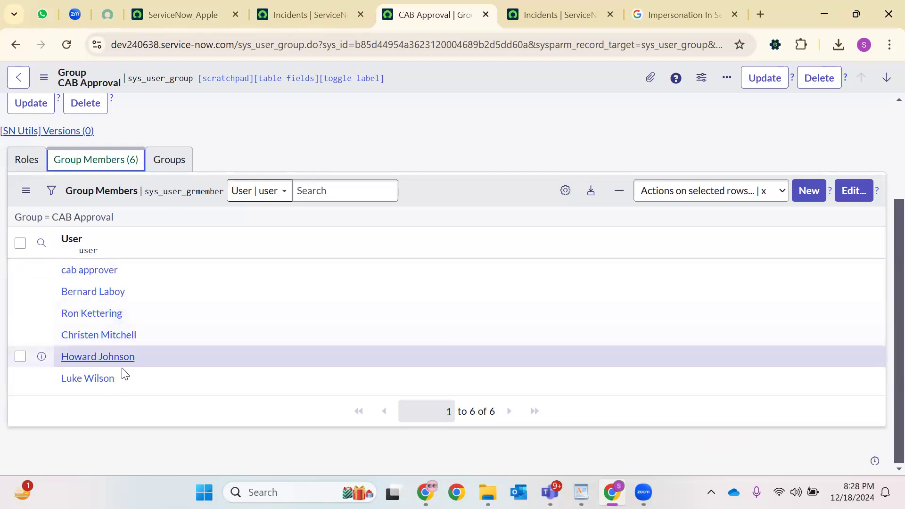
drag(137, 356, 52, 357)
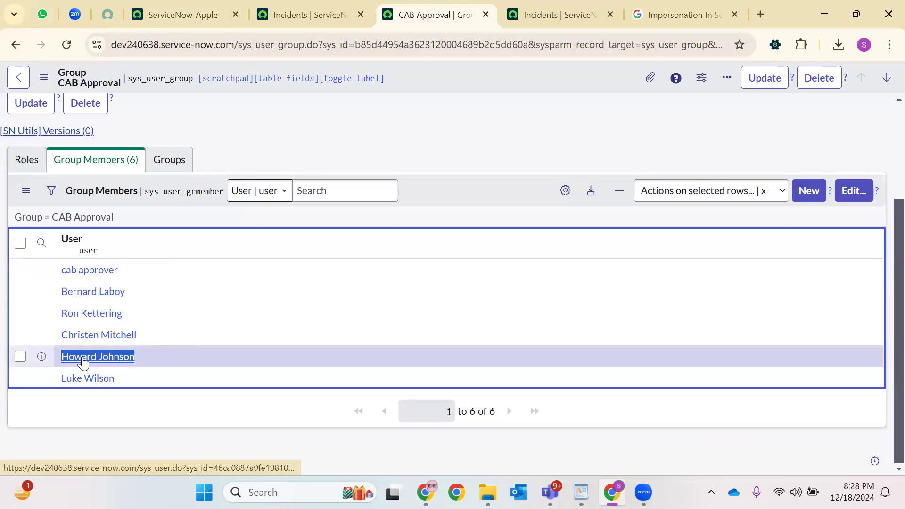
right_click(82, 357)
click(210, 52)
Reload the group member's user record and copy the value of the User ID field.
click(183, 15)
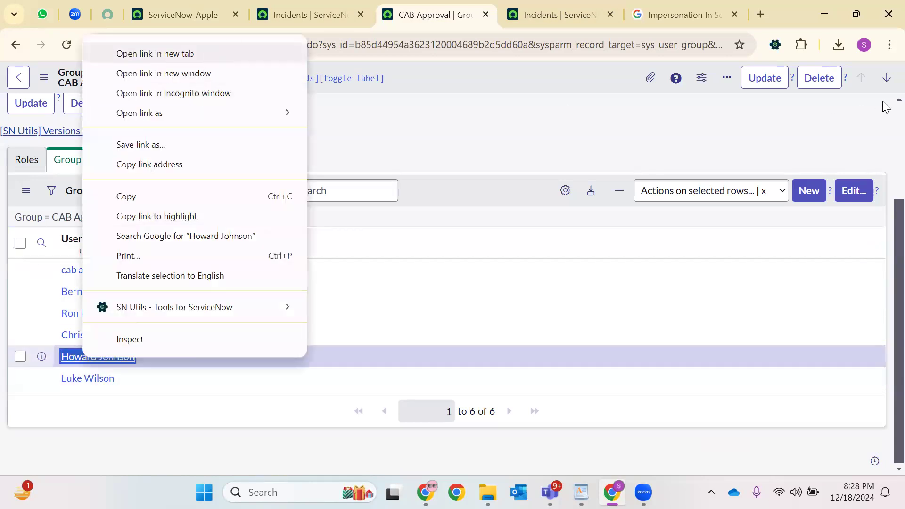
click(882, 81)
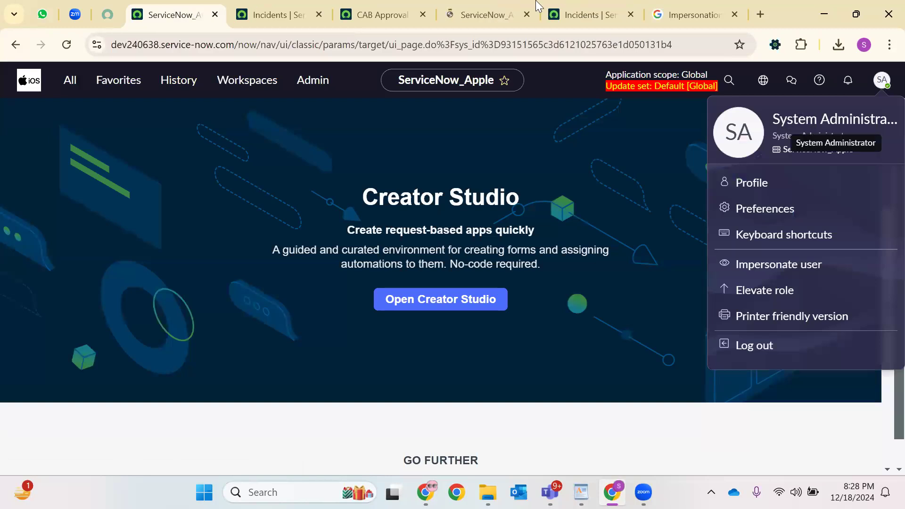
click(487, 13)
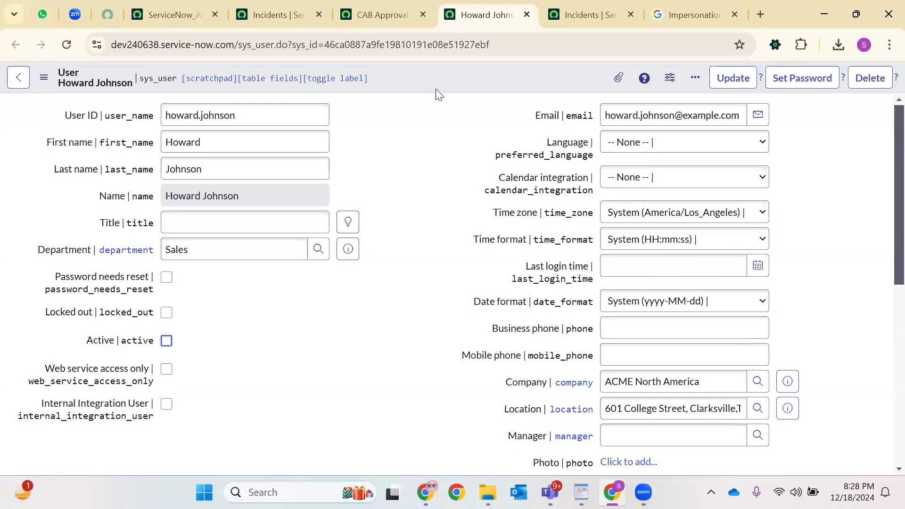
right_click(415, 74)
click(446, 82)
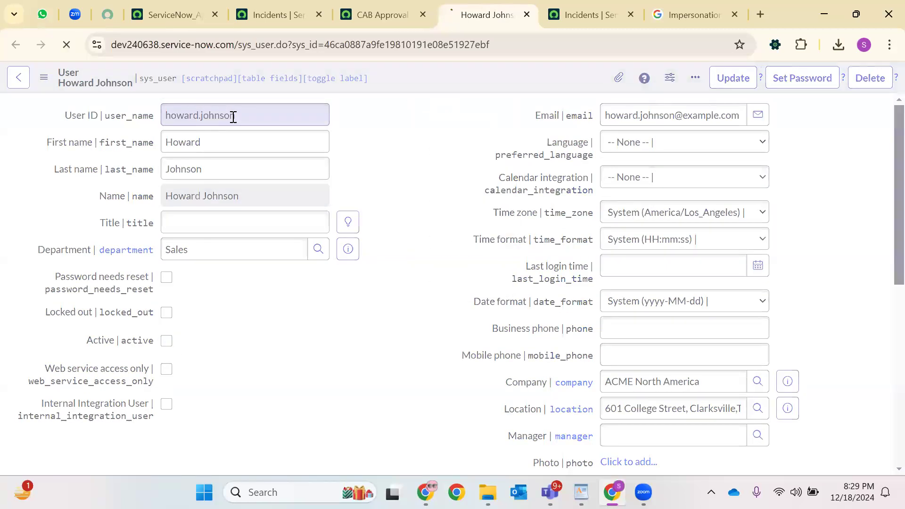
double_click(234, 117)
right_click(233, 117)
click(486, 72)
click(225, 108)
double_click(225, 107)
right_click(225, 108)
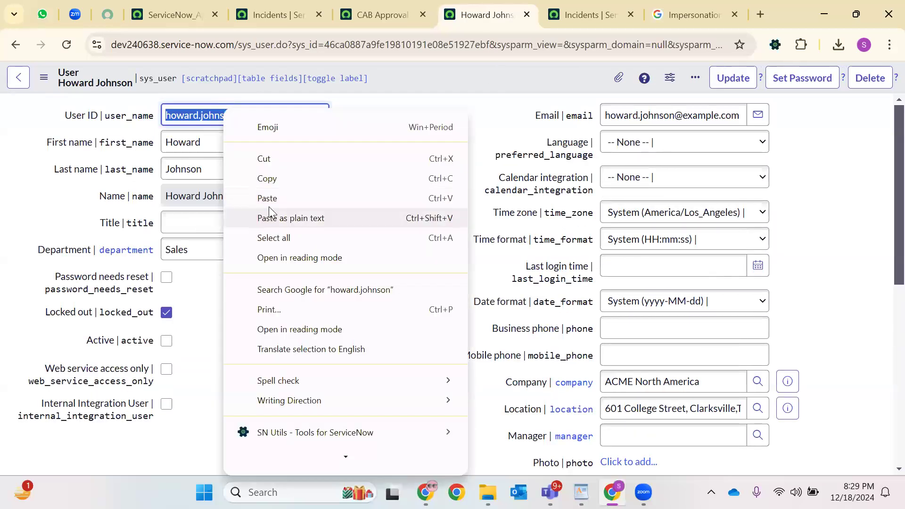
click(274, 180)
Try to find the group member by the copied user ID in the Impersonate user dialog.
click(197, 7)
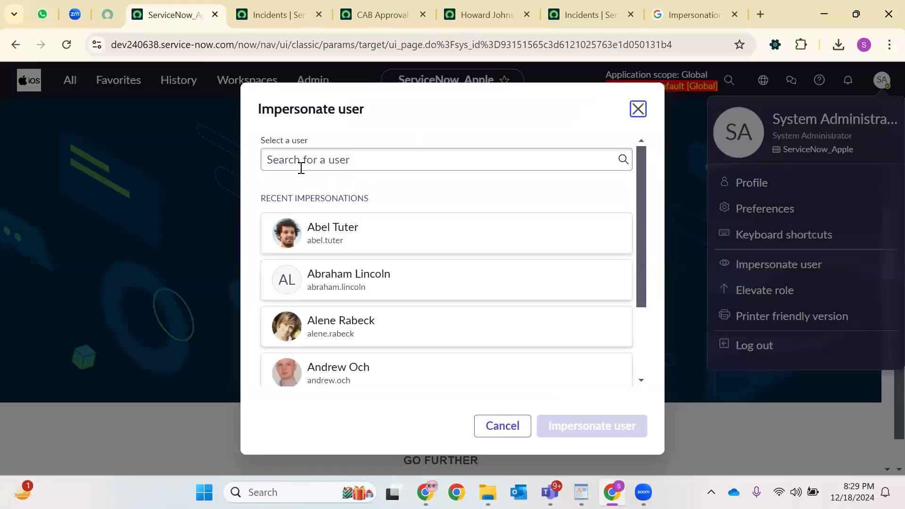
click(301, 165)
right_click(302, 168)
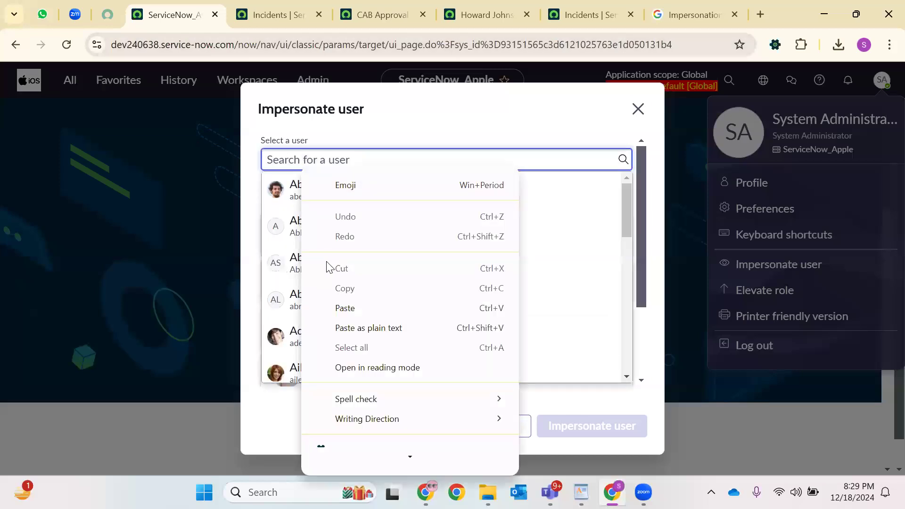
click(333, 307)
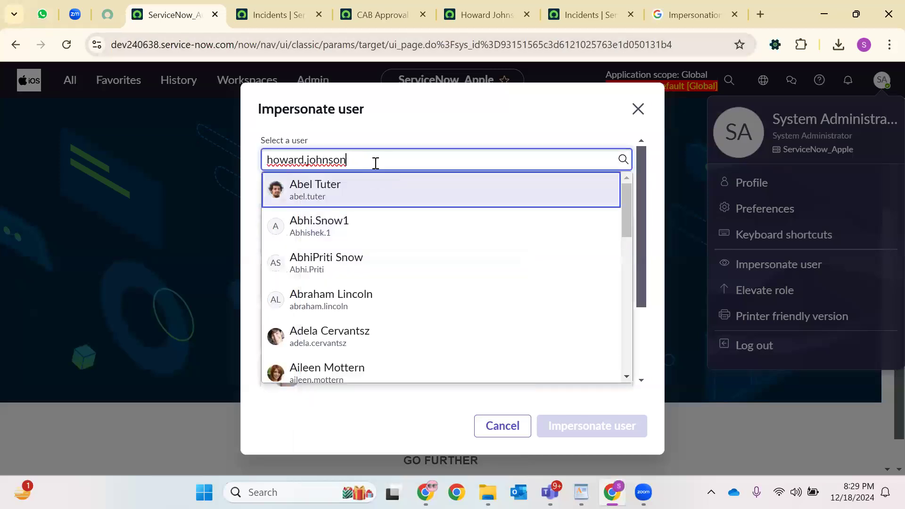
triple_click(375, 162)
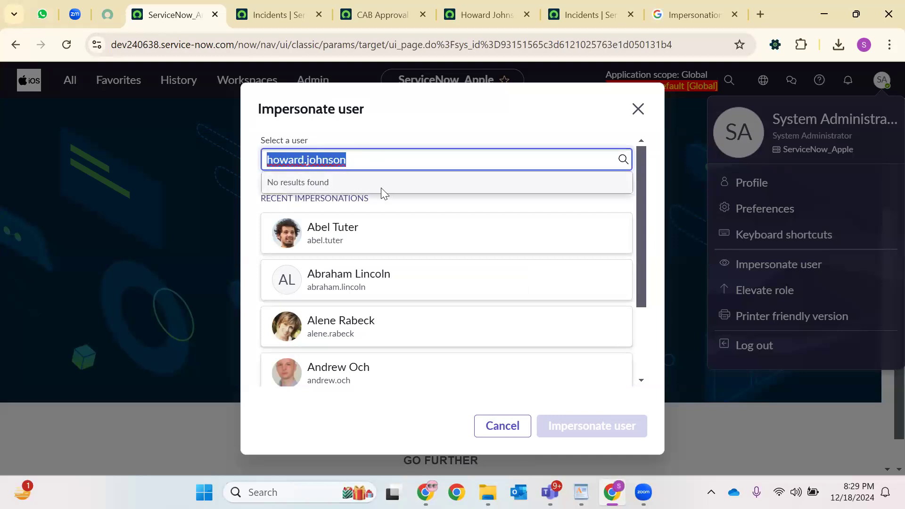
Mark the group member's user record as Active, clear Locked out and update the record.
click(466, 11)
click(163, 306)
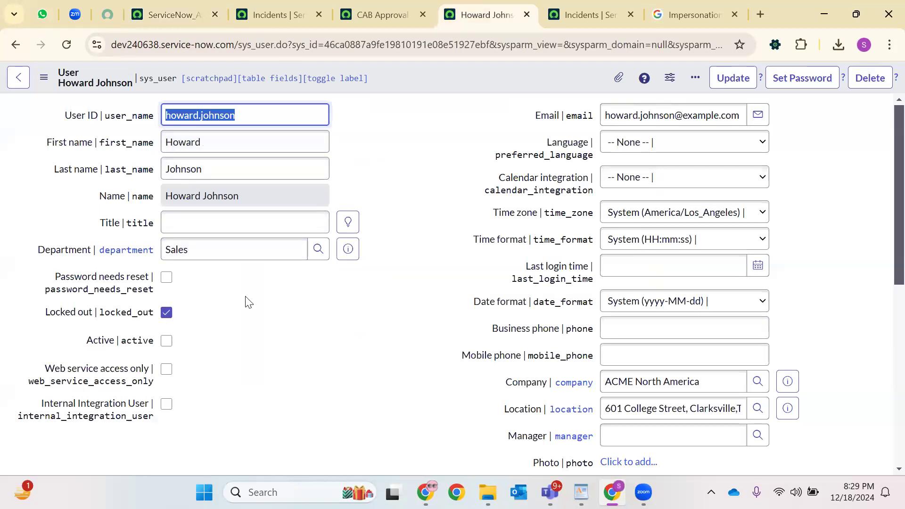
drag(44, 312, 195, 321)
click(168, 338)
click(166, 312)
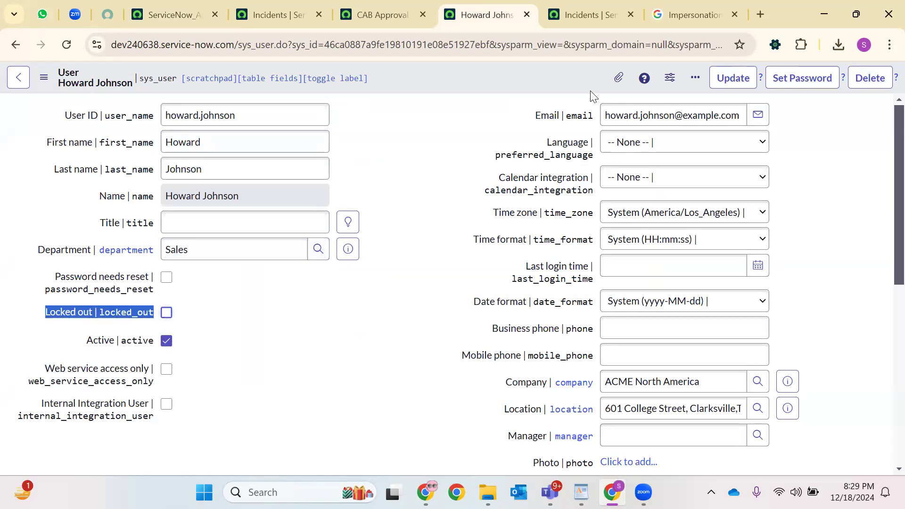
click(737, 85)
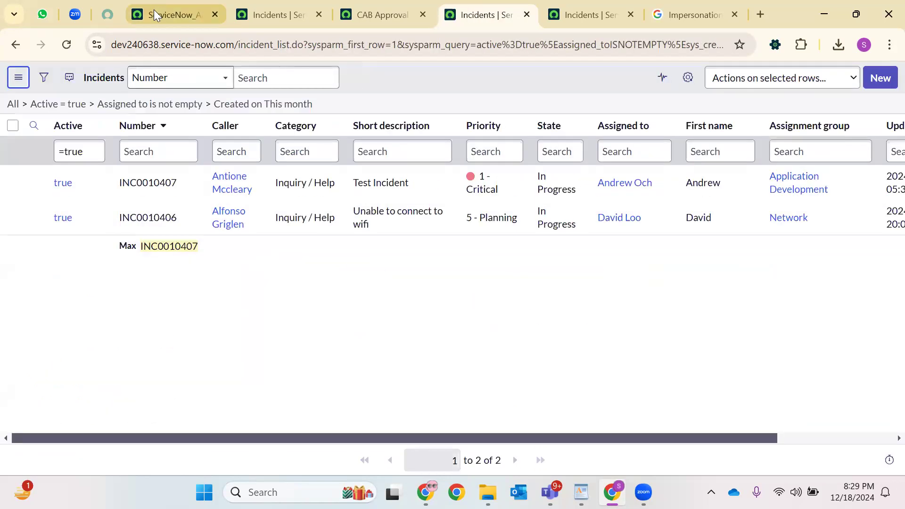
click(158, 15)
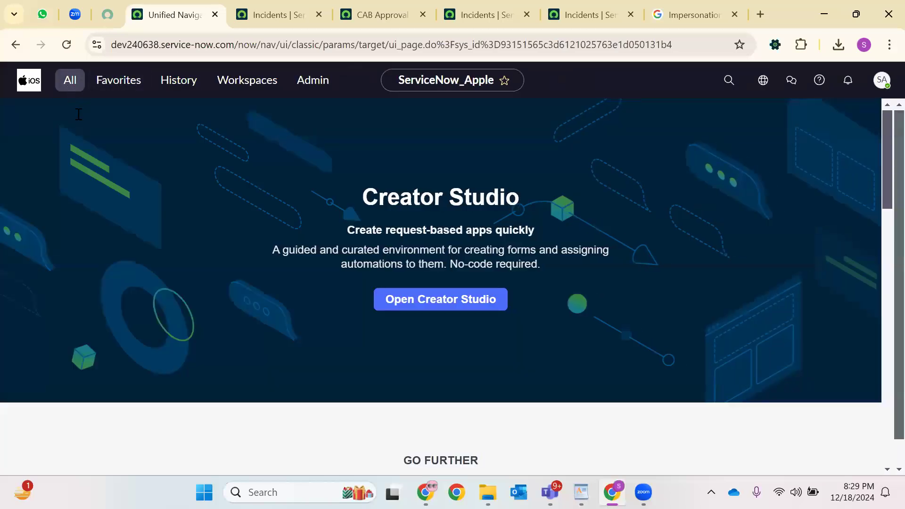
click(71, 81)
right_click(74, 121)
click(128, 263)
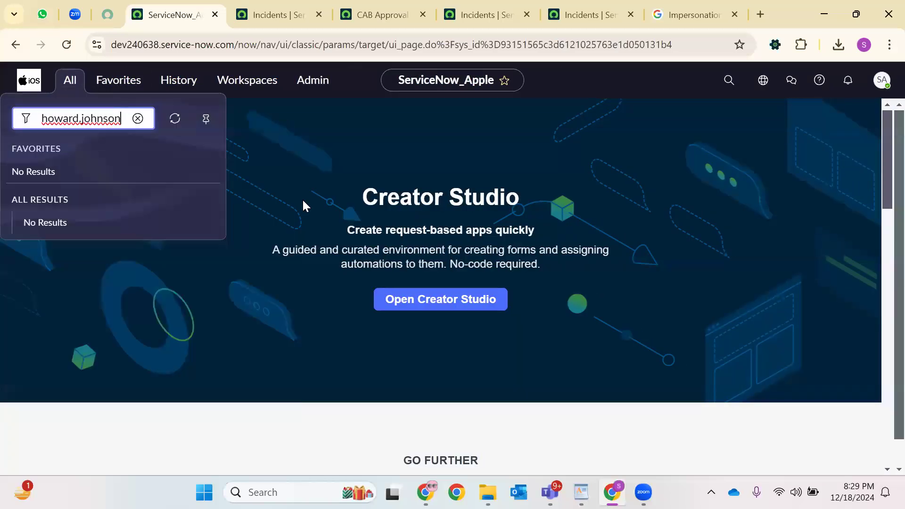
click(138, 118)
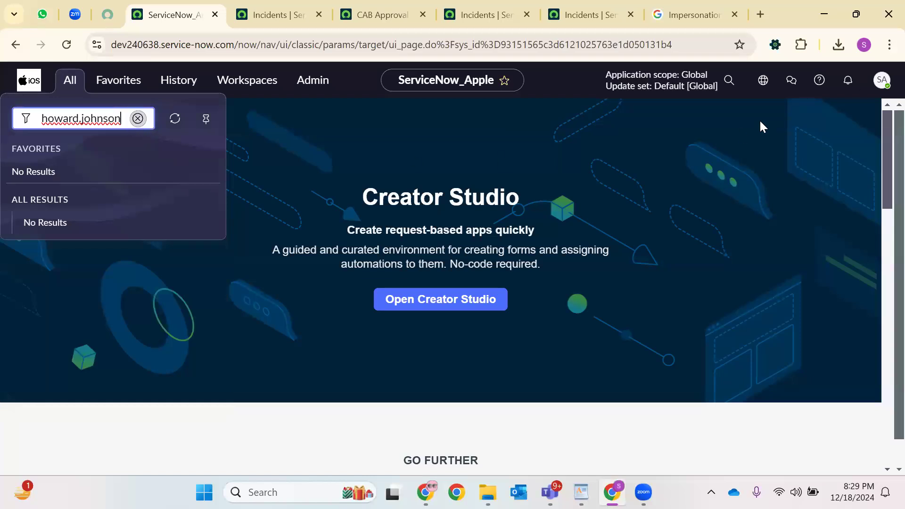
Impersonate the reactivated group member, found by the copied user ID, and dismiss the workspace welcome guide.
click(881, 80)
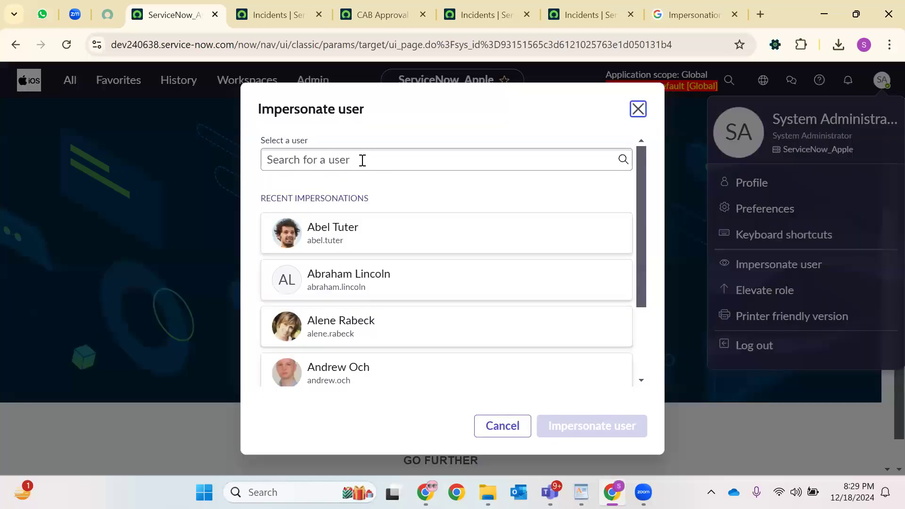
click(361, 159)
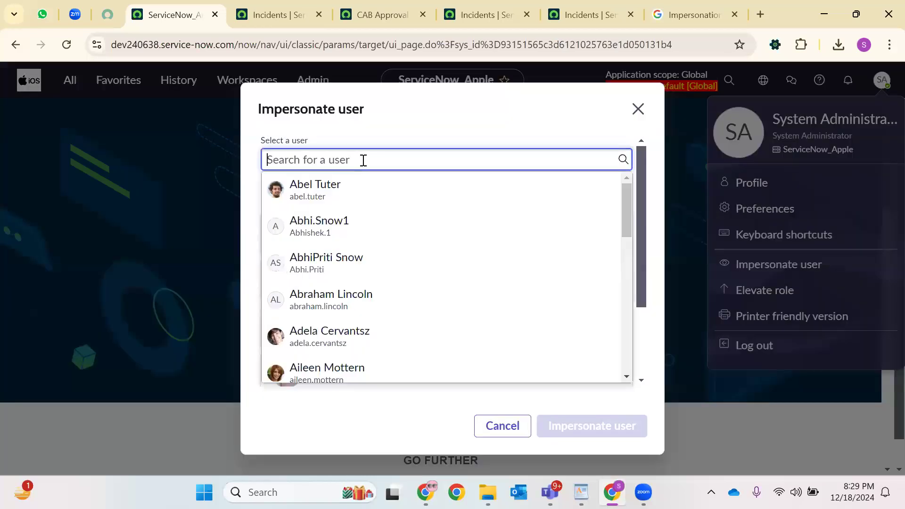
right_click(361, 160)
click(406, 302)
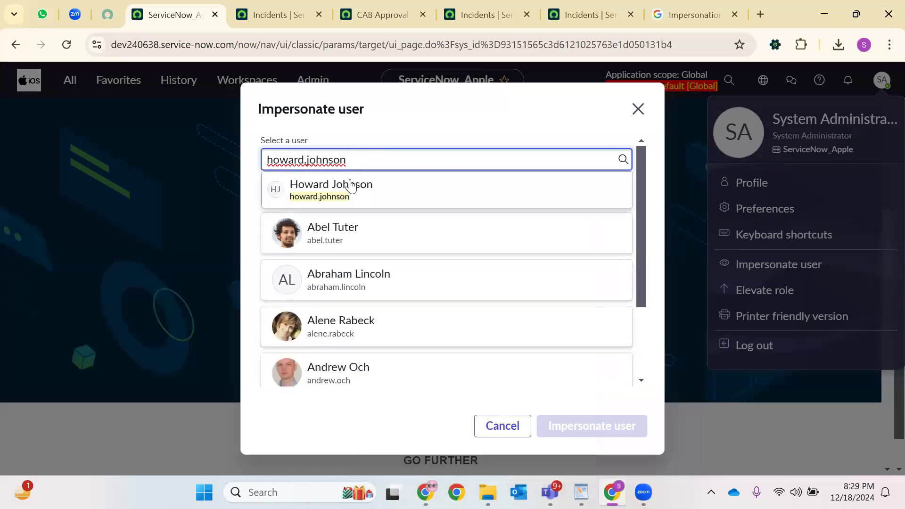
click(368, 186)
click(365, 208)
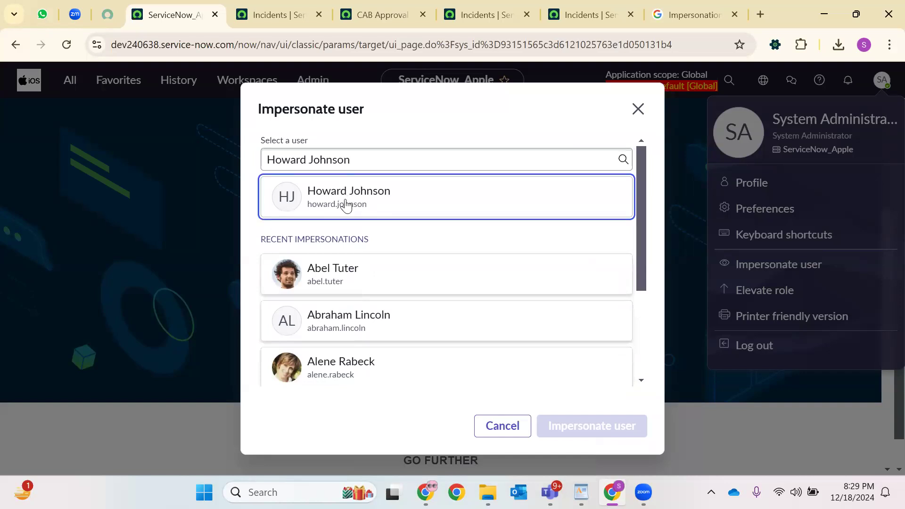
click(347, 202)
click(567, 426)
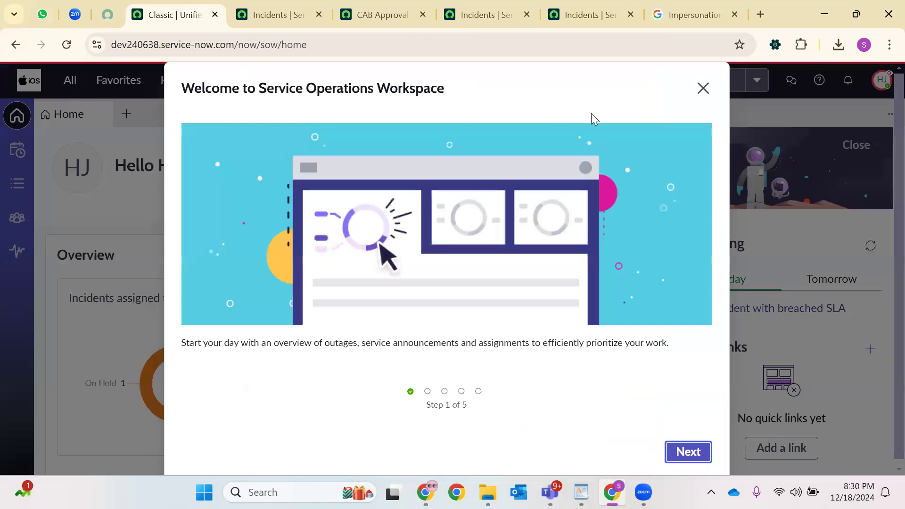
click(703, 89)
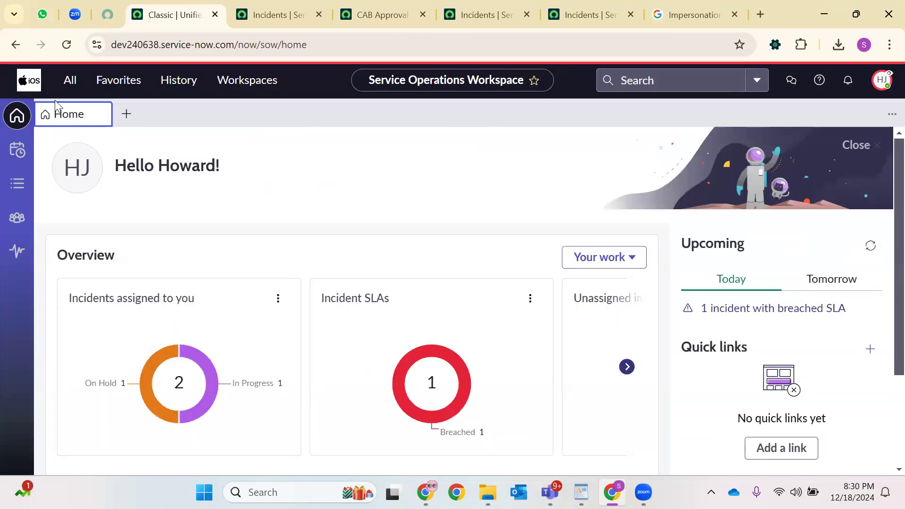
click(70, 83)
click(120, 87)
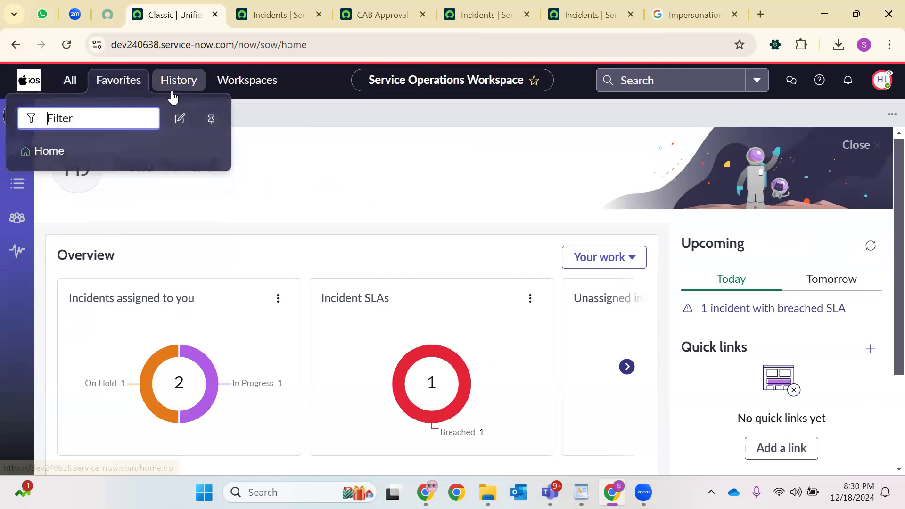
click(175, 90)
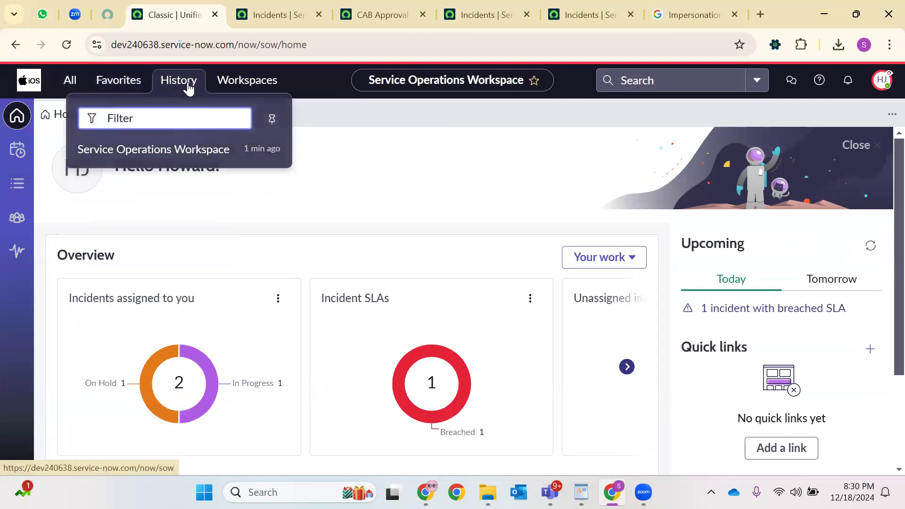
click(242, 82)
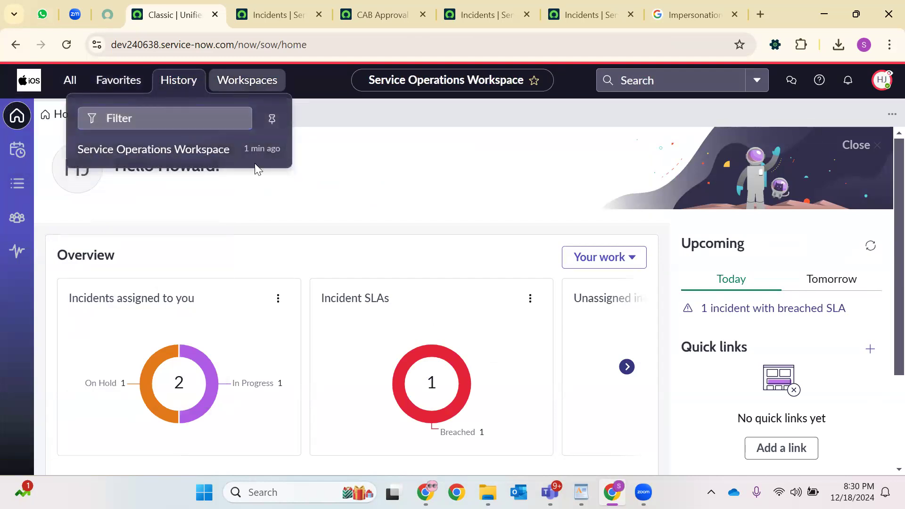
Filter the application navigator for "Incident" and open the Incident module's All list in a new tab.
click(75, 86)
text(Incident)
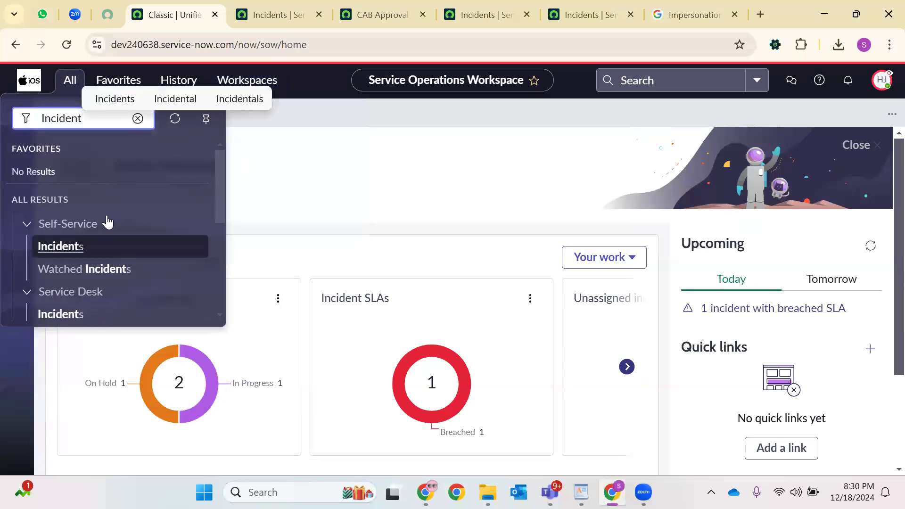
scroll(108, 231, down, 5)
scroll(89, 254, up, 3)
scroll(95, 278, down, 3)
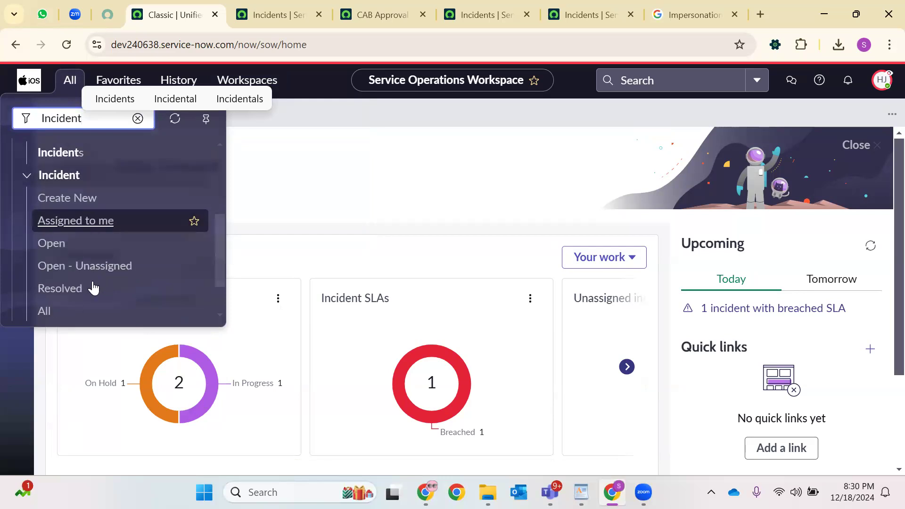
scroll(57, 222, up, 2)
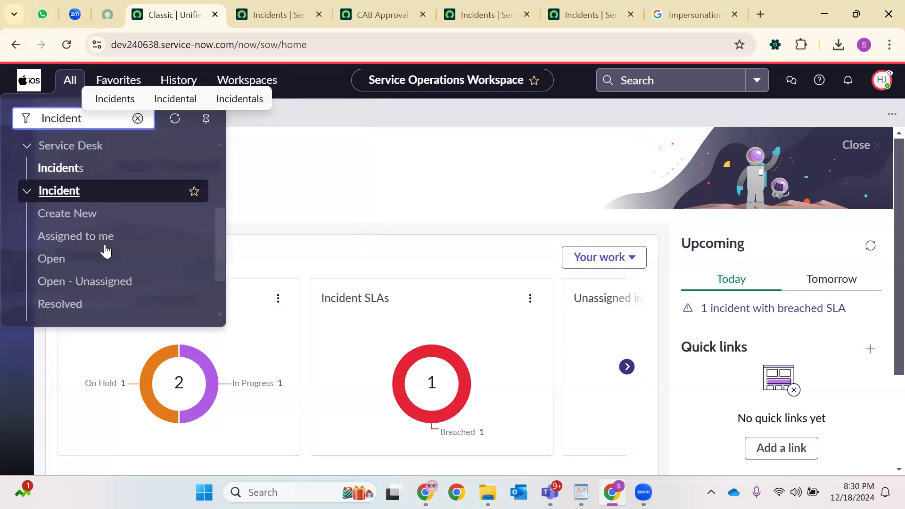
scroll(42, 252, down, 2)
right_click(43, 255)
click(108, 271)
Switch to the new incident list and close the leftover browser tabs that follow it.
click(252, 11)
right_click(237, 14)
key(Escape)
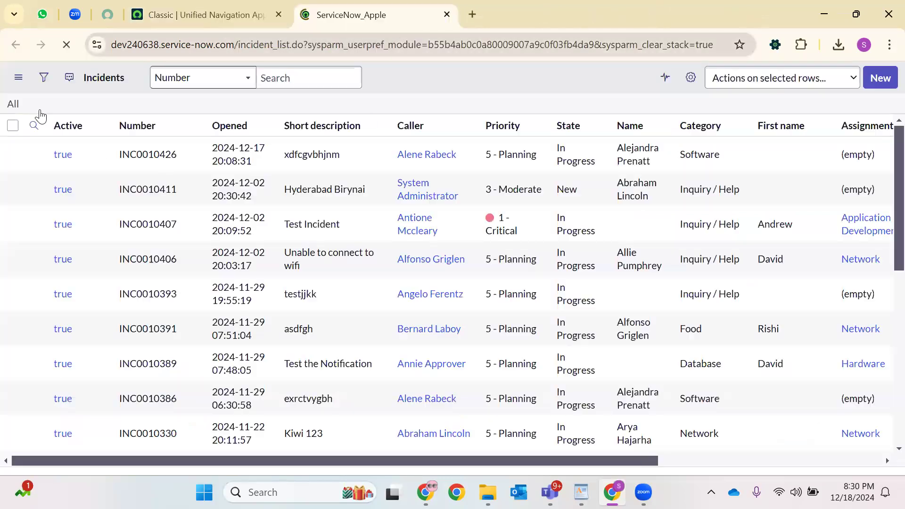
Apply the saved CAB Approval Filter to the incident list as the impersonated group member.
click(19, 77)
mouse_move(71, 99)
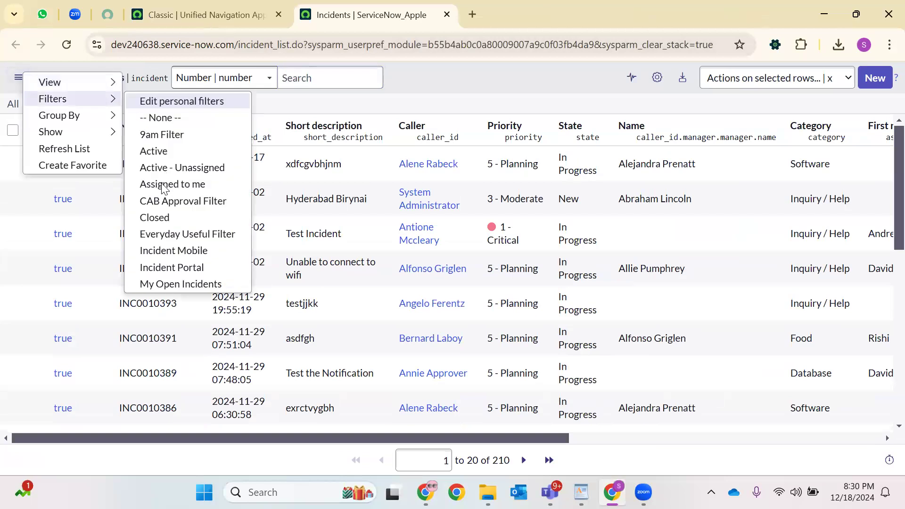
click(238, 206)
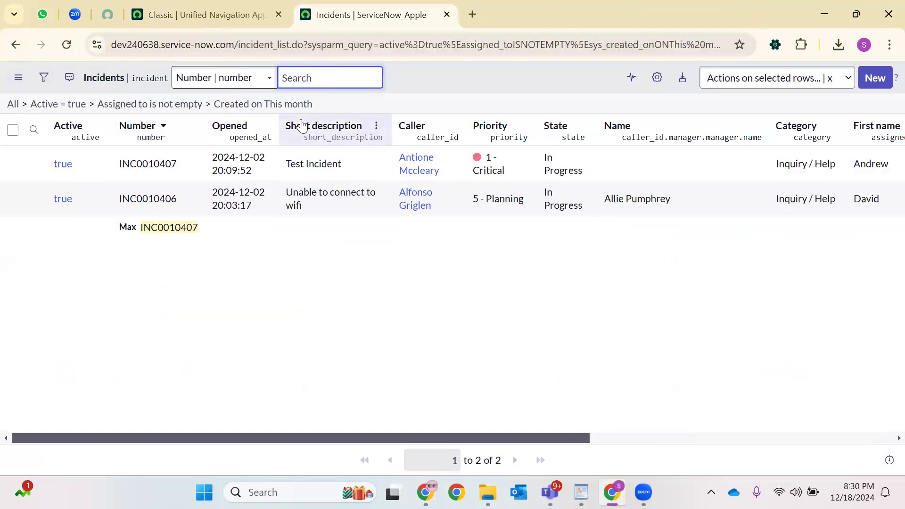
Return to the Service Operations Workspace tab, end the impersonation and check the signed-in account in the user menu.
click(177, 7)
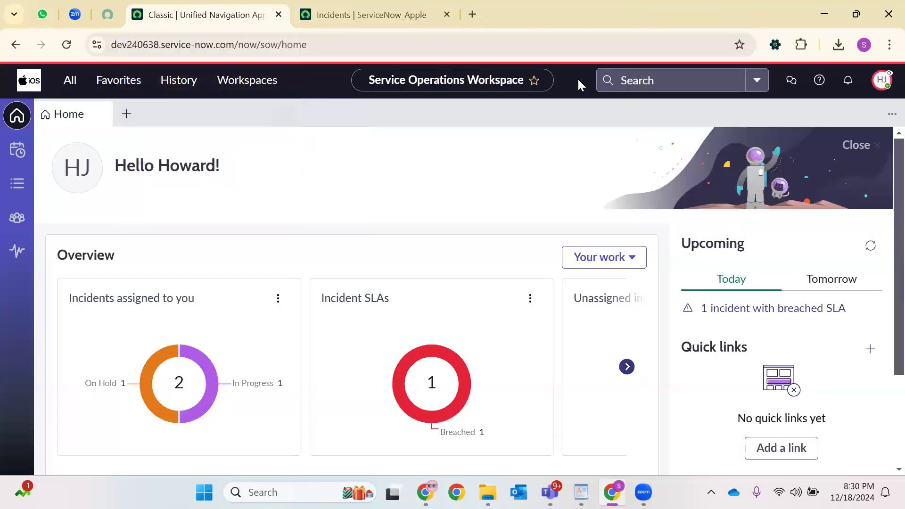
click(882, 81)
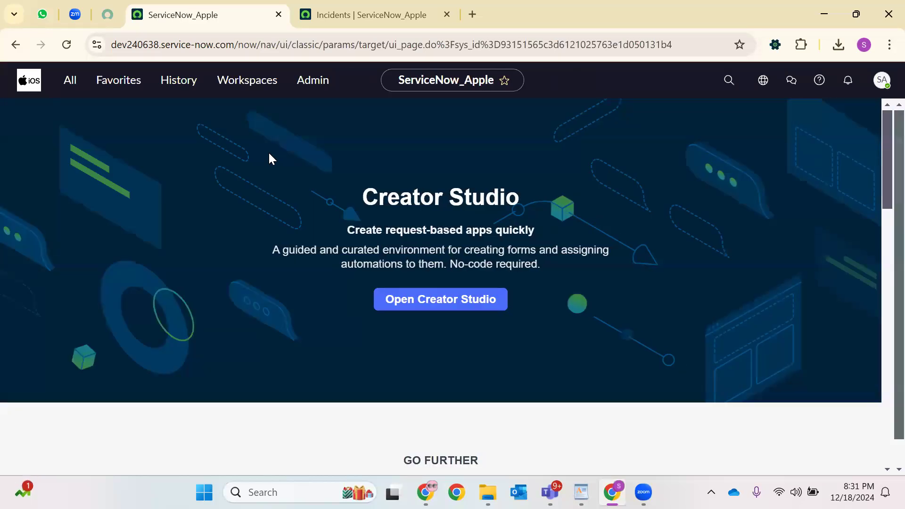
click(886, 86)
drag(773, 118, 888, 121)
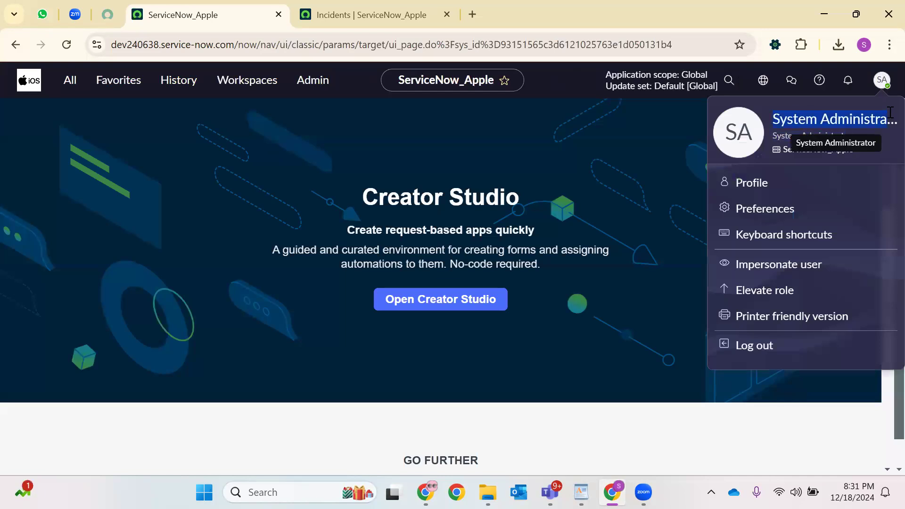
click(541, 127)
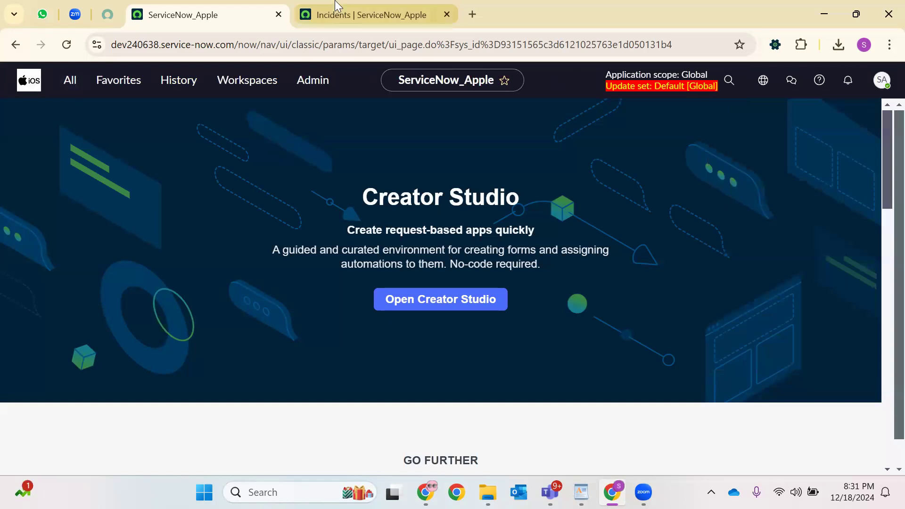
Close the leftover incident list tab and open the full incident list in a new tab with the navigator command Incident.LIST.
click(454, 15)
click(446, 14)
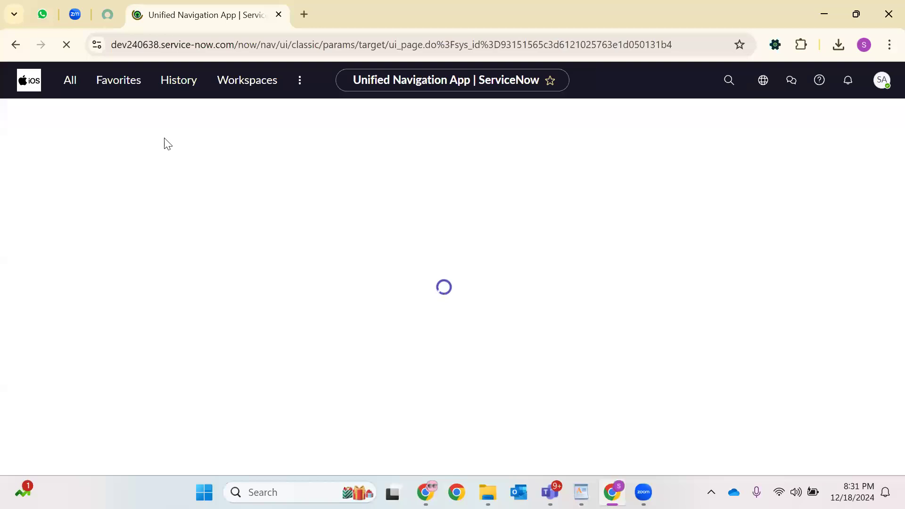
click(75, 85)
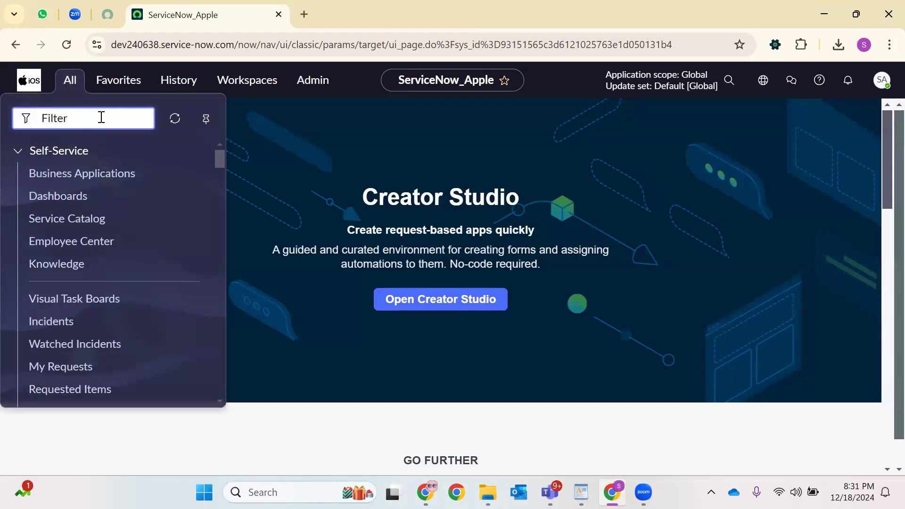
click(265, 139)
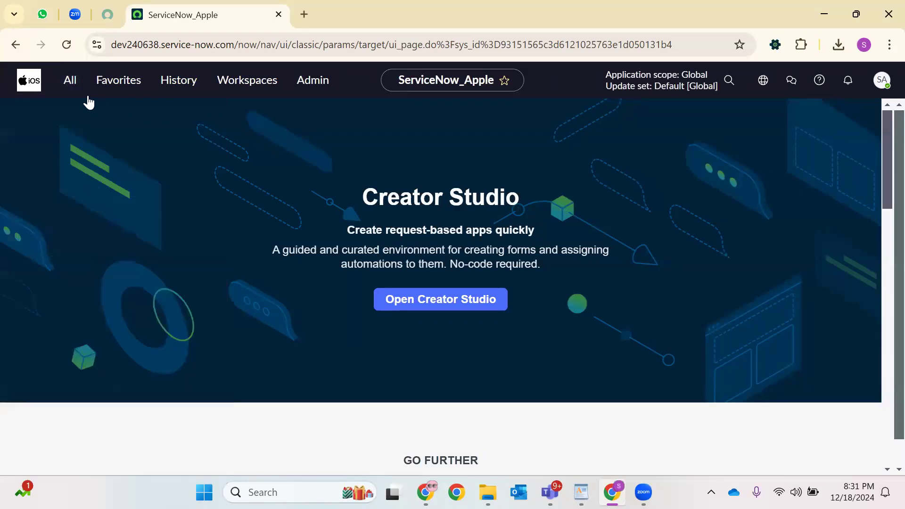
click(70, 80)
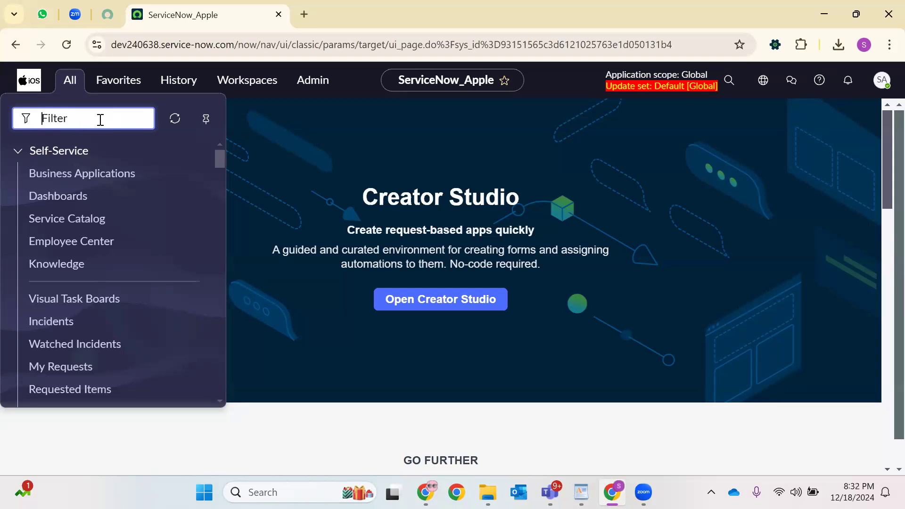
text(I)
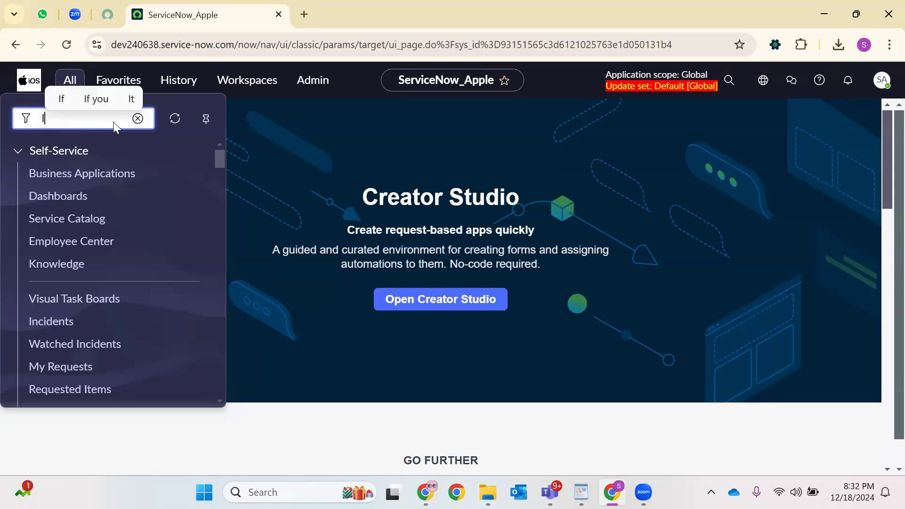
text(ncident.LIST)
key(Return)
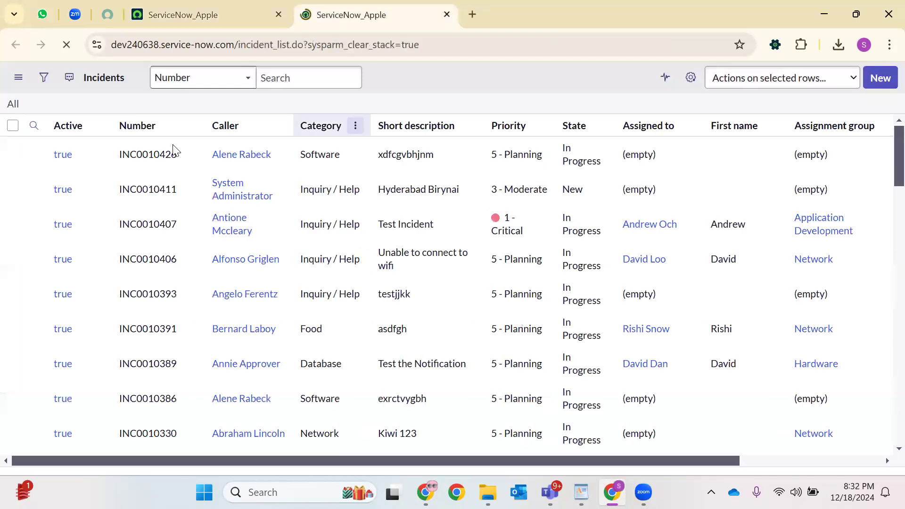
Filter the incident list by Created not on Today, run it and look over the results.
click(189, 125)
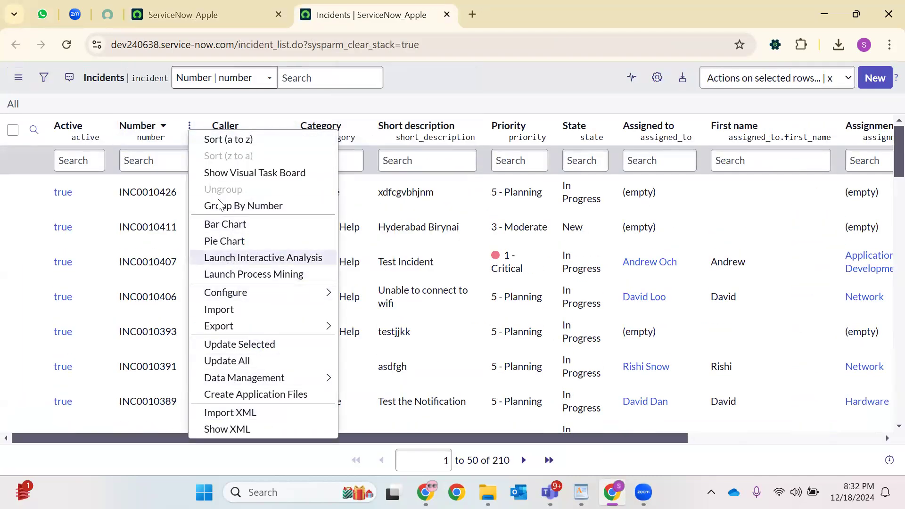
click(44, 77)
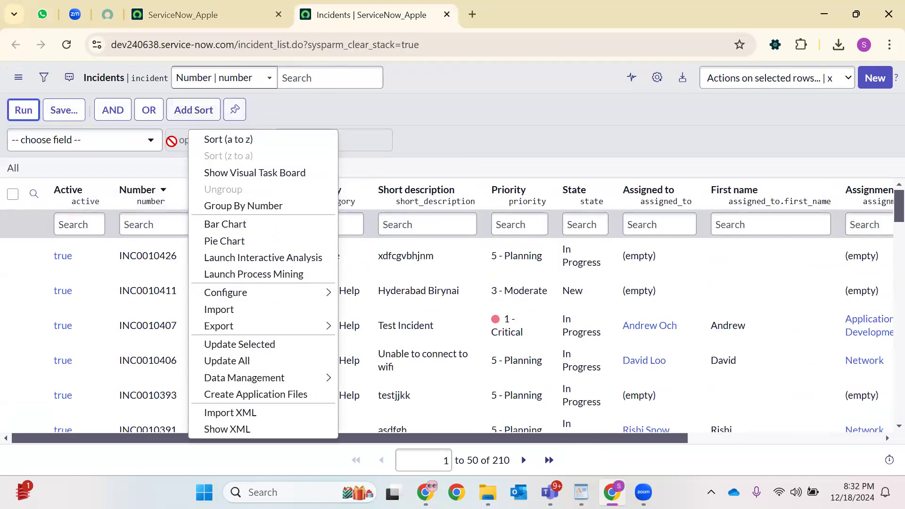
click(111, 141)
text(cre)
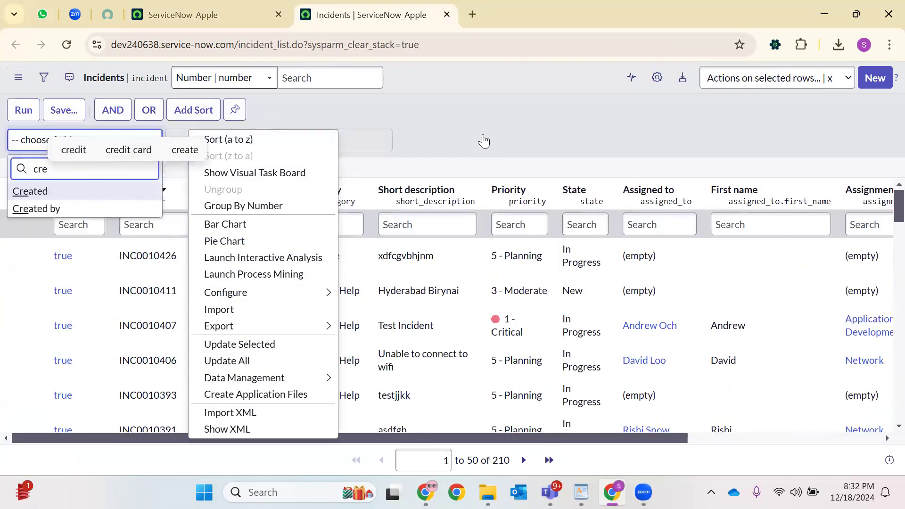
key(Return)
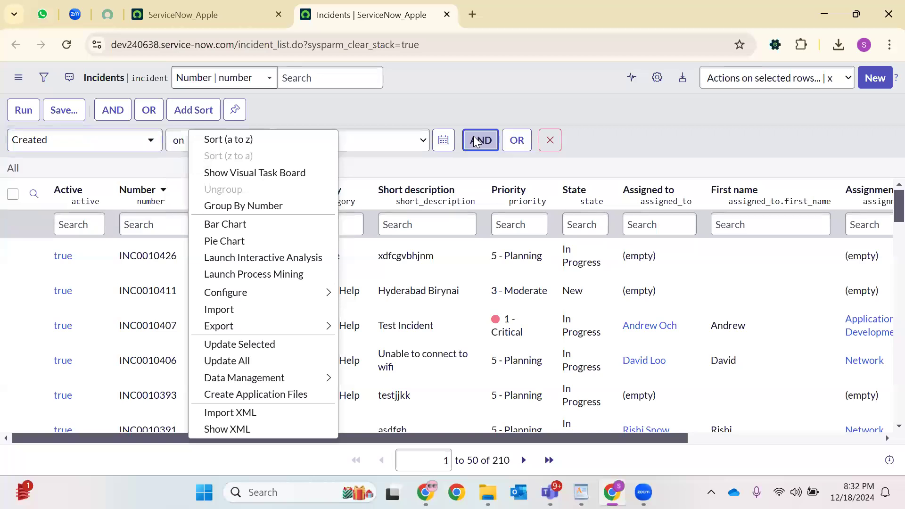
click(214, 161)
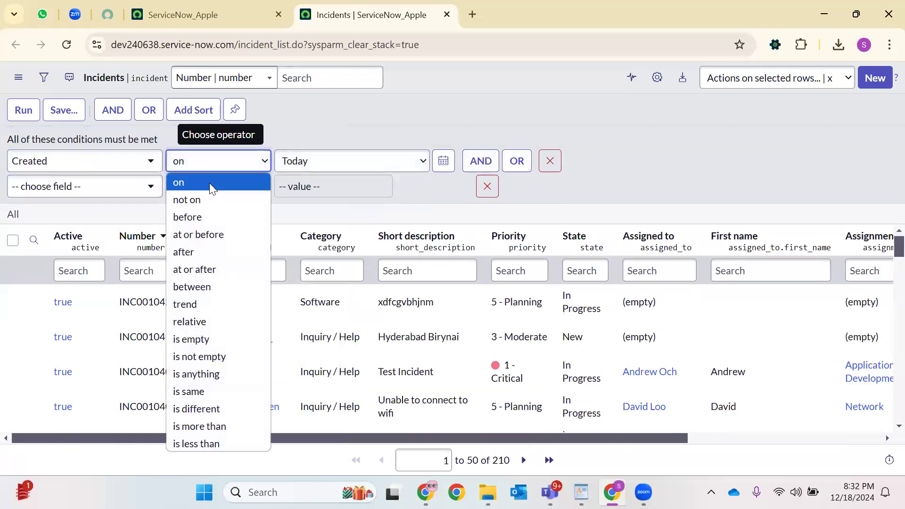
click(248, 193)
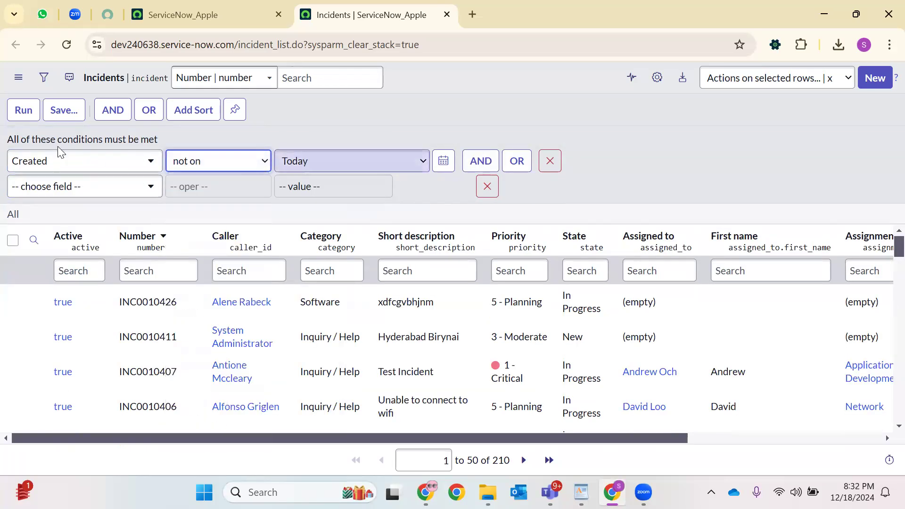
click(23, 109)
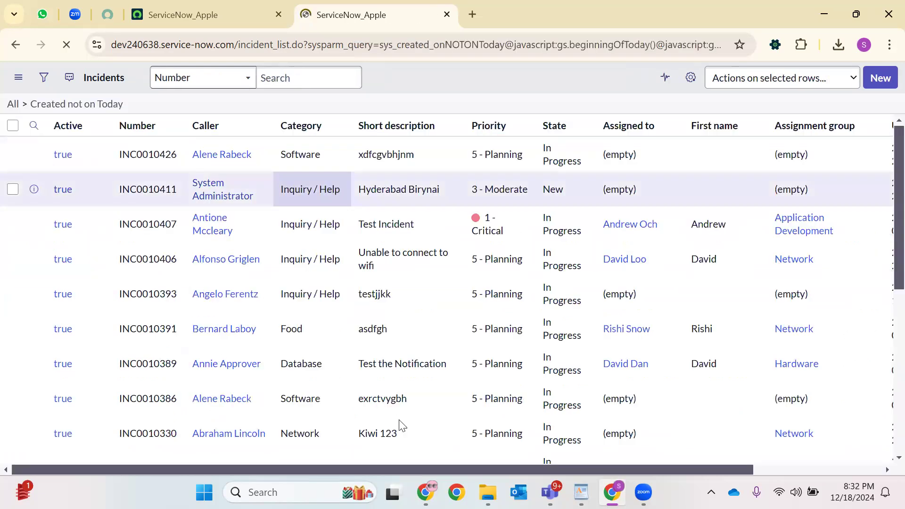
scroll(117, 144, down, 2)
scroll(286, 165, up, 1)
scroll(289, 170, up, 1)
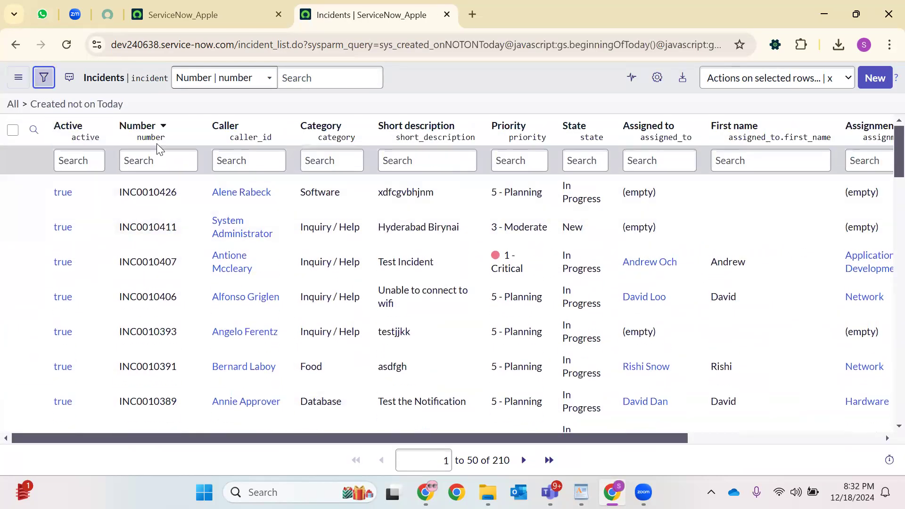
Change the Created condition's operator to before, keeping Today as the value, and run the filter.
click(172, 140)
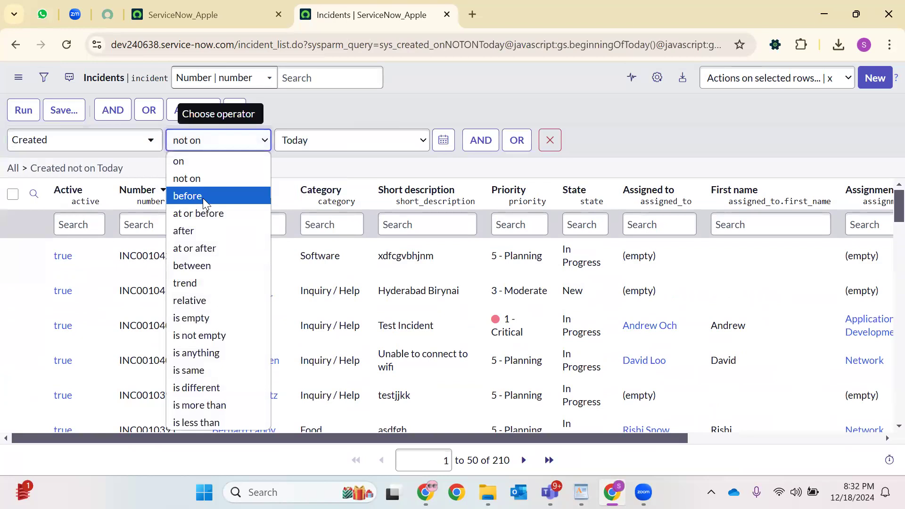
click(203, 198)
click(23, 109)
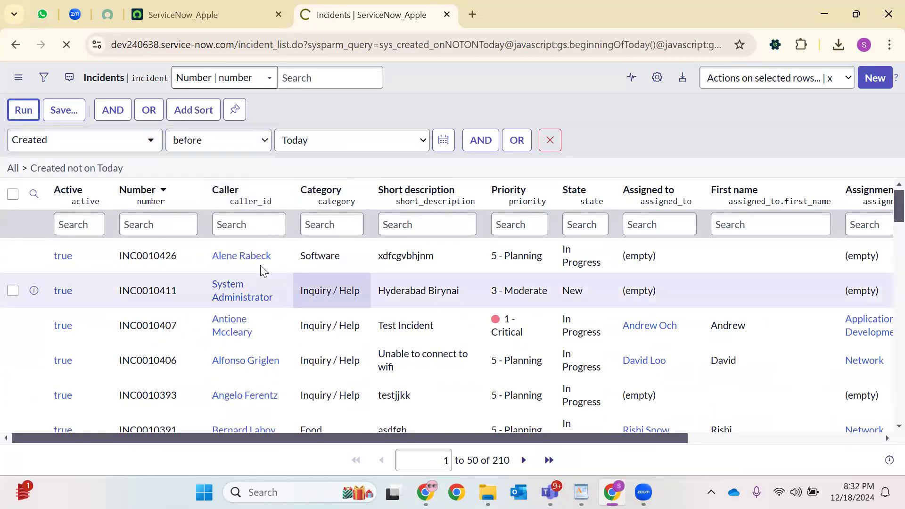
click(43, 78)
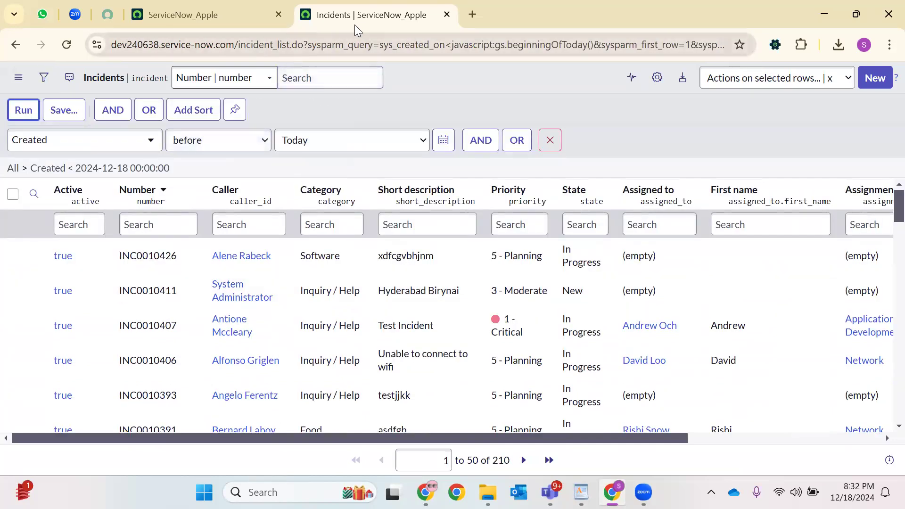
Duplicate the incident list tab, clearing the copy's filter to start a new incident record there.
right_click(377, 18)
click(434, 141)
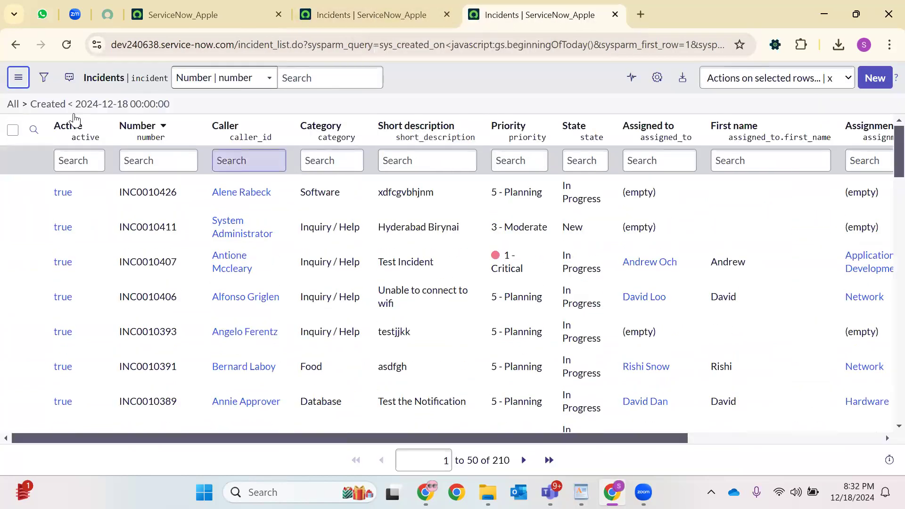
click(13, 103)
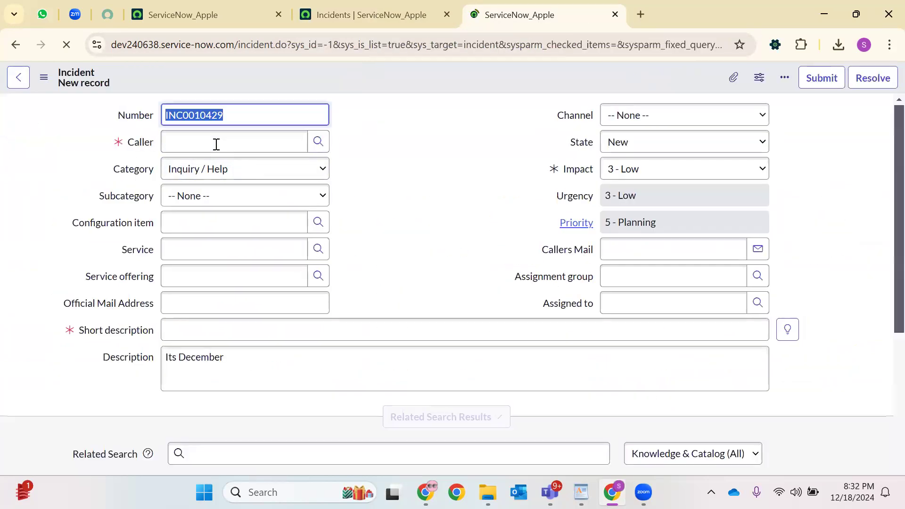
Choose an existing user as the caller, enter the short description "test filters" and submit the new incident.
click(216, 144)
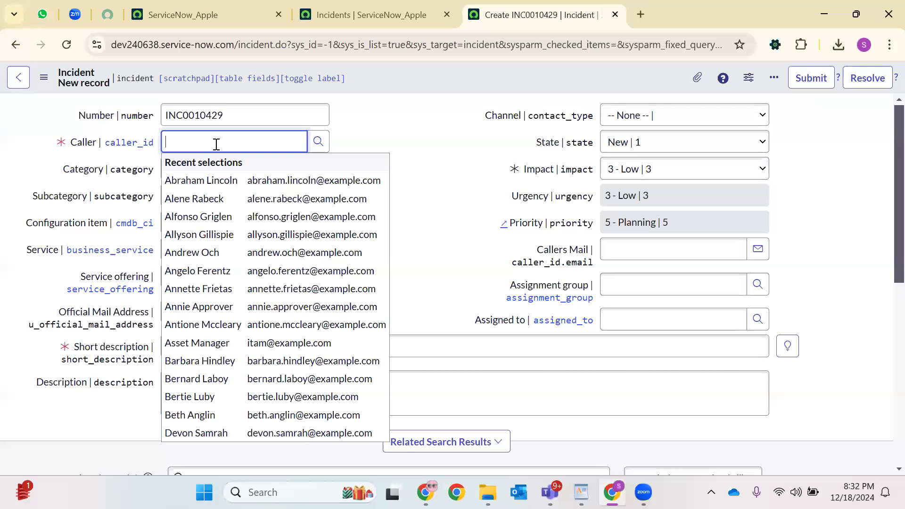
text(**)
click(199, 253)
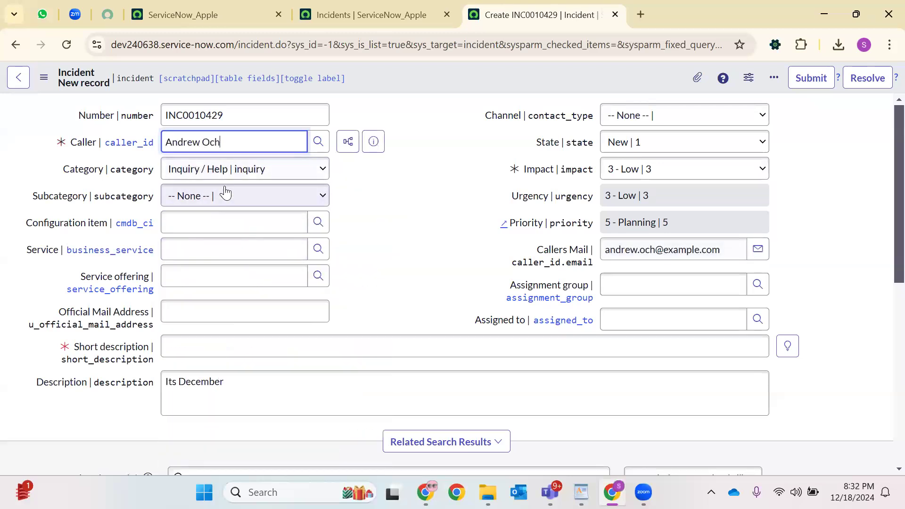
click(226, 346)
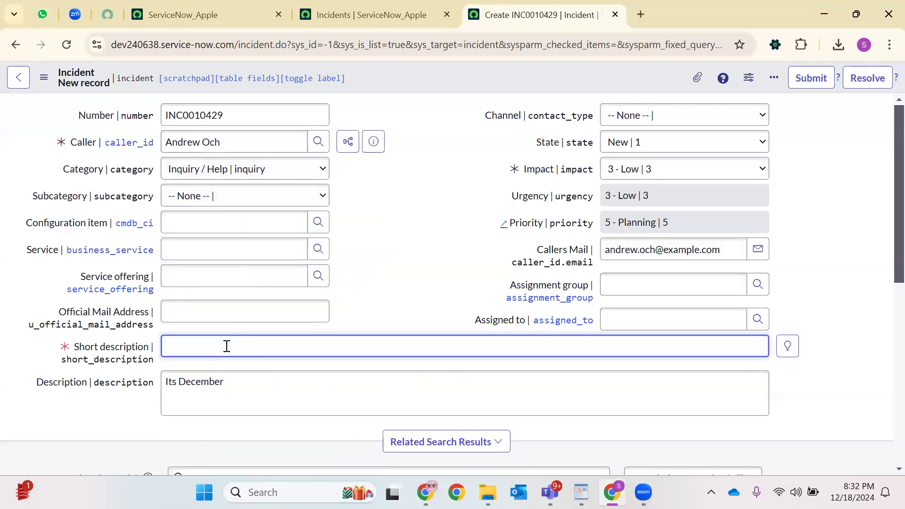
text(test filters)
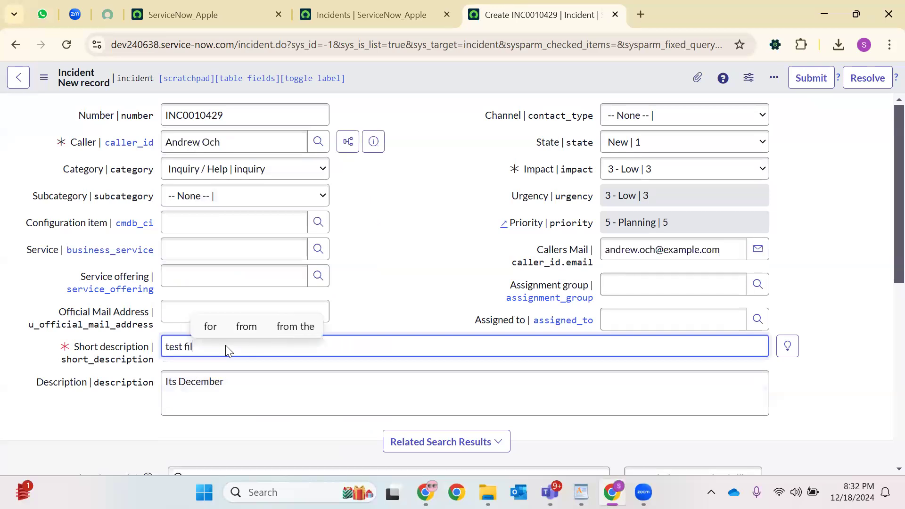
click(796, 79)
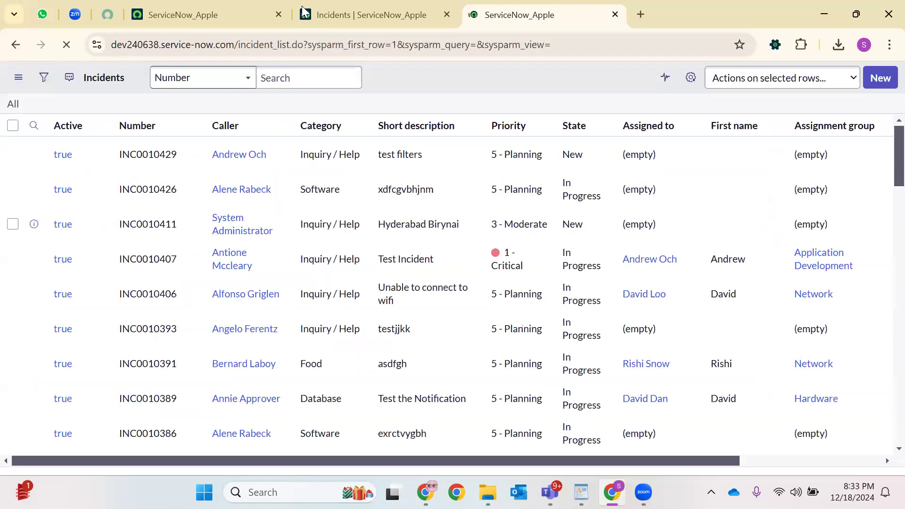
Run a Created on Today filter in the original incident list tab and check the short description of the new incident.
click(330, 15)
click(199, 165)
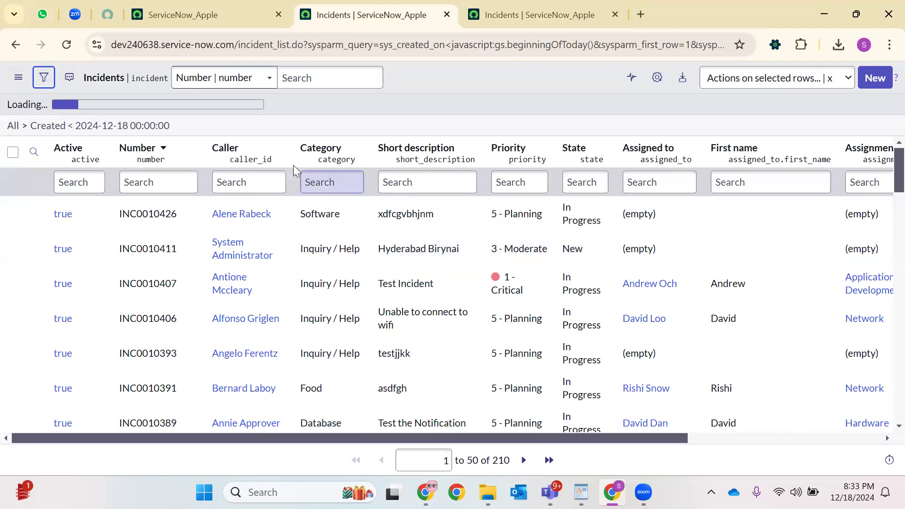
click(257, 146)
click(196, 158)
click(21, 113)
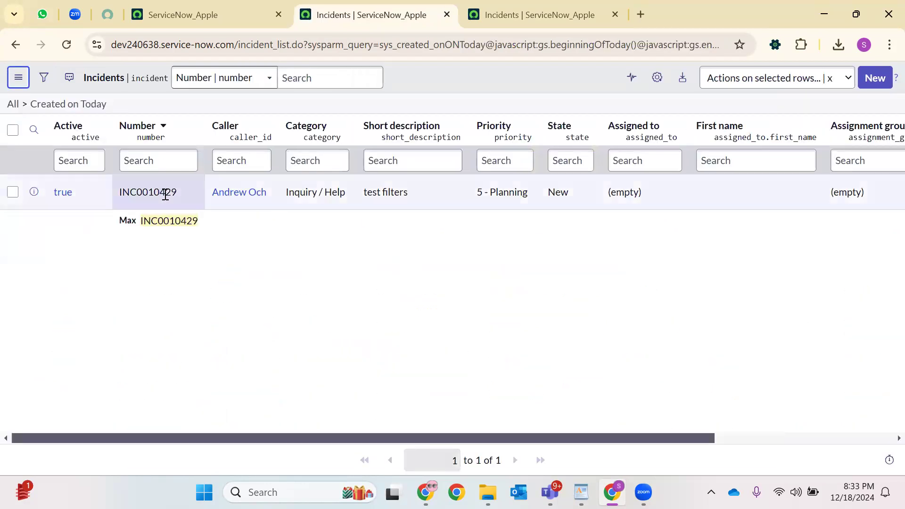
double_click(409, 192)
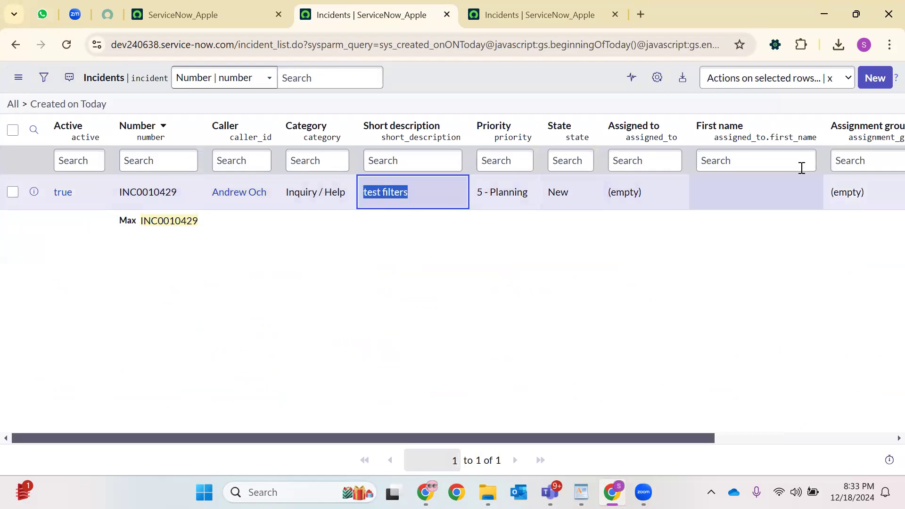
Add the Created and Created by columns to the incident list and check their values for the new incident.
click(657, 78)
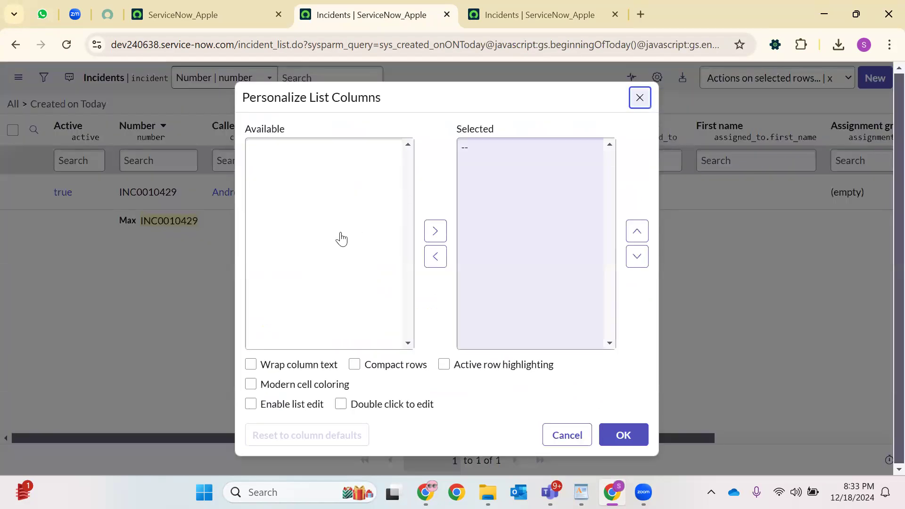
scroll(297, 261, down, 1)
scroll(297, 261, down, 6)
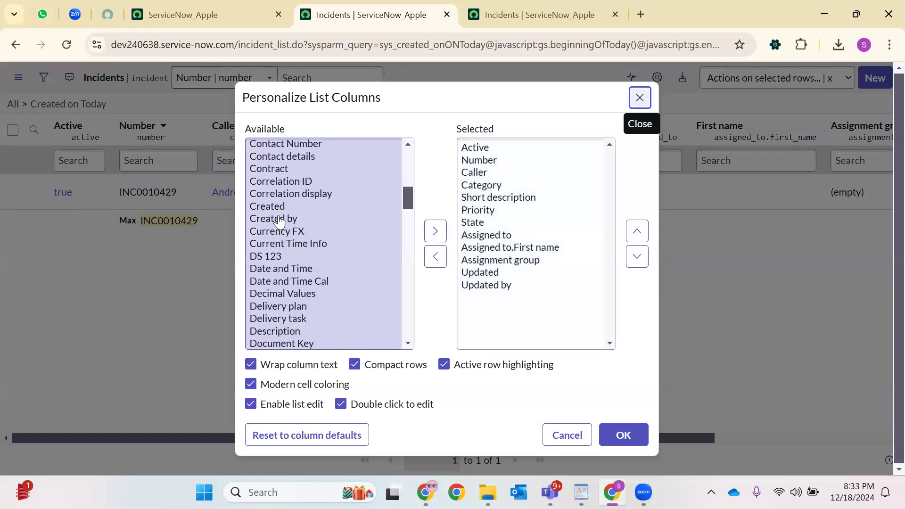
click(277, 207)
double_click(307, 208)
click(308, 208)
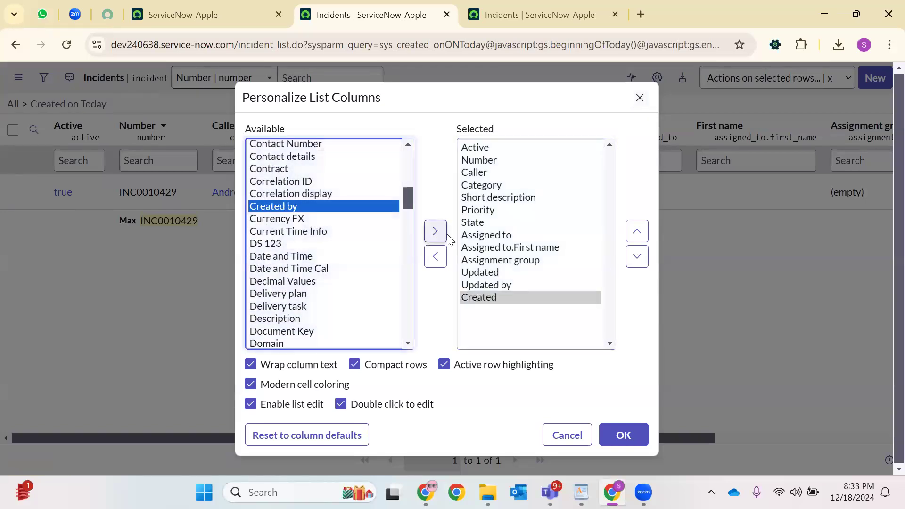
click(435, 231)
scroll(347, 246, down, 4)
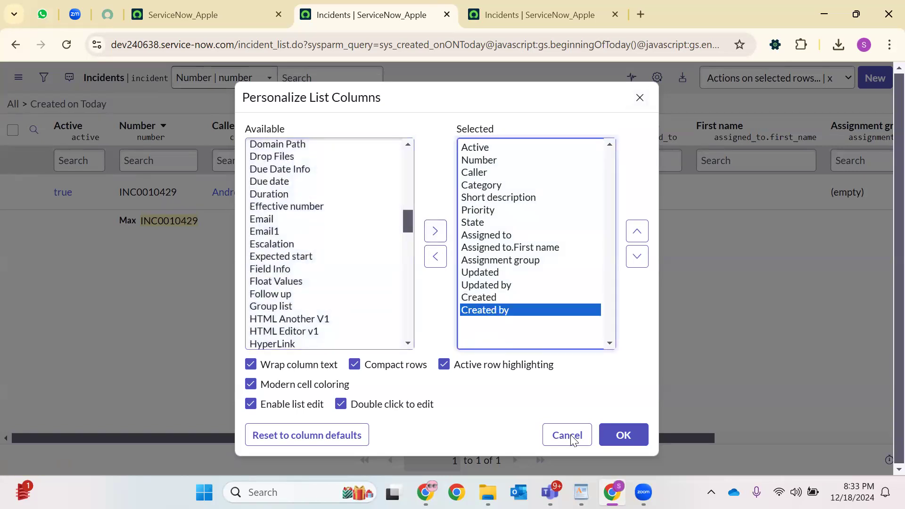
click(625, 443)
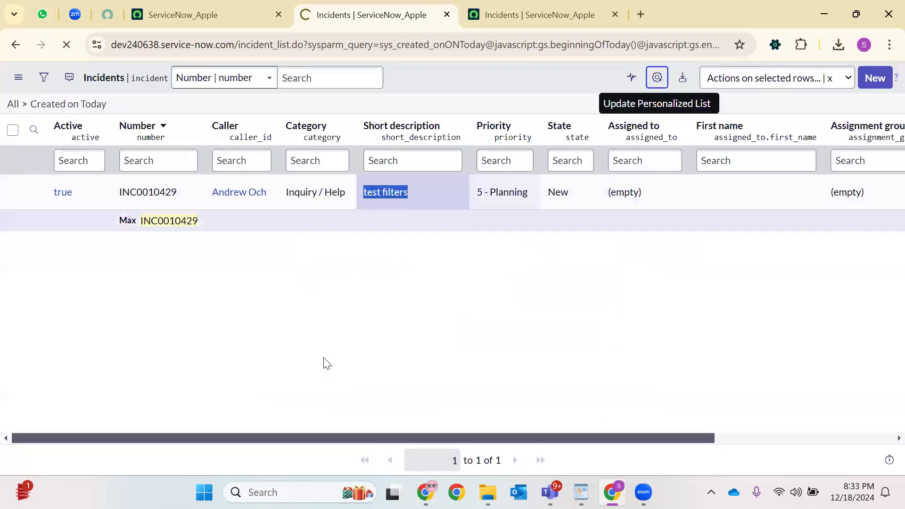
drag(408, 440, 658, 443)
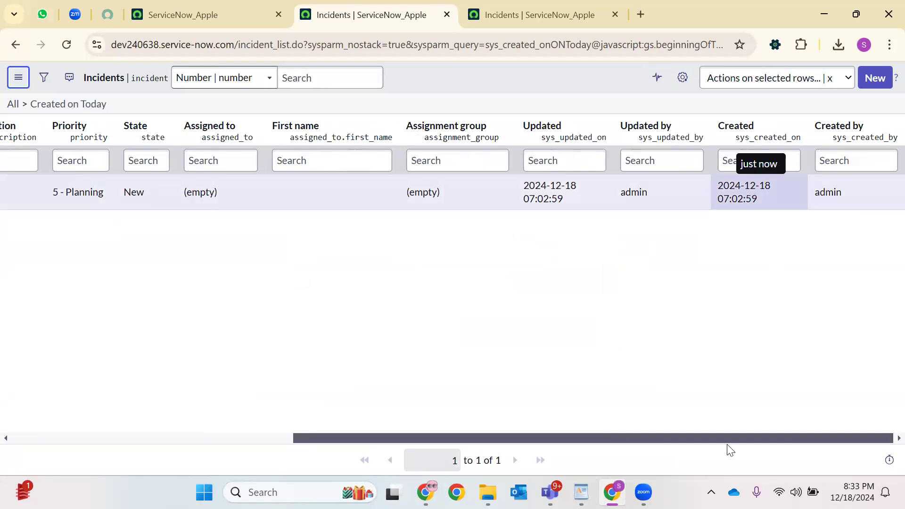
drag(727, 442, 424, 441)
Set the Created condition's operator to before with the value Today and run the filter.
click(44, 78)
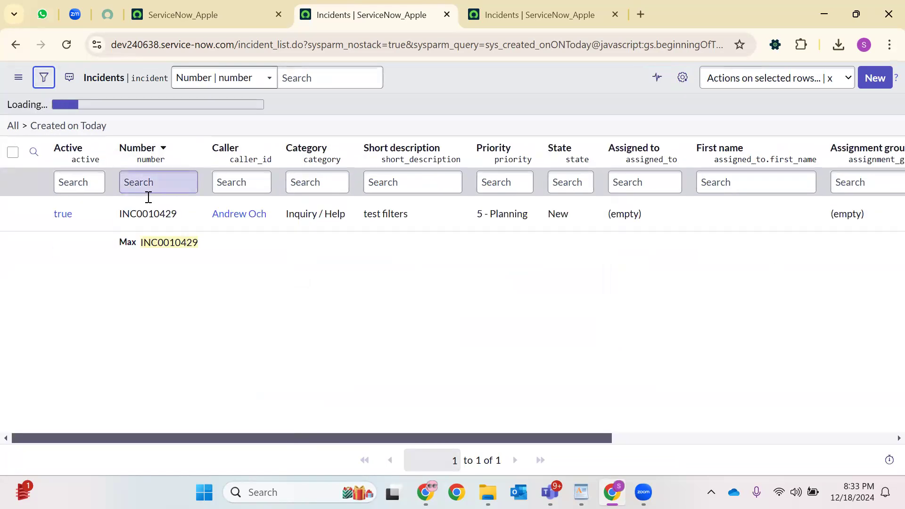
click(236, 139)
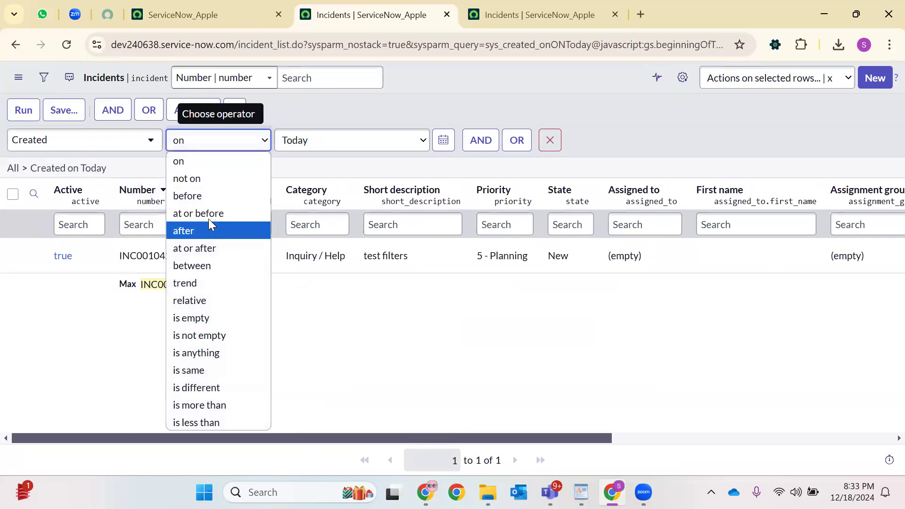
click(187, 196)
click(23, 110)
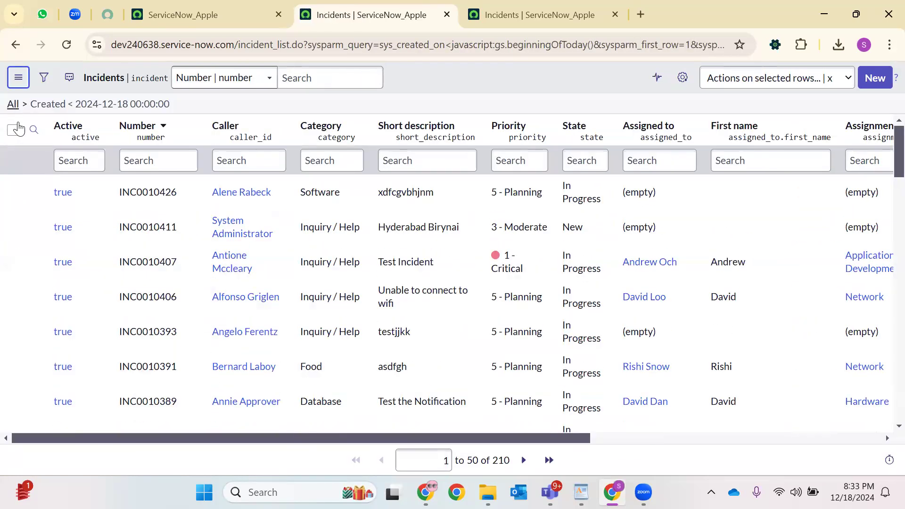
Clear the filter back to all incidents, build a Created after Today condition and run it.
click(12, 104)
click(44, 77)
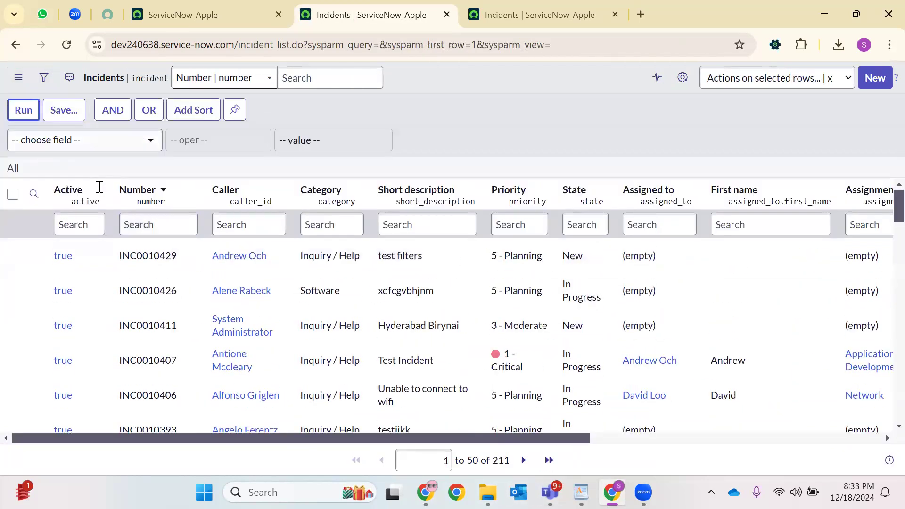
text(cre)
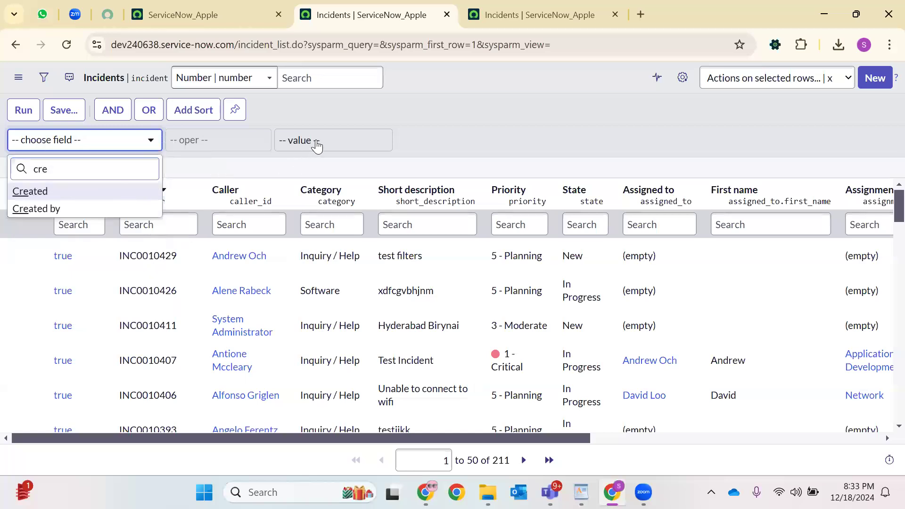
key(Return)
click(301, 145)
click(218, 141)
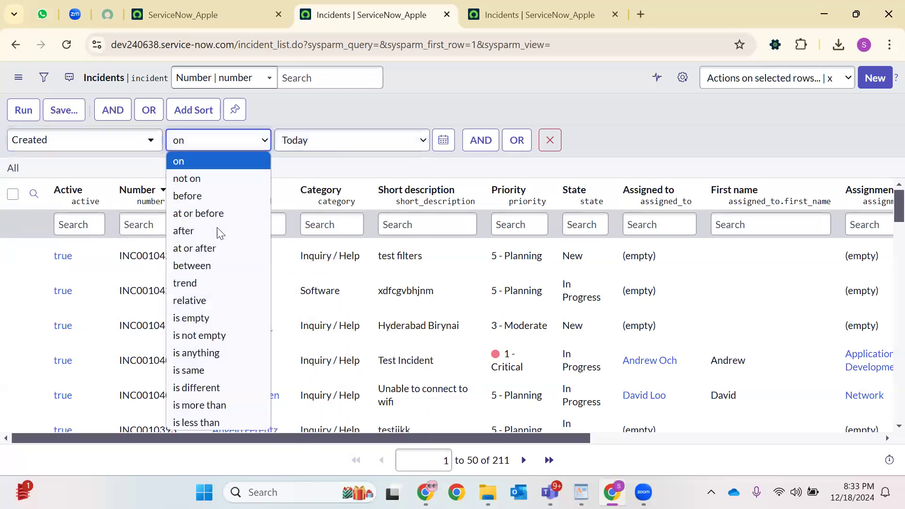
click(218, 231)
click(23, 110)
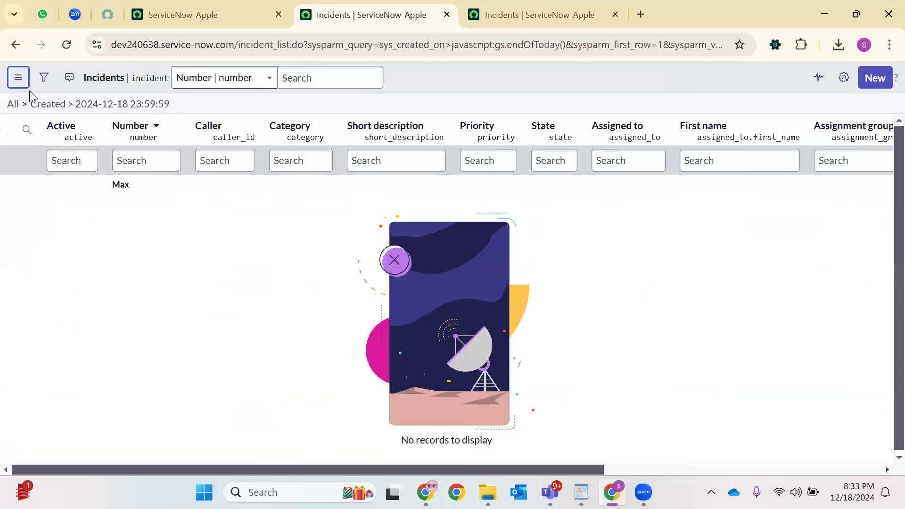
Reopen the filter conditions and show the operator choices for the Created condition.
click(44, 78)
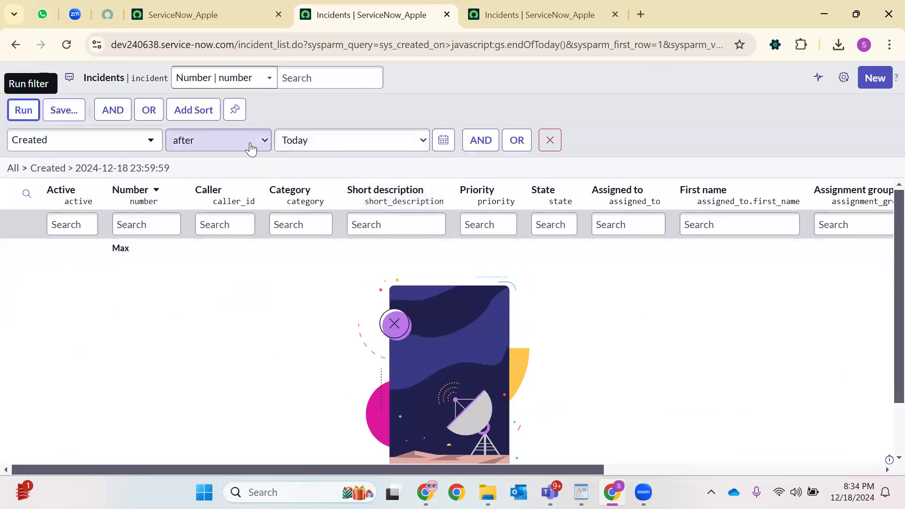
click(250, 149)
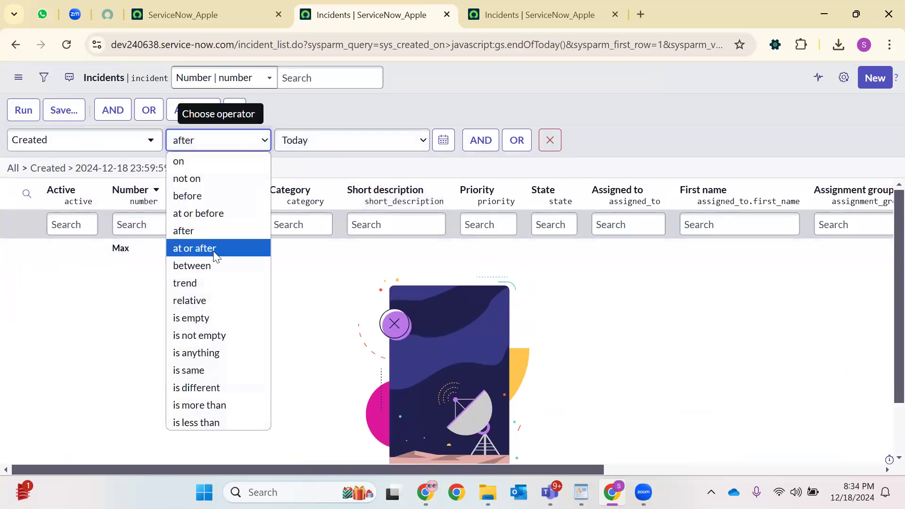
Filter the incidents to those created between Last month and This month, and run the filter.
click(289, 162)
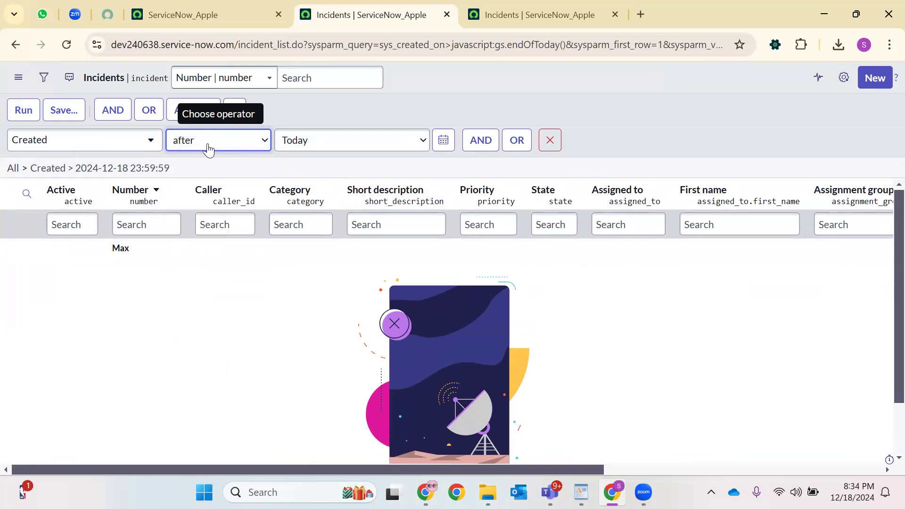
click(415, 145)
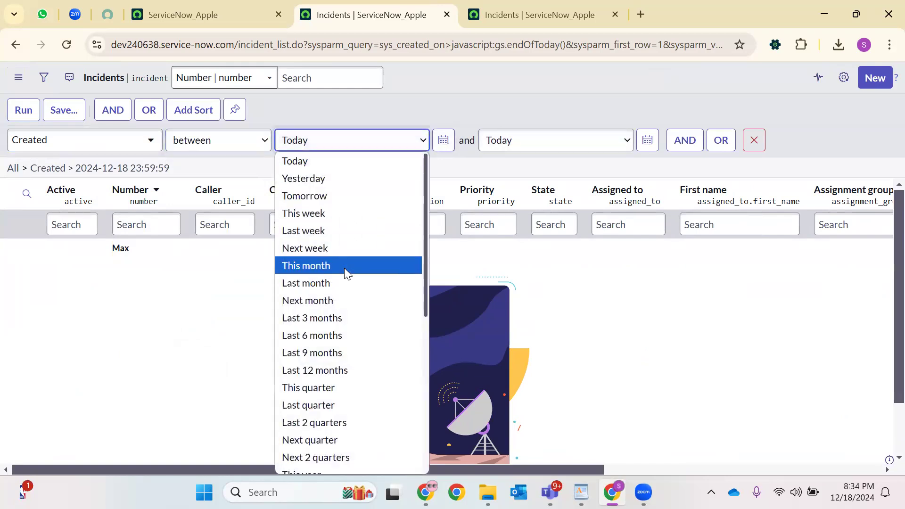
click(342, 283)
click(579, 141)
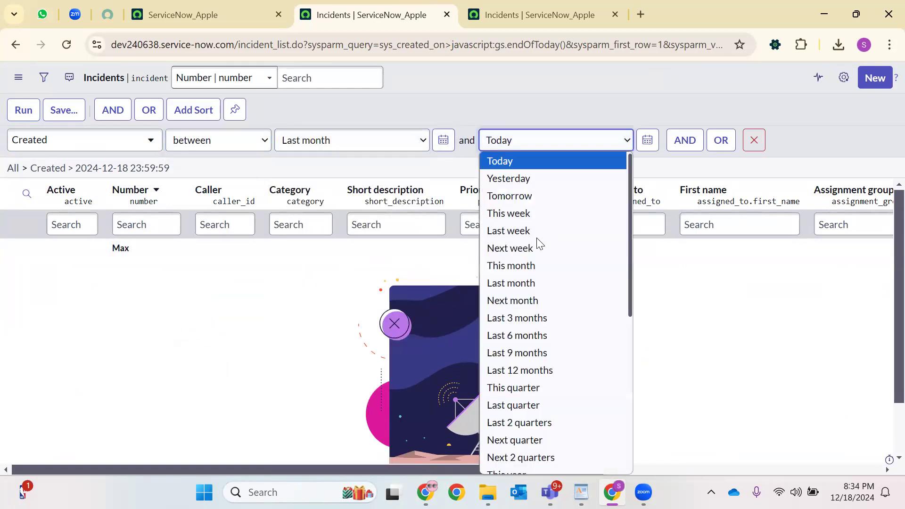
click(526, 264)
click(21, 111)
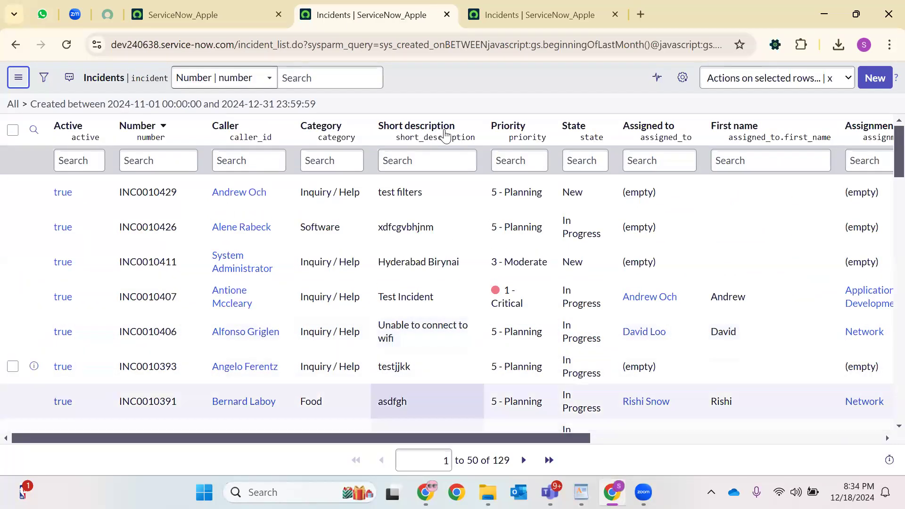
key(Tab)
key(Return)
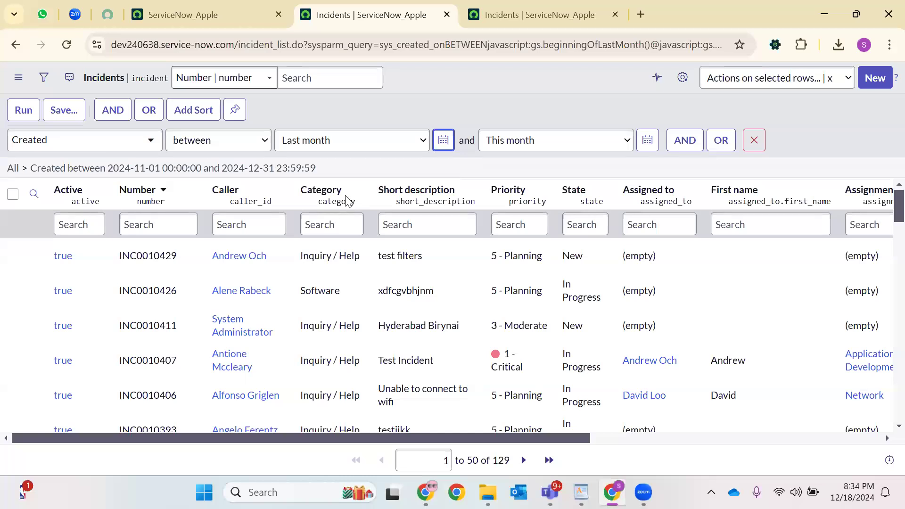
key(Return)
click(254, 161)
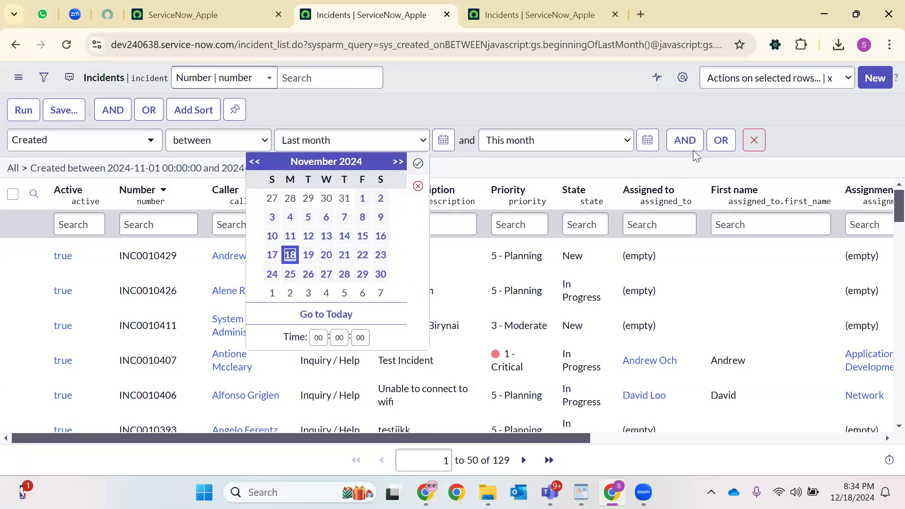
click(655, 143)
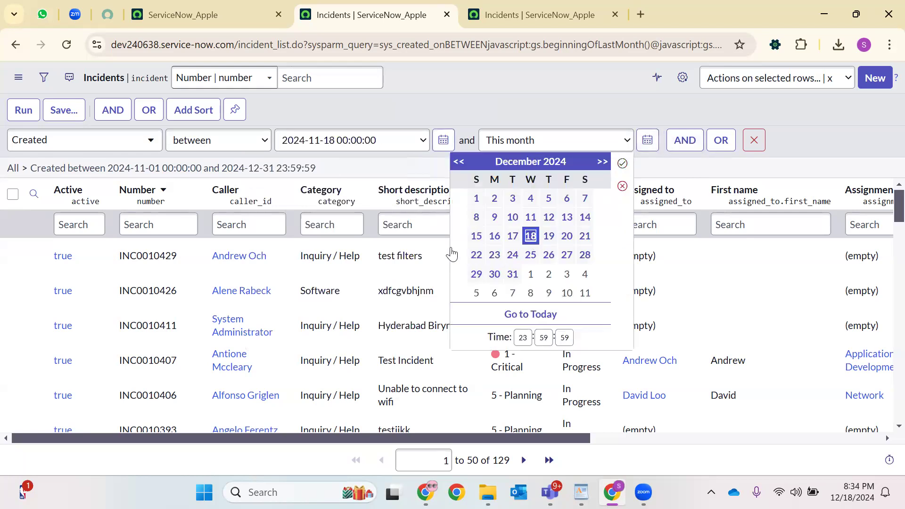
click(618, 164)
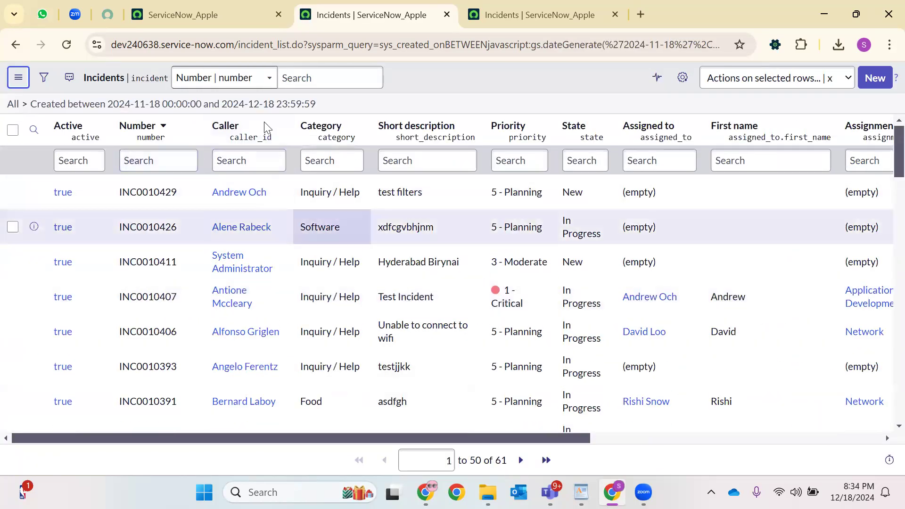
Change the Created condition to trend on Tuesday and run the filter.
scroll(195, 196, down, 10)
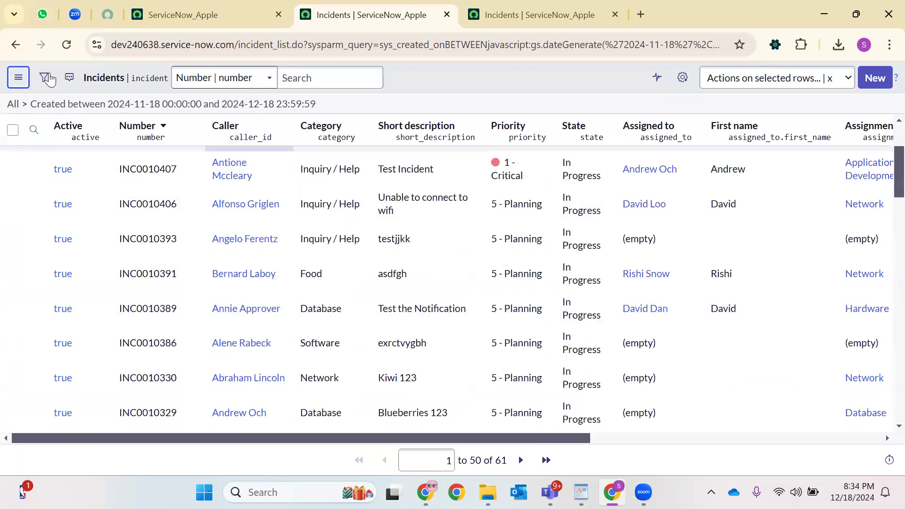
scroll(198, 195, up, 12)
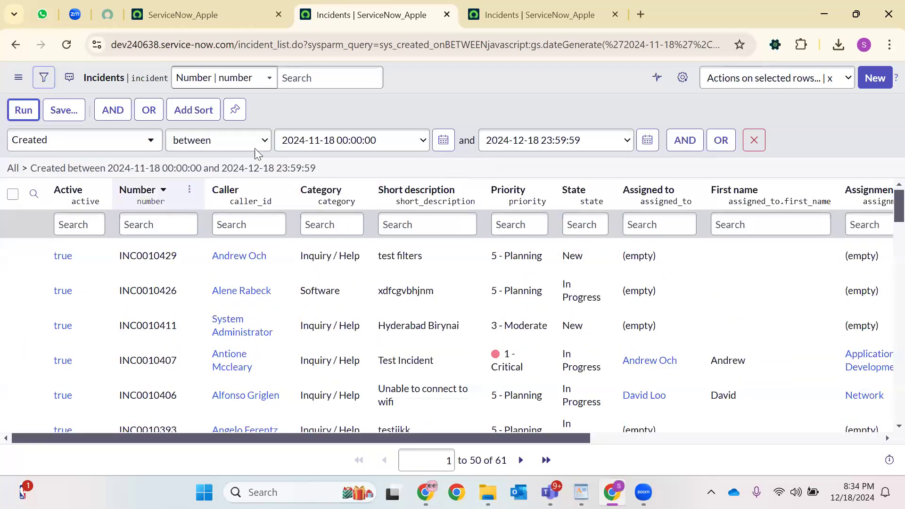
click(257, 140)
click(86, 126)
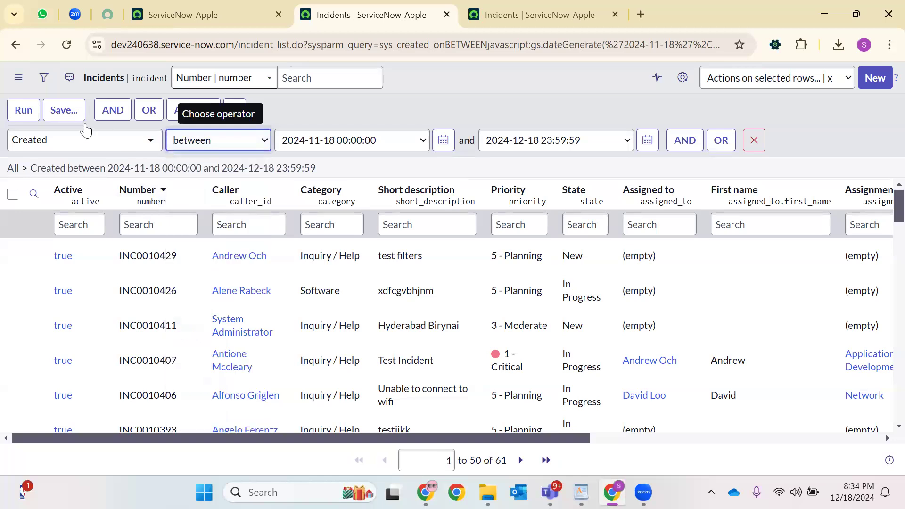
key(Down)
click(461, 141)
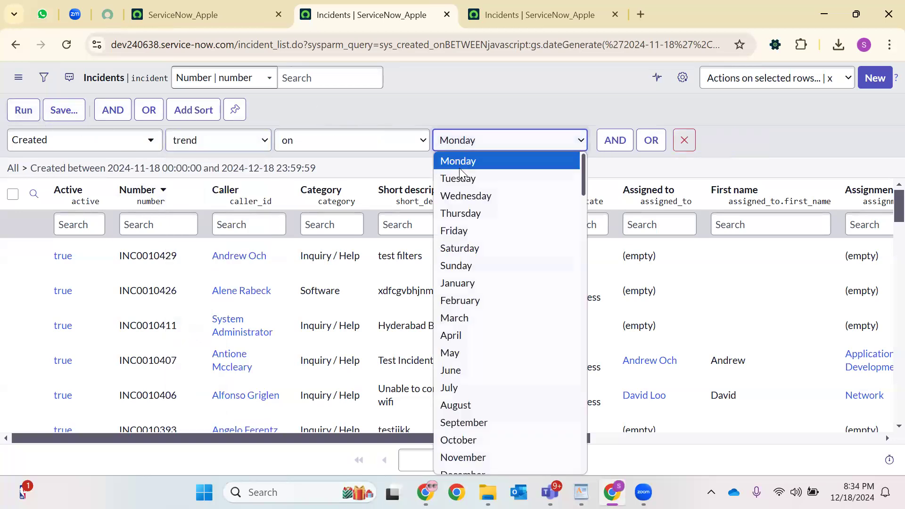
key(Return)
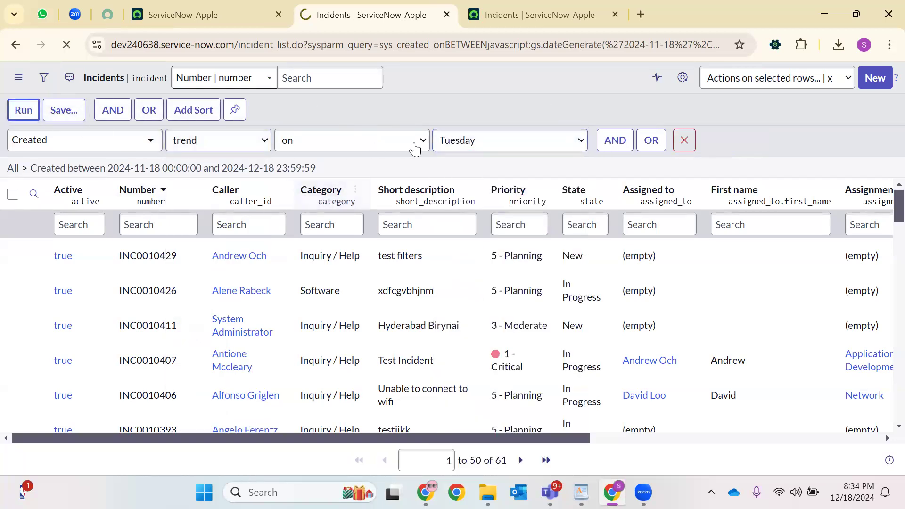
Examine the Tuesday results and the other periods offered for the Created trend condition, including weeks and hours.
scroll(303, 154, down, 3)
scroll(282, 160, up, 3)
click(43, 77)
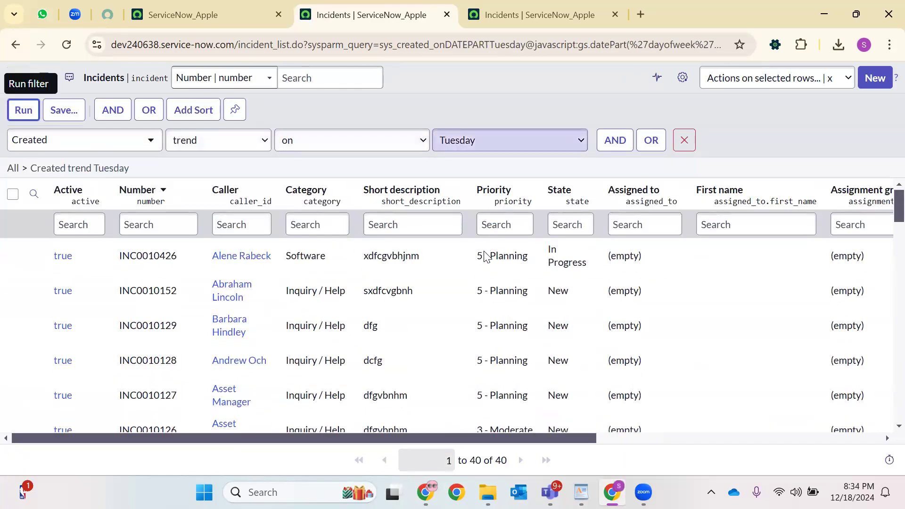
click(483, 140)
scroll(483, 219, down, 10)
scroll(483, 219, up, 3)
scroll(483, 219, down, 5)
scroll(485, 220, down, 10)
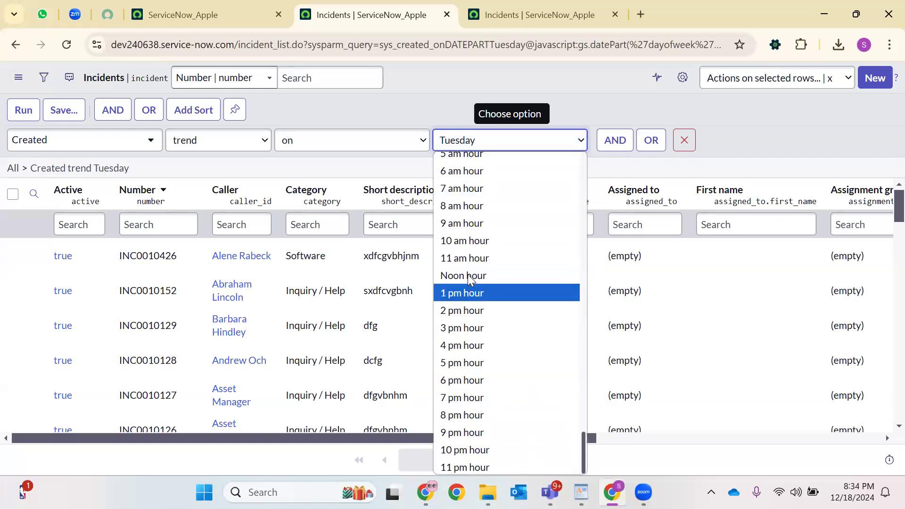
scroll(467, 245, up, 3)
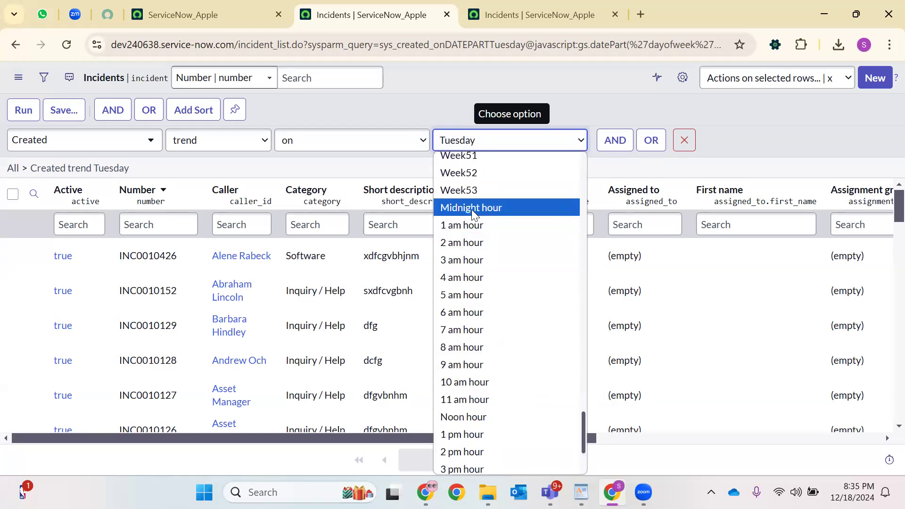
scroll(490, 189, up, 15)
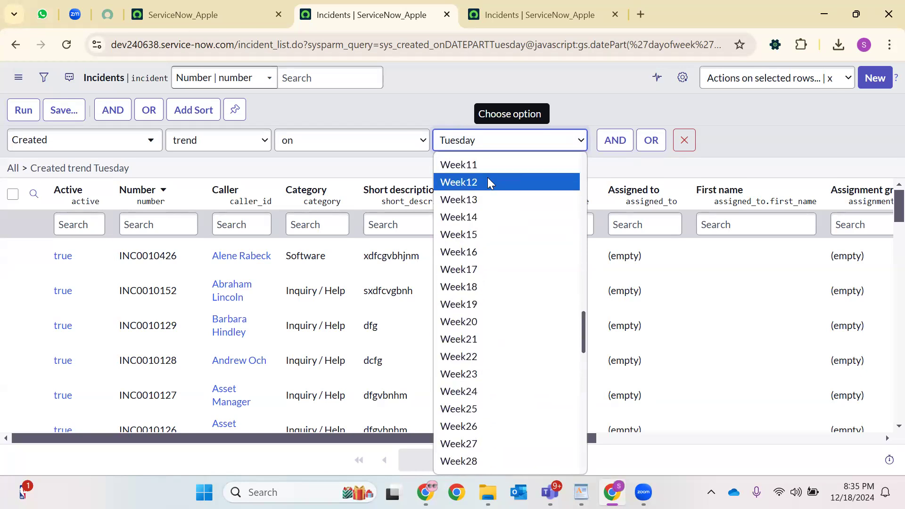
Change the Created condition to relative, before 10 Minutes ago, and run the filter.
click(177, 148)
click(209, 299)
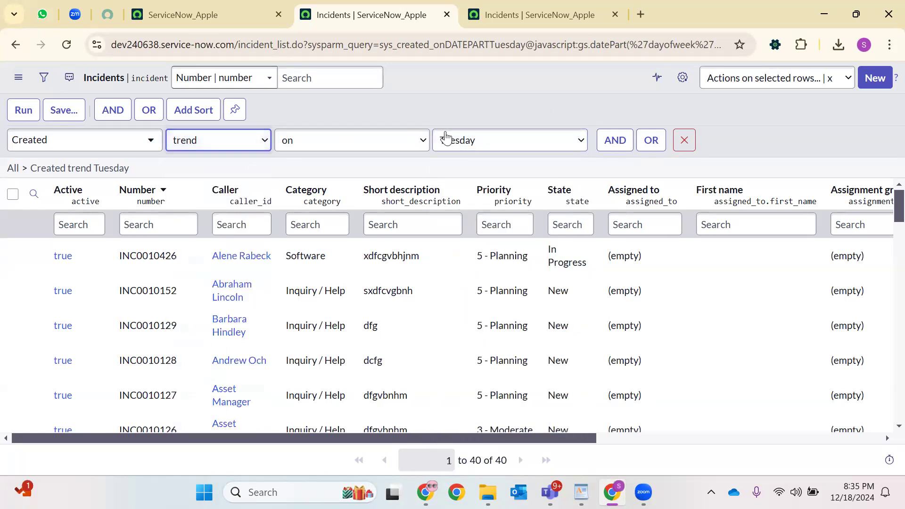
click(465, 140)
click(410, 143)
click(302, 179)
click(443, 140)
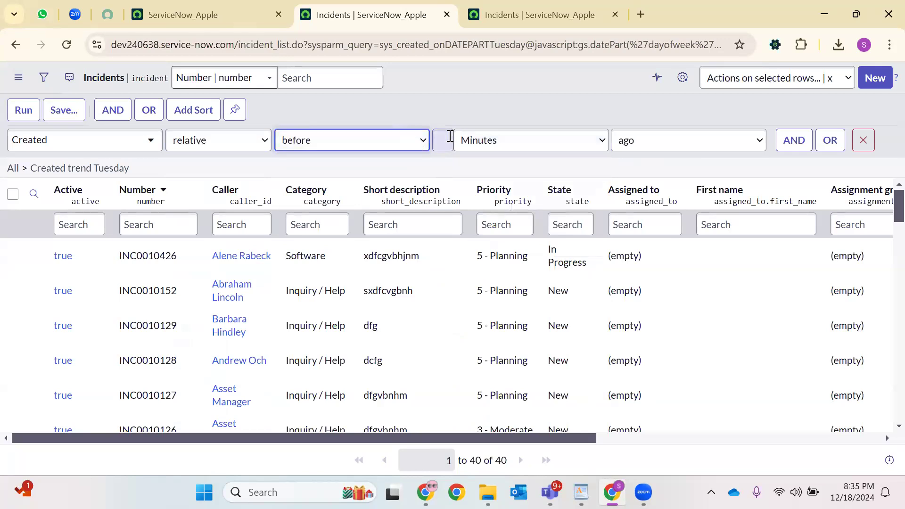
text(10)
click(24, 110)
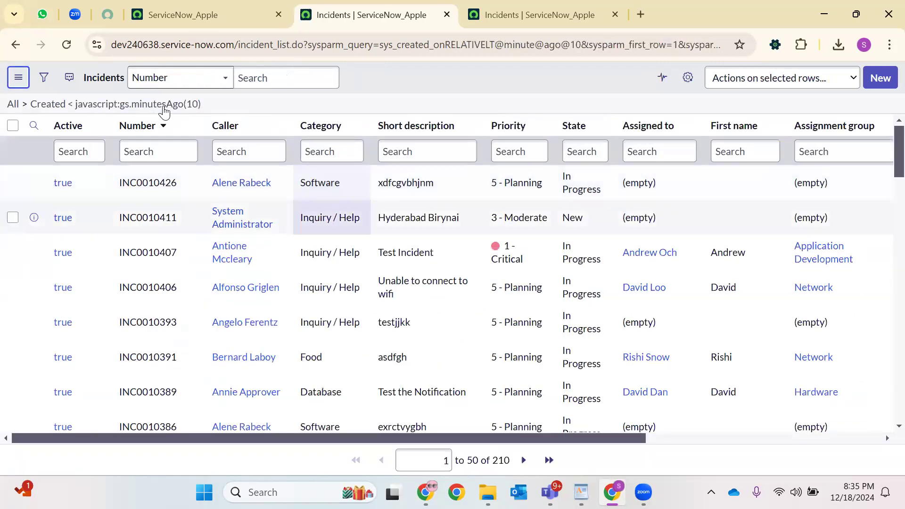
Change the Created condition to is different, comparing the Hour from the Updated field.
scroll(377, 348, down, 3)
scroll(377, 348, up, 3)
click(43, 77)
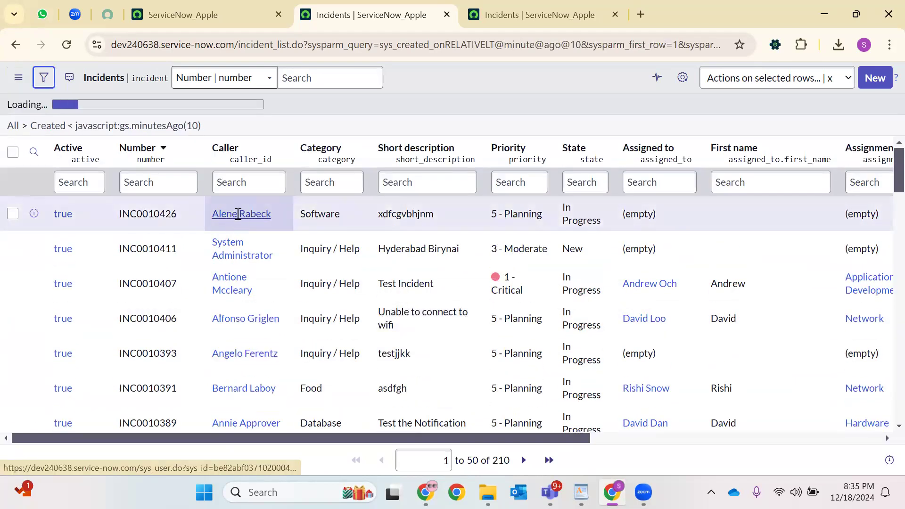
click(213, 140)
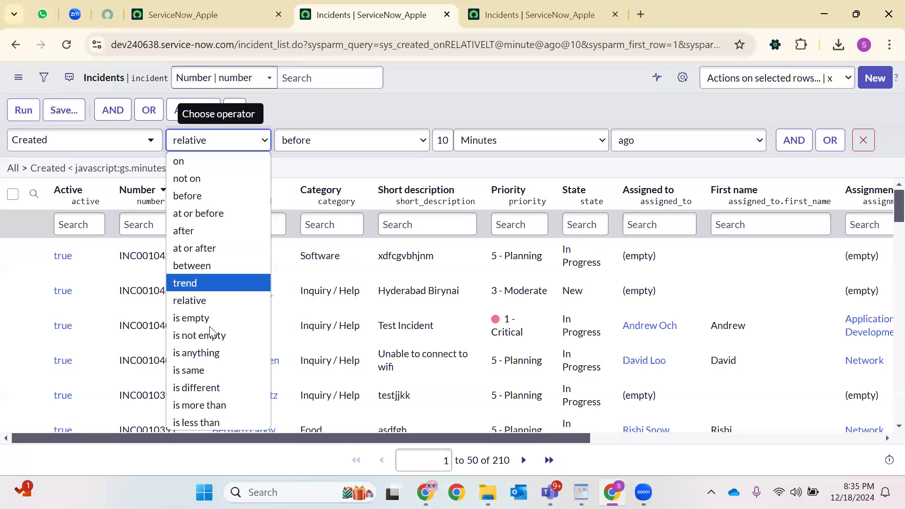
click(282, 349)
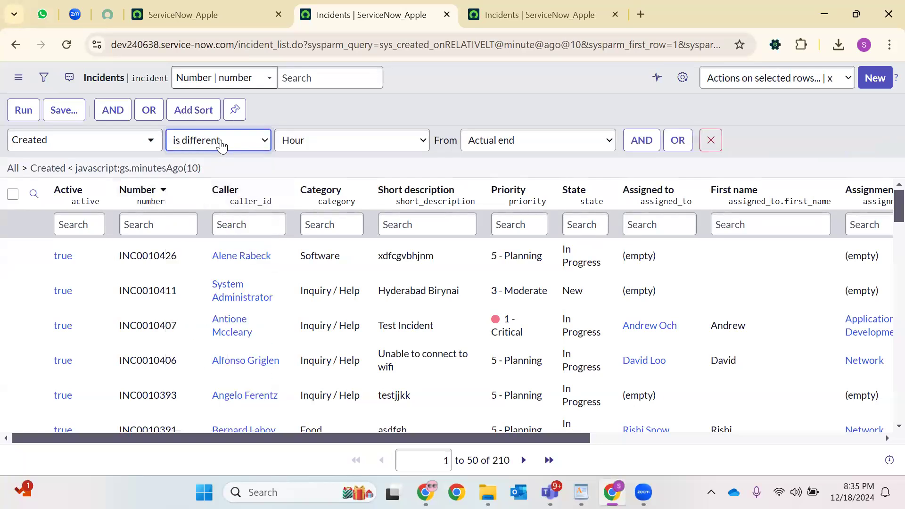
click(358, 144)
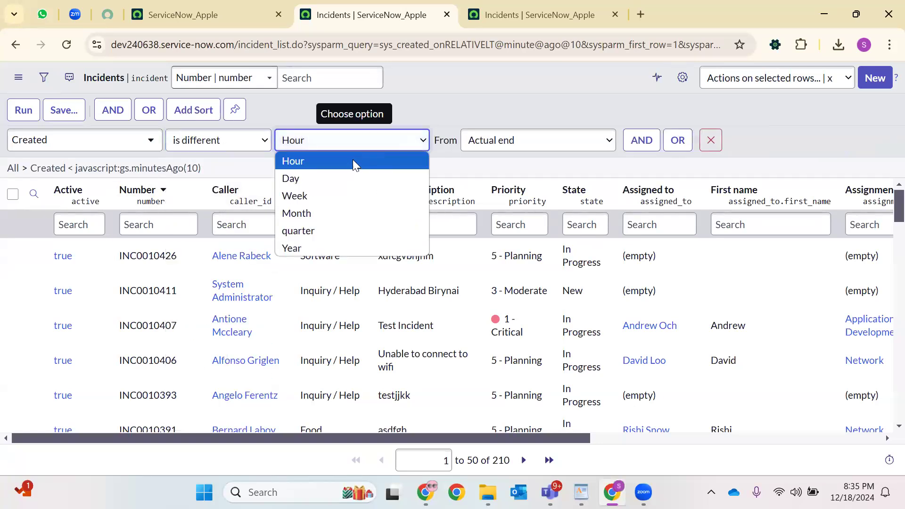
click(325, 168)
click(510, 144)
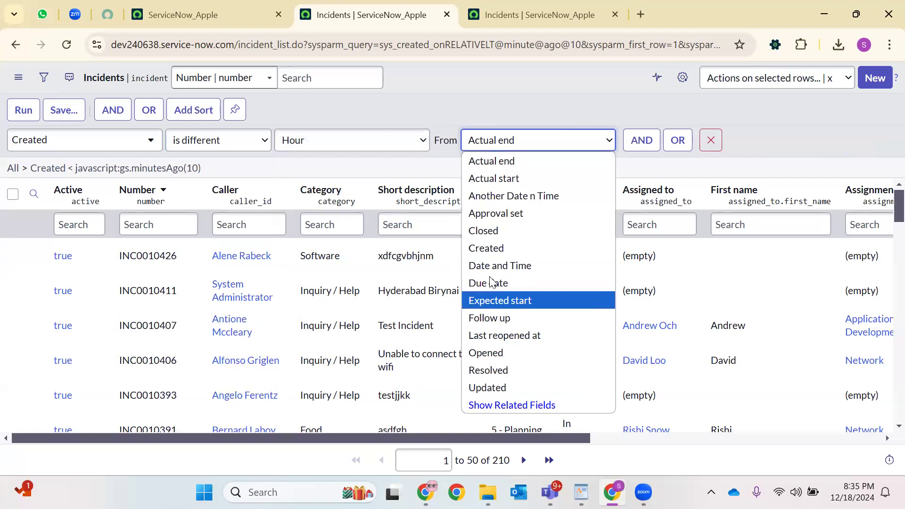
click(500, 388)
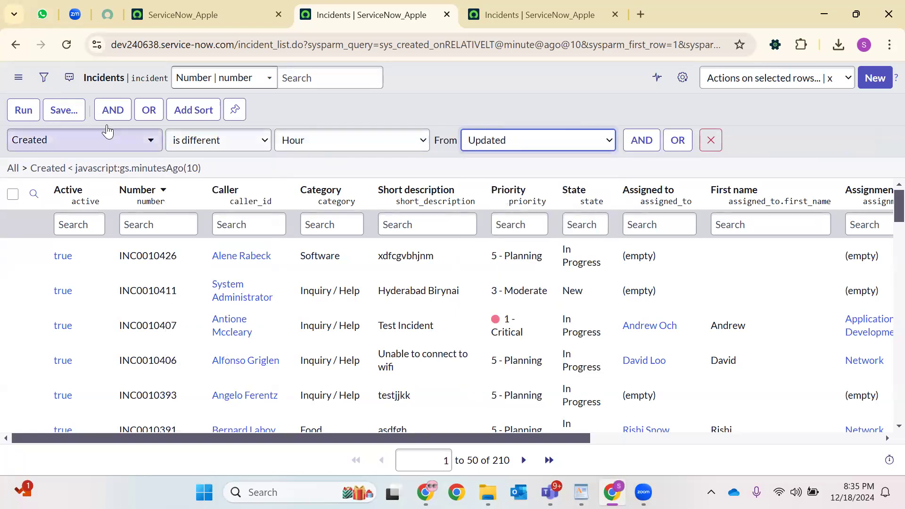
Try Week as the comparison unit, return it to Hour, run the filter and compare the incidents' Updated and Created values.
click(325, 144)
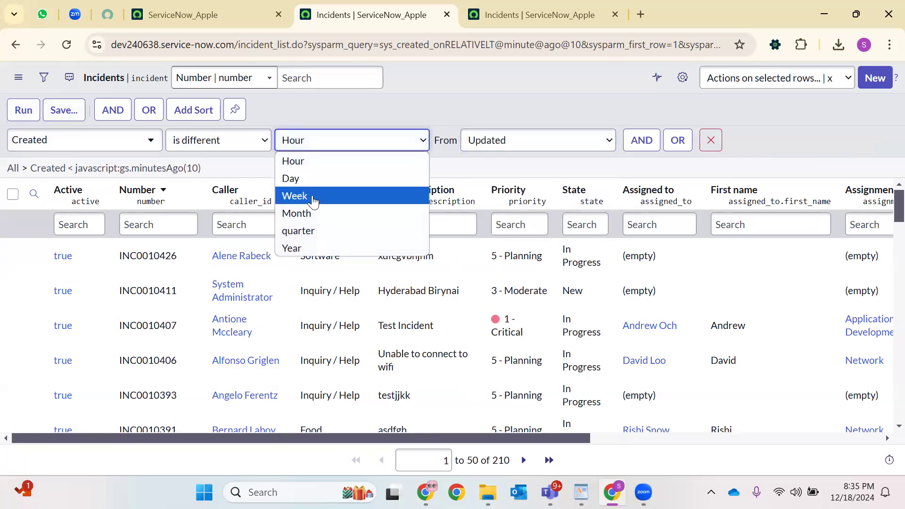
click(311, 195)
click(341, 152)
click(317, 160)
click(24, 112)
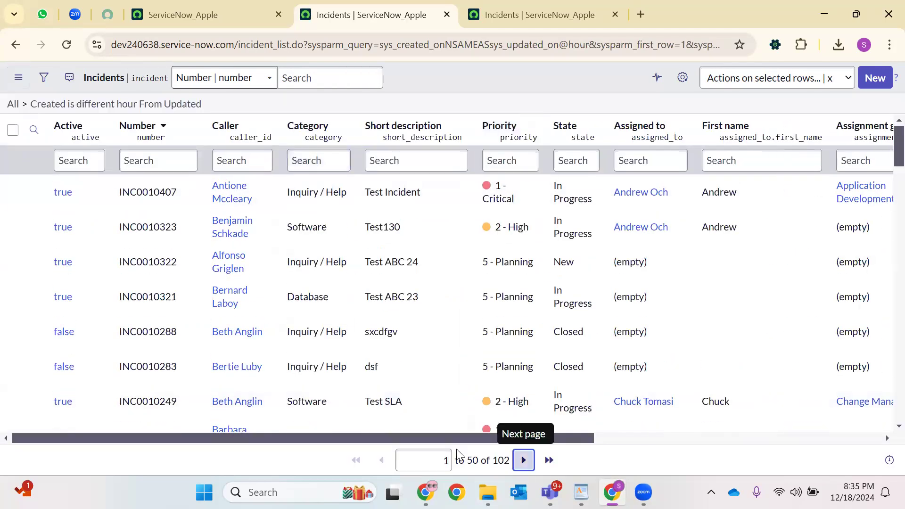
scroll(498, 438, right, 9)
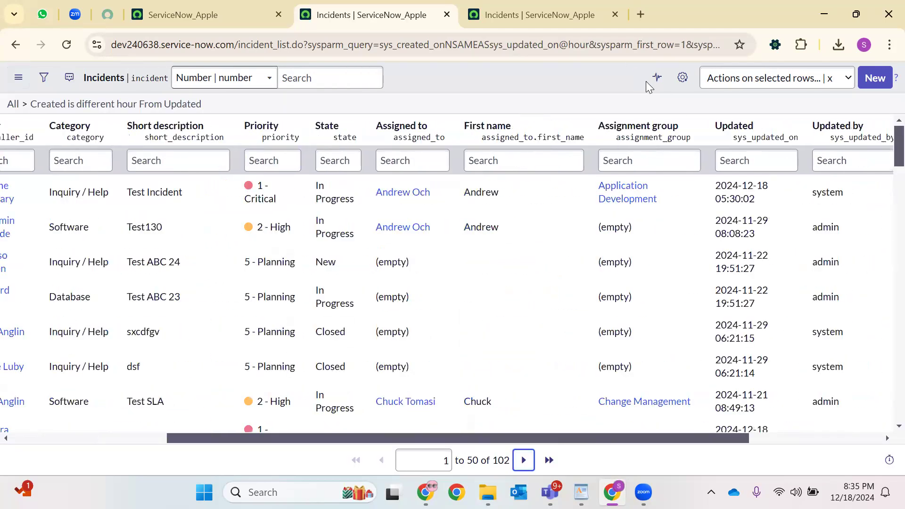
scroll(622, 139, right, 1)
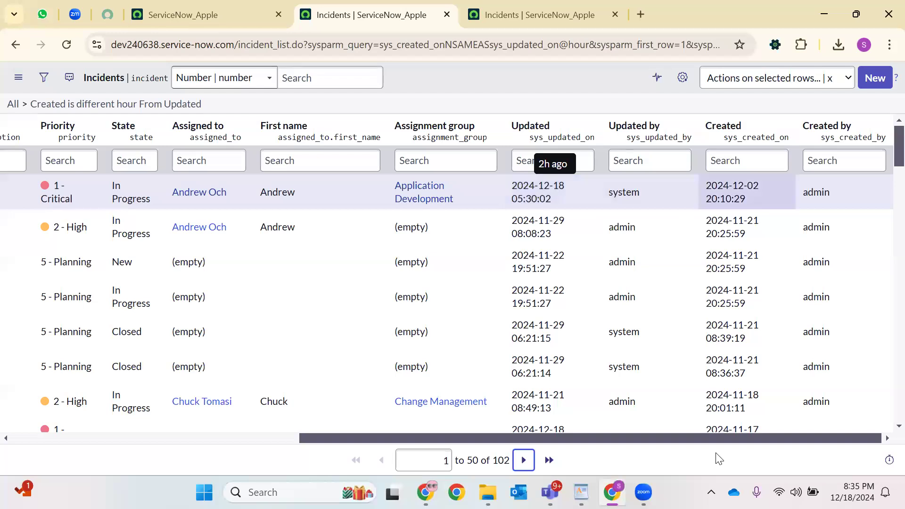
drag(689, 441, 493, 439)
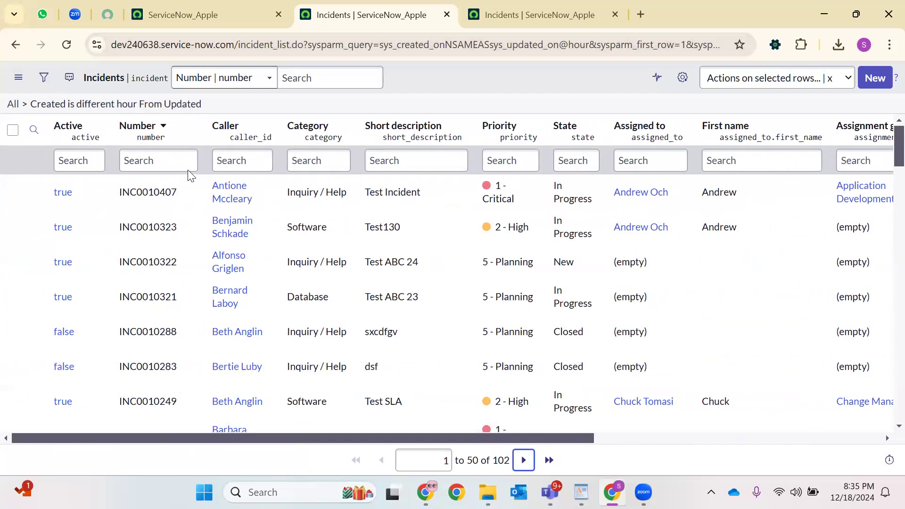
Change the filter to incidents created on Last 12 months and run it.
click(44, 78)
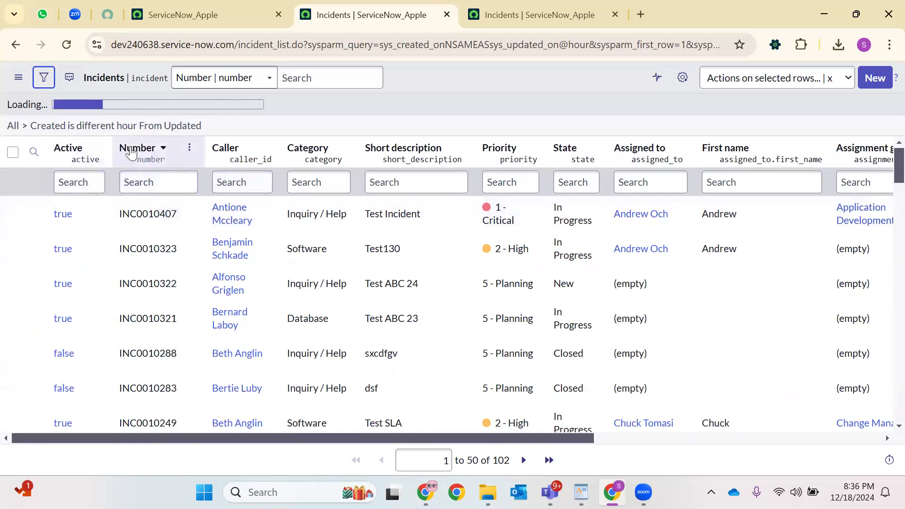
click(243, 144)
click(224, 162)
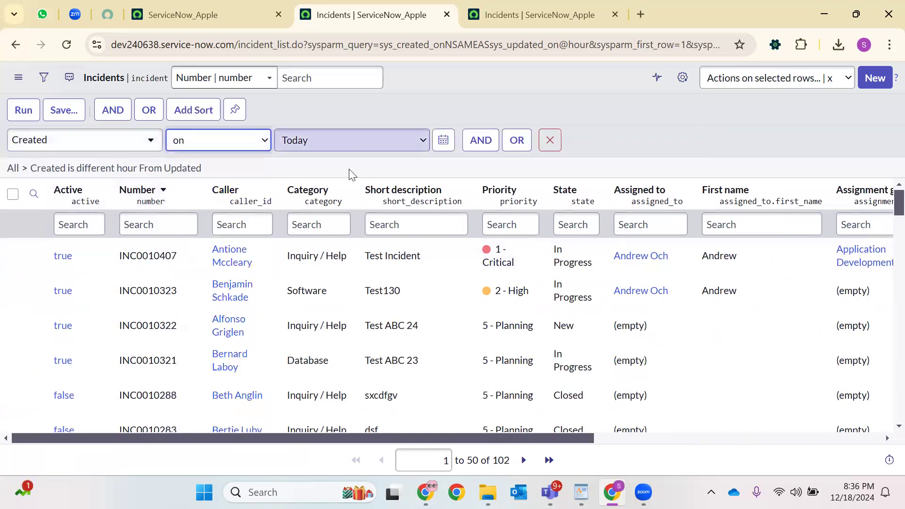
click(351, 140)
key(Down)
key(Down)
key(Down)
key(Down)
key(Down)
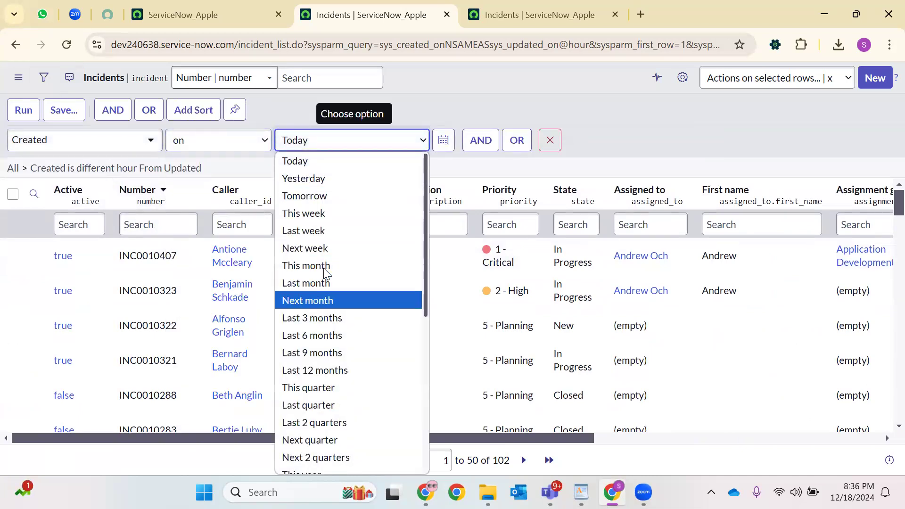
click(307, 372)
click(23, 111)
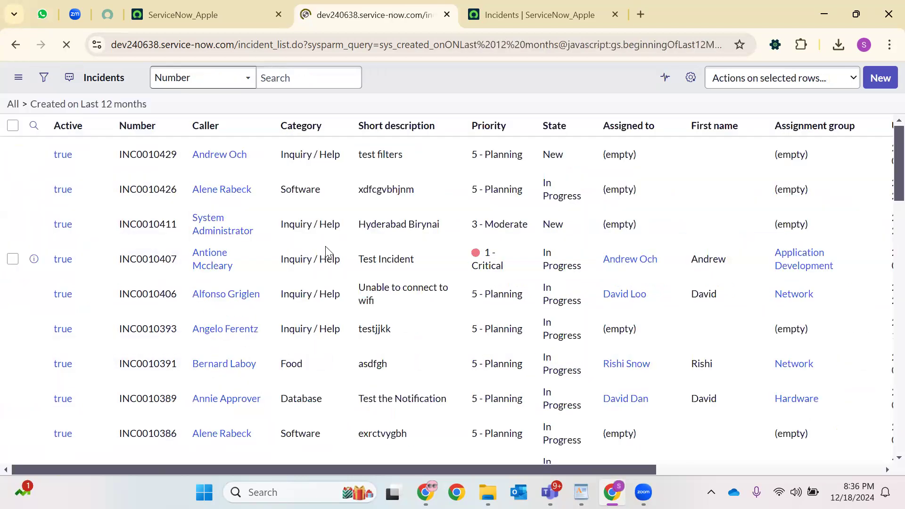
Change the Created condition to on Last minute and run the filter.
scroll(330, 252, down, 12)
click(44, 78)
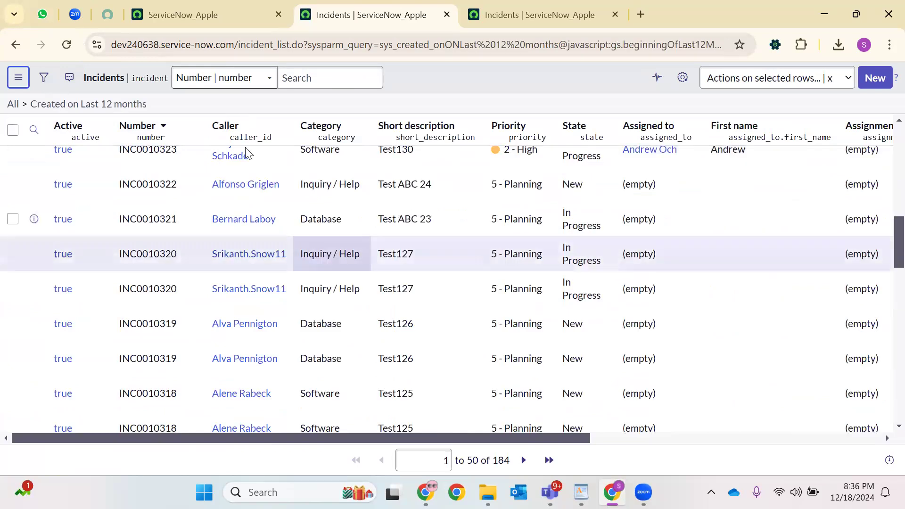
scroll(243, 148, up, 9)
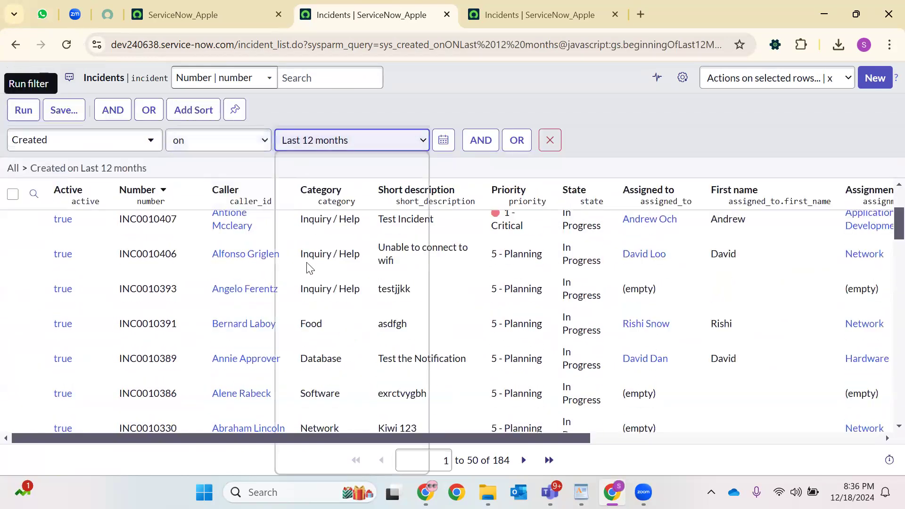
click(339, 140)
scroll(312, 414, down, 3)
click(301, 399)
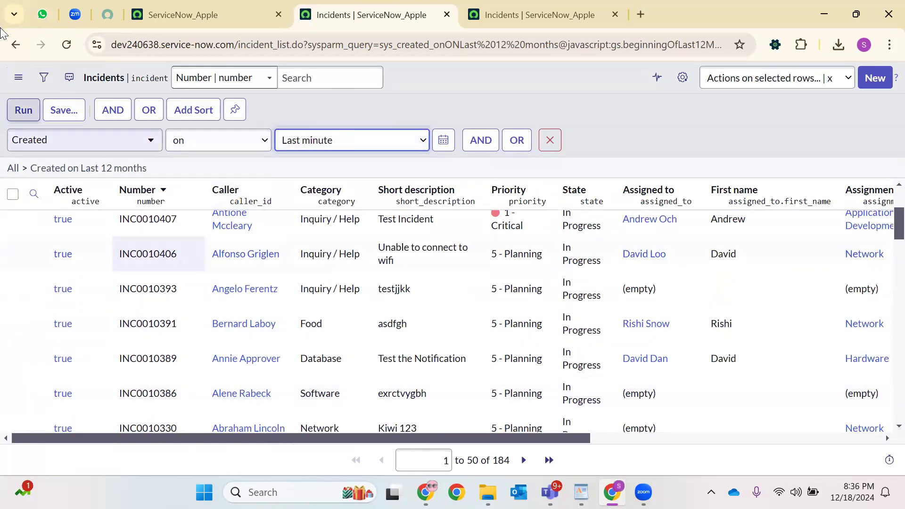
click(28, 114)
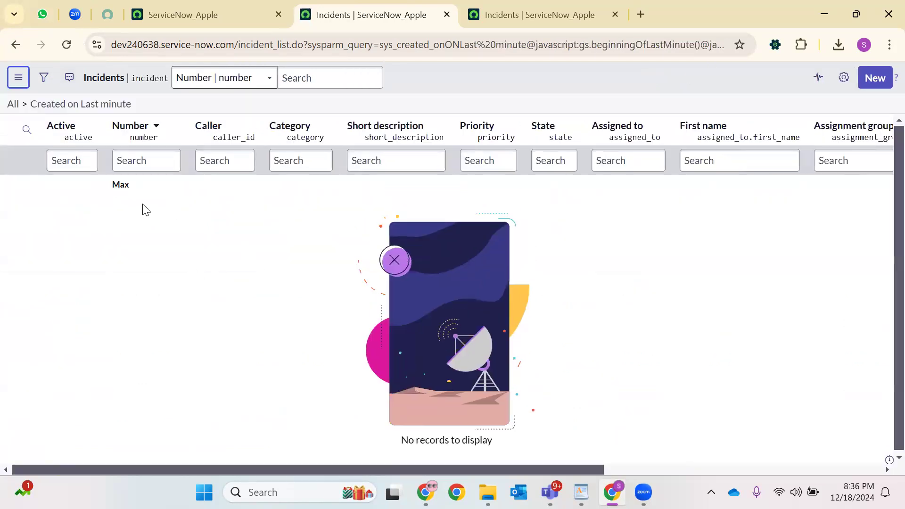
Submit a new incident with a caller and the short description test788, and check its Created time in the Last minute list.
click(596, 7)
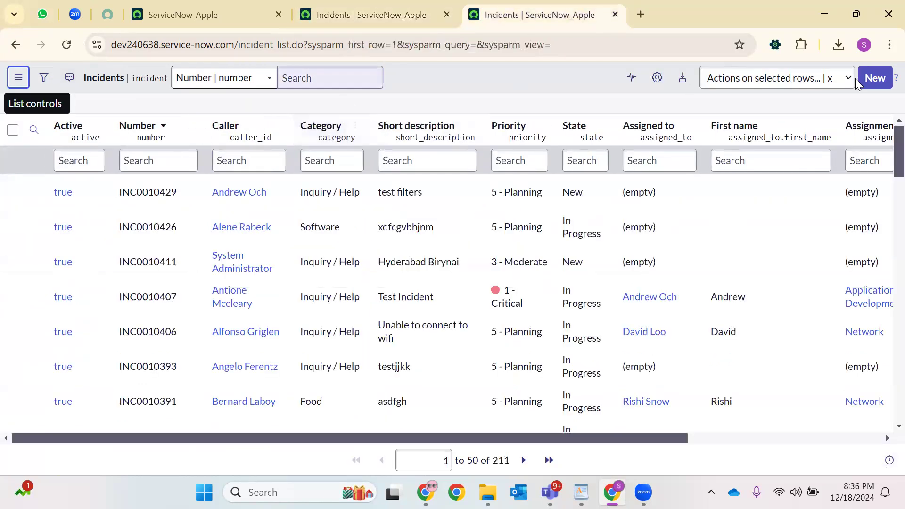
click(875, 77)
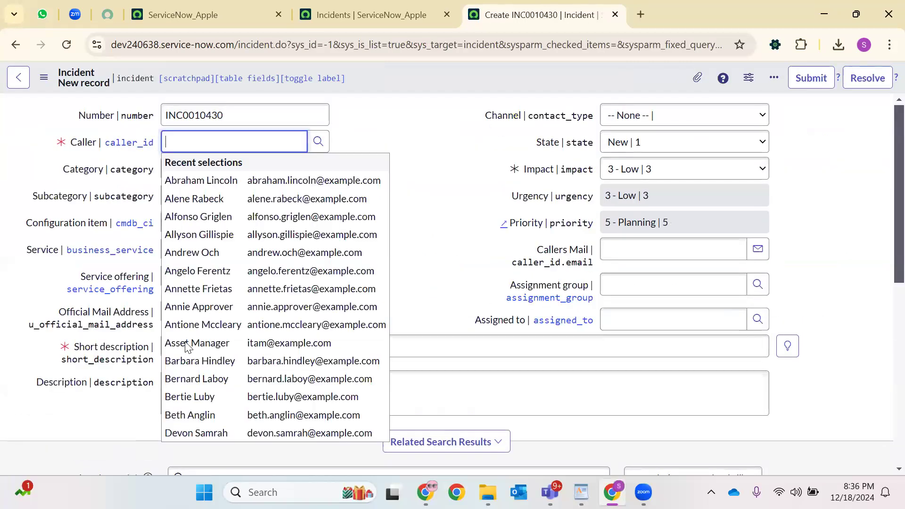
click(198, 306)
click(226, 347)
text(test788)
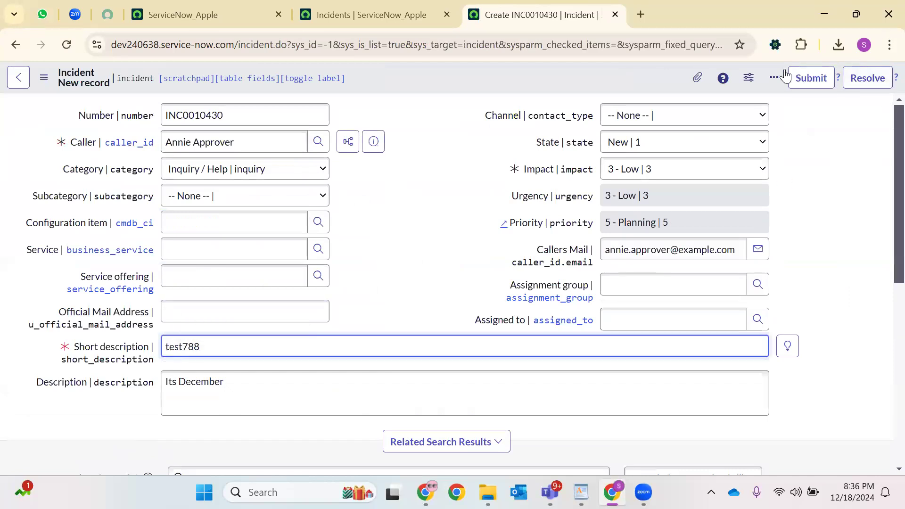
click(811, 77)
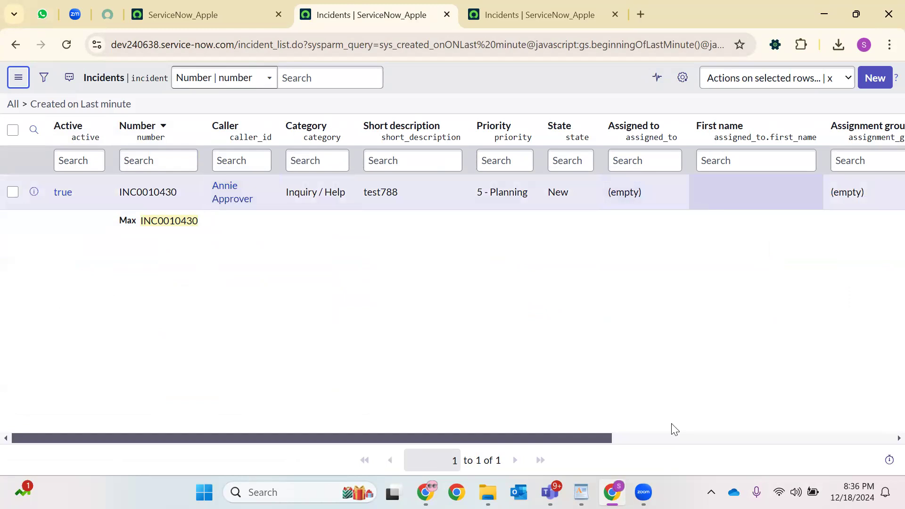
scroll(719, 178, right, 5)
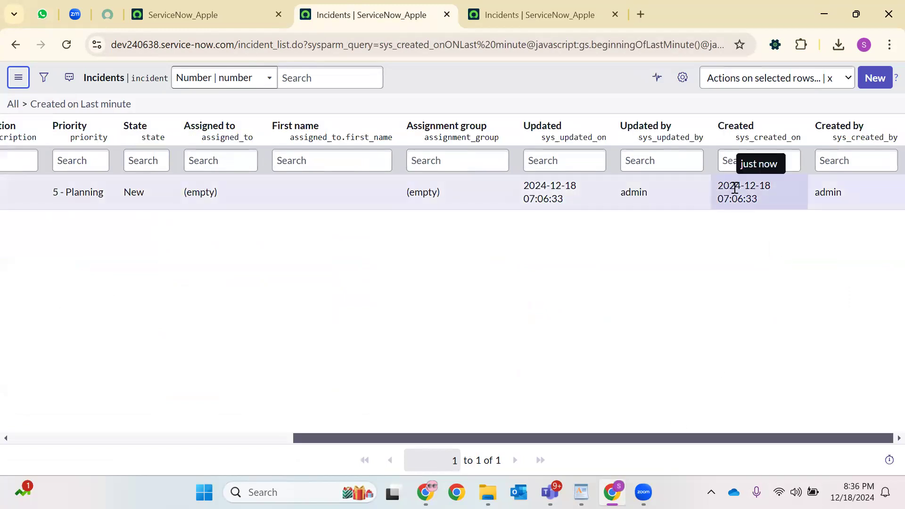
Change the Created condition to on Last 15 minutes and run the filter.
click(42, 79)
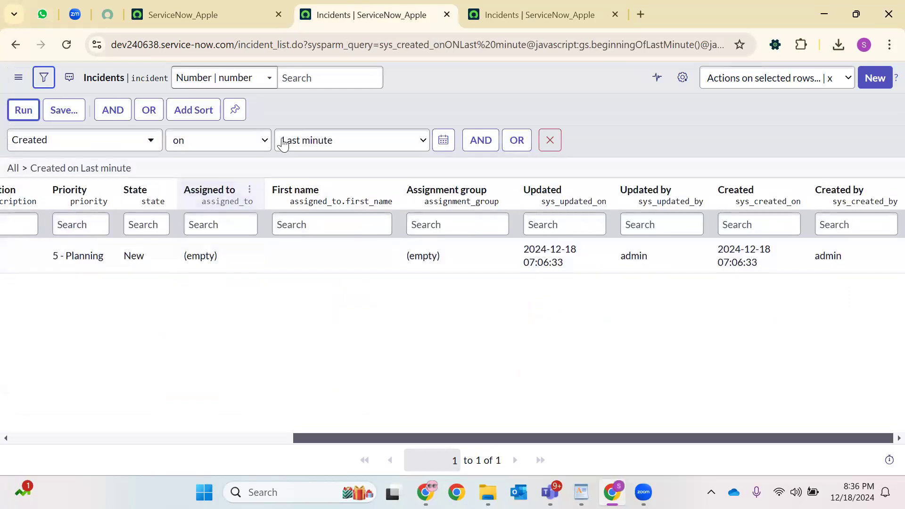
click(279, 140)
scroll(319, 257, down, 3)
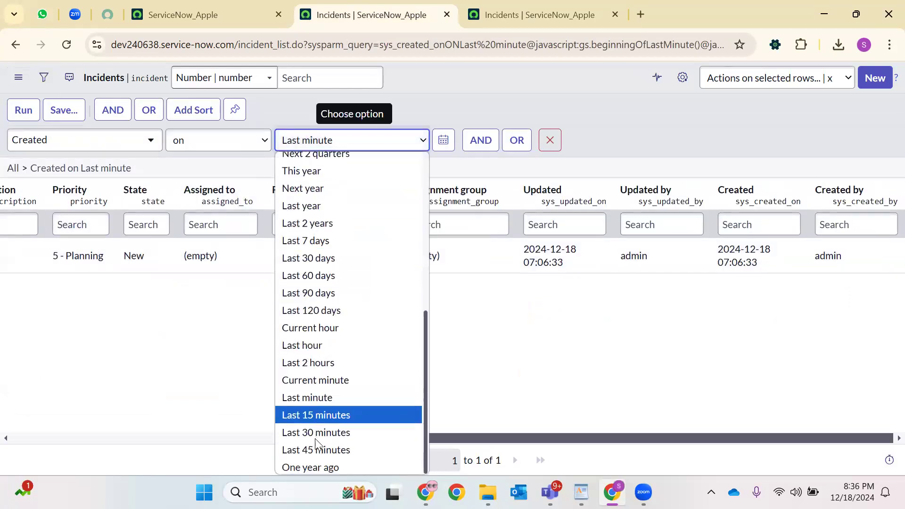
click(338, 416)
click(22, 117)
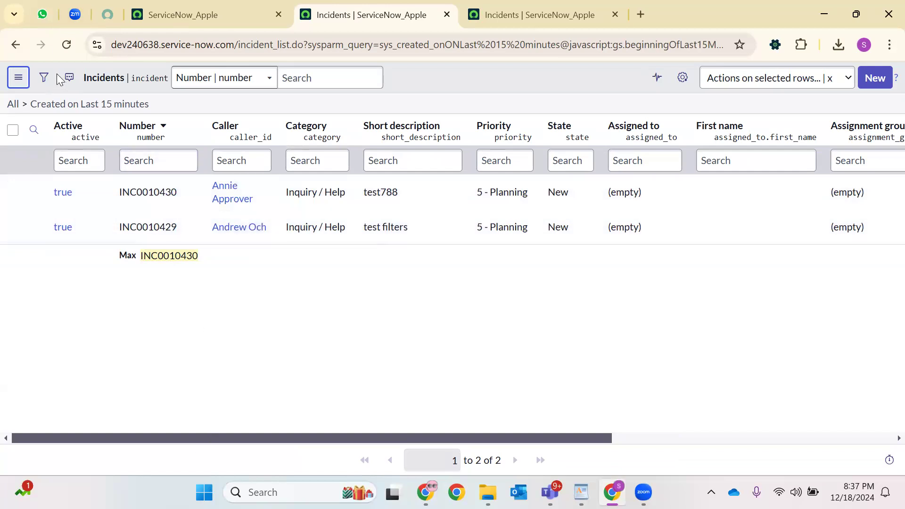
Clear the Created filter and filter the incidents by Created by starts with a user's first name.
click(14, 104)
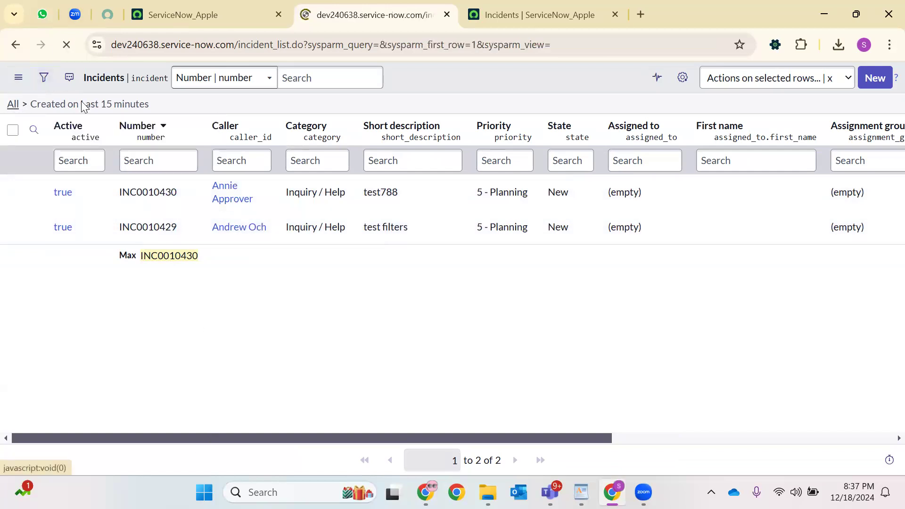
click(44, 78)
click(46, 140)
text(cre)
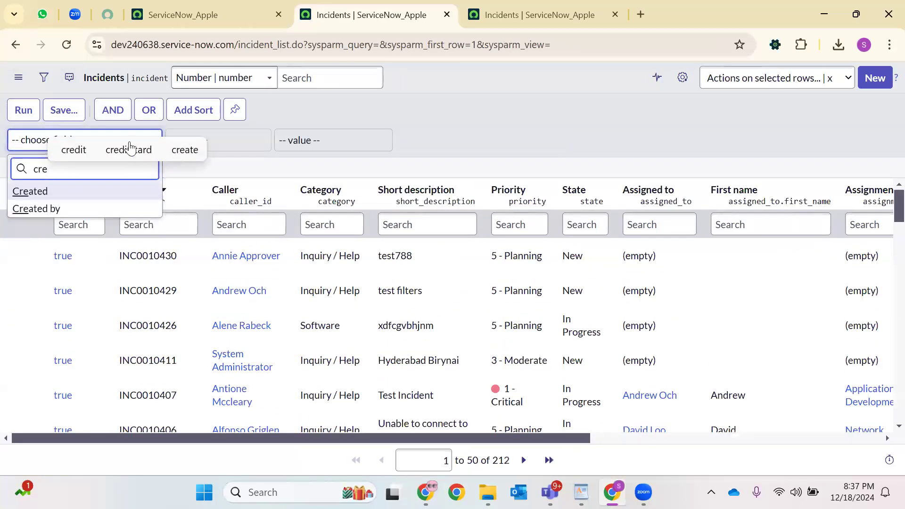
click(37, 208)
click(228, 138)
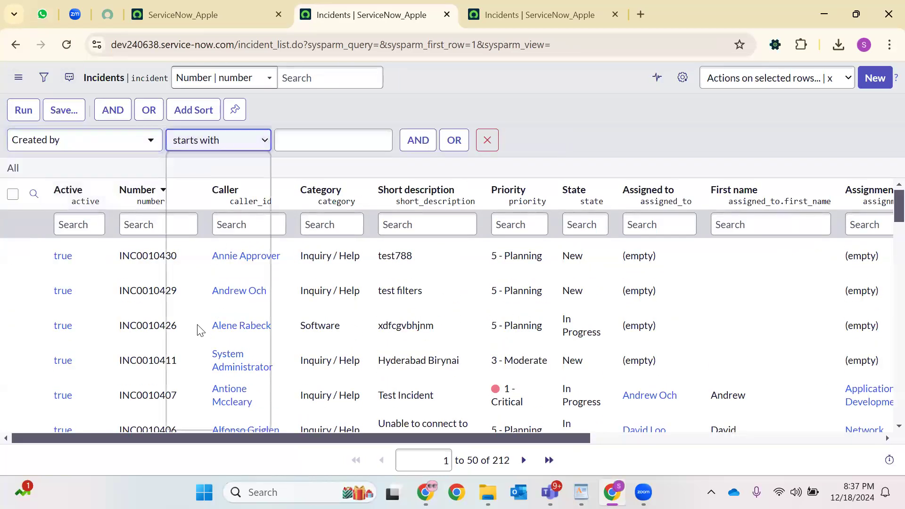
click(340, 149)
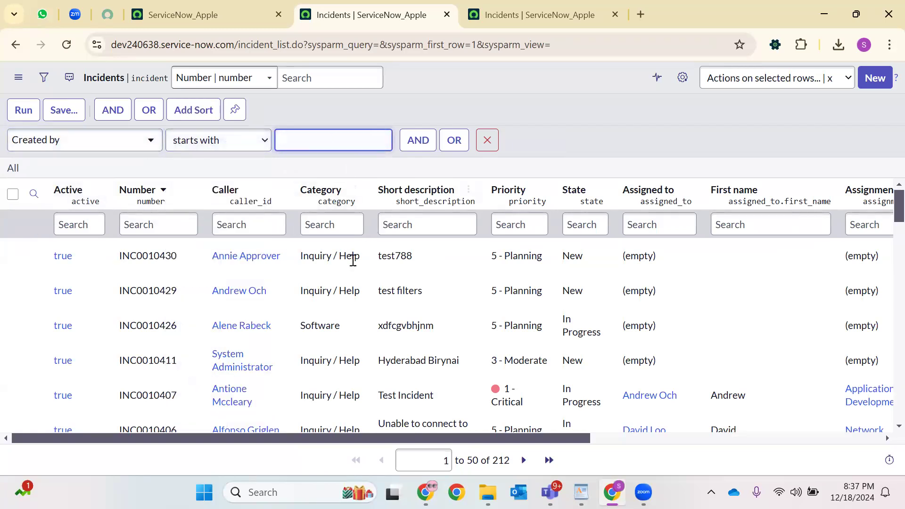
text(abel)
click(24, 110)
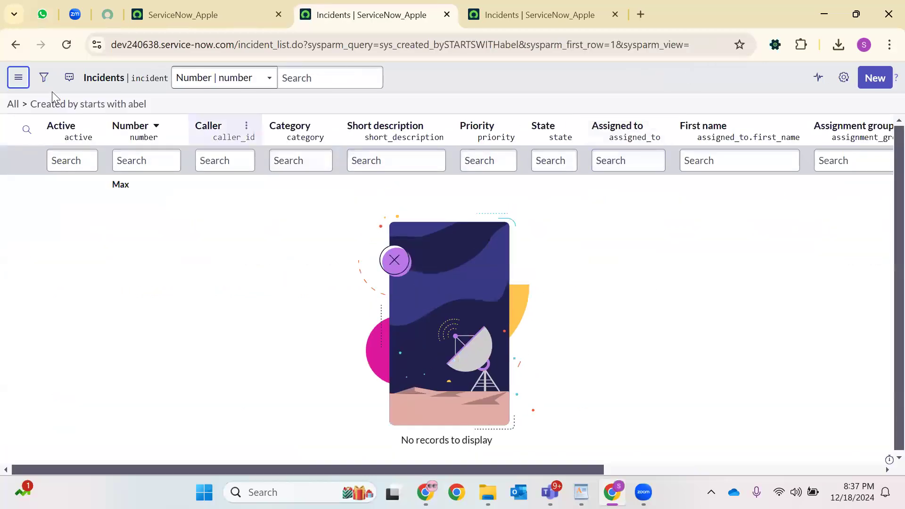
Rerun the Created by starts with filter using an asterisk wildcard before the same first name.
click(43, 78)
double_click(294, 140)
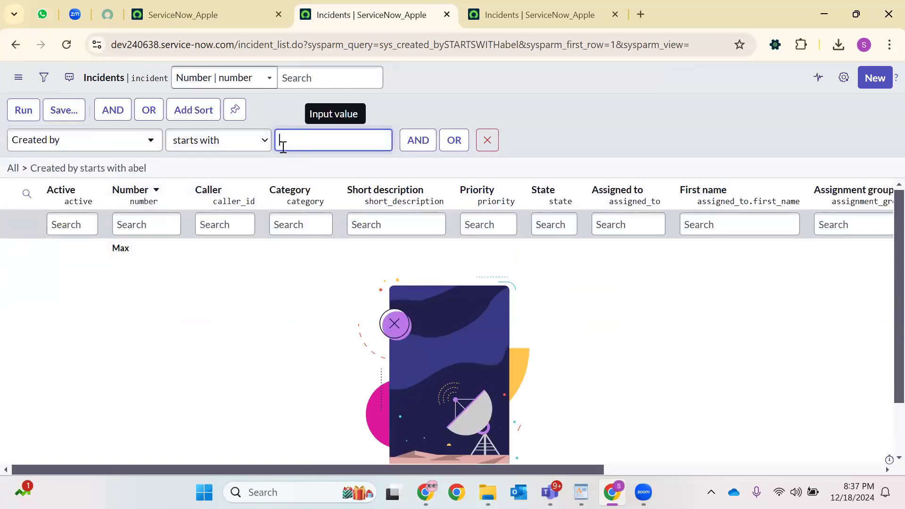
text(*abel)
key(Return)
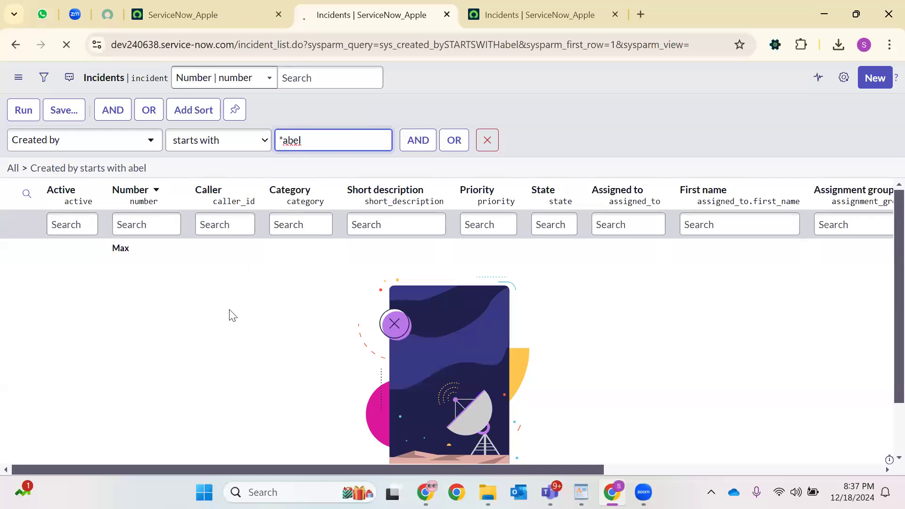
Replace the Created by value with *system and run the starts with filter.
click(43, 78)
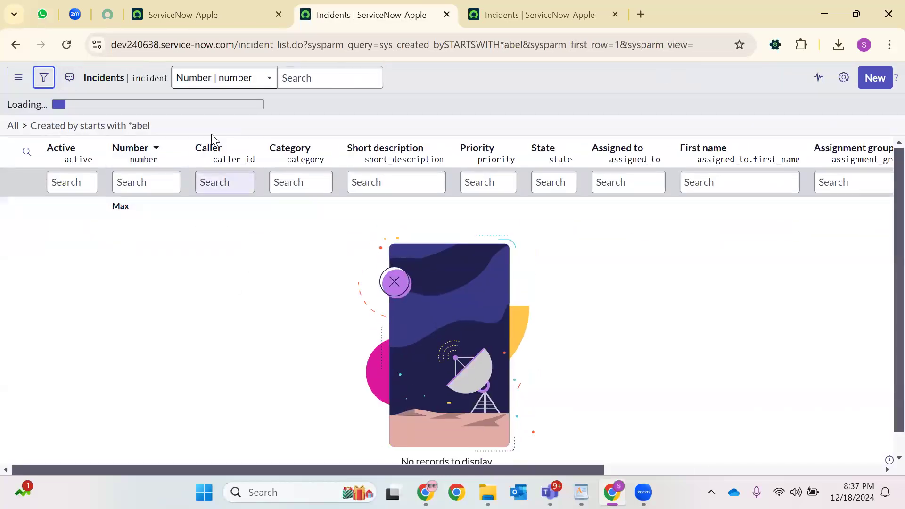
click(322, 136)
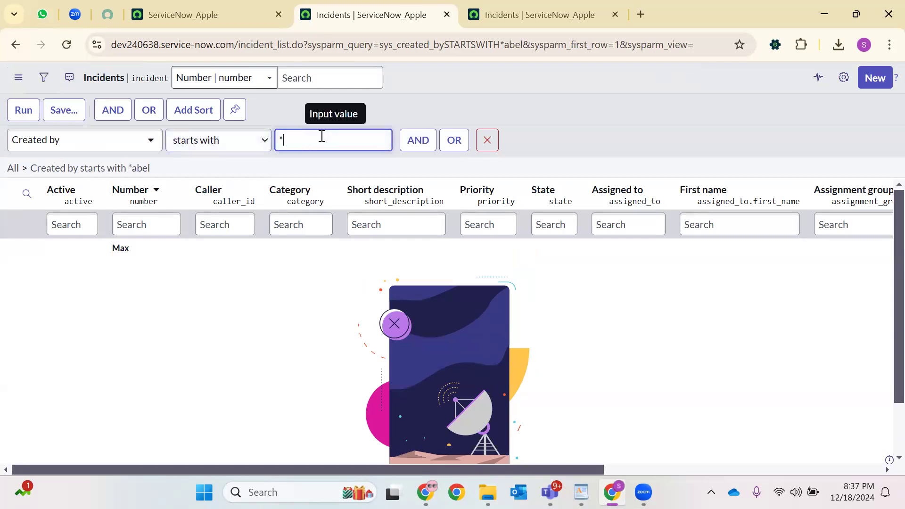
text(system)
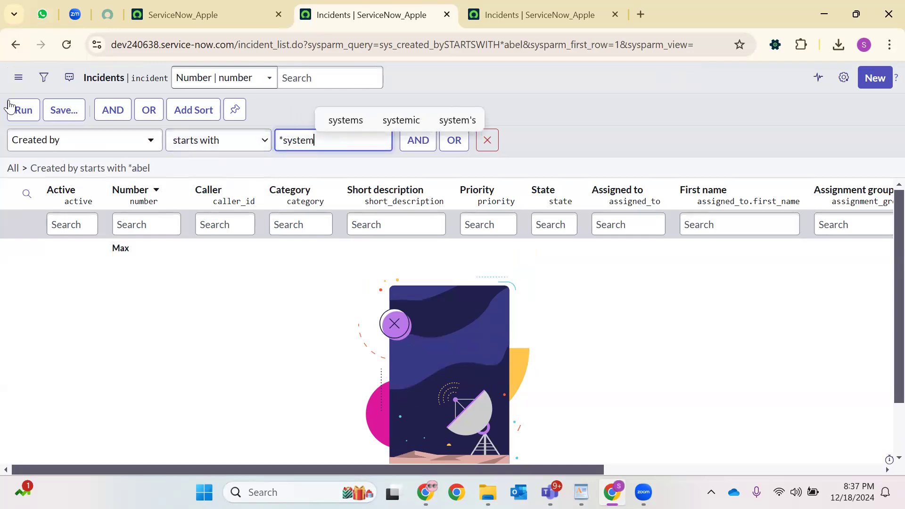
click(11, 118)
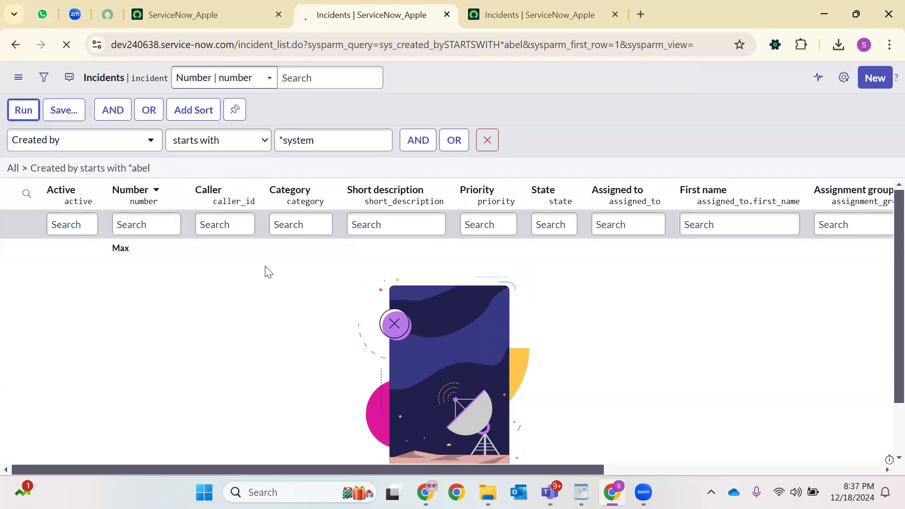
Run the filter with Created by contains system, then remove the condition and list all incidents.
click(46, 77)
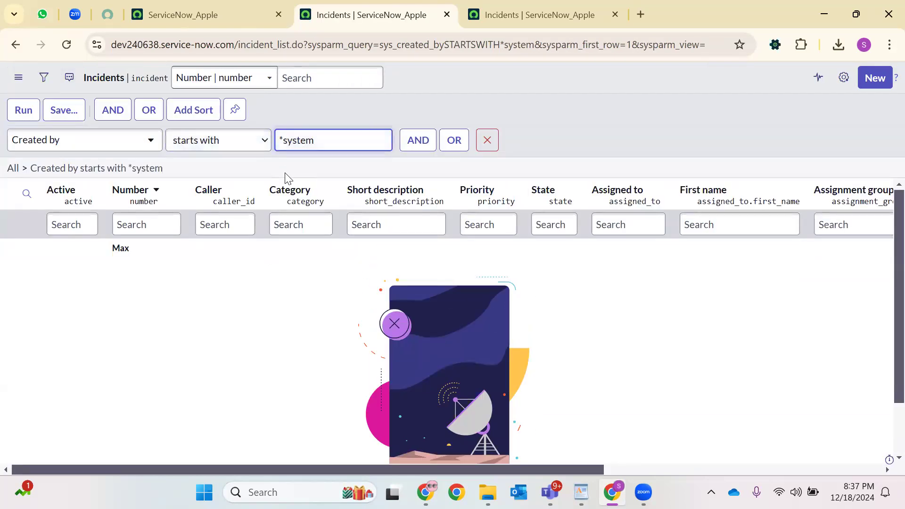
click(264, 141)
click(201, 197)
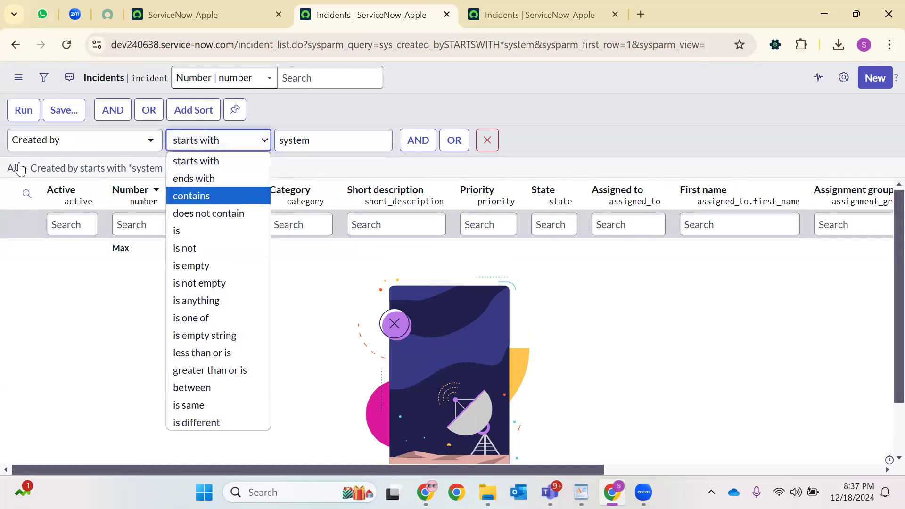
click(21, 111)
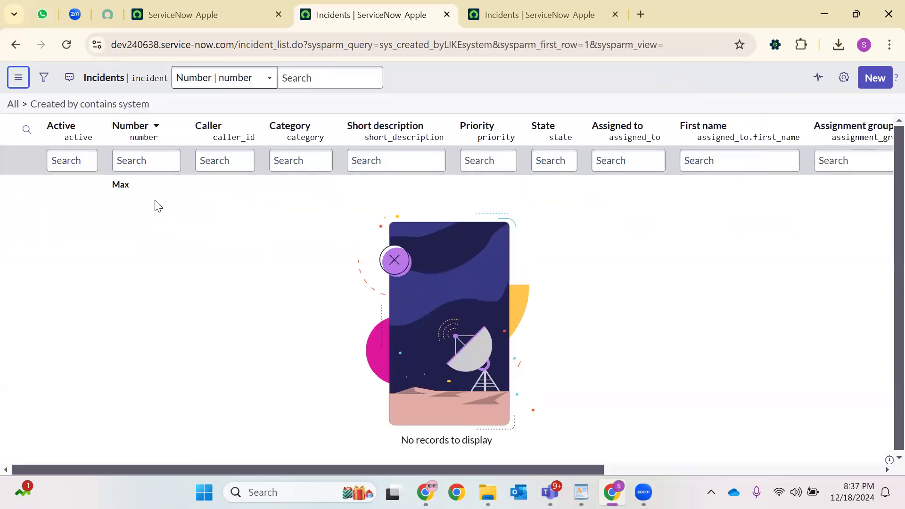
click(43, 81)
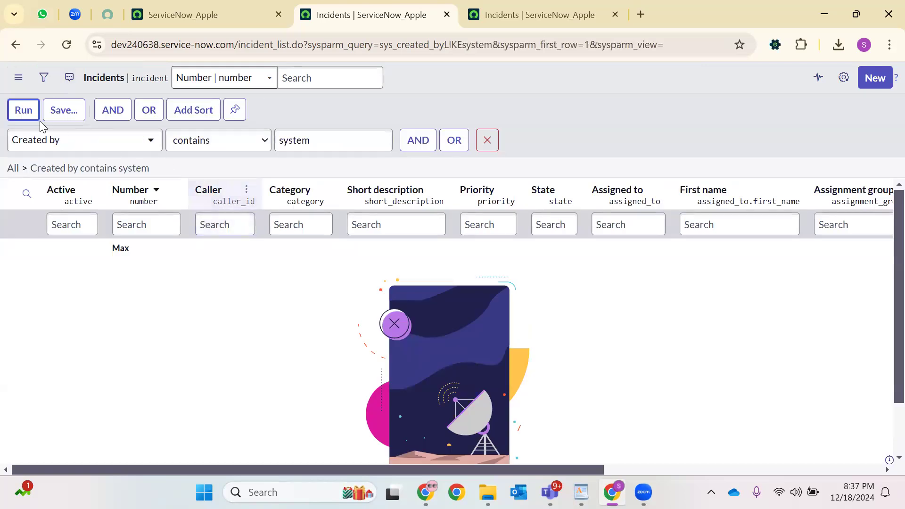
click(487, 140)
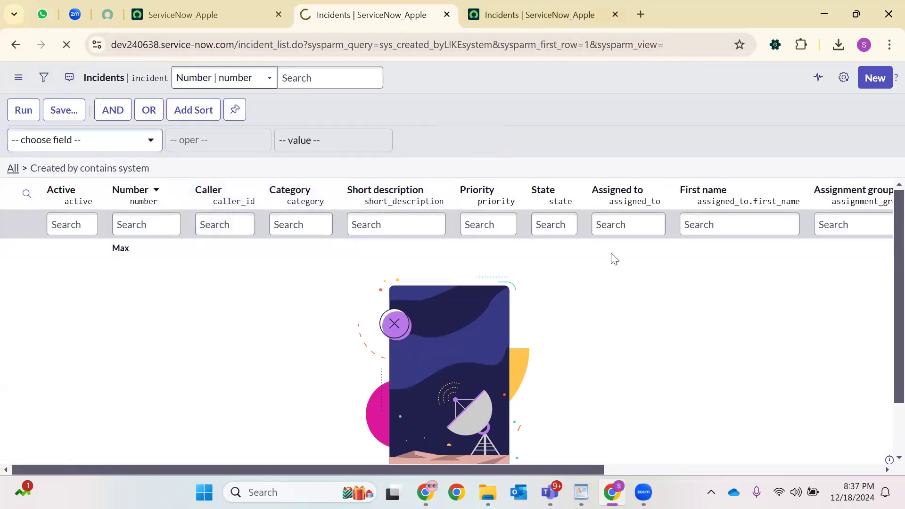
In the other Incidents tab, personalize the list columns by moving Created by up to just before Assigned to.
key(ctrl+Tab)
click(683, 77)
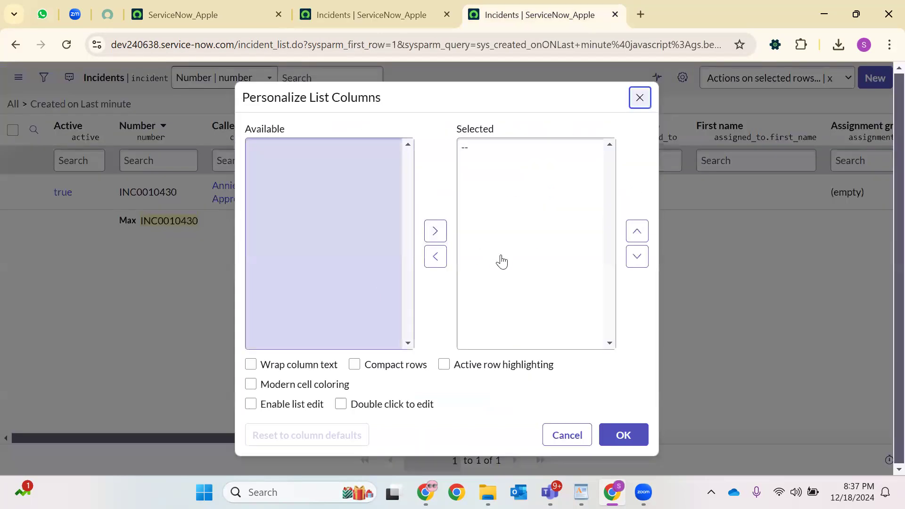
click(542, 310)
click(639, 236)
click(639, 236)
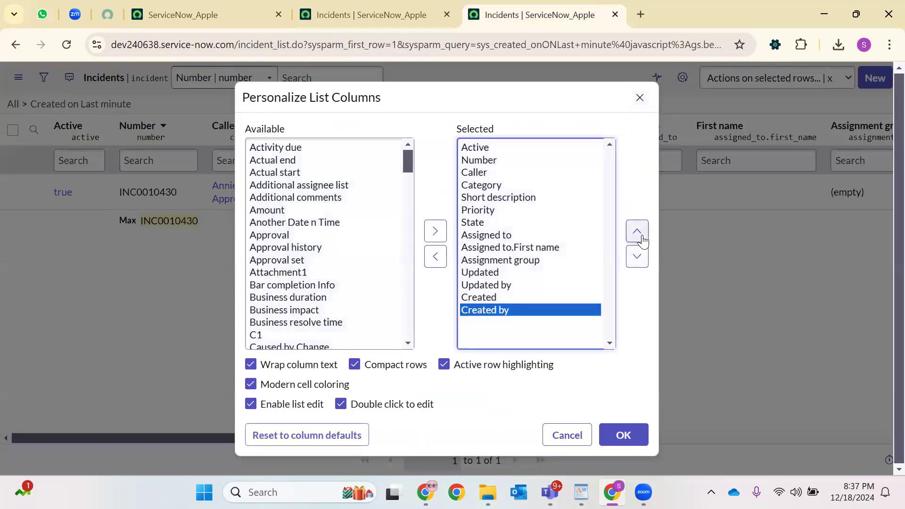
click(639, 236)
click(639, 236)
click(639, 235)
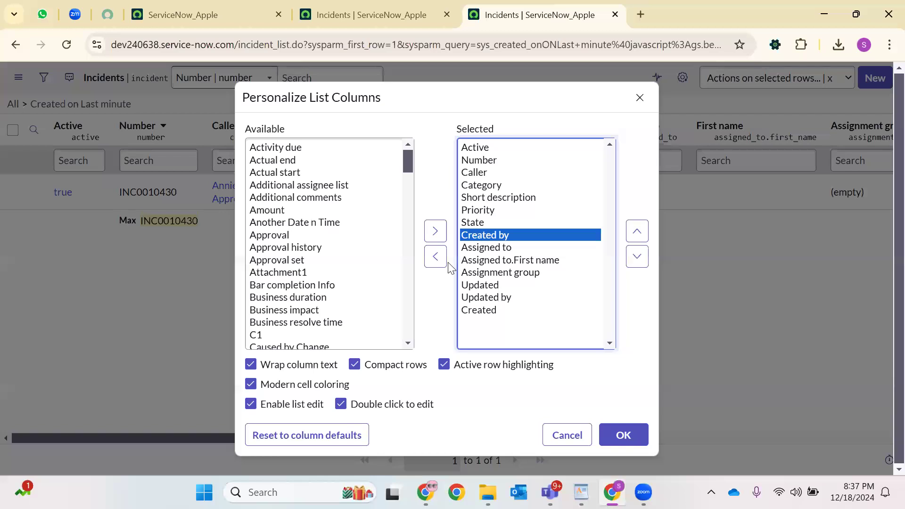
Remove the Assigned to.First name column, apply the column changes and review the rearranged list.
key(Down)
key(Down)
click(435, 256)
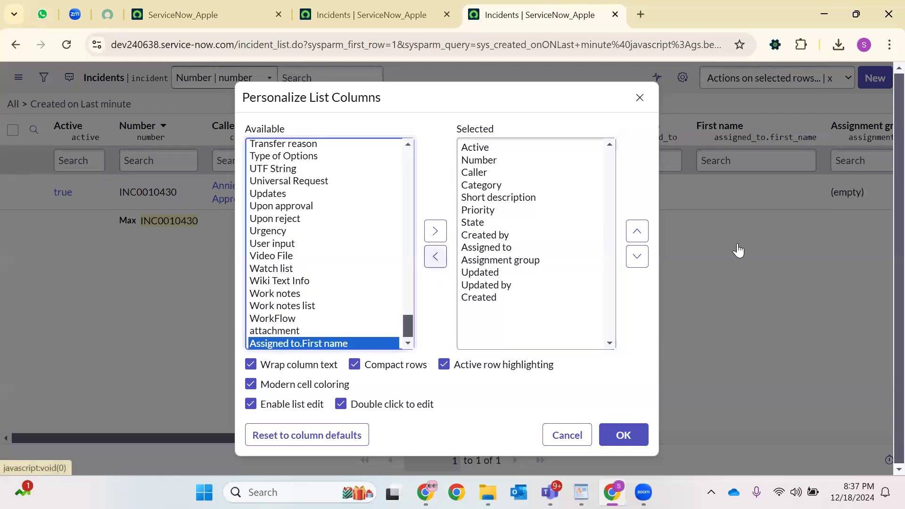
key(Return)
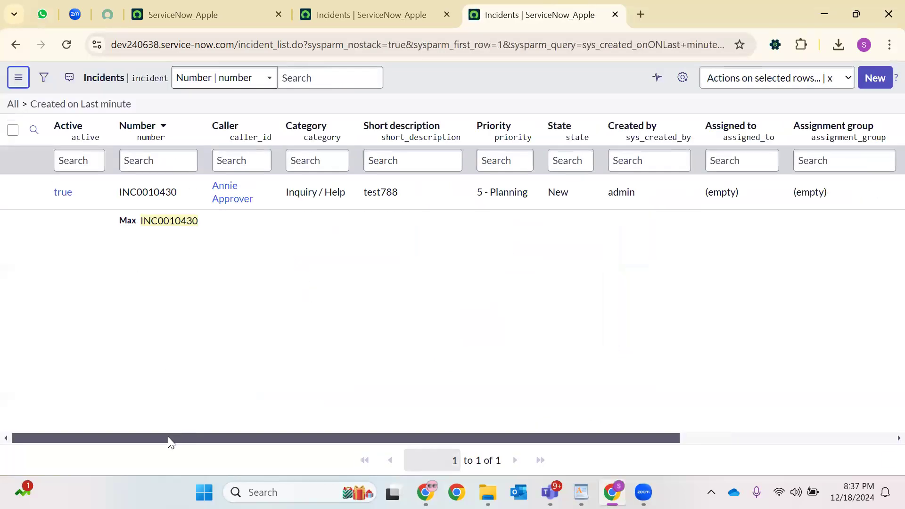
click(688, 438)
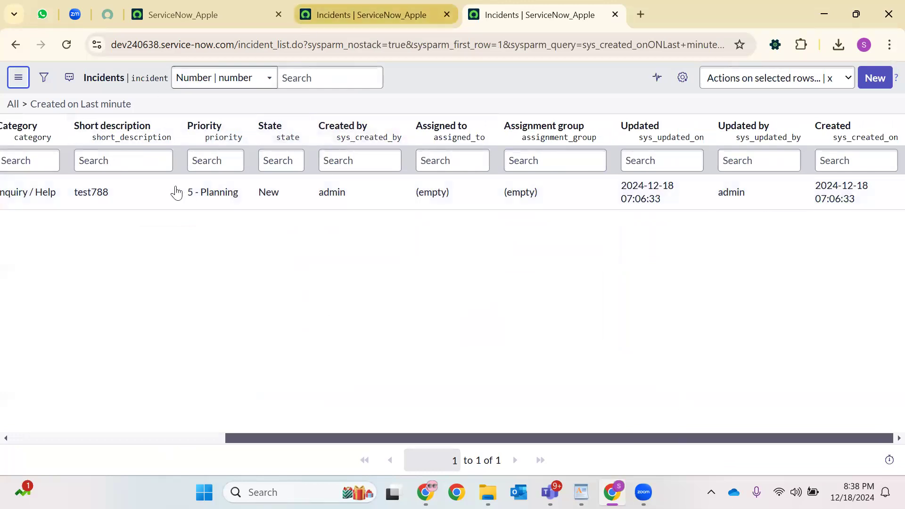
In the first Incidents tab, filter the list for Created by starts with admin and run it.
click(376, 15)
click(46, 79)
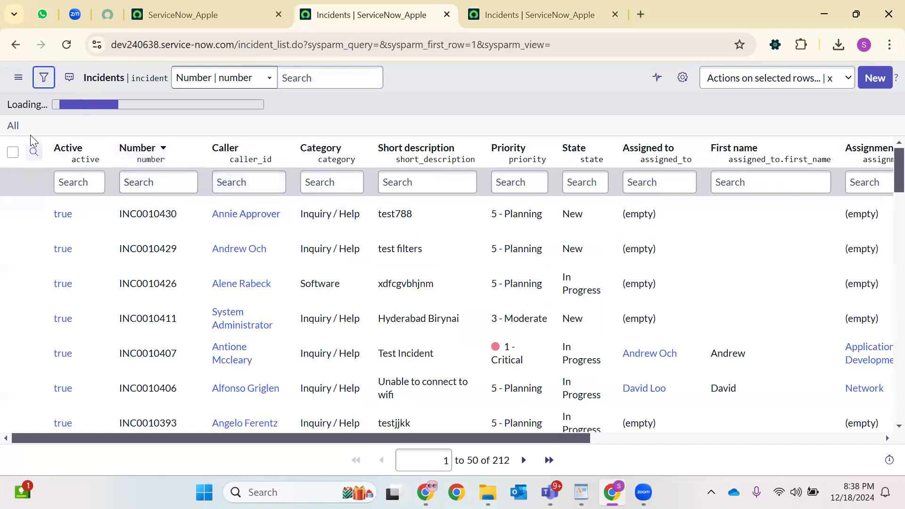
click(127, 140)
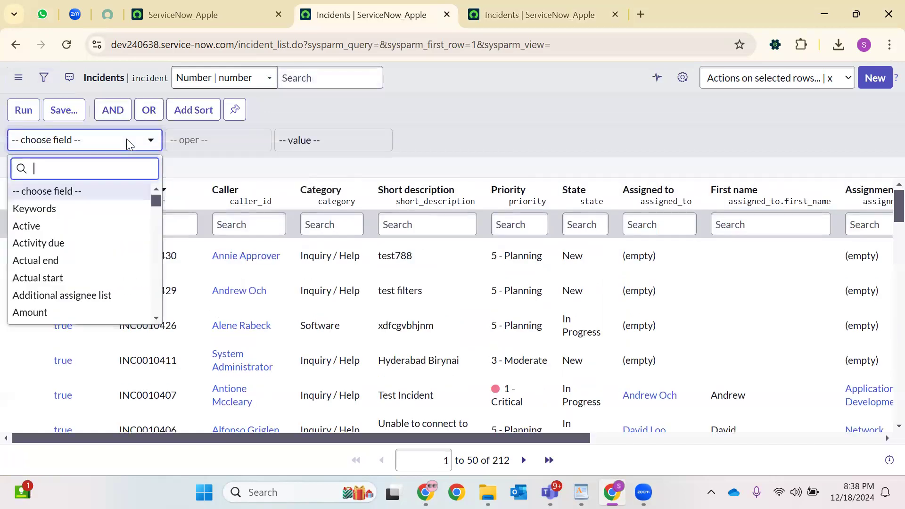
text(cre)
click(53, 208)
click(301, 146)
text(ad)
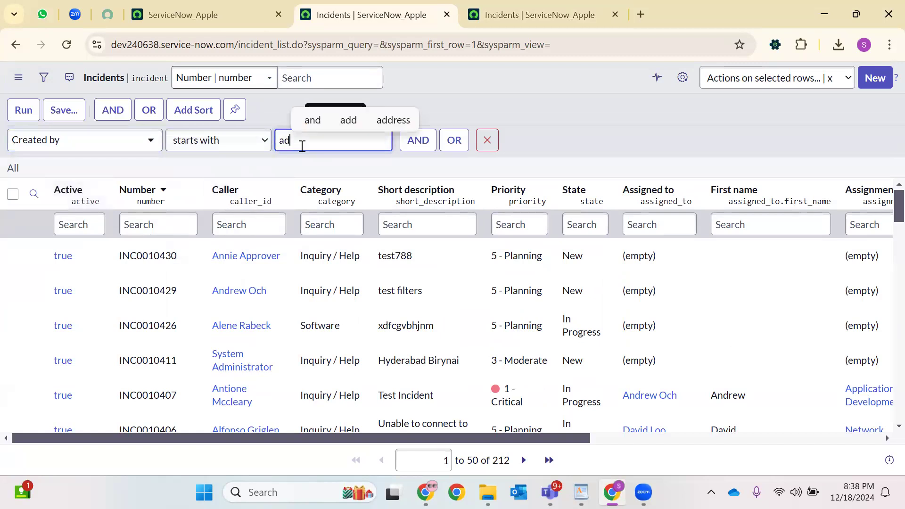
text(min)
click(23, 110)
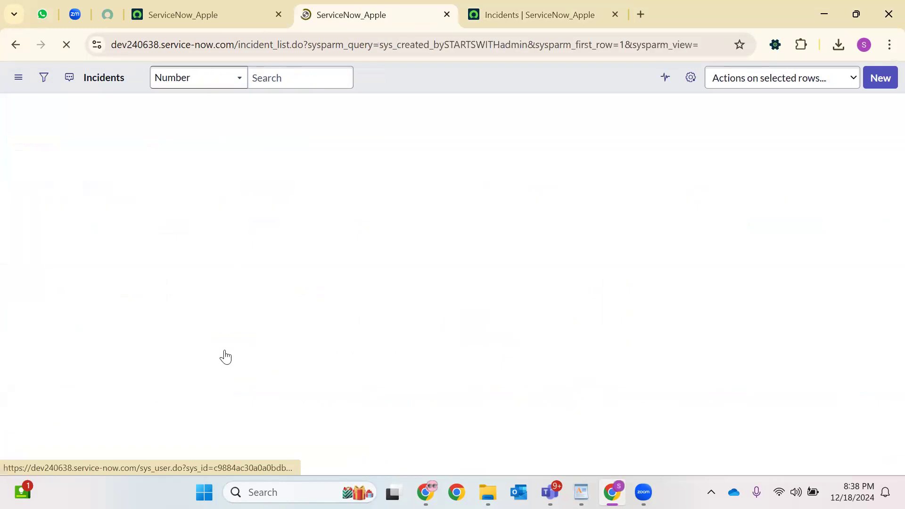
Look through the Created by column of the filtered incidents, then return the list to all incidents.
click(214, 429)
drag(622, 438, 727, 437)
scroll(714, 198, right, 4)
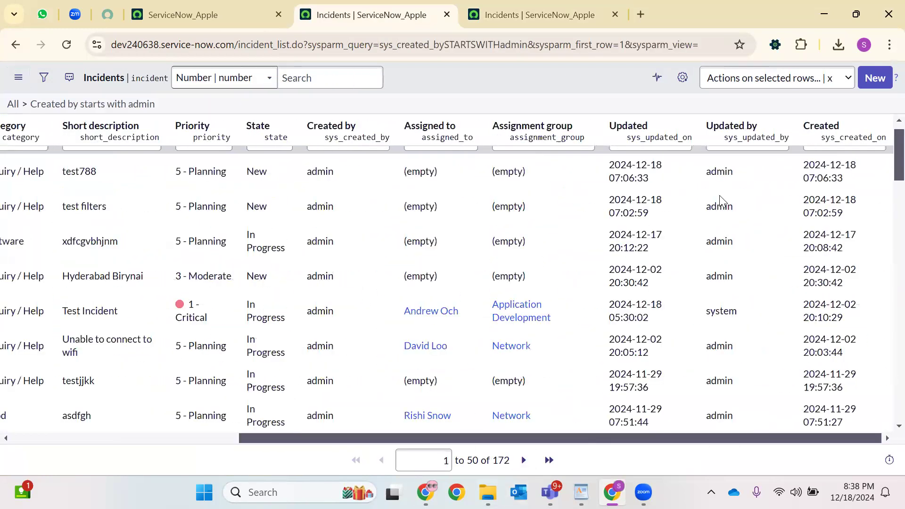
scroll(26, 123, down, 10)
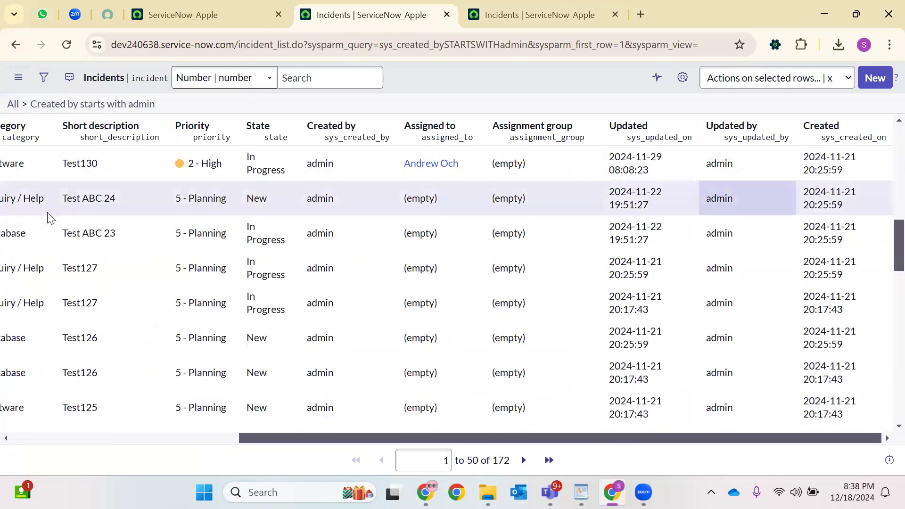
scroll(51, 218, up, 10)
click(13, 104)
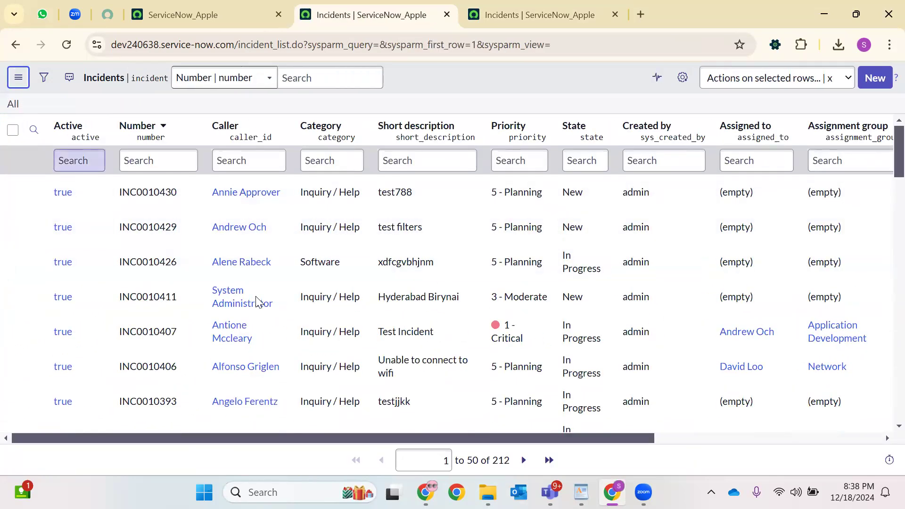
Configure the Number column's list calculations with minimum and maximum values, then examine them at the end of the list.
click(189, 125)
mouse_move(222, 289)
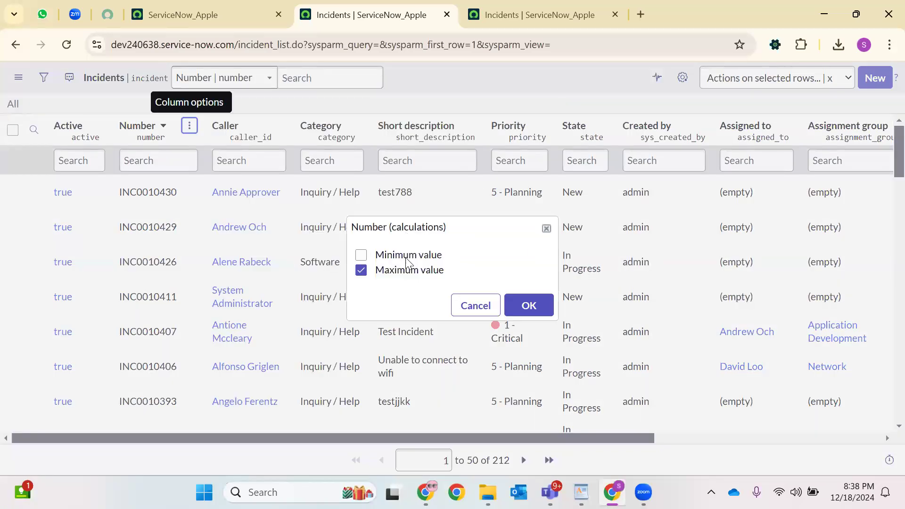
click(361, 255)
click(529, 305)
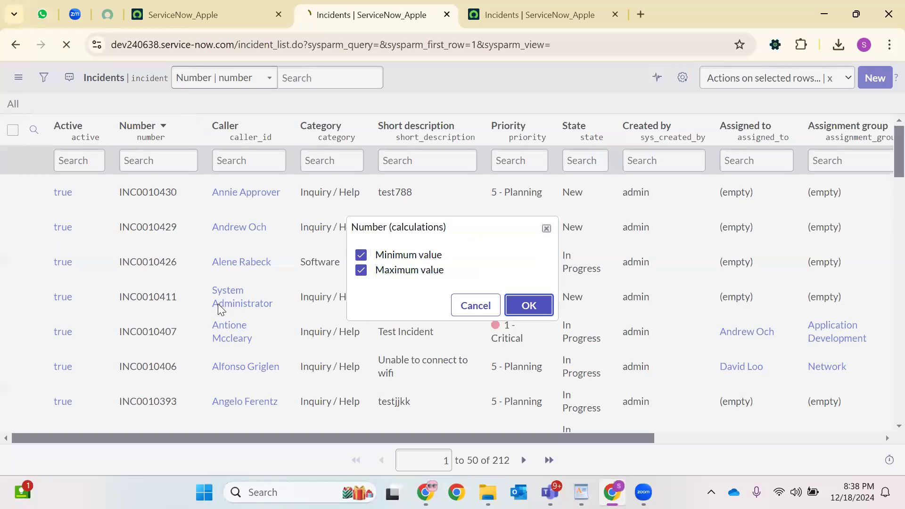
scroll(161, 289, down, 20)
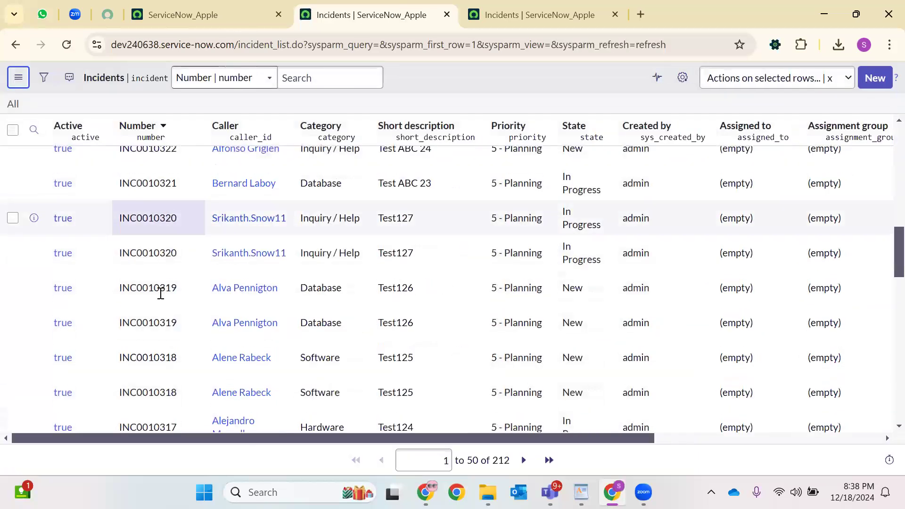
scroll(169, 404, down, 3)
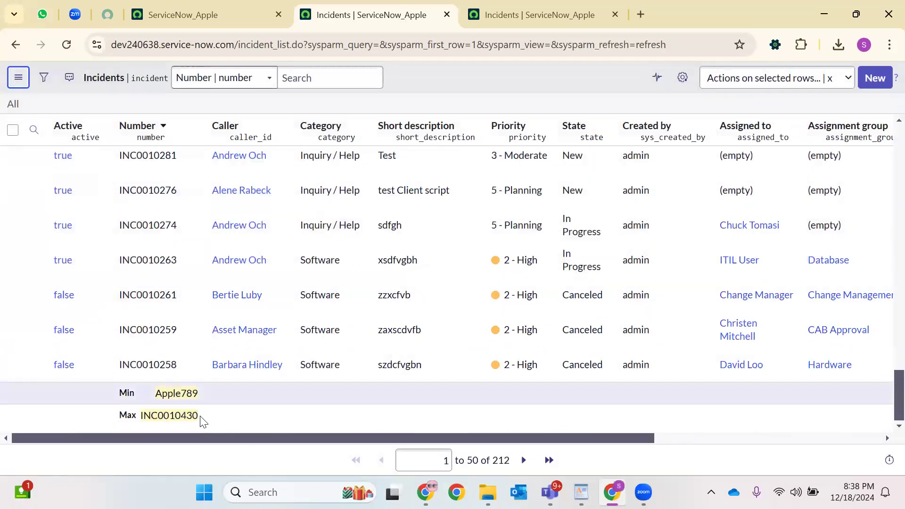
drag(197, 414, 145, 412)
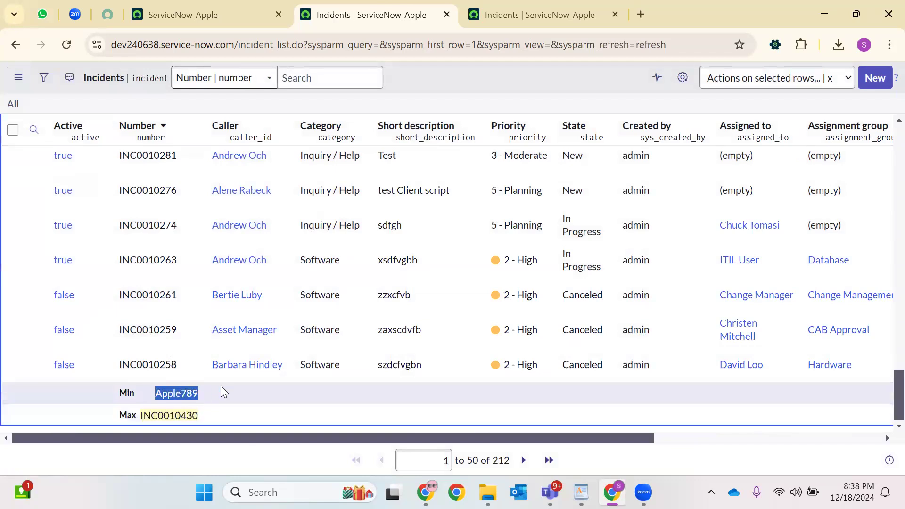
Enable total, minimum, maximum and average calculations for the Priority column and examine them at the end of the list.
scroll(244, 297, up, 20)
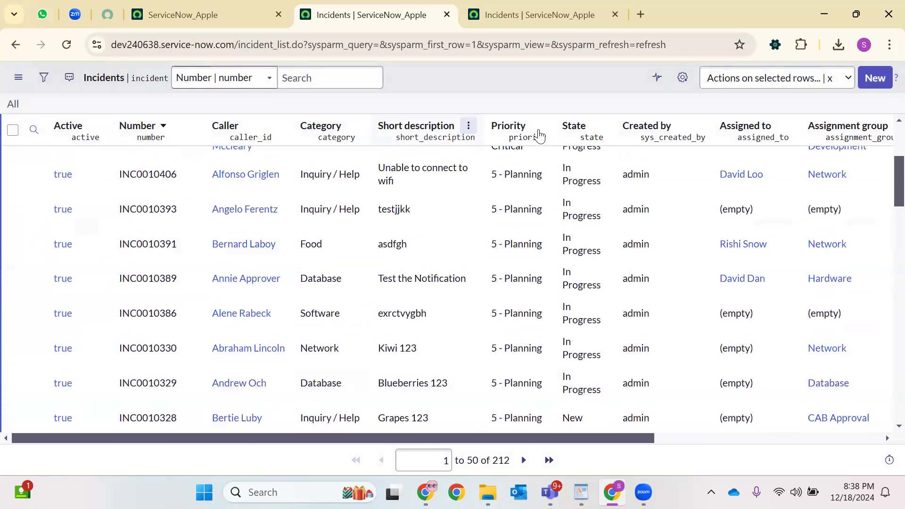
click(540, 125)
mouse_move(584, 283)
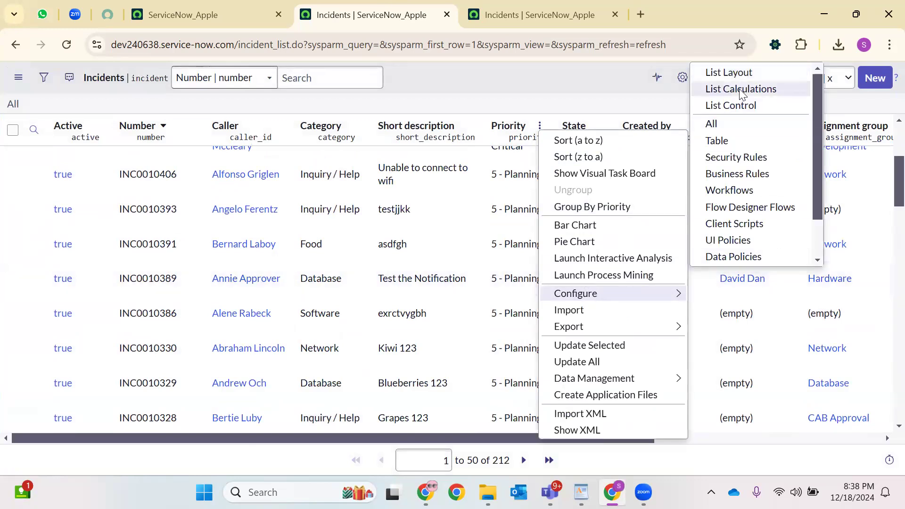
click(721, 89)
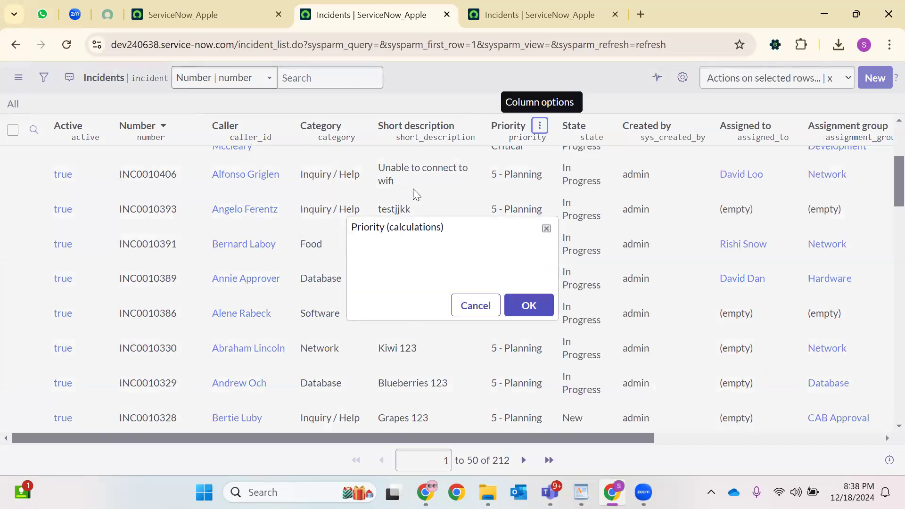
click(387, 240)
click(390, 255)
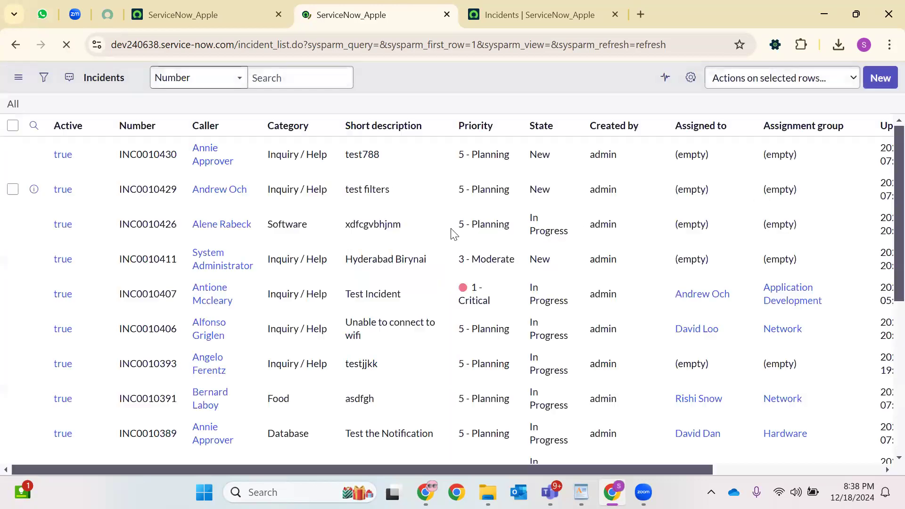
scroll(457, 243, down, 20)
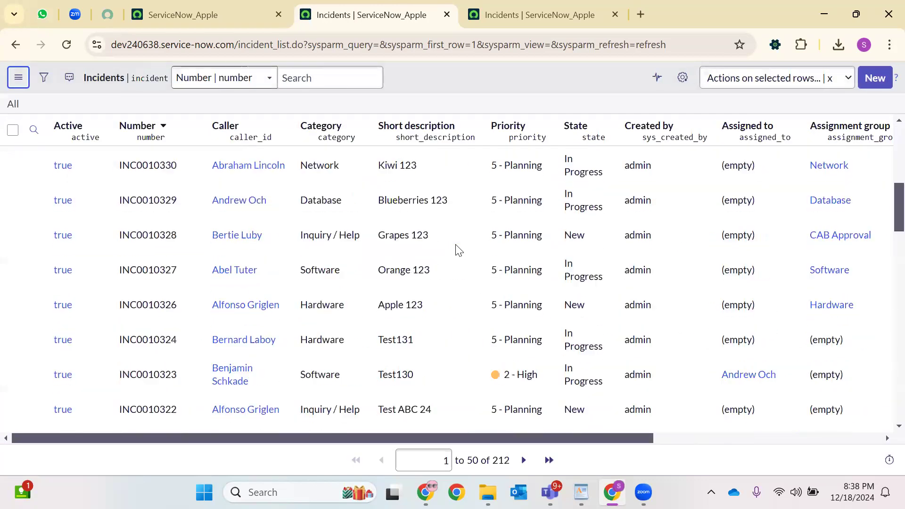
scroll(458, 251, down, 5)
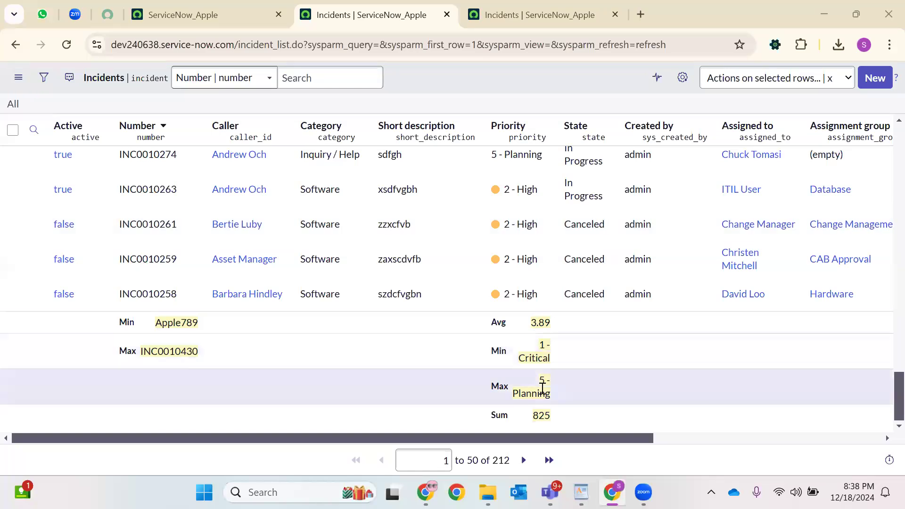
double_click(537, 414)
scroll(620, 384, up, 10)
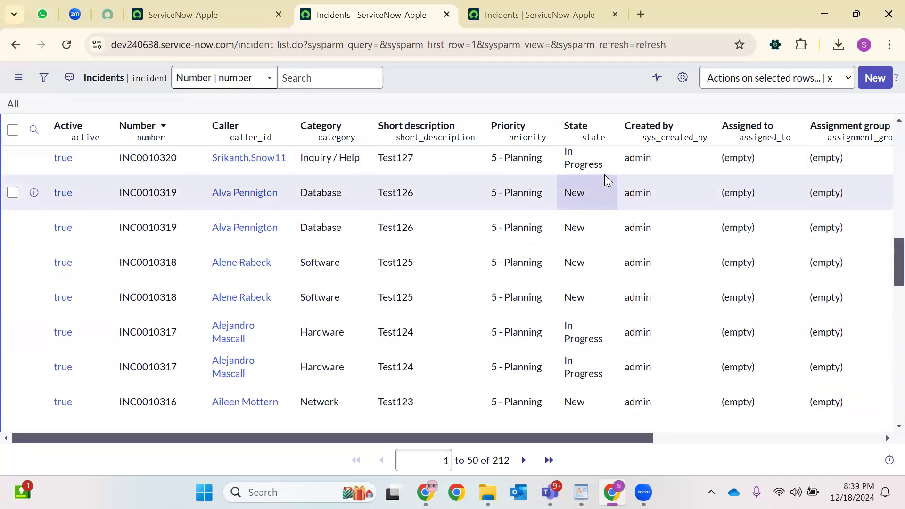
scroll(606, 179, up, 10)
click(542, 125)
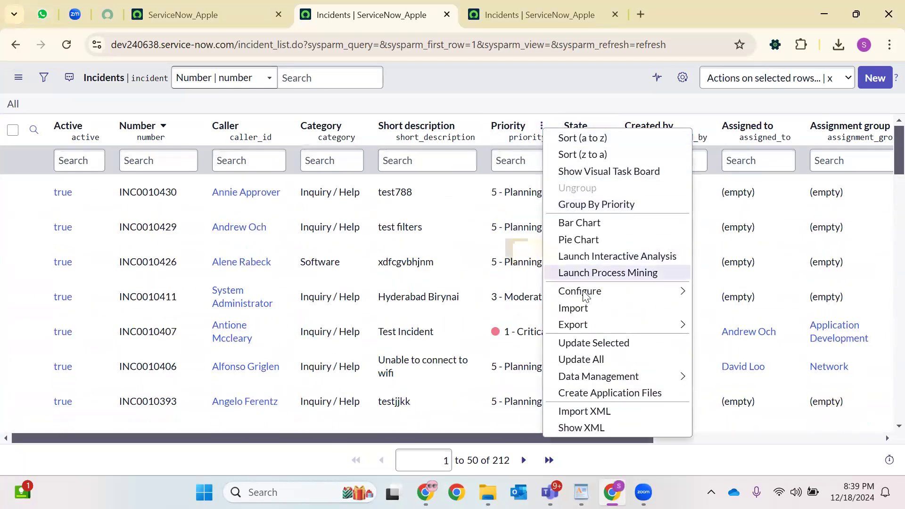
mouse_move(678, 291)
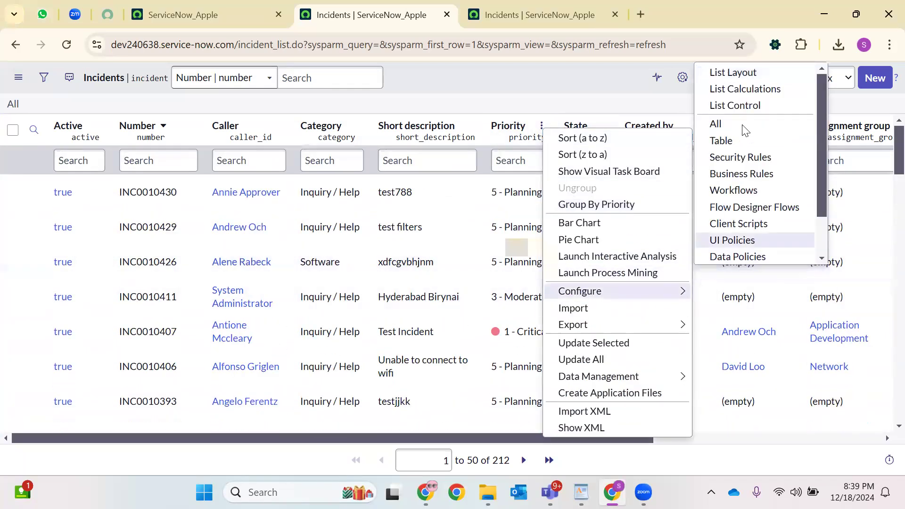
click(742, 105)
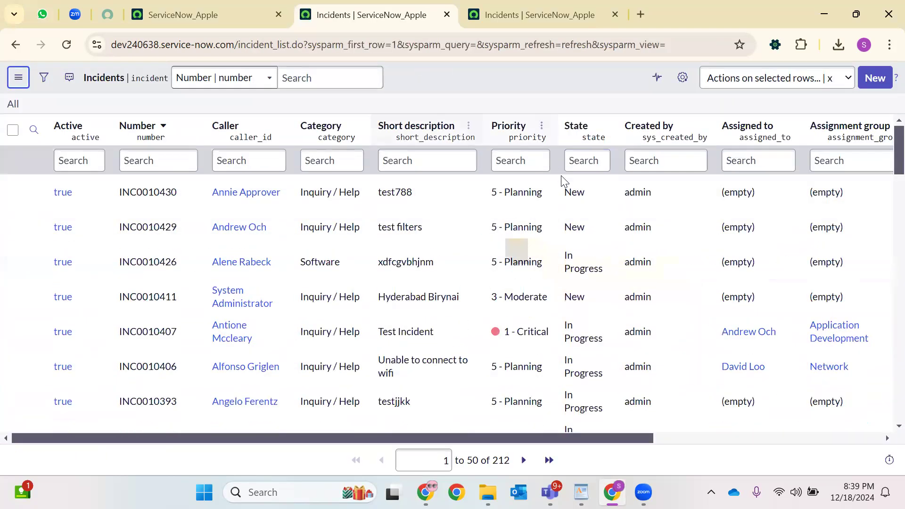
Clear the total, minimum, maximum and average calculations from the Priority column.
click(541, 126)
mouse_move(686, 285)
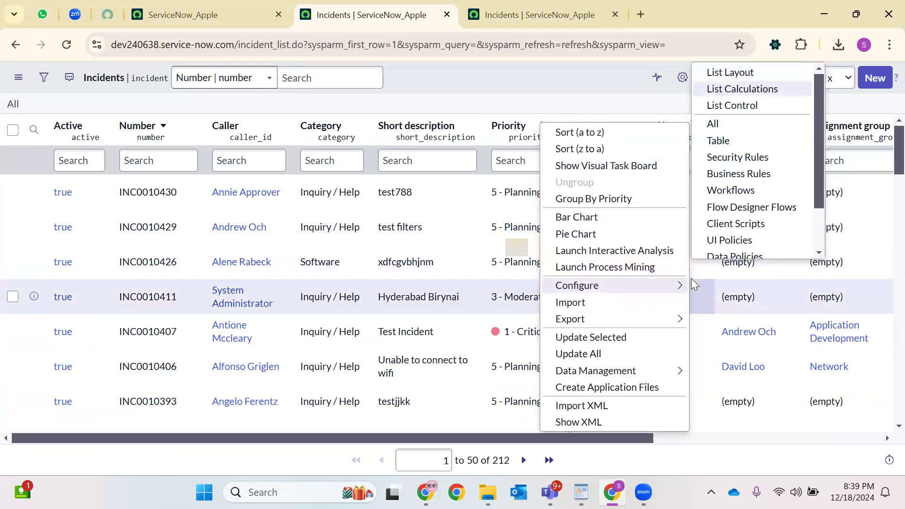
key(Return)
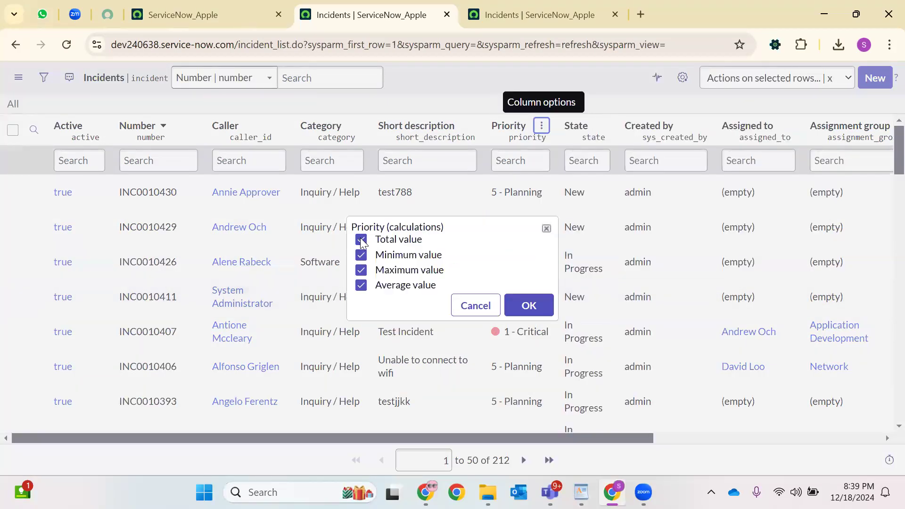
click(361, 239)
click(361, 255)
click(361, 270)
click(361, 285)
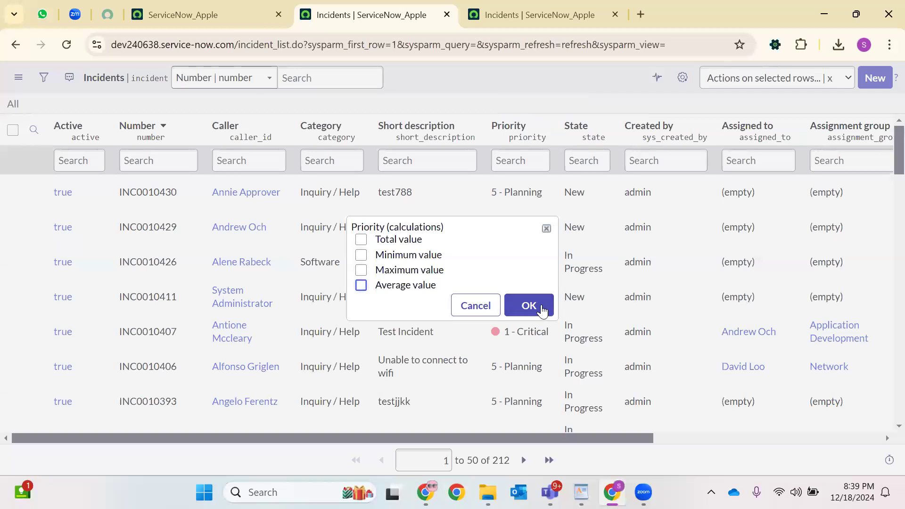
click(533, 305)
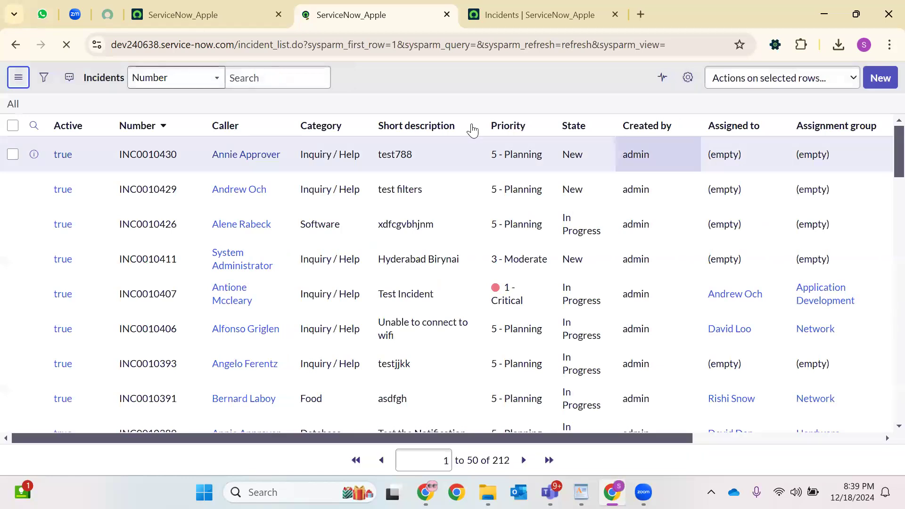
Open the incident table's List Control configuration from the Short description column.
click(468, 125)
mouse_move(592, 286)
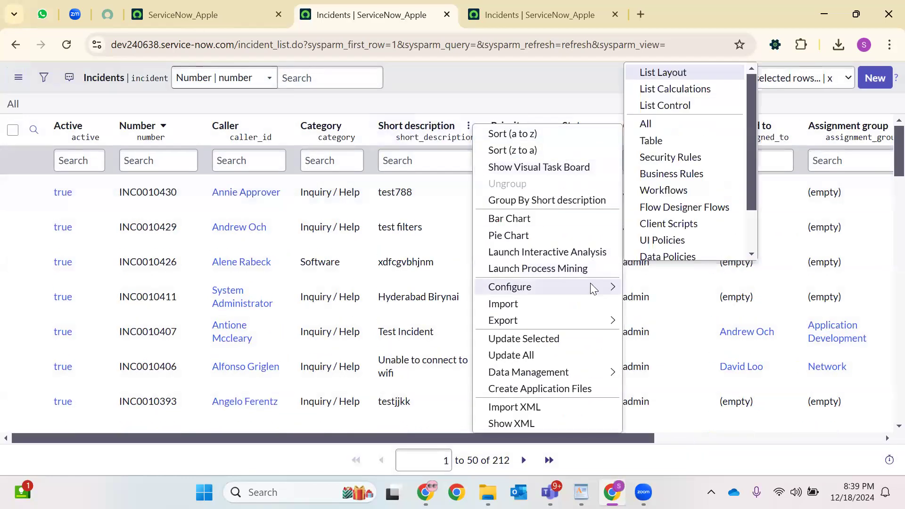
key(Down)
key(Down)
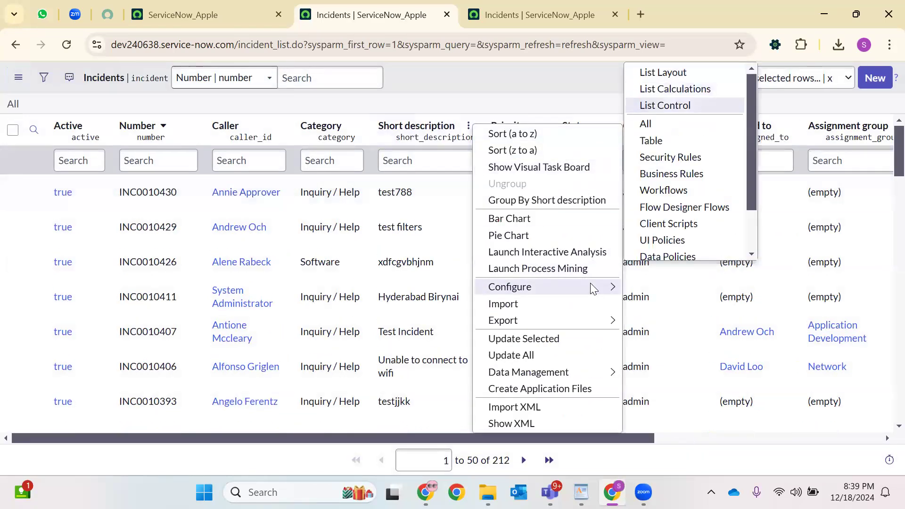
key(Return)
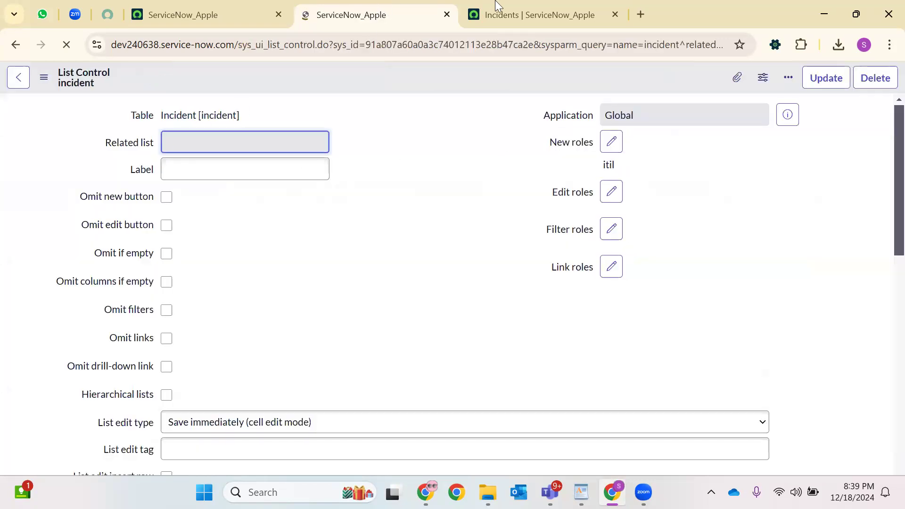
Compare the List Control form with the list in the other Incidents tab and set its Label to Apple.
click(483, 18)
click(372, 15)
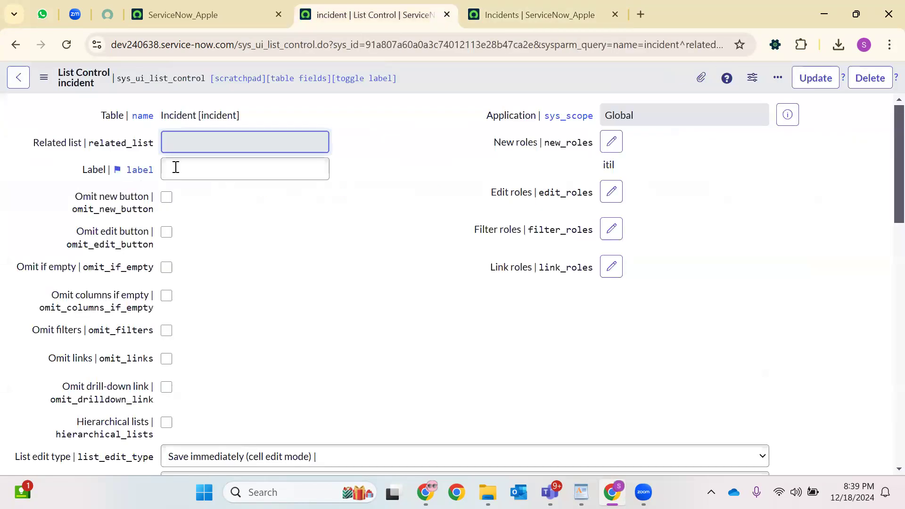
click(504, 6)
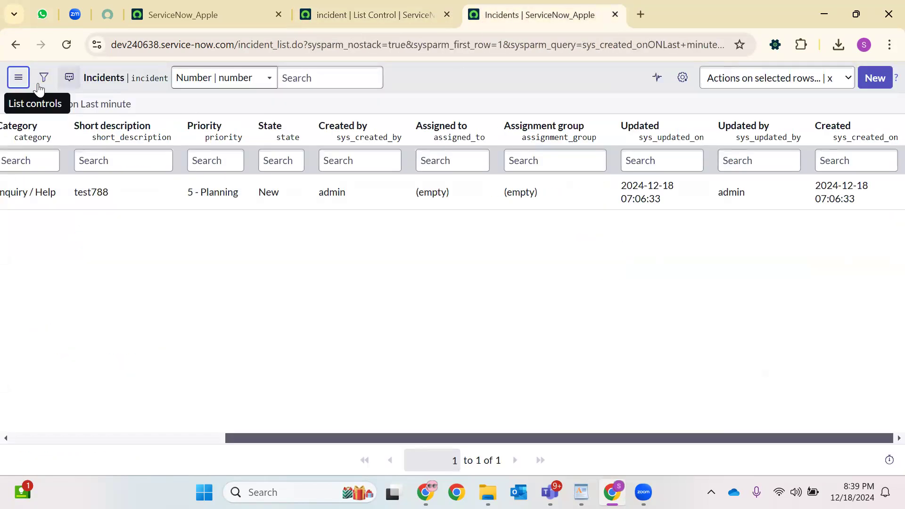
click(426, 13)
click(183, 164)
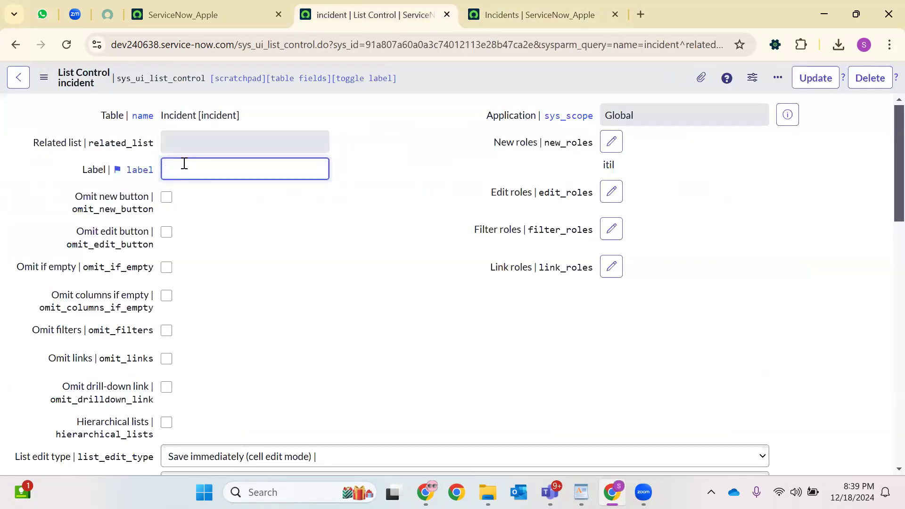
text(Apple)
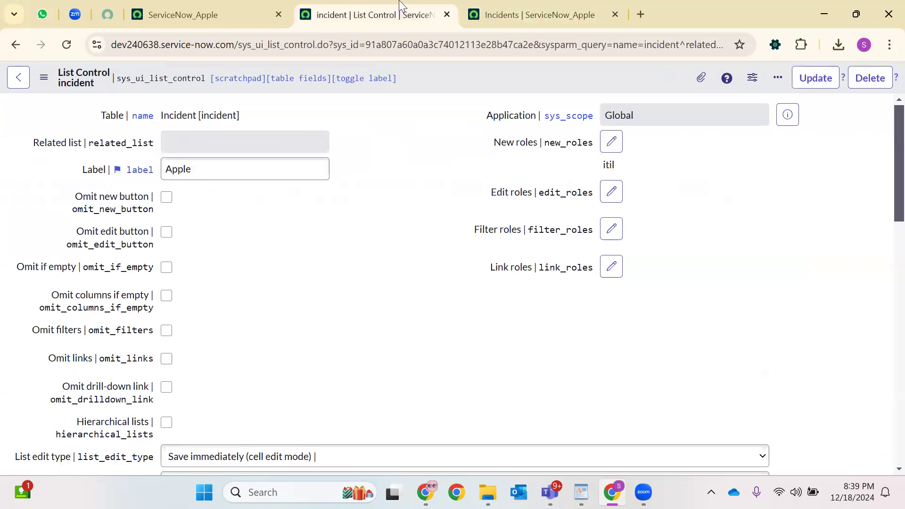
Check the New button in the other Incidents tab, then enable Omit new button in the incident List Control.
click(552, 11)
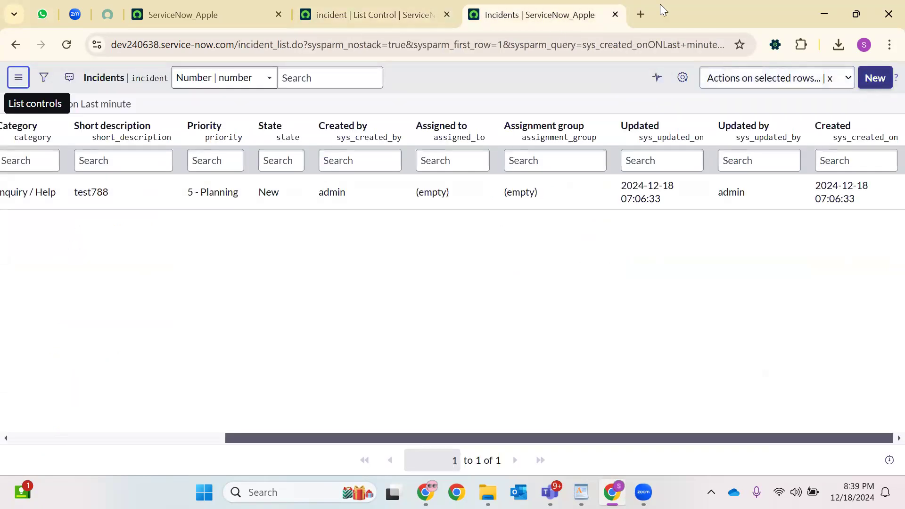
click(363, 10)
click(167, 197)
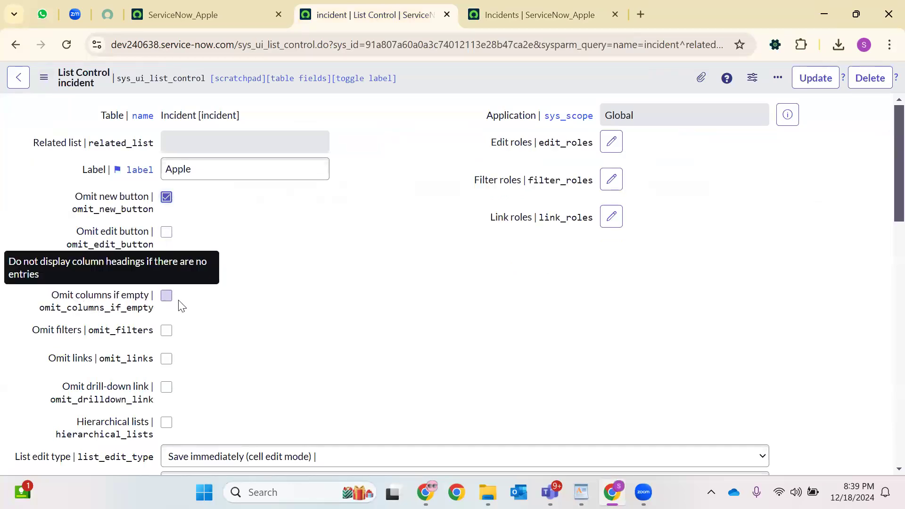
Enable Omit columns if empty in the incident List Control and compare it with the Incidents list in the other tab.
click(166, 295)
click(479, 6)
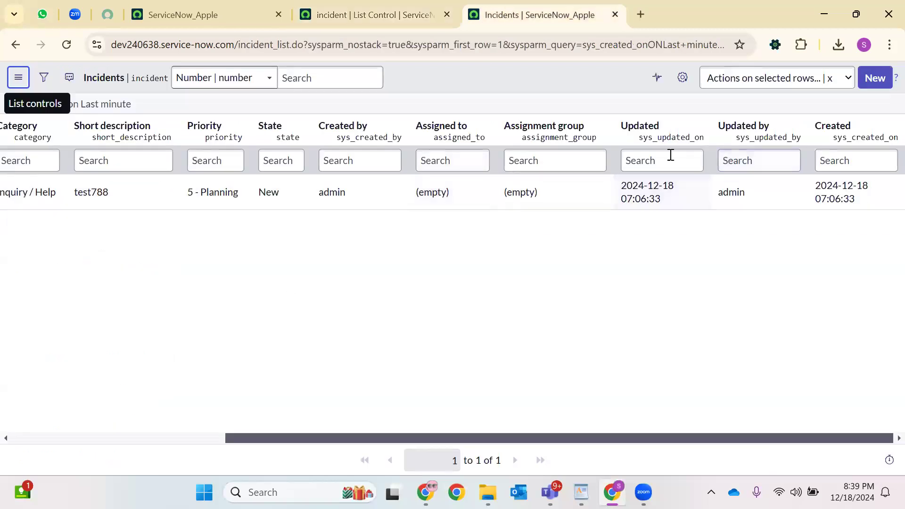
click(384, 6)
Set the List edit type to Save data by rows and save the incident List Control.
scroll(163, 283, down, 2)
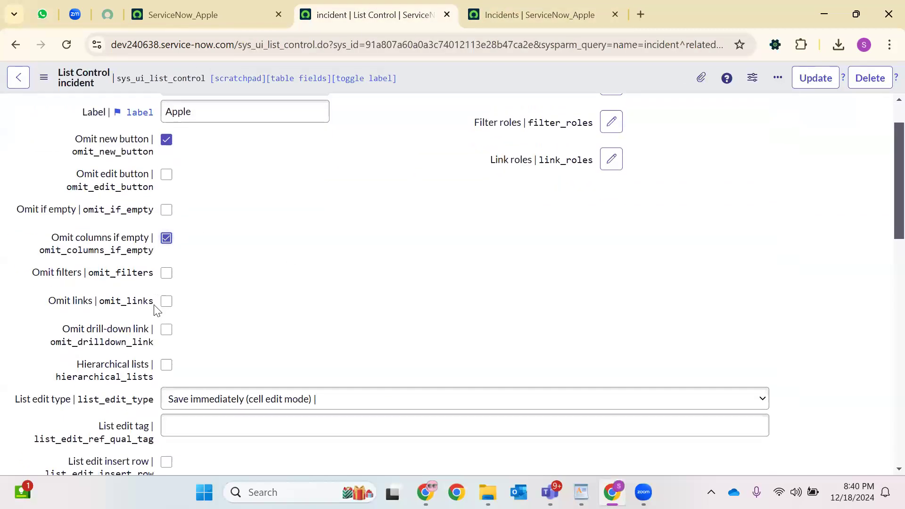
scroll(169, 330, down, 1)
click(212, 315)
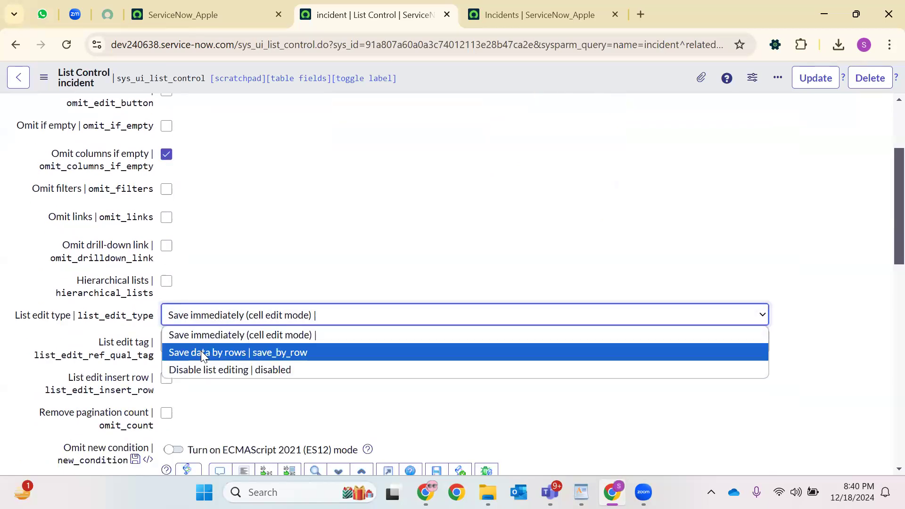
click(201, 352)
scroll(602, 144, up, 3)
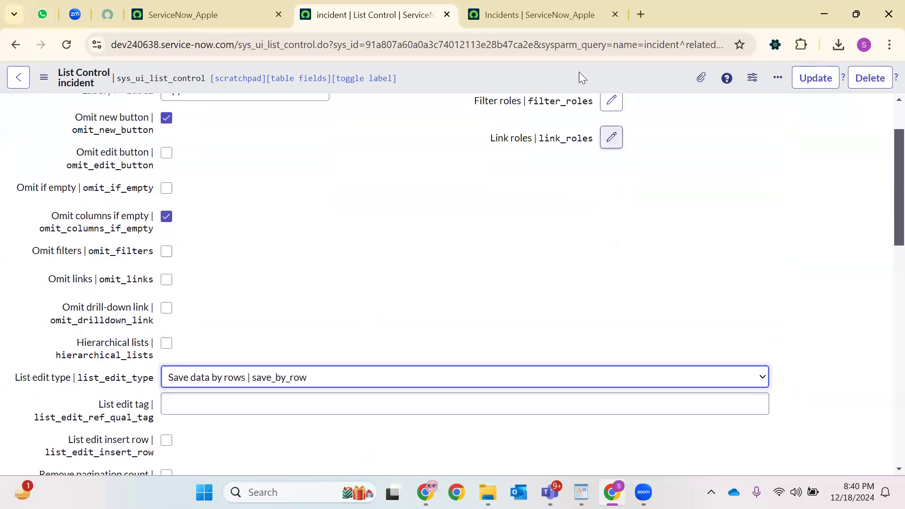
right_click(587, 77)
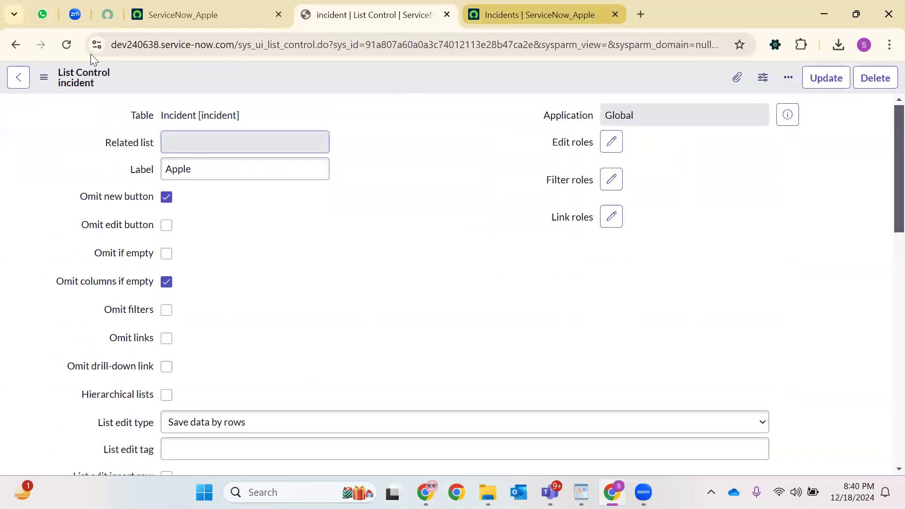
Reload the incident list in the other tab, remove its Created on Last minute filter and look through the records.
key(ctrl+Tab)
key(F5)
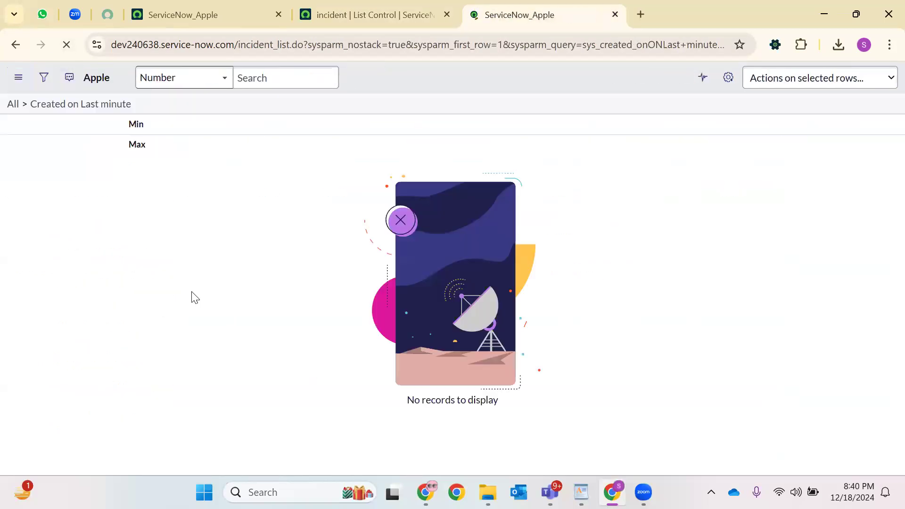
click(18, 104)
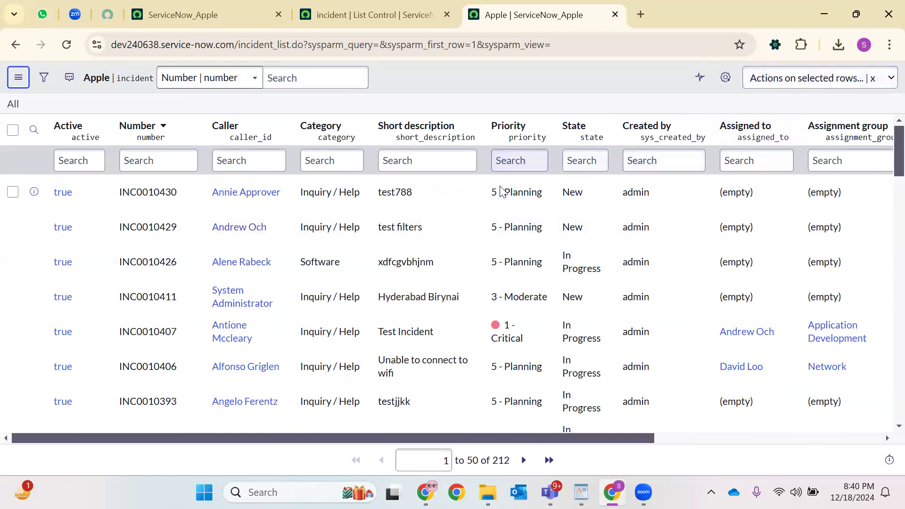
scroll(542, 212, down, 8)
scroll(738, 203, down, 20)
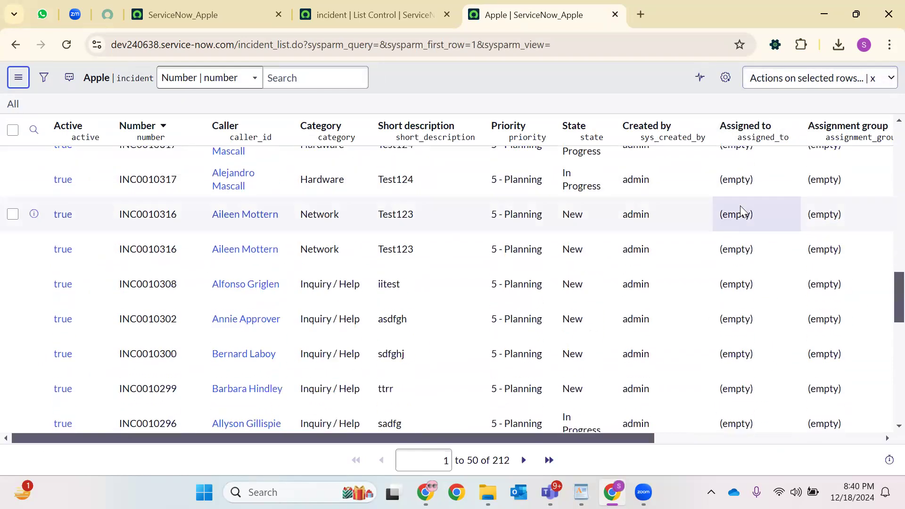
scroll(763, 179, up, 12)
scroll(782, 147, up, 10)
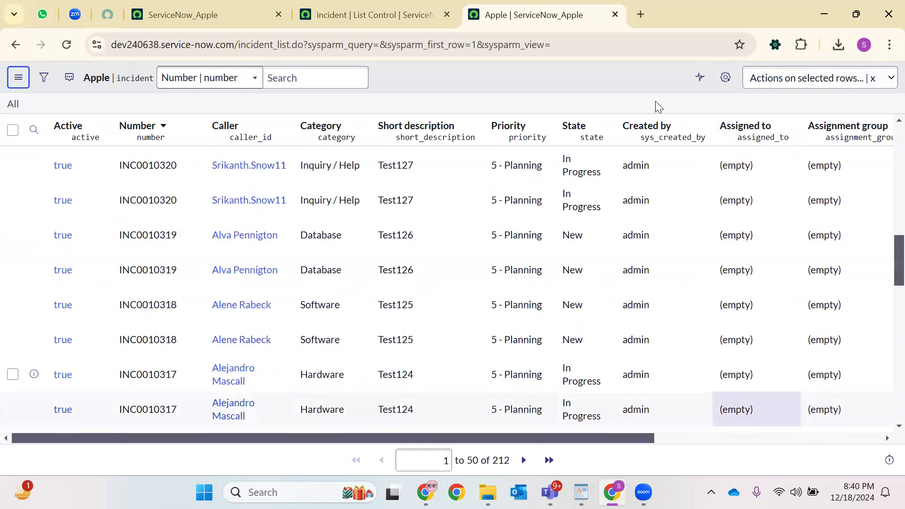
Turn off Omit new button in the incident List Control and review the New roles and Filter roles fields.
click(357, 11)
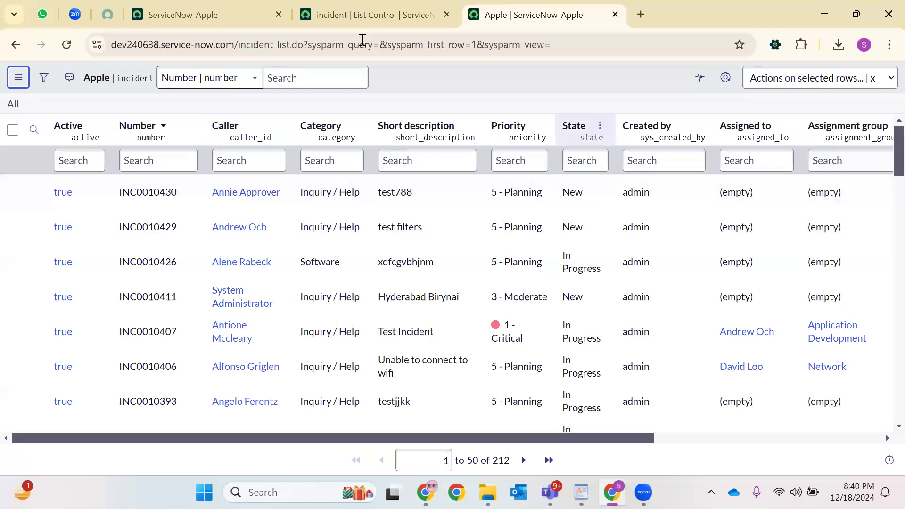
click(168, 198)
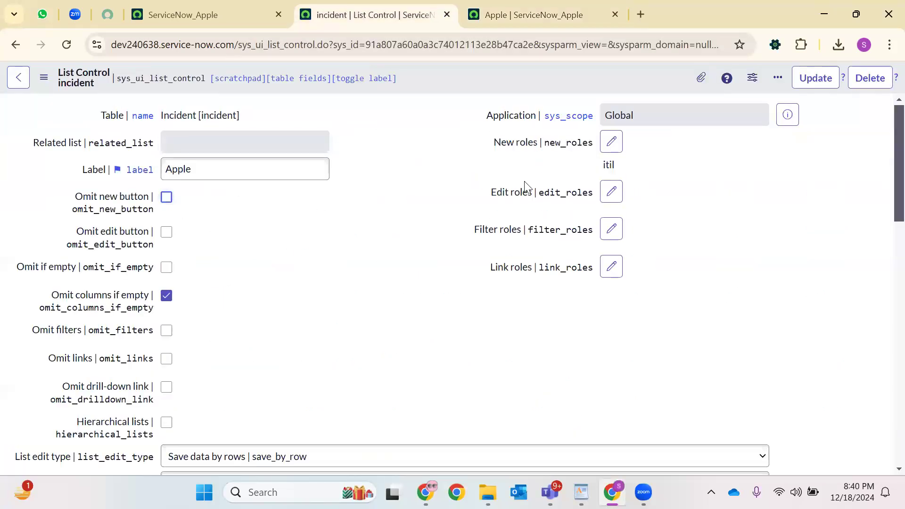
drag(492, 143, 599, 143)
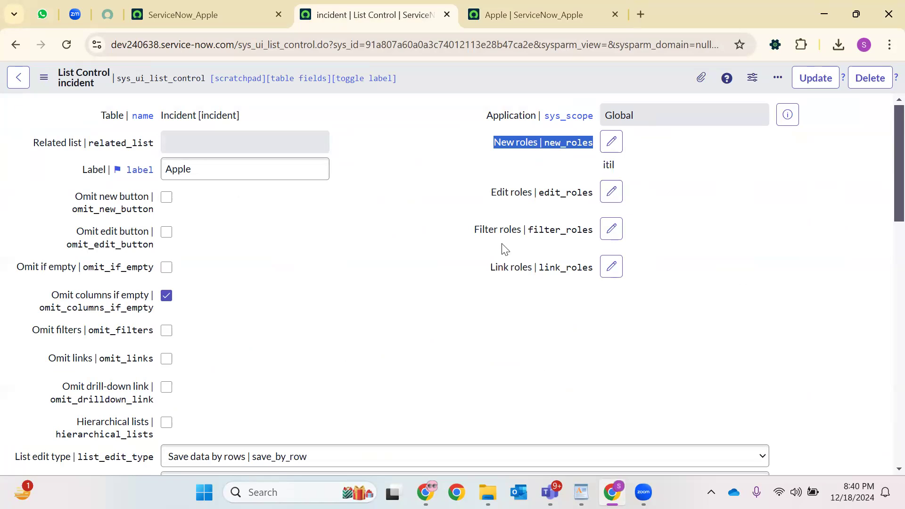
drag(464, 229, 621, 241)
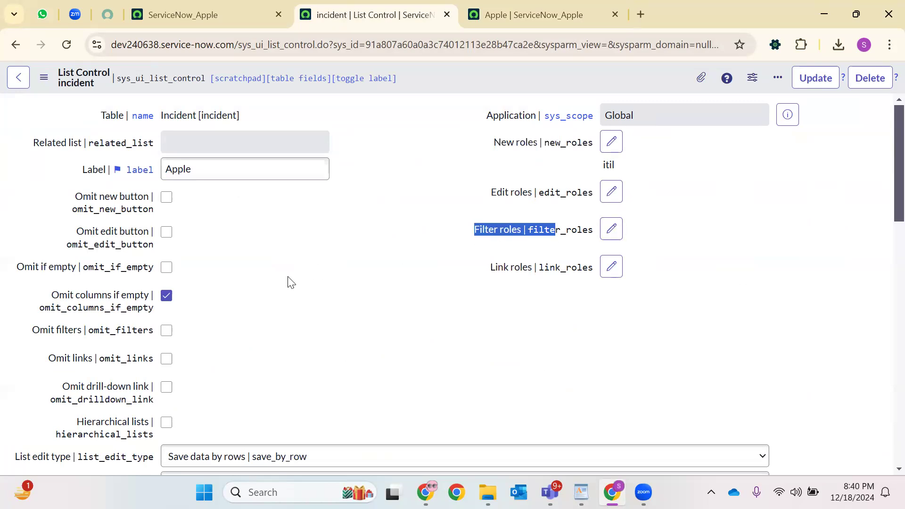
Enable Omit filters in the incident List Control and look at the filter controls in the incident list tab.
scroll(290, 282, down, 3)
scroll(272, 260, up, 3)
click(166, 332)
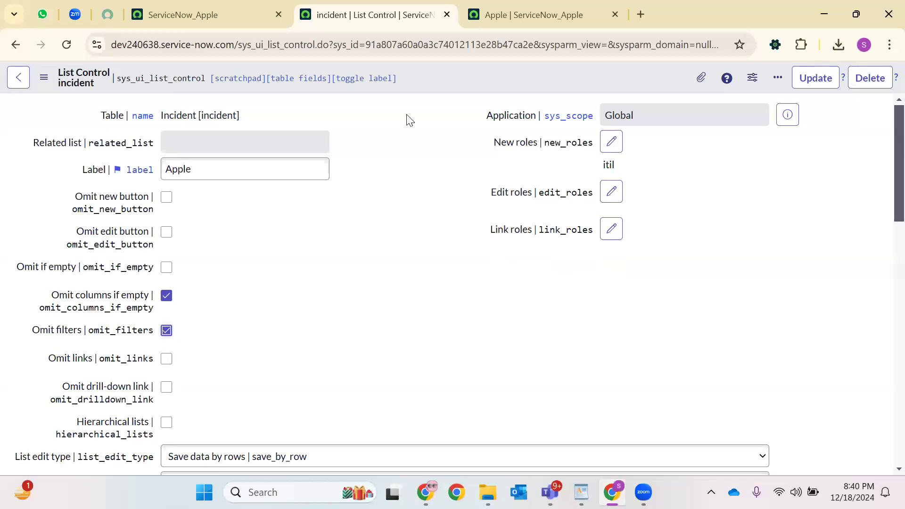
click(507, 6)
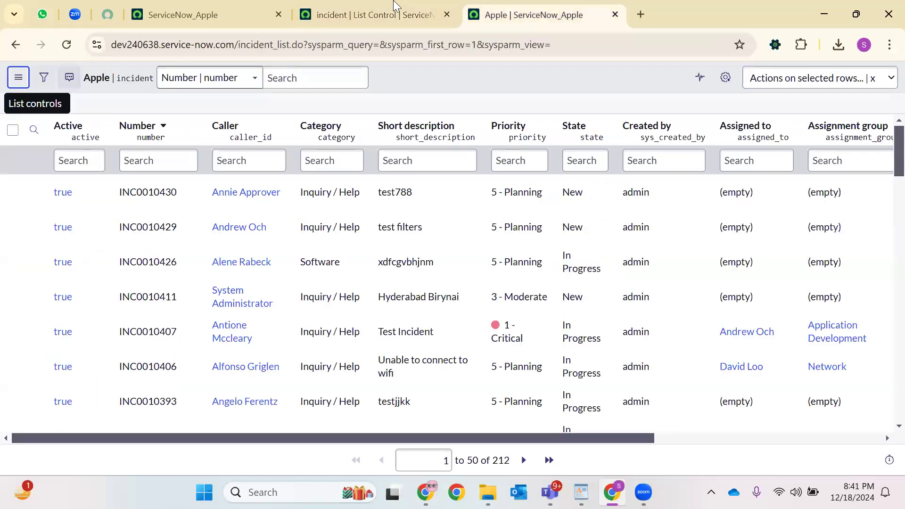
Turn off Omit columns if empty, save the List Control and check the header of the incident list.
click(395, 6)
click(167, 297)
right_click(452, 79)
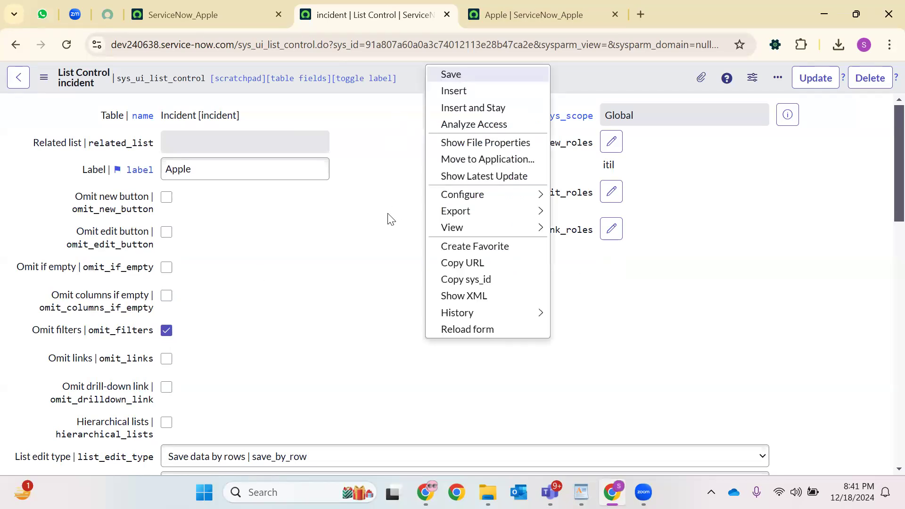
click(508, 9)
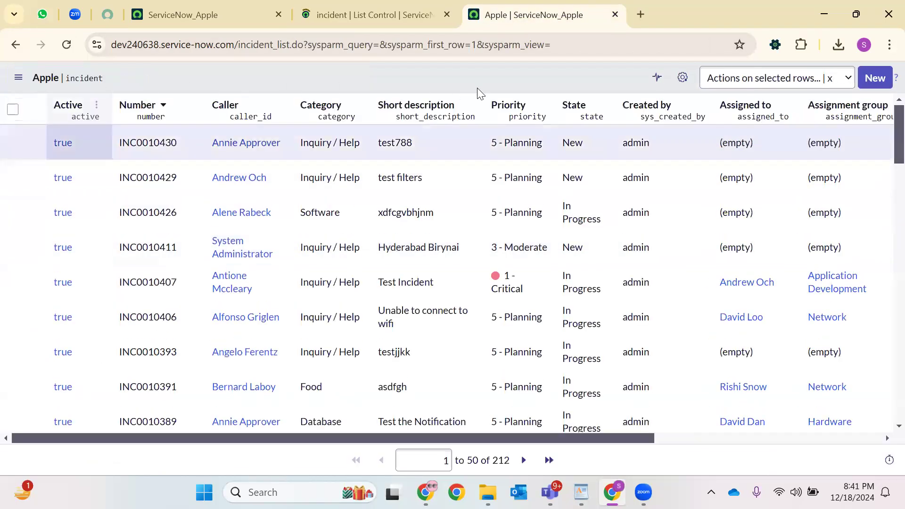
Clear the Label and turn off Omit filters in the incident List Control.
click(339, 10)
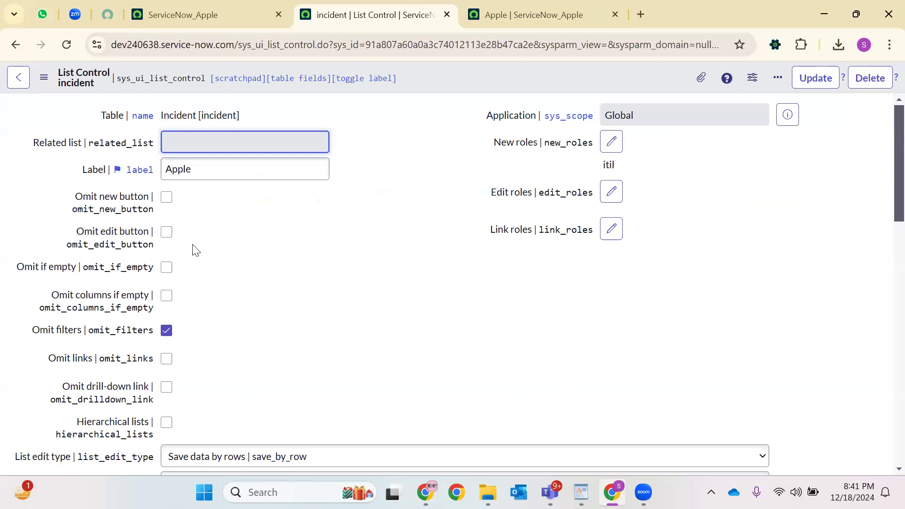
click(197, 170)
key(ctrl+a)
key(BackSpace)
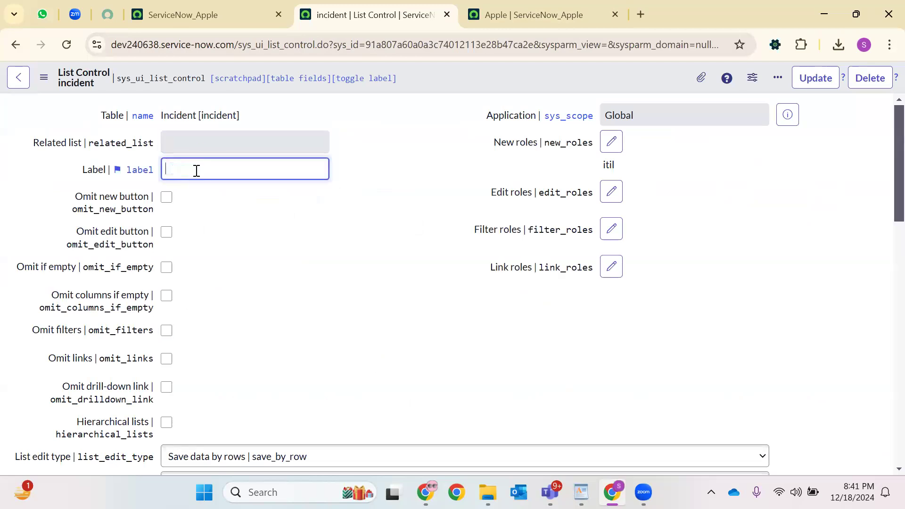
Set the List edit type to Disable list editing and save the incident List Control.
scroll(238, 242, down, 3)
click(253, 251)
click(271, 299)
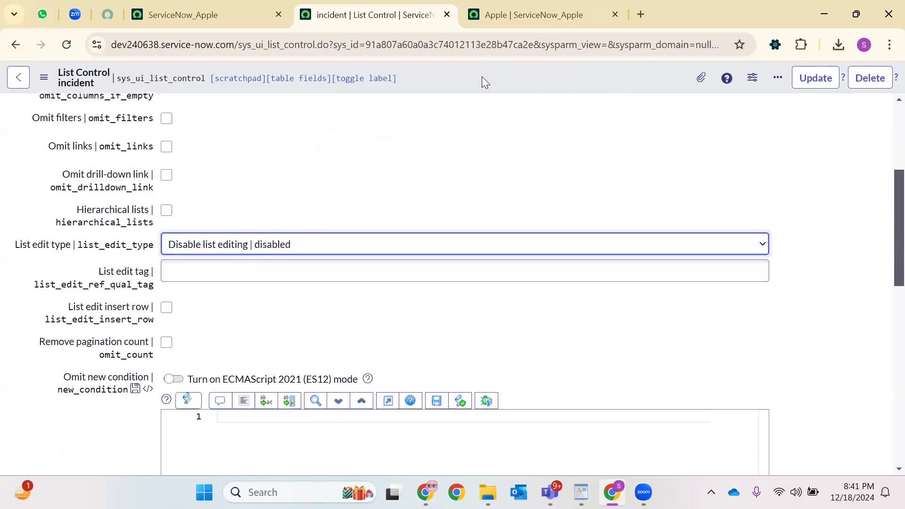
right_click(481, 76)
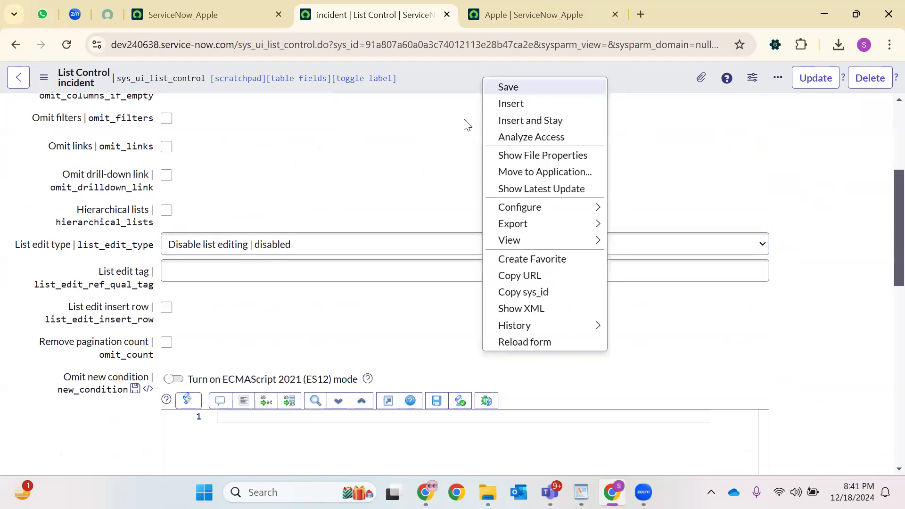
click(514, 88)
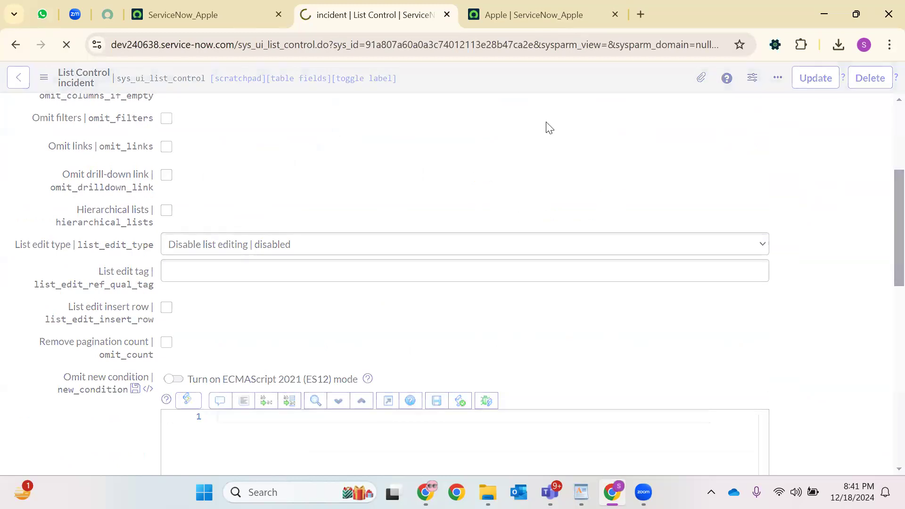
Reload the incident list, page forward and back to the first page, and look through its records.
click(517, 2)
click(65, 48)
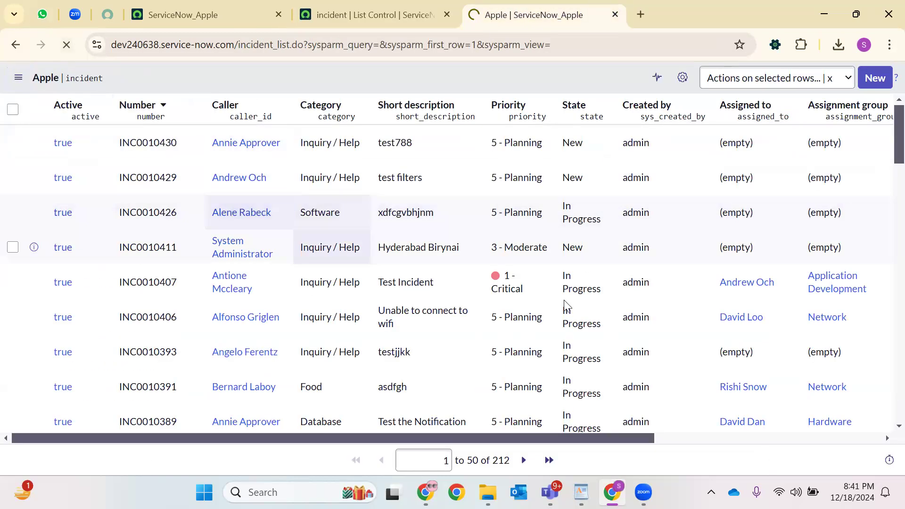
click(524, 461)
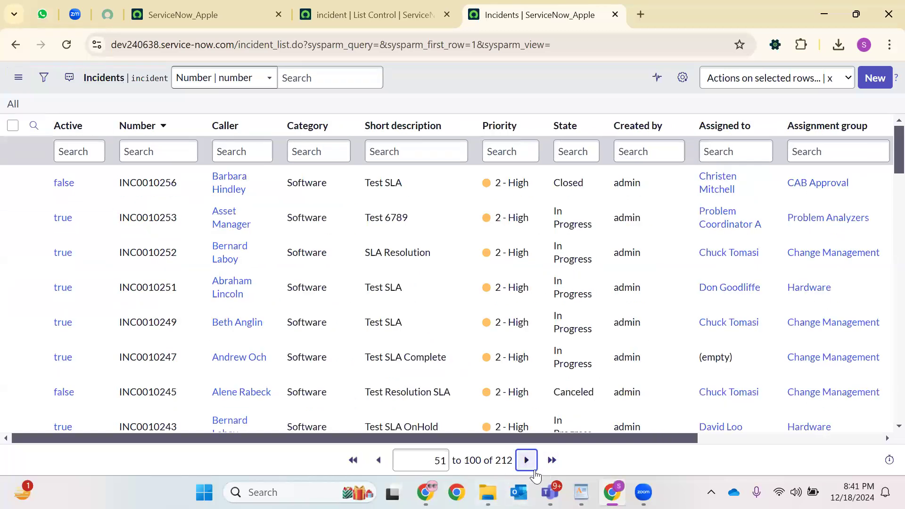
click(549, 461)
click(353, 460)
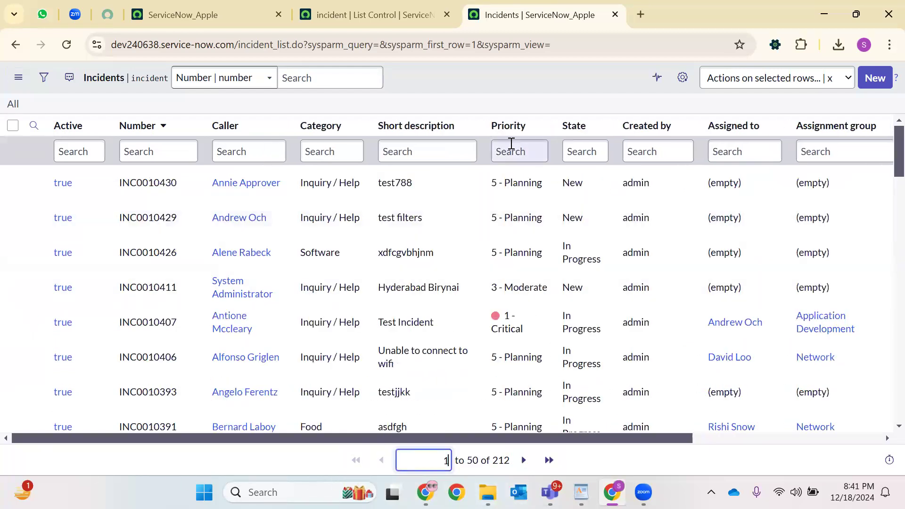
scroll(599, 212, down, 8)
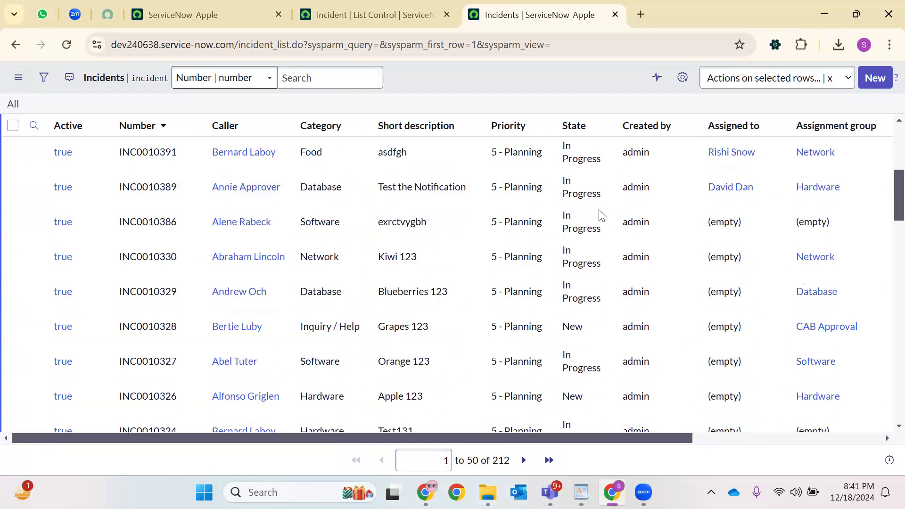
scroll(383, 147, up, 10)
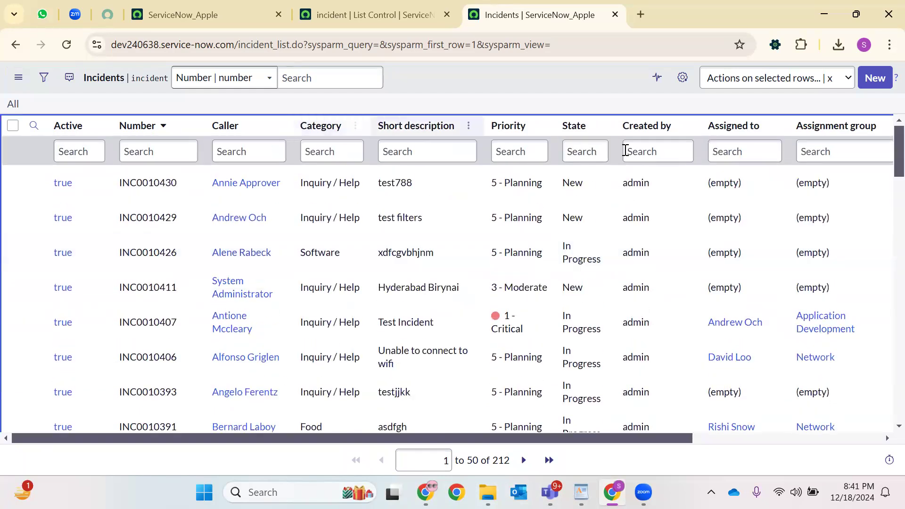
Try to edit the Assigned to values of the first three incidents directly in the list.
double_click(759, 185)
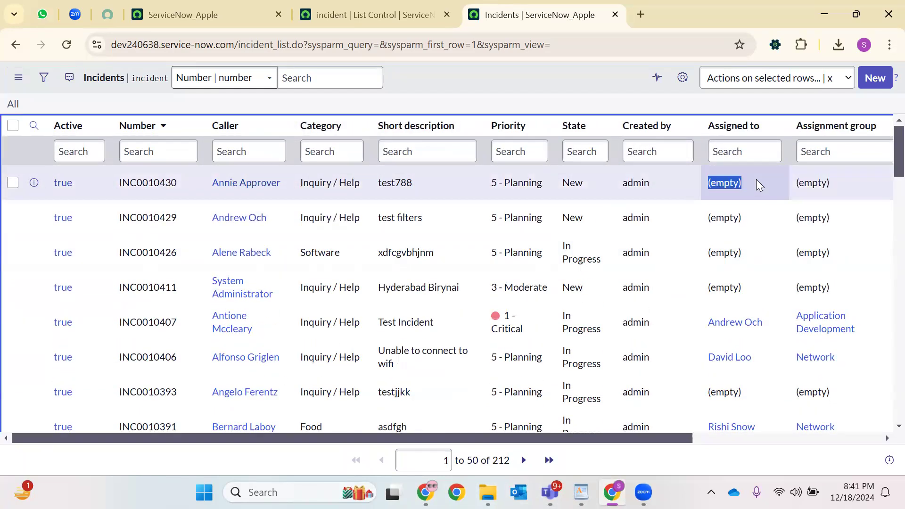
click(760, 173)
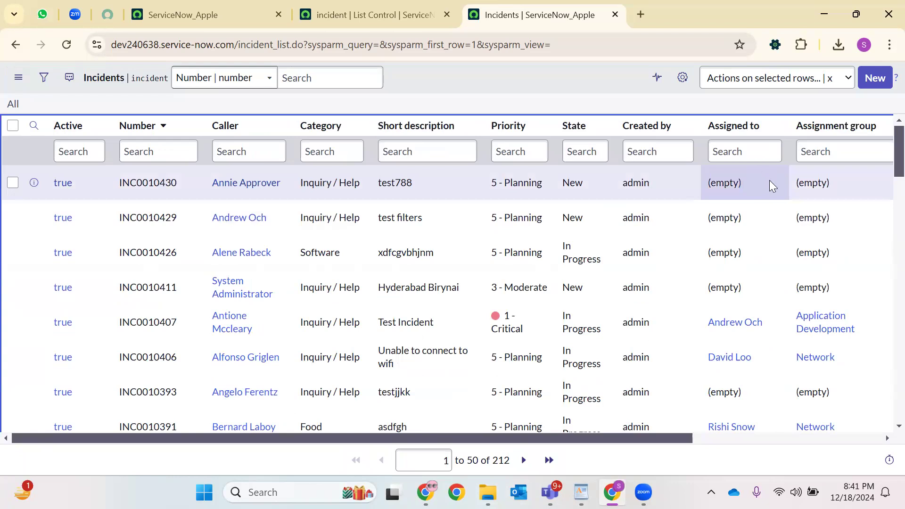
double_click(790, 221)
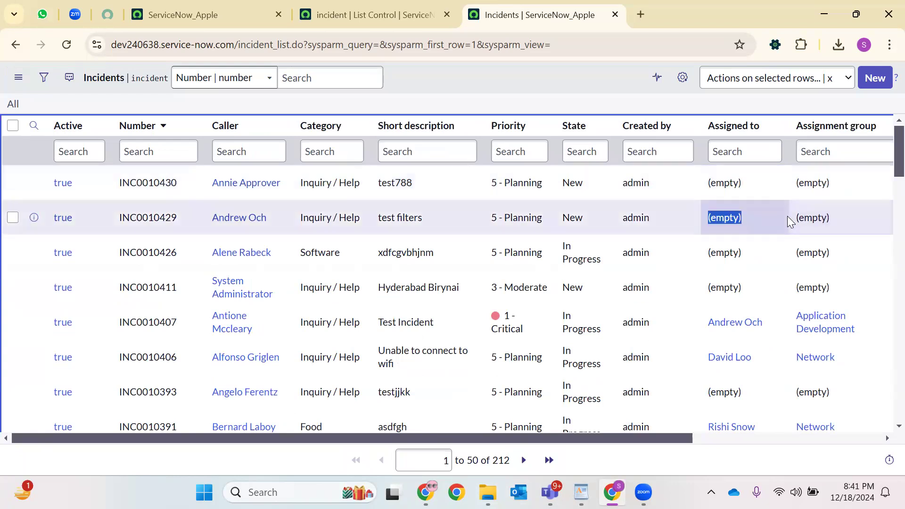
click(767, 253)
double_click(764, 256)
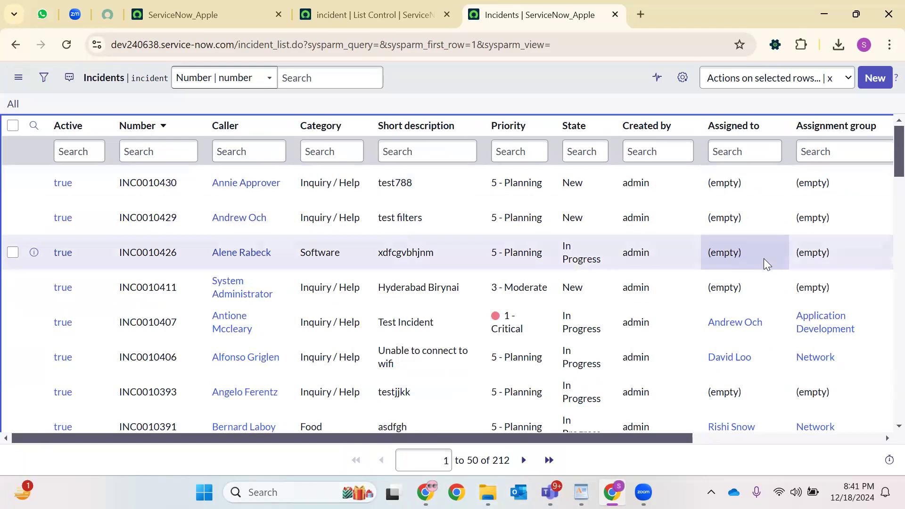
Set the List edit type to Save immediately (cell edit mode) and update the incident List Control.
click(386, 10)
scroll(191, 270, down, 3)
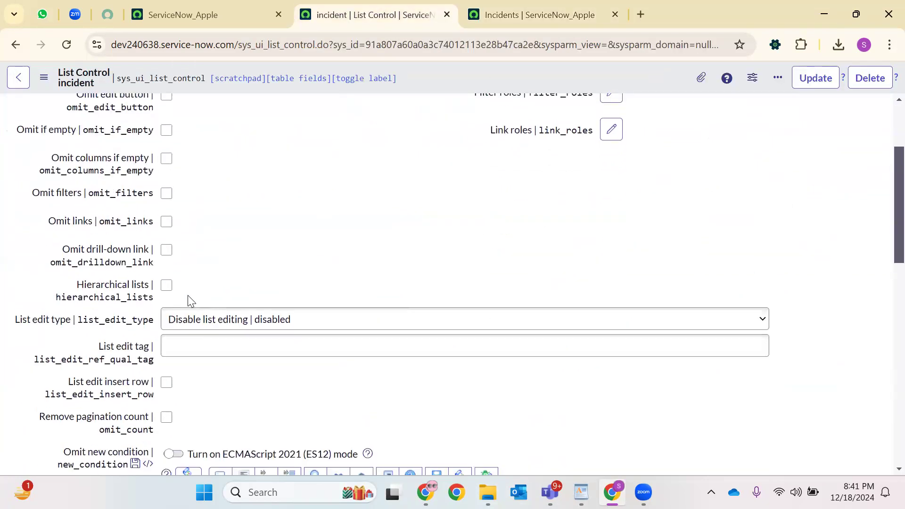
click(182, 315)
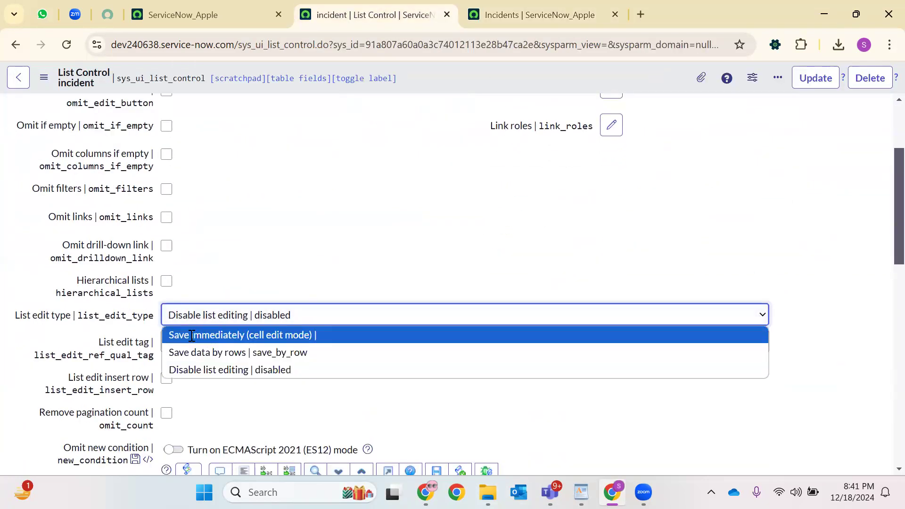
click(207, 335)
click(814, 79)
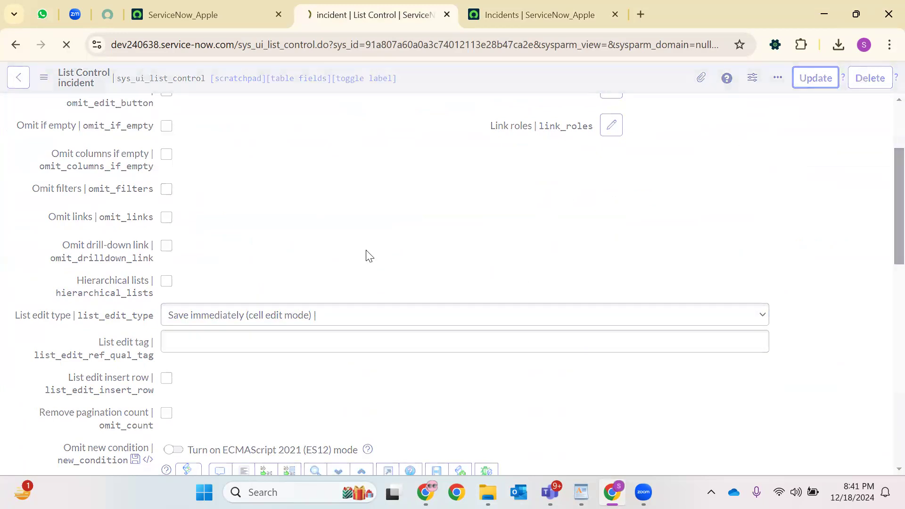
Reload the incident list and assign the first three incidents to one user by editing their Assigned to cells together.
click(519, 9)
click(753, 182)
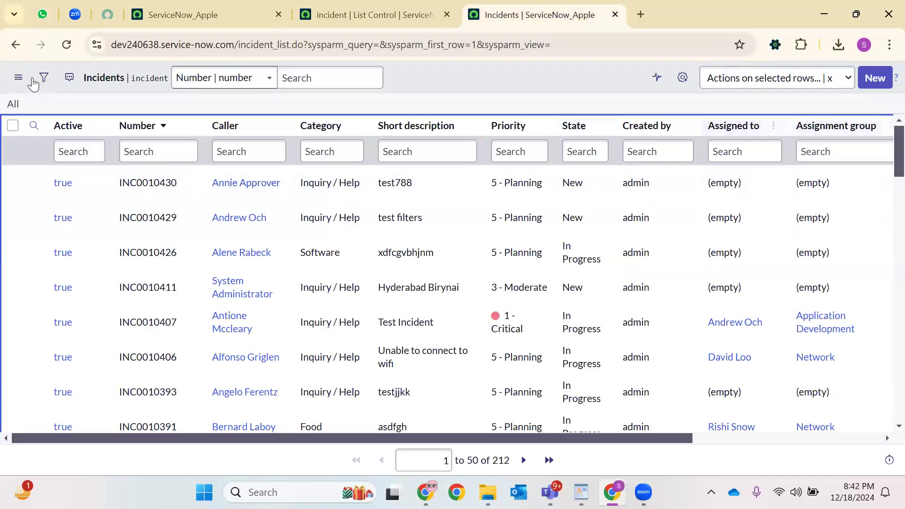
click(67, 44)
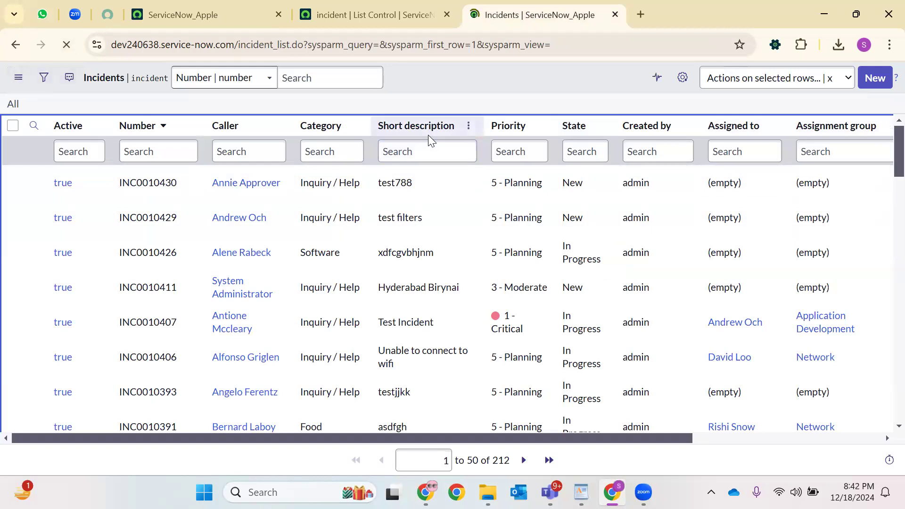
click(783, 194)
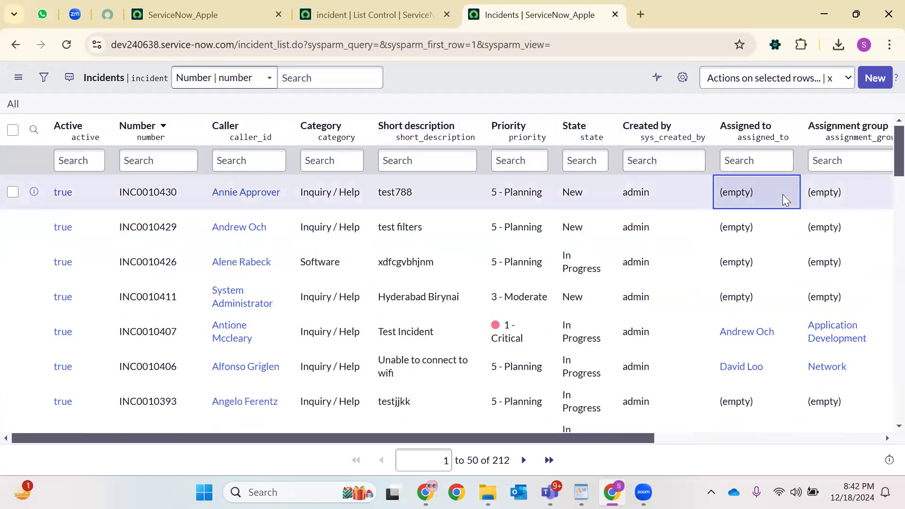
key(shift+Down)
key(shift+Down)
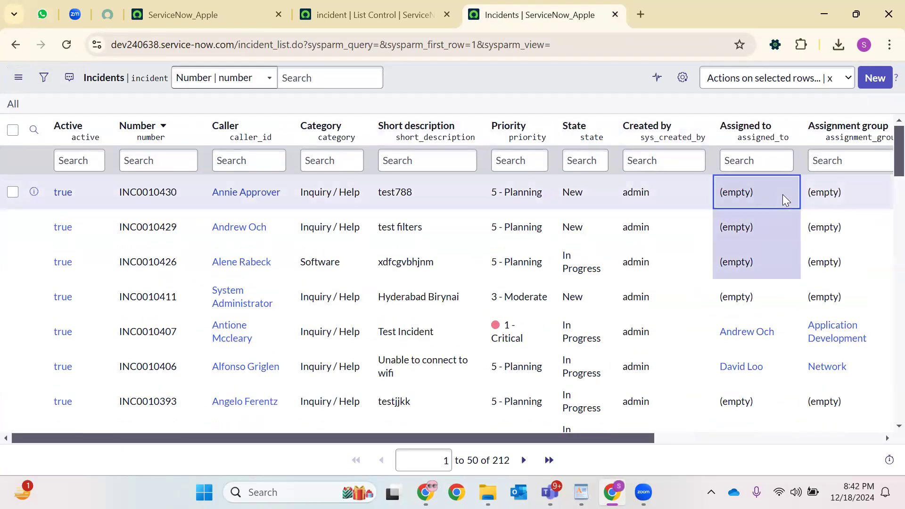
key(Return)
click(849, 199)
click(79, 261)
key(Return)
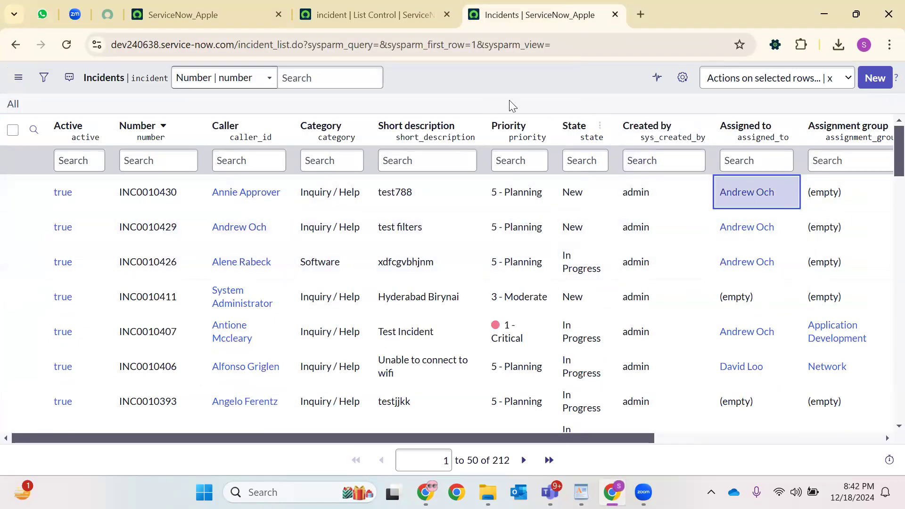
Enable List edit insert row in the incident List Control, check the end of the incident list, and update the record.
click(368, 12)
scroll(100, 343, down, 3)
click(200, 319)
click(297, 257)
click(166, 378)
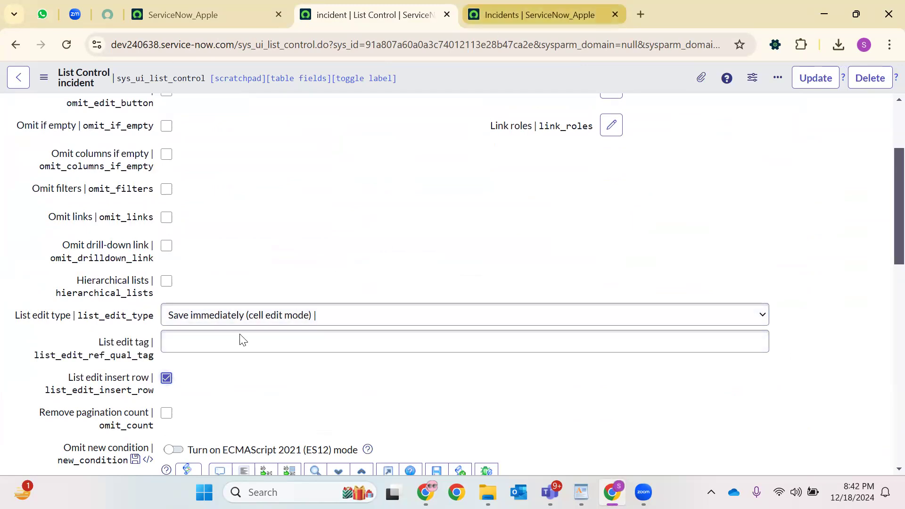
click(540, 15)
scroll(69, 394, down, 15)
scroll(885, 79, down, 12)
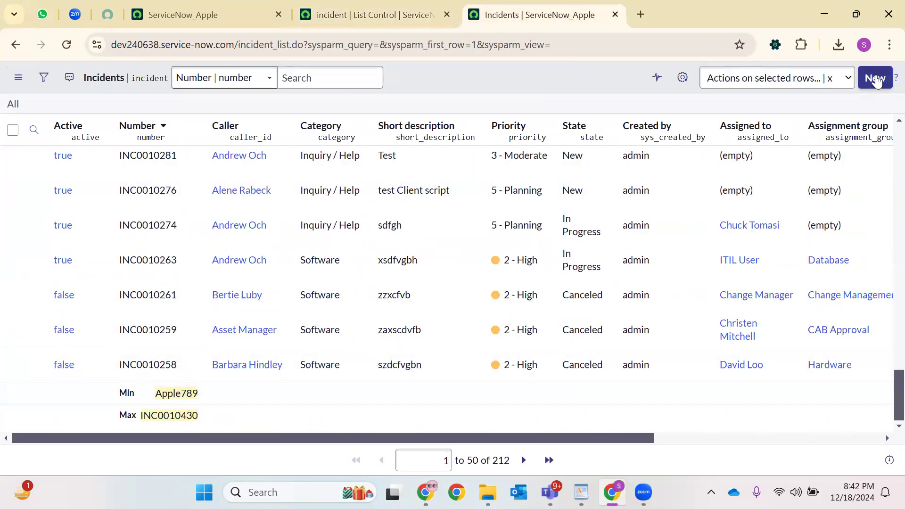
click(372, 15)
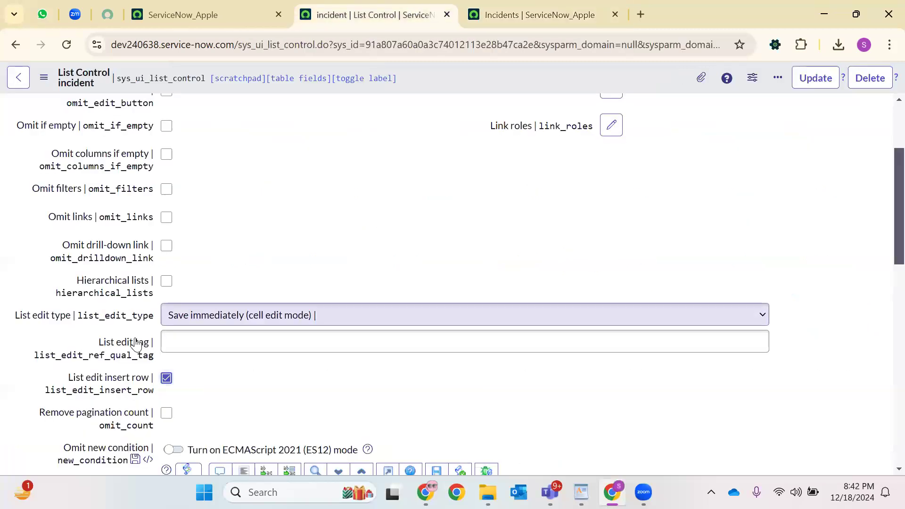
click(814, 79)
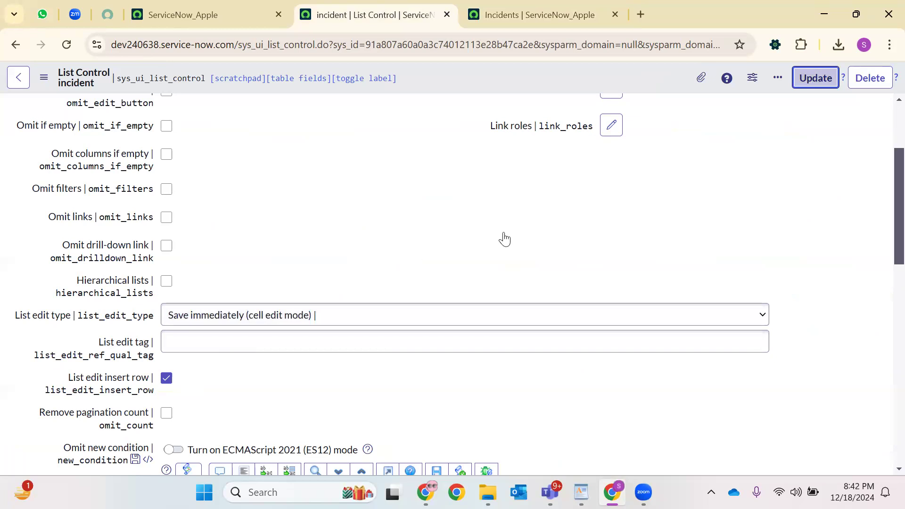
Reload the incident list and insert a new incident row at the end of its records.
click(525, 11)
click(67, 44)
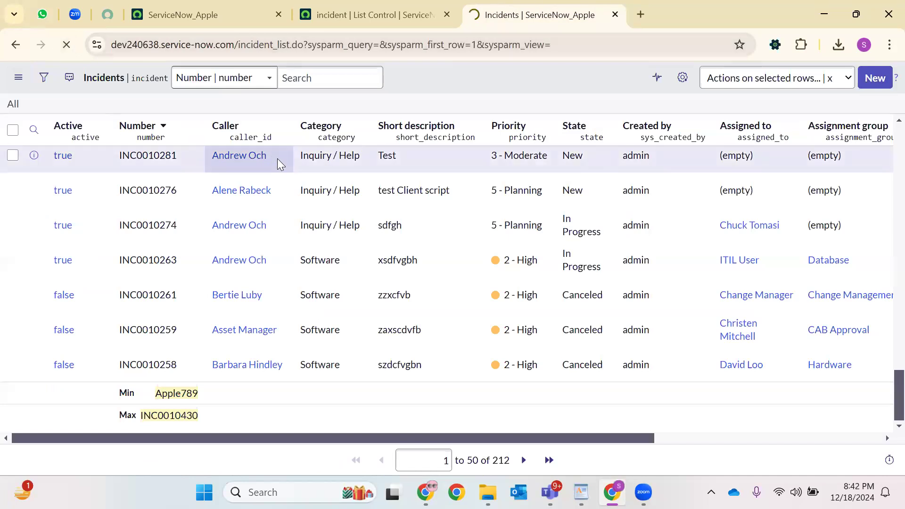
scroll(236, 250, down, 10)
scroll(236, 264, down, 15)
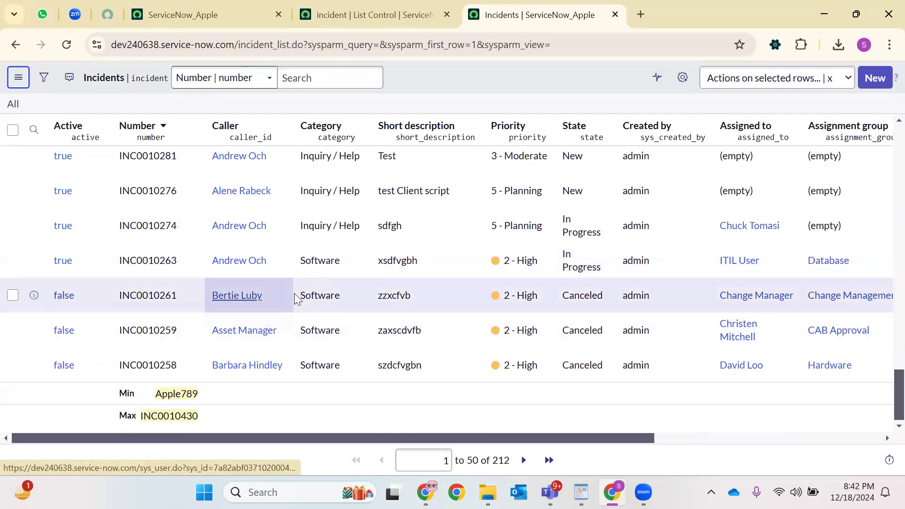
scroll(64, 377, down, 2)
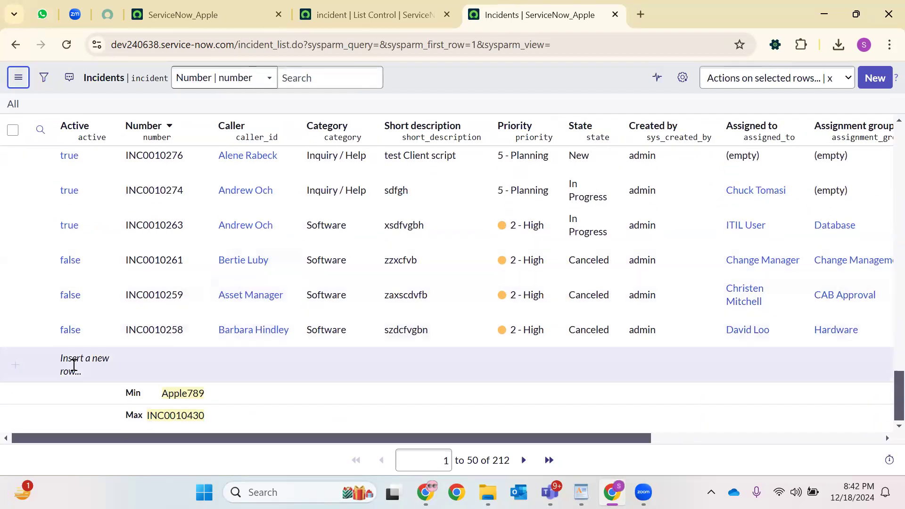
click(74, 366)
key(Return)
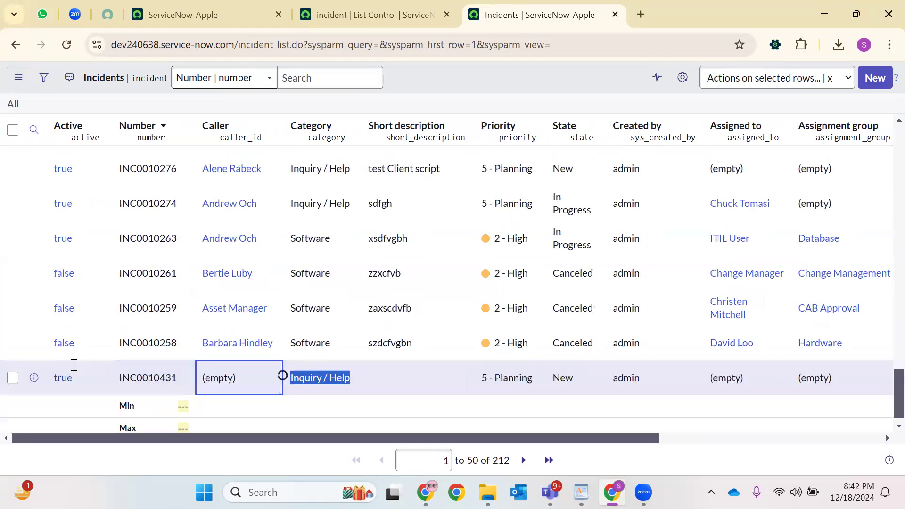
Pick a caller for the new incident from the user lookup and set its short description to "tet 6788".
click(335, 376)
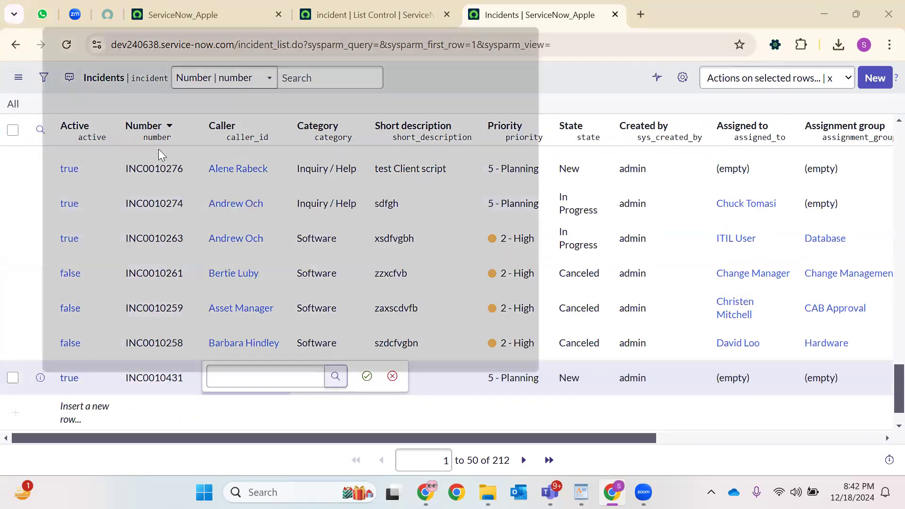
click(88, 256)
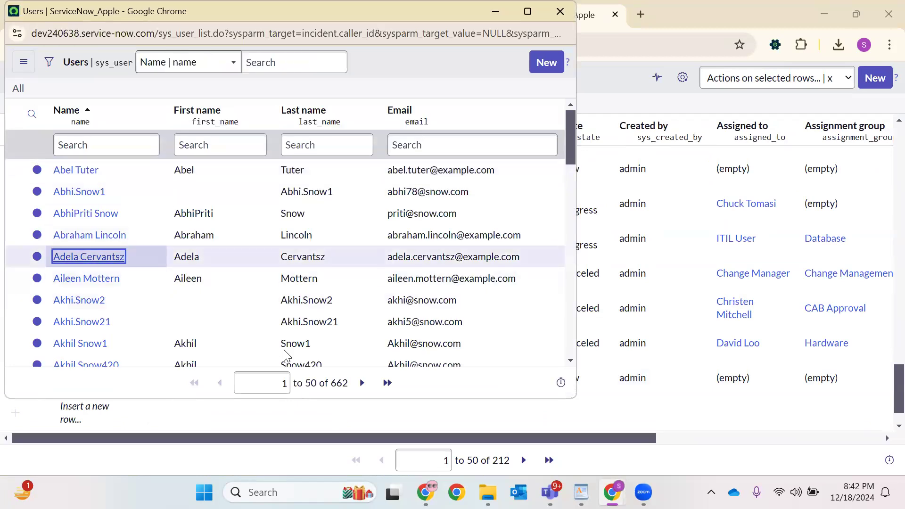
key(Tab)
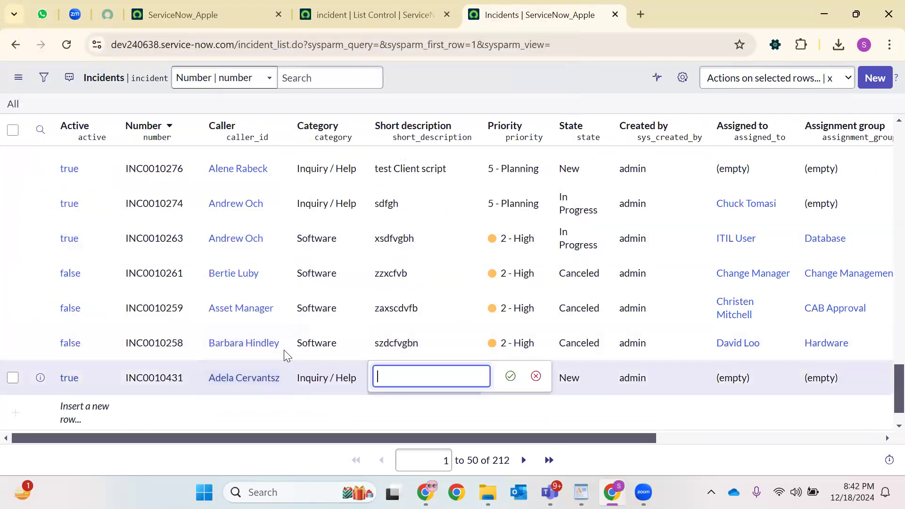
text(tet 6788)
key(Return)
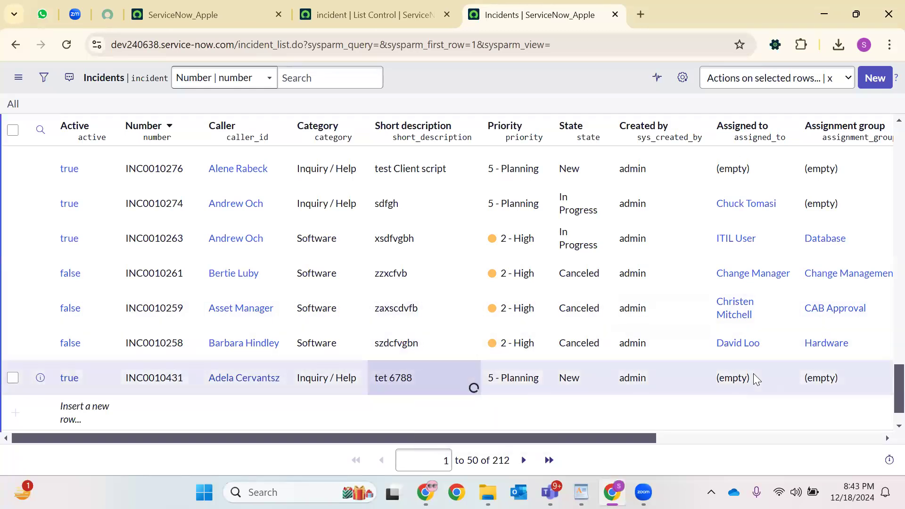
Fill in the new incident's Assigned to value with a user picked from the user lookup.
double_click(755, 379)
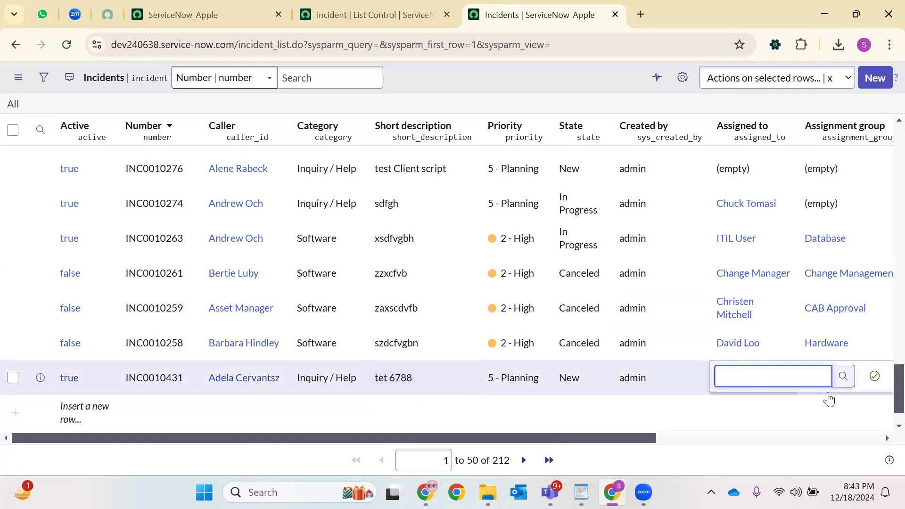
click(843, 376)
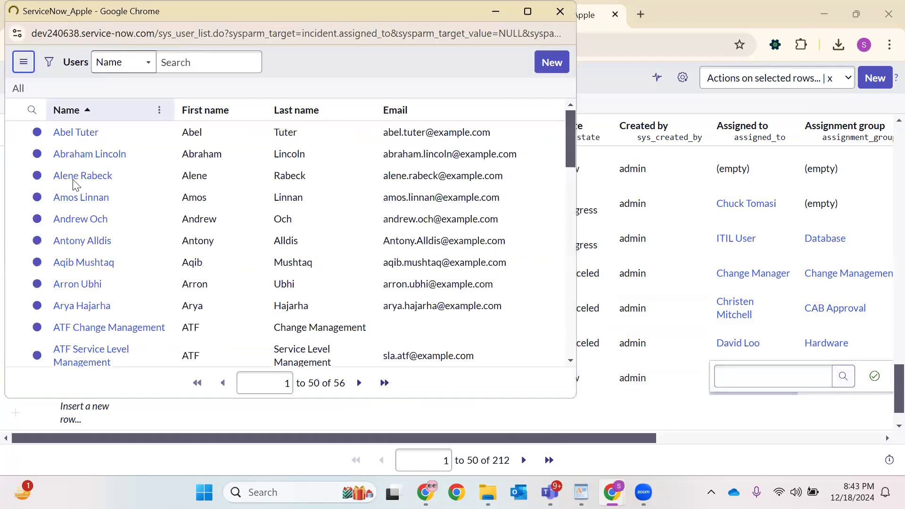
click(78, 188)
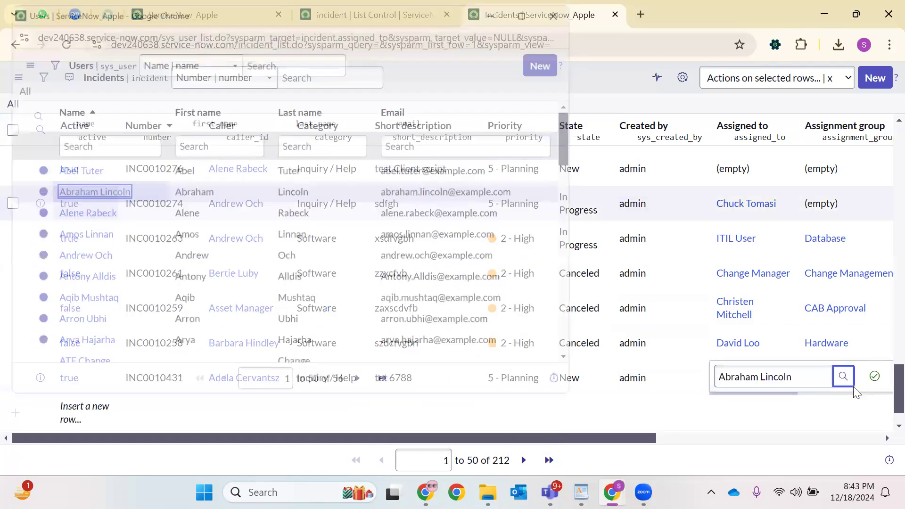
click(753, 407)
Disable List edit insert row, enable Remove pagination count for all views, and update the incident List Control.
click(412, 6)
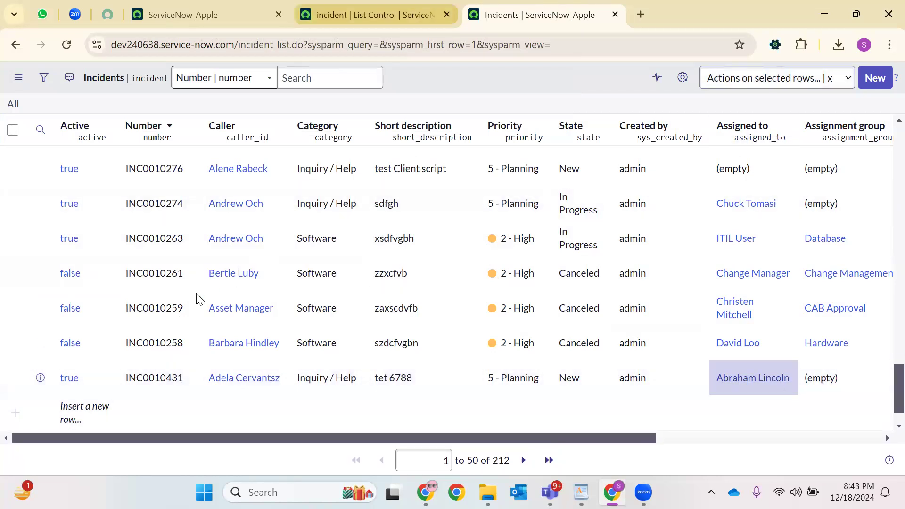
scroll(166, 239, down, 1)
click(167, 237)
click(166, 271)
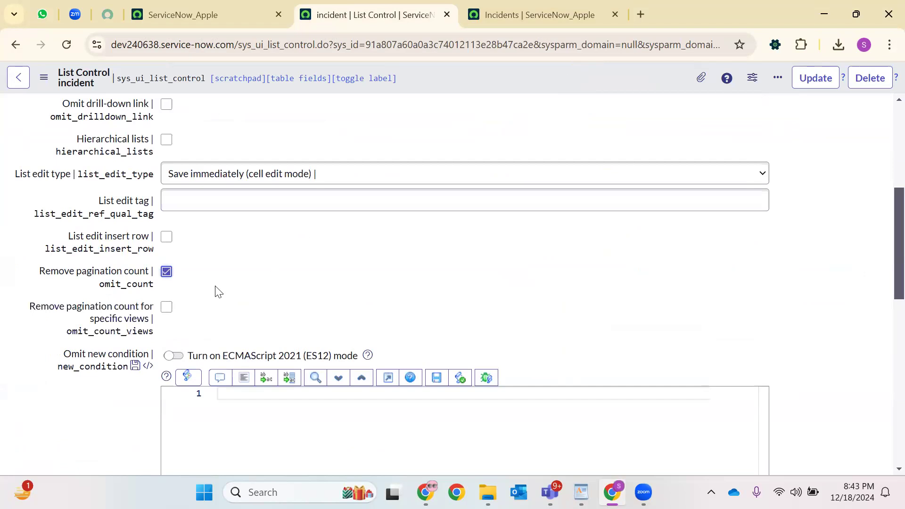
click(167, 307)
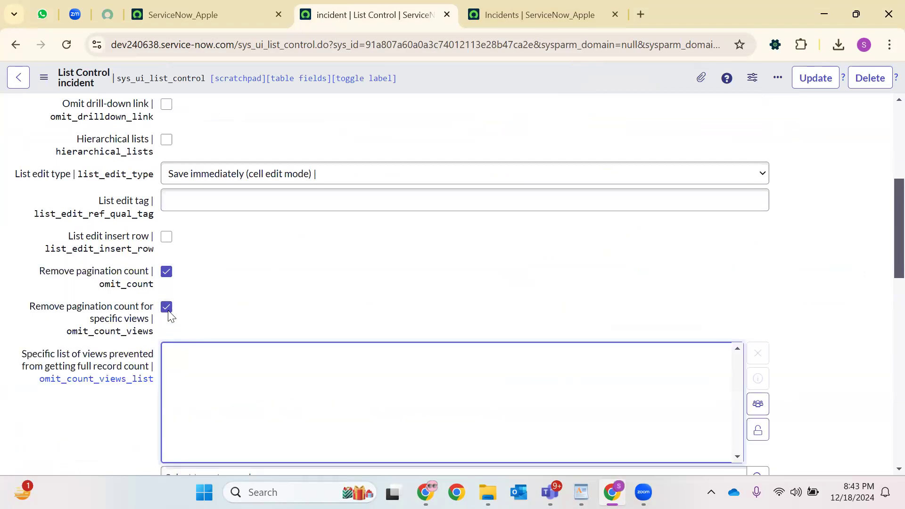
click(167, 306)
click(814, 81)
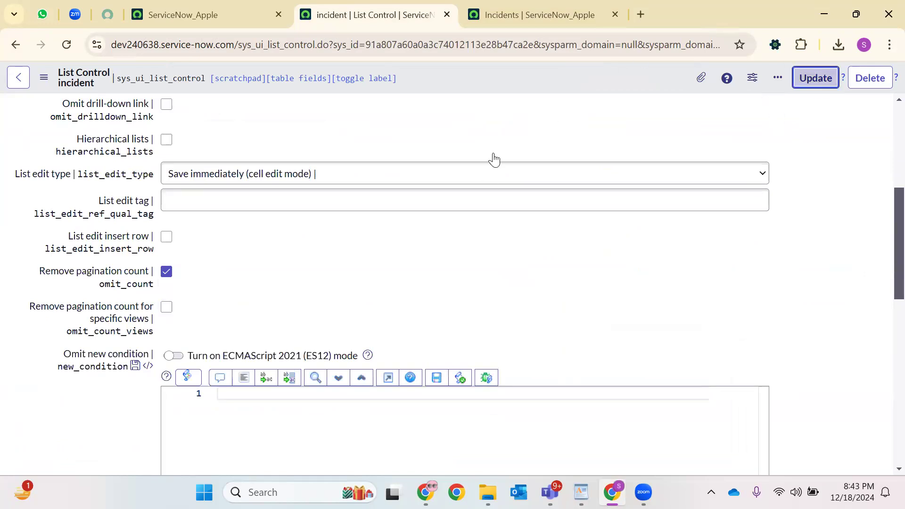
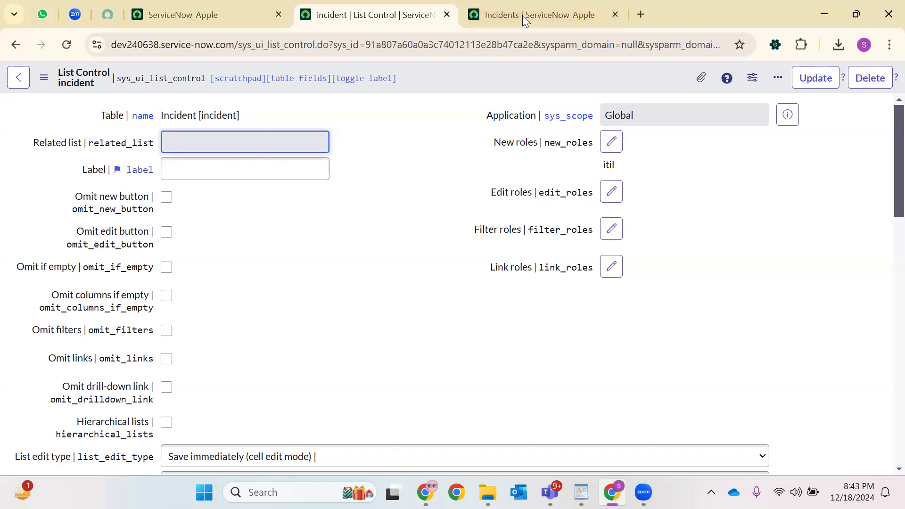
Reload the incident list and examine its pagination by moving to the next page and back to the first.
click(540, 14)
click(67, 45)
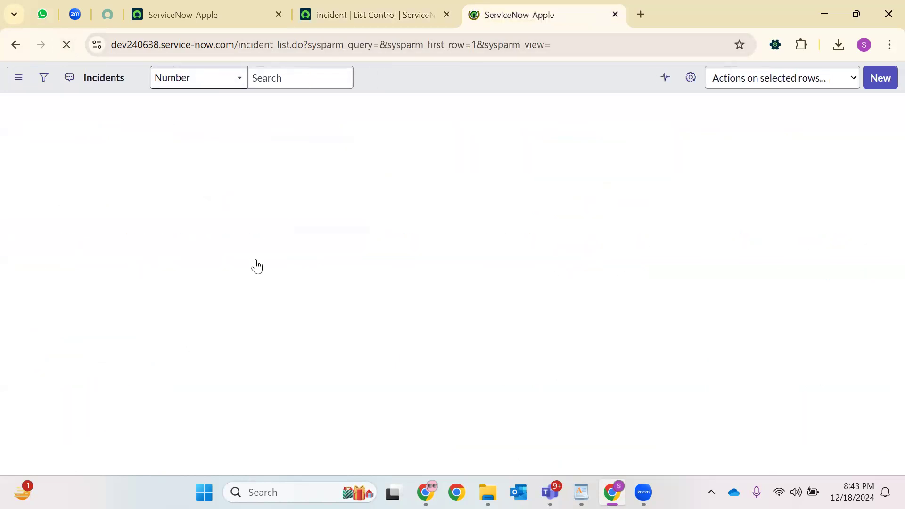
scroll(248, 264, down, 20)
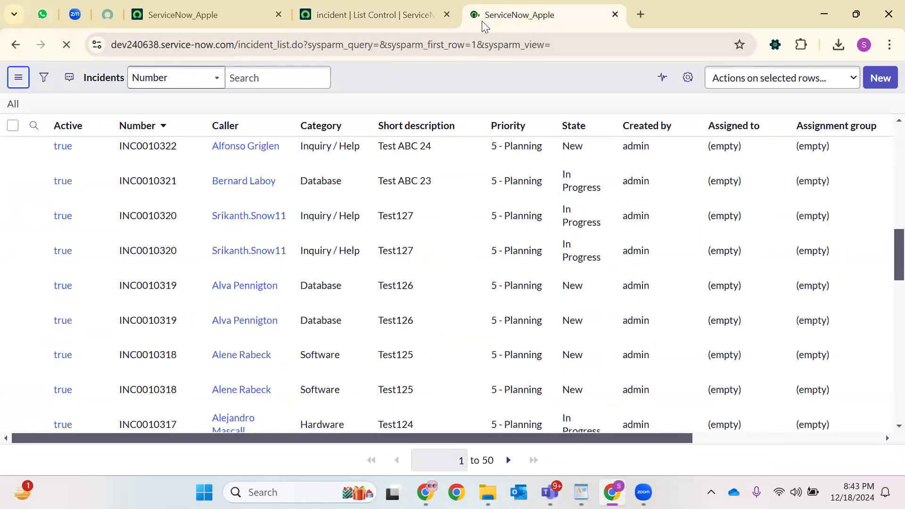
key(ctrl+shift+Tab)
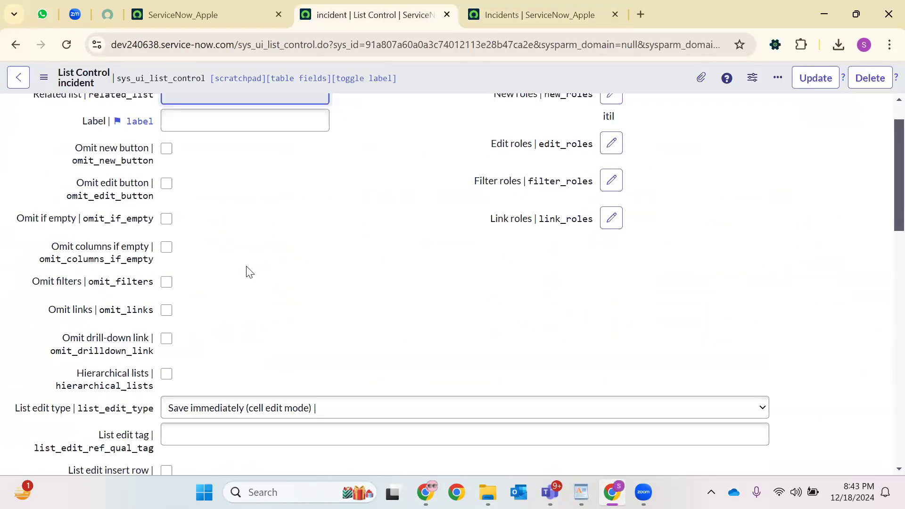
scroll(246, 267, down, 10)
click(583, 8)
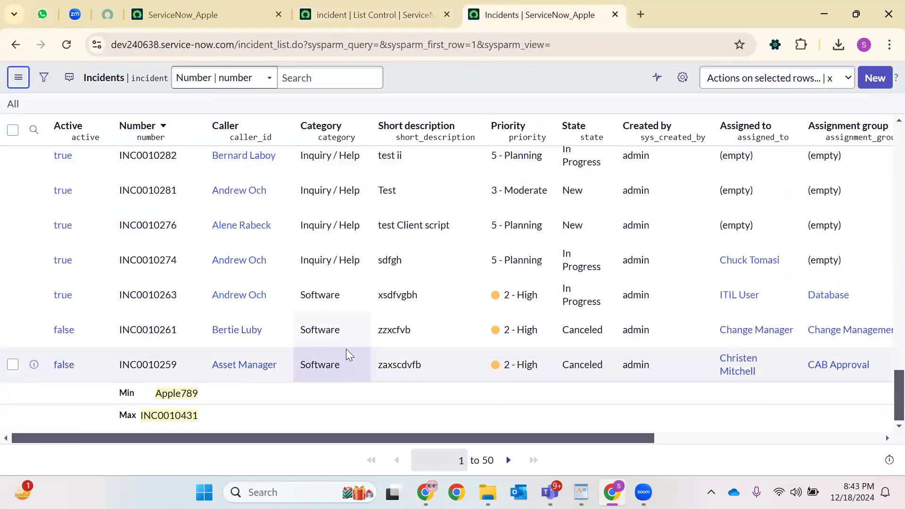
click(508, 461)
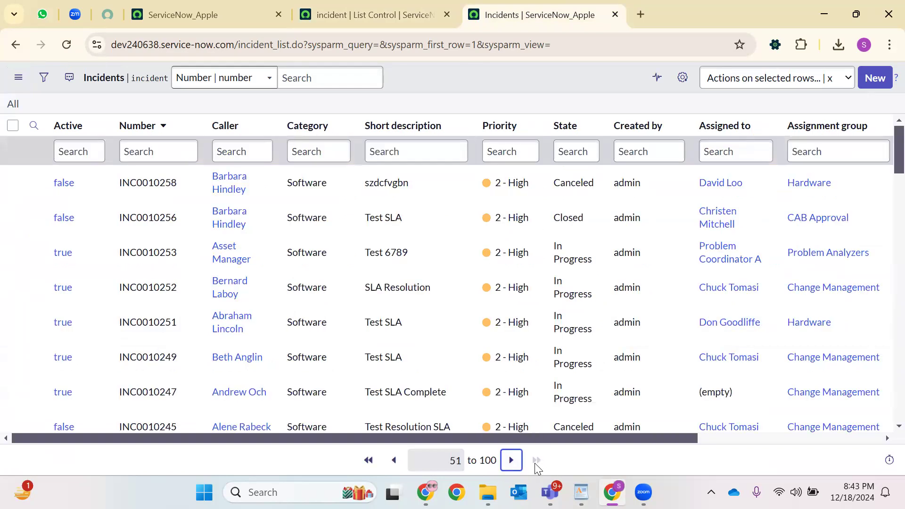
click(368, 460)
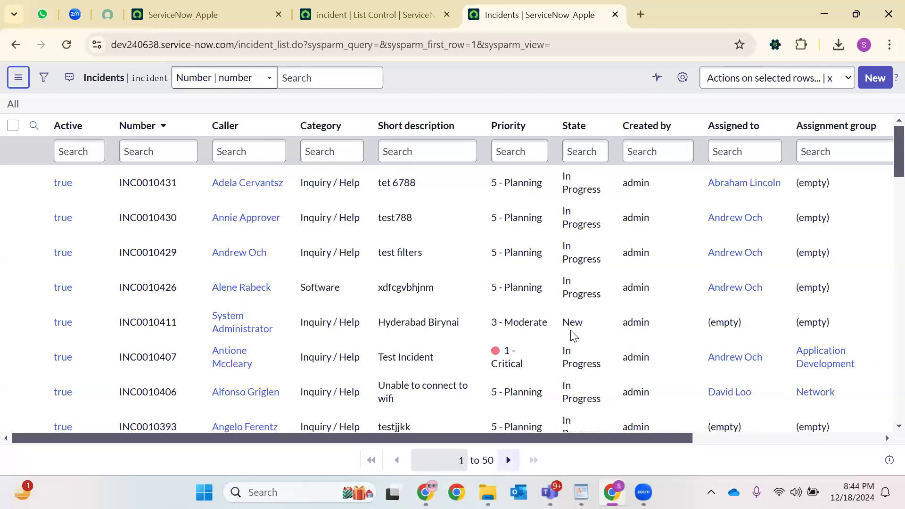
Disable Remove pagination count in the incident List Control and look through its omit condition script fields.
click(367, 15)
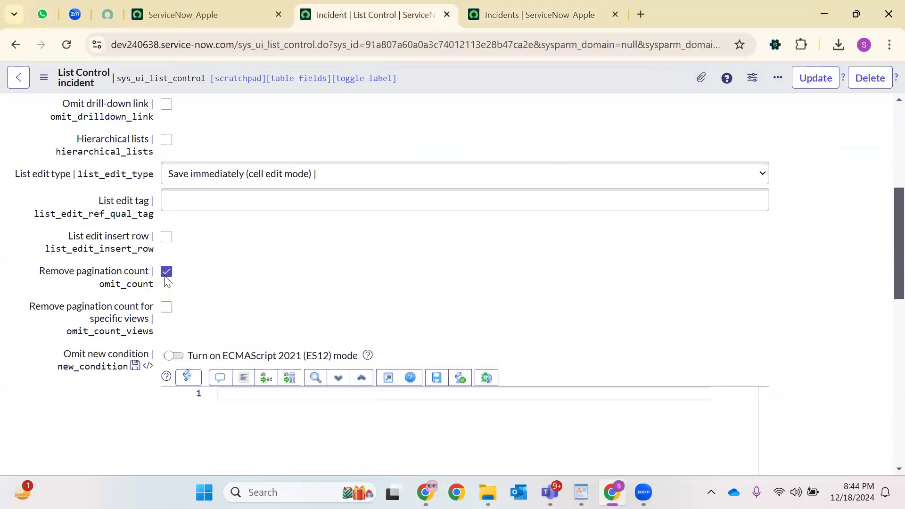
click(166, 273)
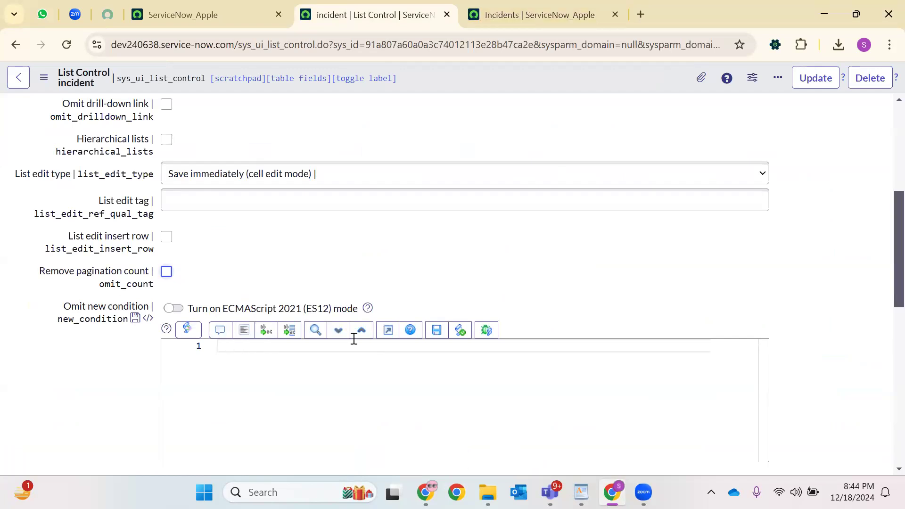
scroll(360, 184, up, 6)
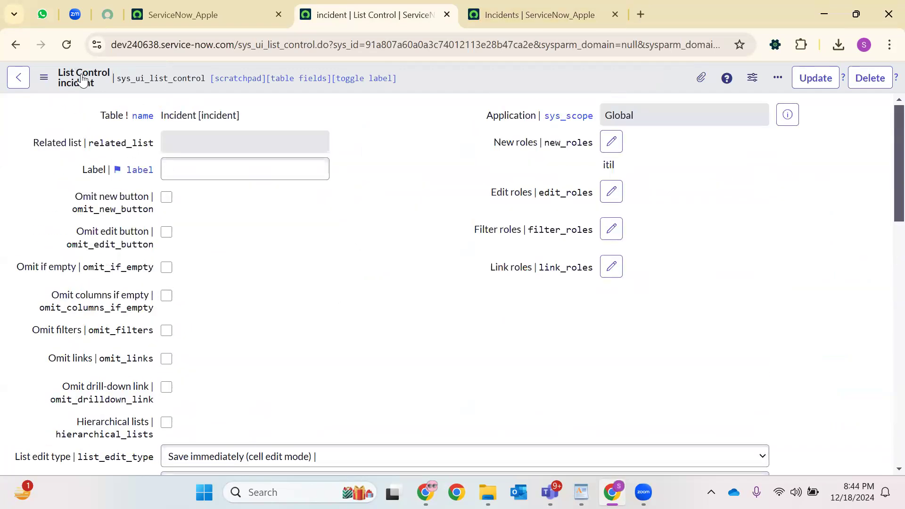
scroll(280, 191, down, 10)
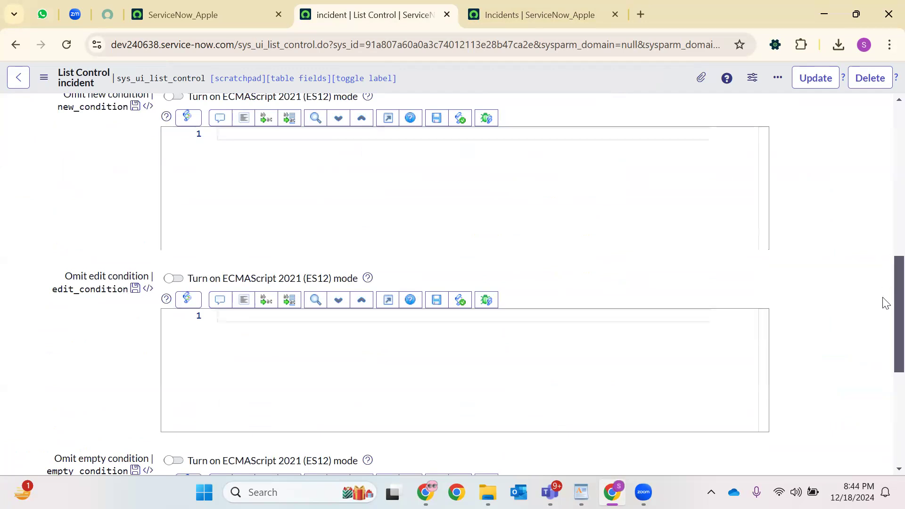
Look through the omit edit and omit empty condition fields and return to the start of the incident List Control form.
drag(882, 298, 882, 248)
scroll(261, 194, down, 5)
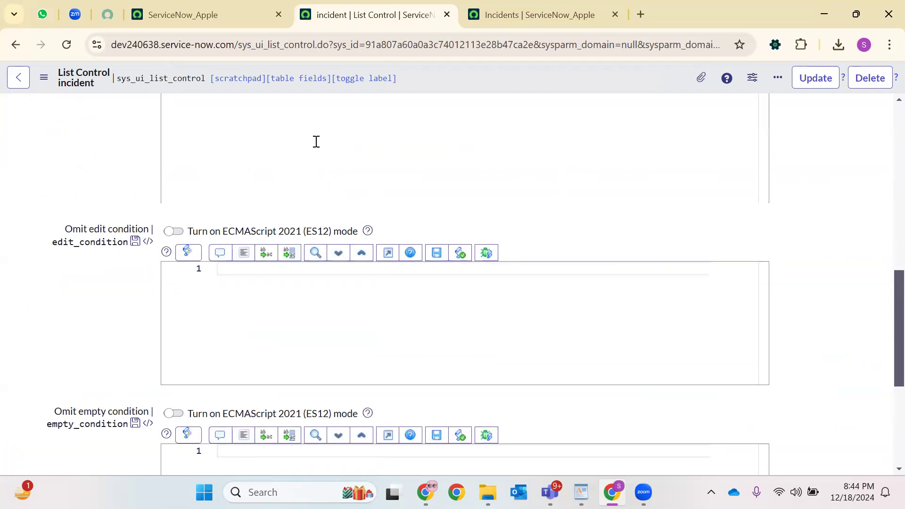
drag(883, 291, 813, 45)
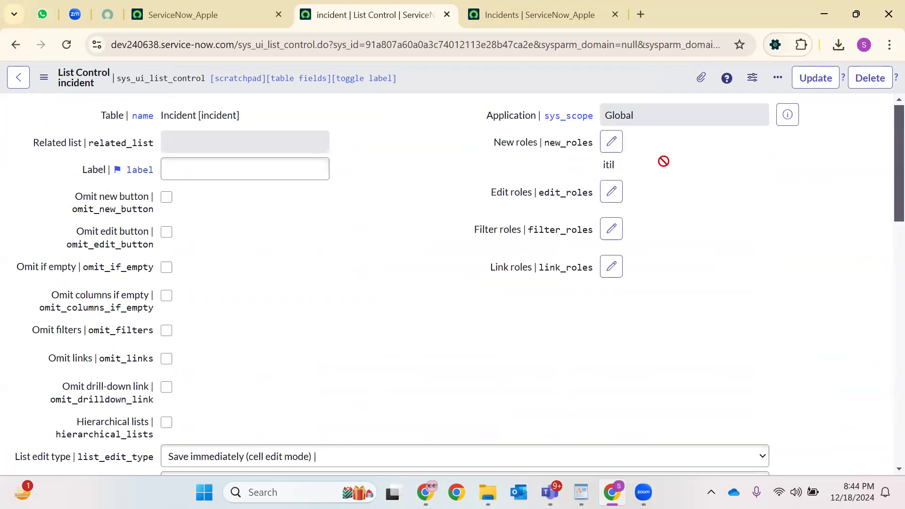
Return to the incident list, reload it and look through its records and pagination.
click(535, 15)
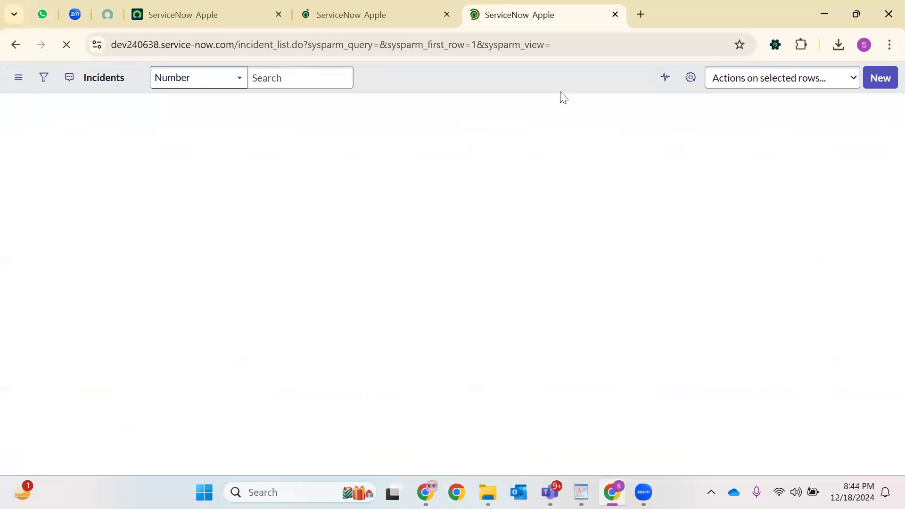
scroll(601, 182, down, 8)
scroll(604, 184, down, 8)
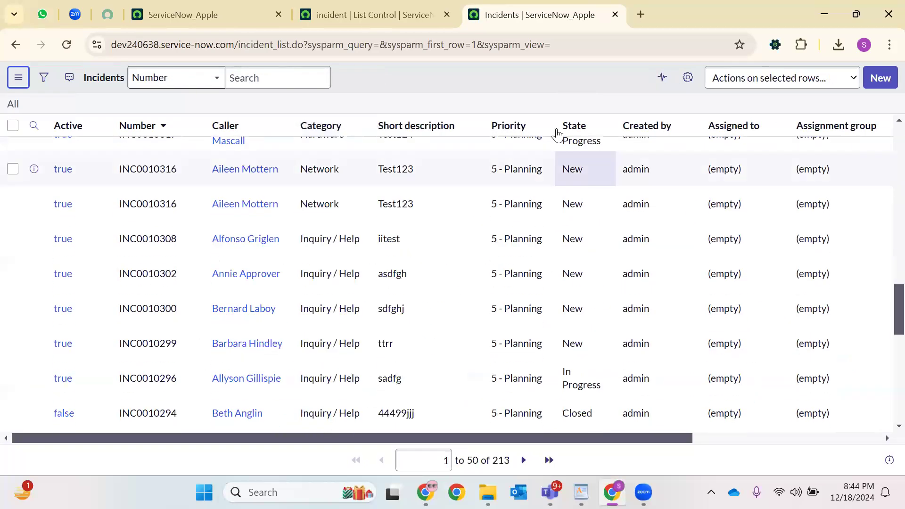
scroll(579, 179, up, 16)
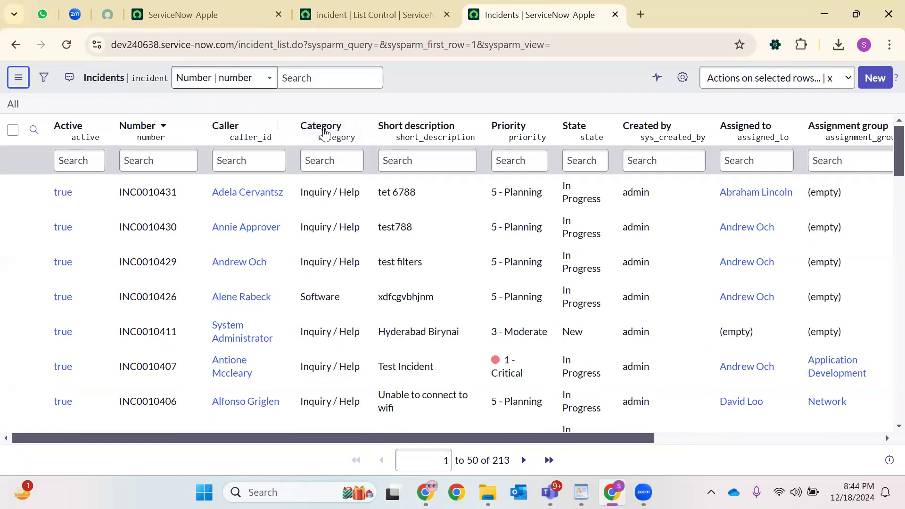
Open the List Control configuration from the incident list and review its label and omit options.
click(356, 125)
mouse_move(396, 284)
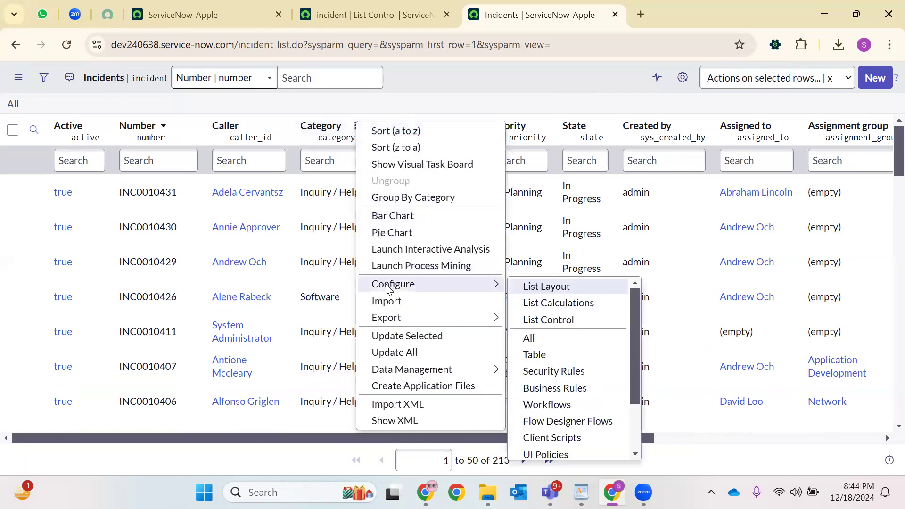
click(565, 321)
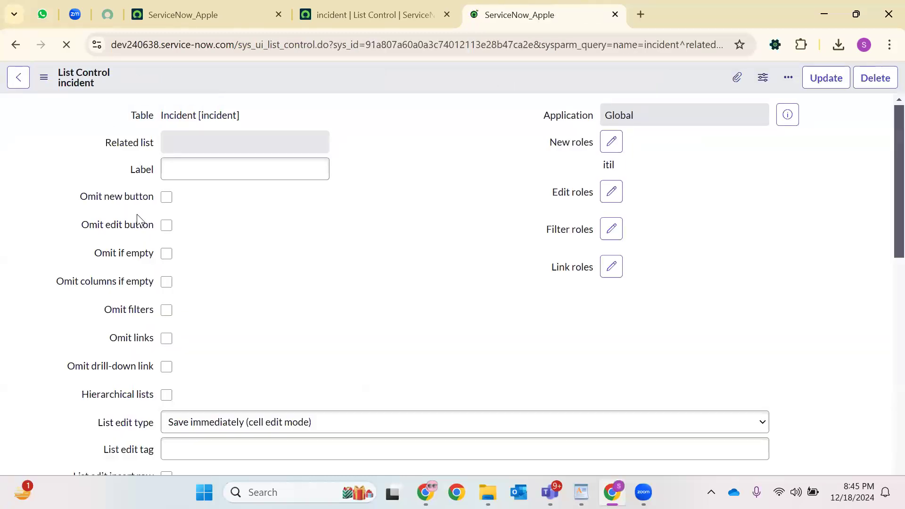
click(237, 173)
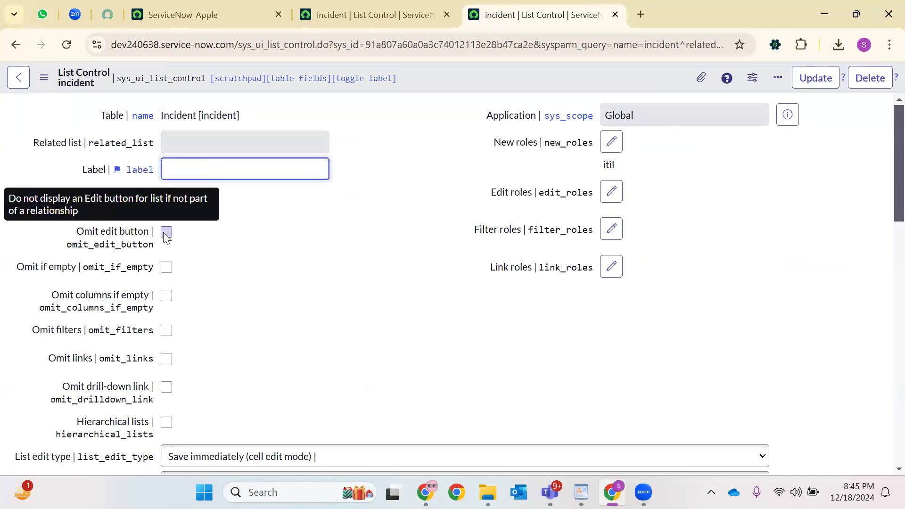
double_click(29, 268)
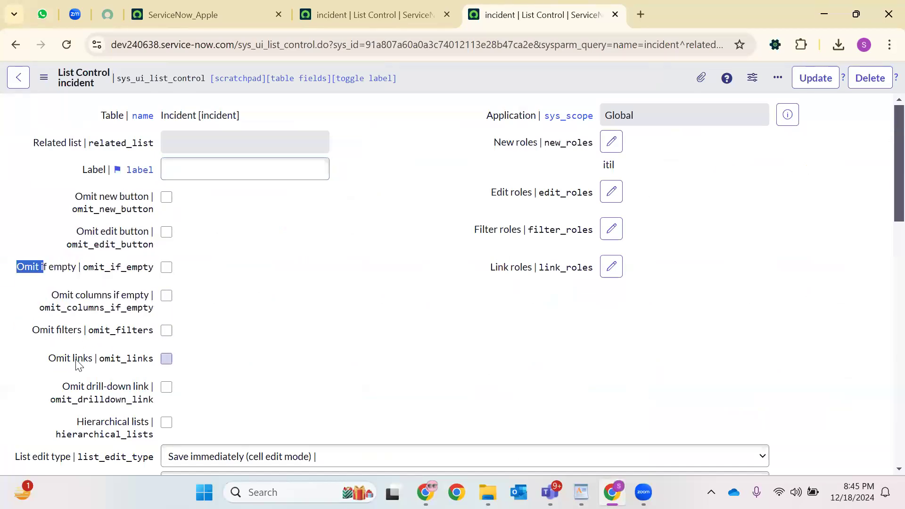
scroll(279, 329, down, 3)
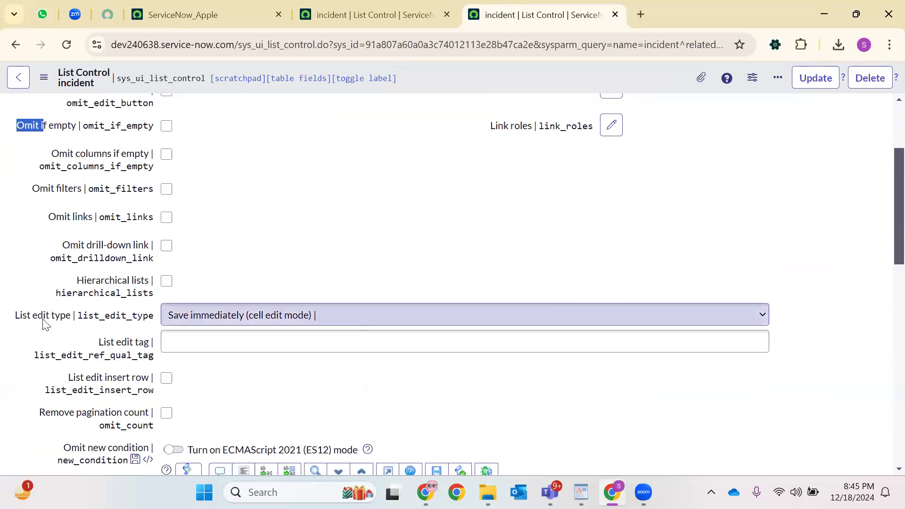
Review the List edit type choices, keeping Save immediately (cell edit mode), and check the List edit tag field.
click(197, 324)
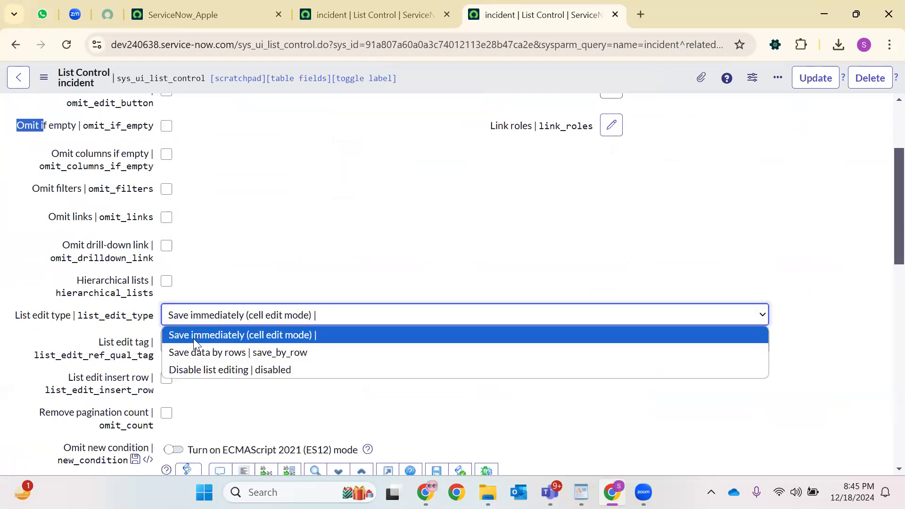
key(Down)
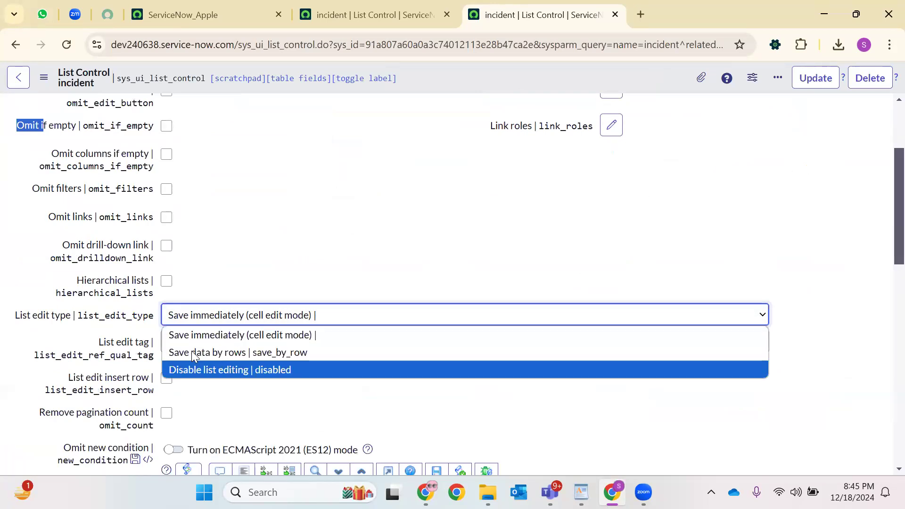
key(Up)
key(Up)
click(257, 286)
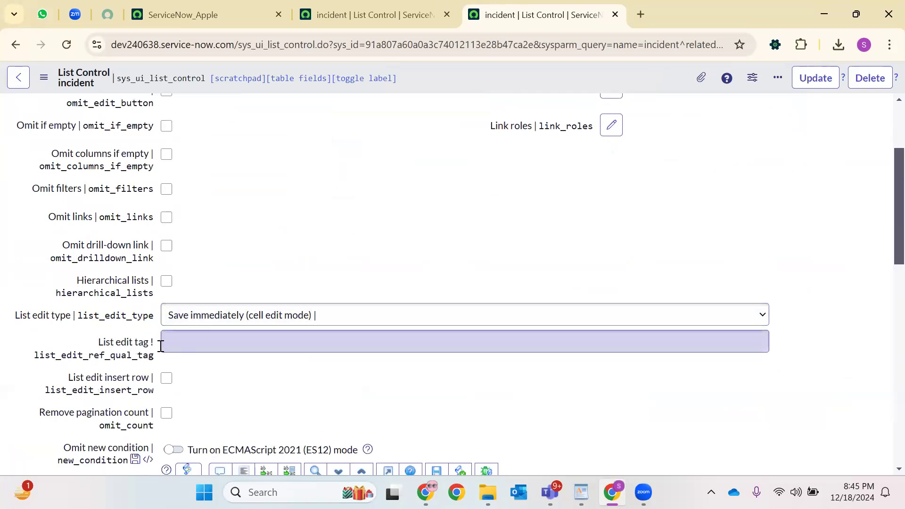
click(206, 349)
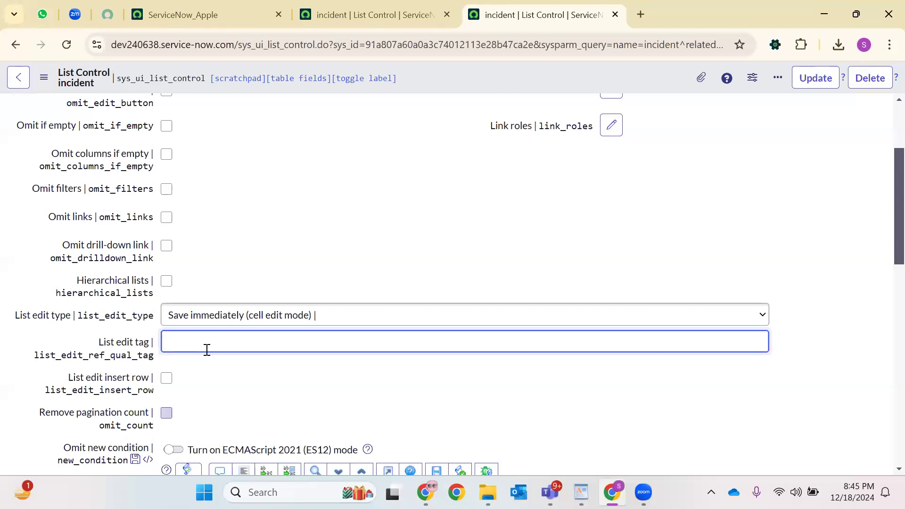
Enable Remove pagination count and try switching its specific views option on and off.
click(166, 412)
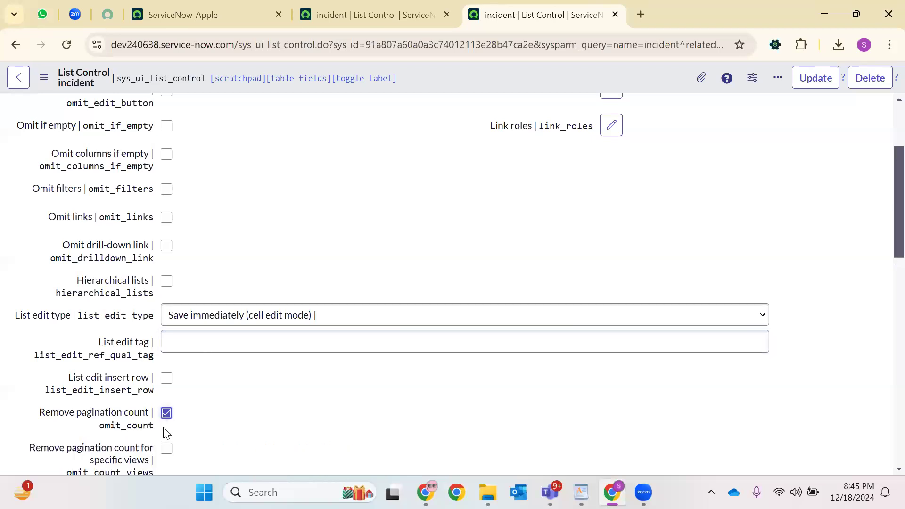
click(166, 449)
scroll(155, 351, down, 3)
click(224, 322)
click(166, 307)
scroll(221, 284, down, 3)
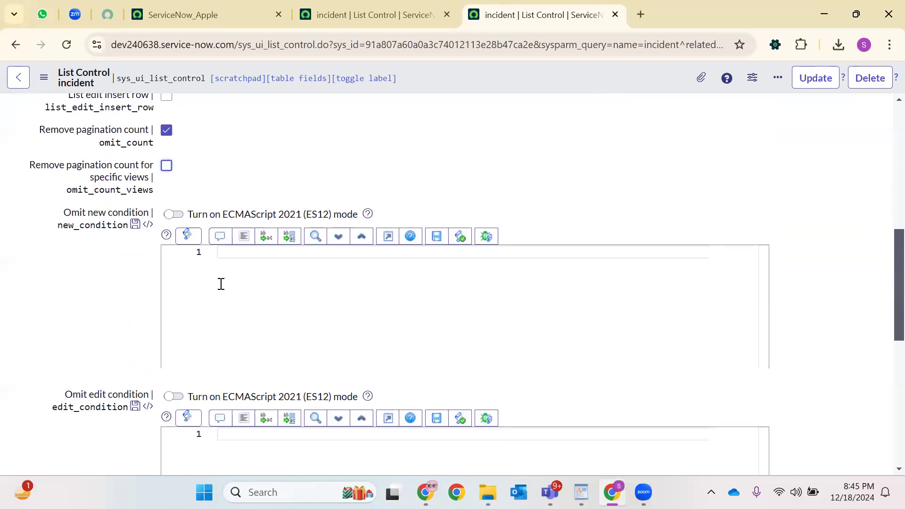
Try the Omit new button and Omit edit button options in the incident List Control.
click(351, 274)
scroll(432, 210, up, 10)
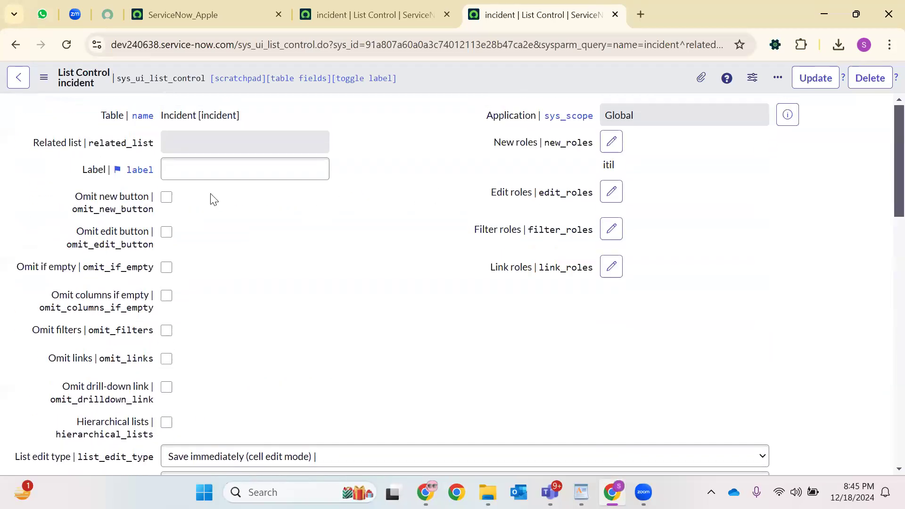
click(166, 196)
click(166, 231)
click(166, 197)
Review the omit condition script fields and close both List Control pages without saving the changes.
scroll(371, 236, down, 10)
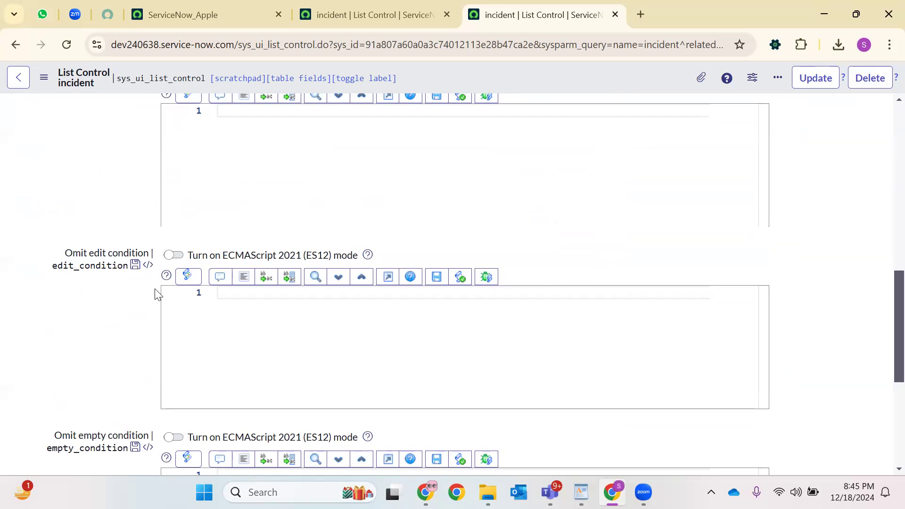
scroll(136, 198, up, 1)
scroll(139, 200, down, 3)
scroll(151, 198, down, 4)
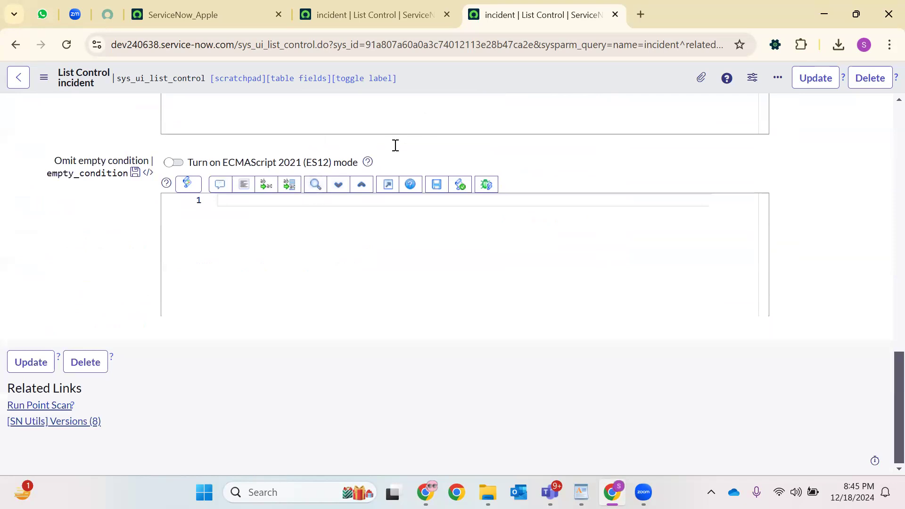
scroll(395, 146, up, 5)
scroll(791, 127, up, 7)
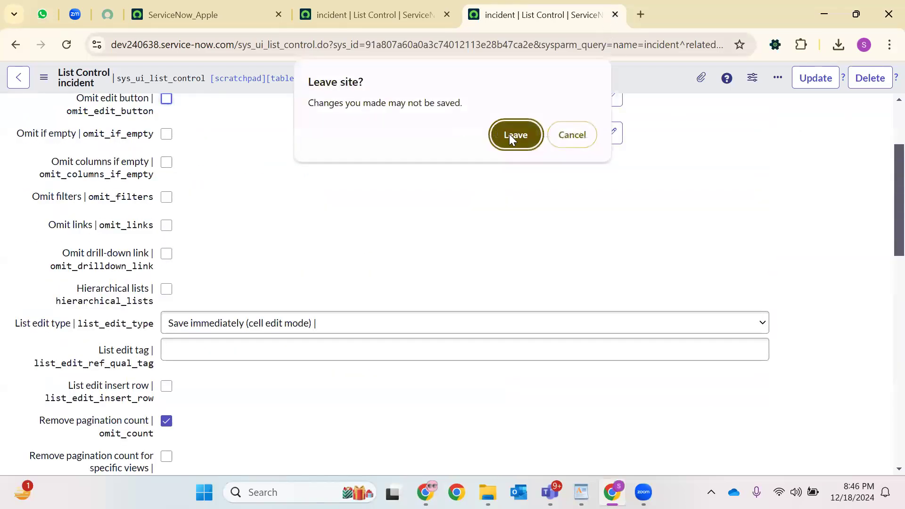
click(509, 133)
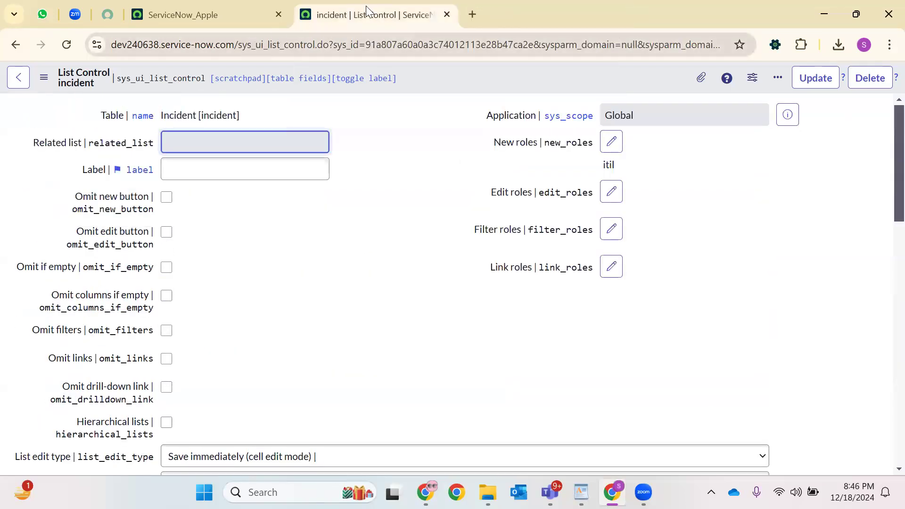
click(446, 15)
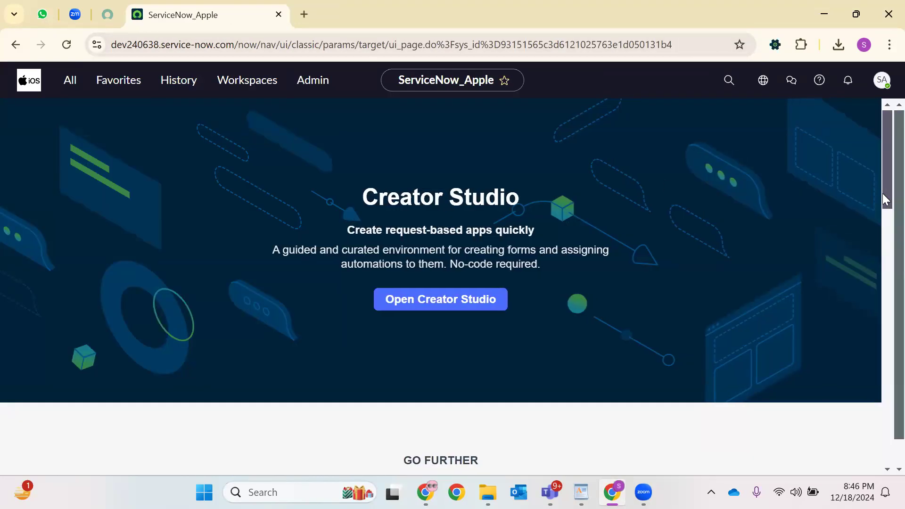
Open the incident list with the navigator command Incident.LIST and open its List Layout configuration.
click(70, 94)
text(Incident.LIST)
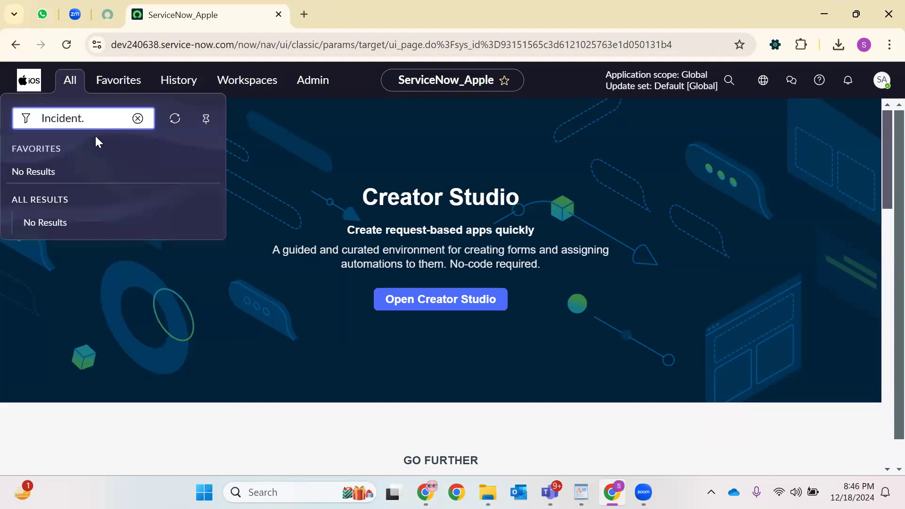
key(Return)
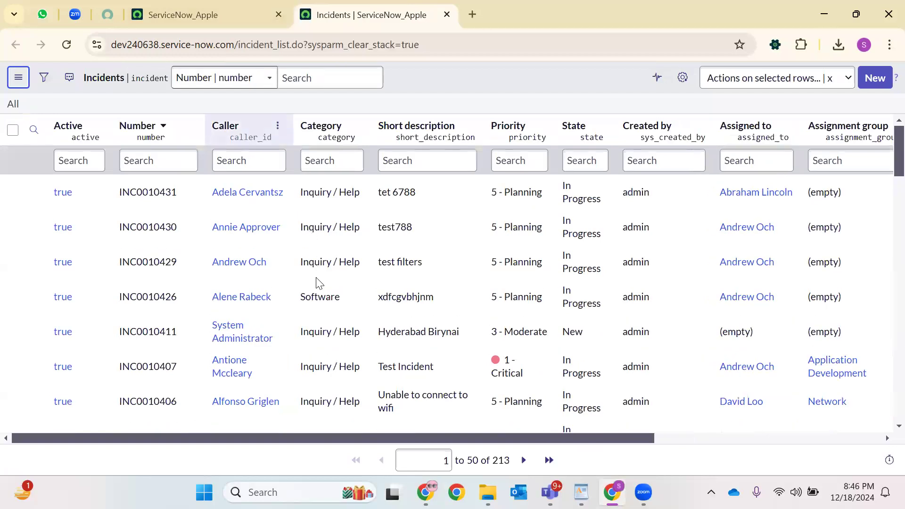
click(277, 126)
mouse_move(410, 293)
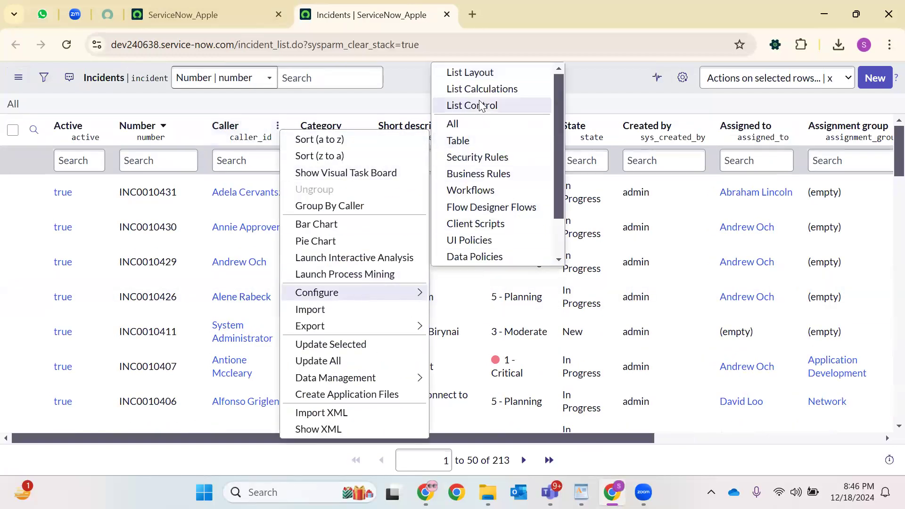
click(485, 76)
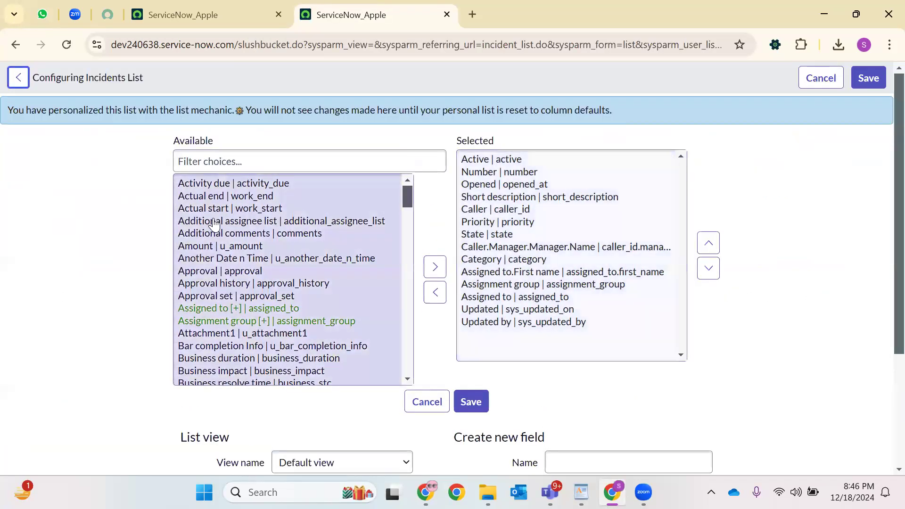
Add the Date and Time field to the selected columns of the incident list's default view and save the layout.
click(218, 196)
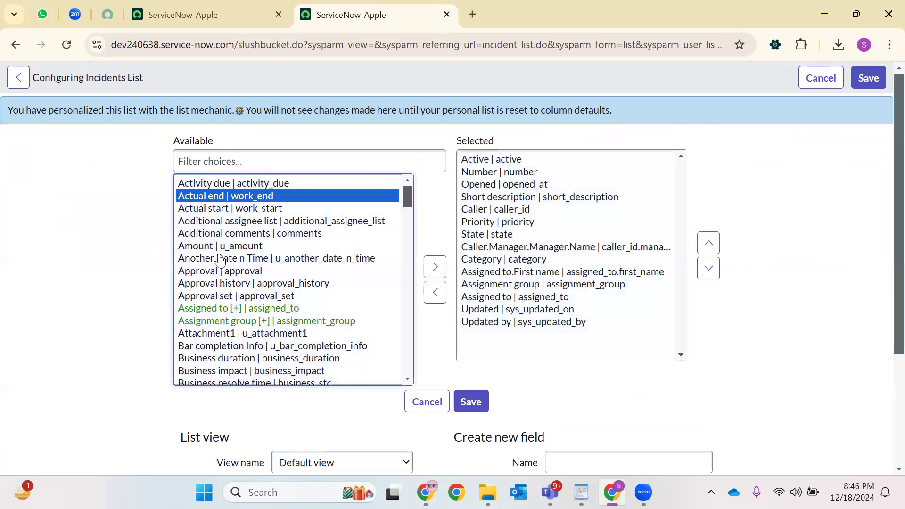
scroll(220, 259, down, 3)
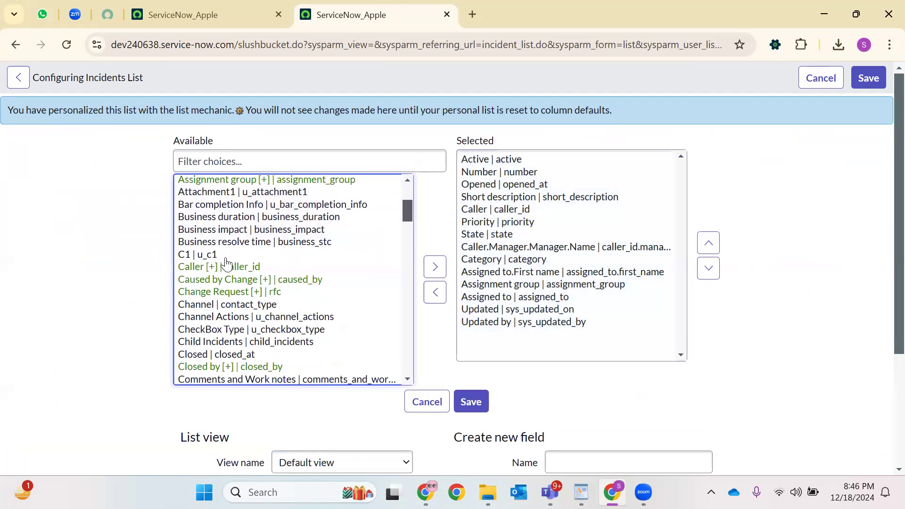
scroll(222, 283, down, 5)
click(247, 277)
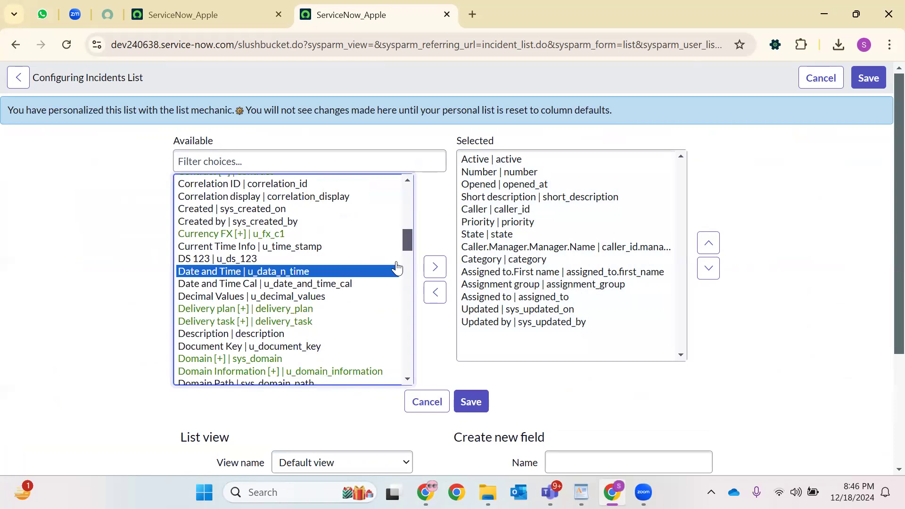
click(435, 267)
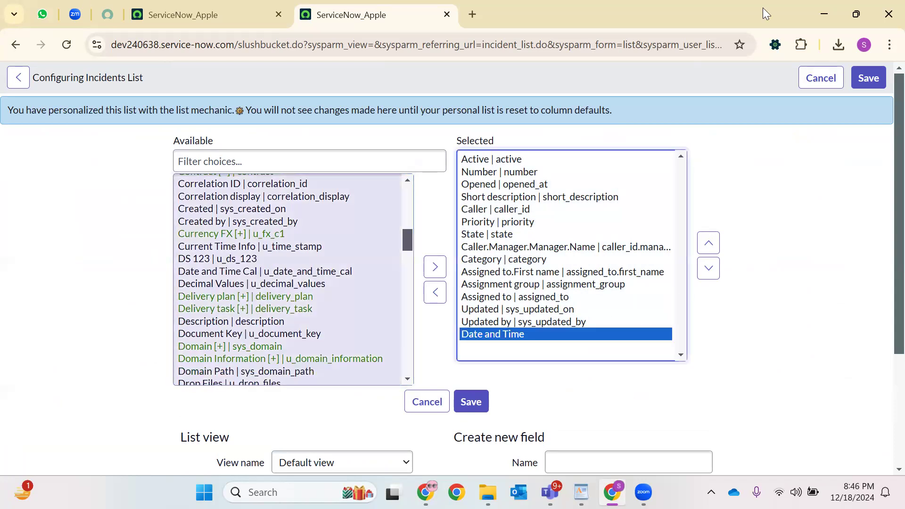
click(868, 78)
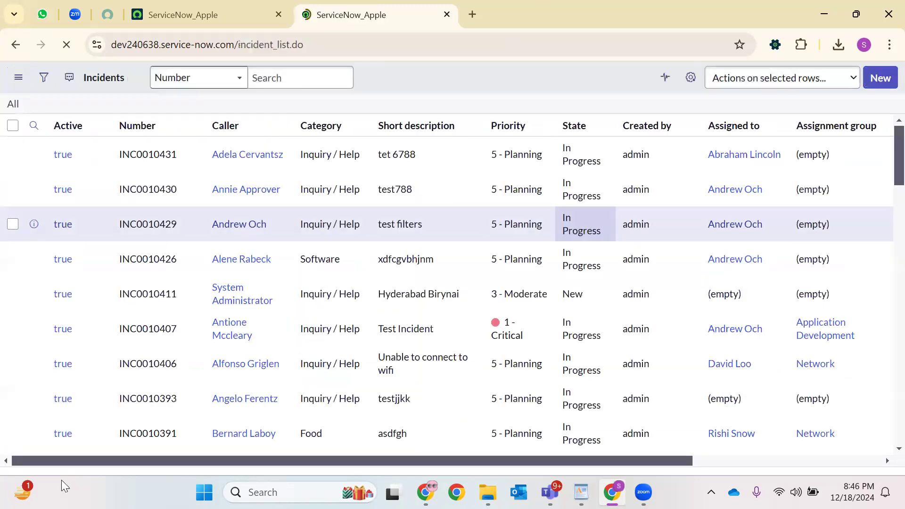
Reload the incident list and examine its columns for the added Date and Time field.
scroll(563, 424, right, 5)
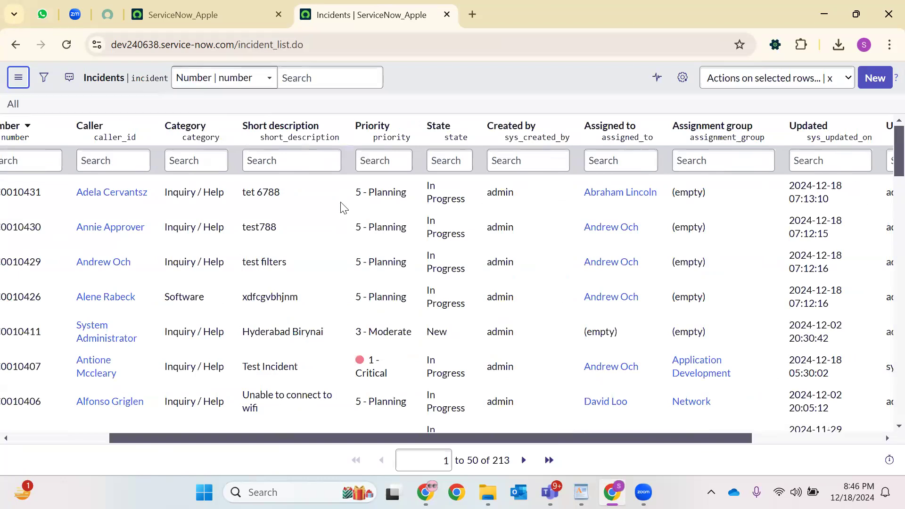
click(67, 45)
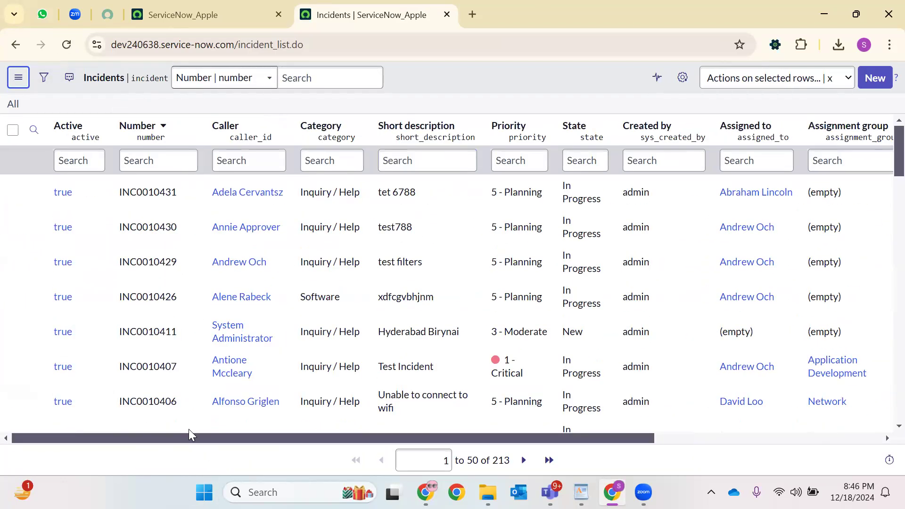
scroll(289, 442, right, 5)
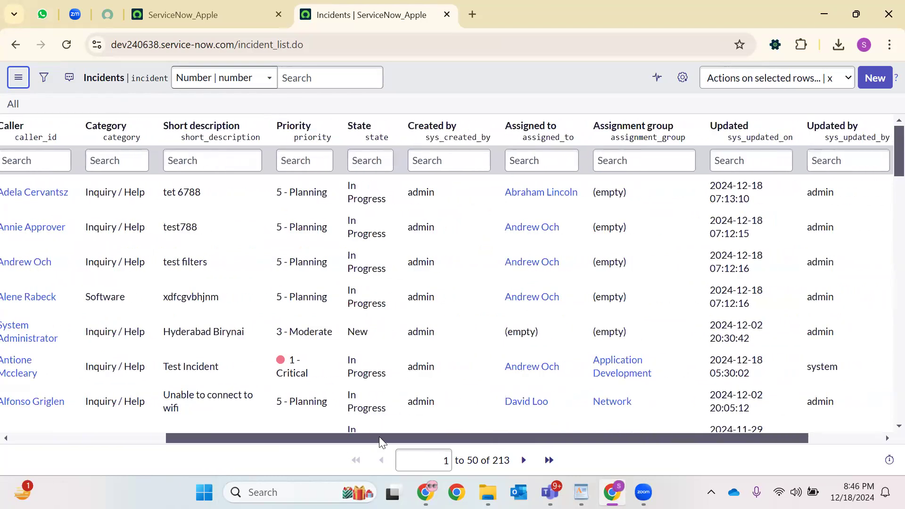
scroll(289, 162, left, 5)
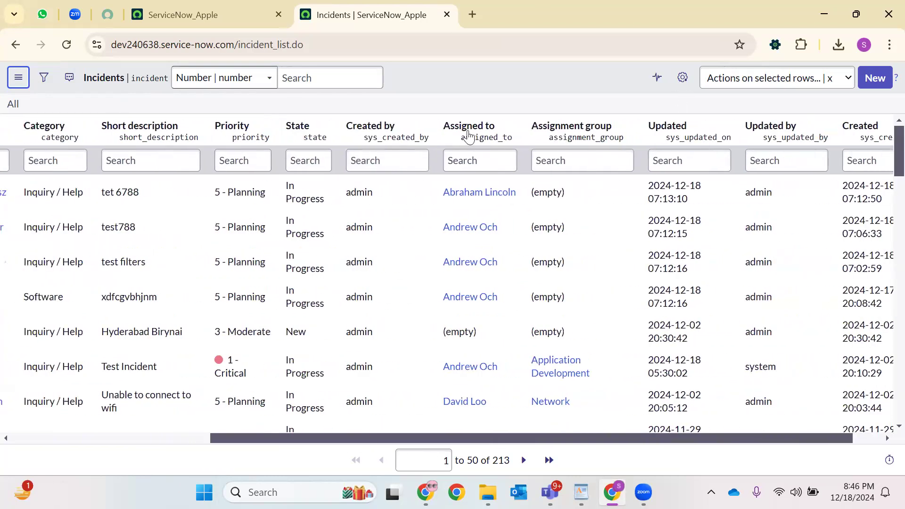
Check the personalized column selection of the incident list, then reopen the list's List Layout configuration.
click(683, 77)
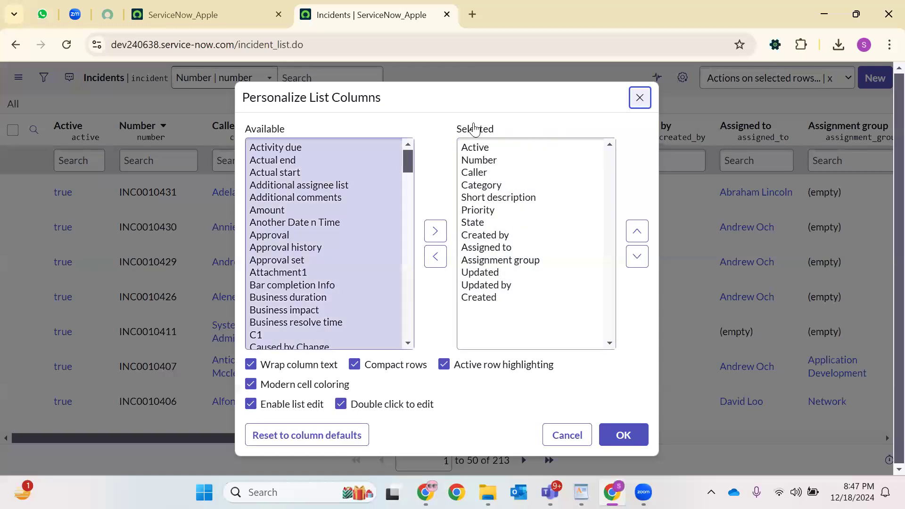
key(Escape)
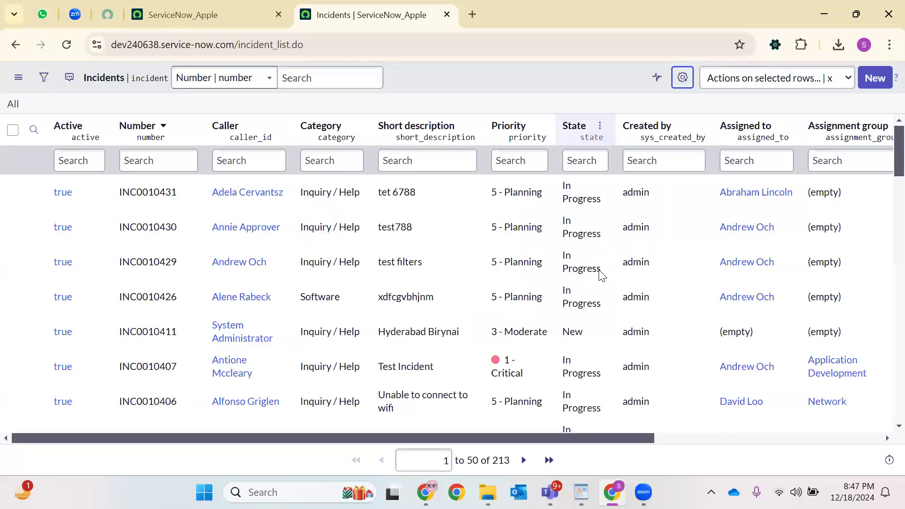
click(468, 125)
mouse_move(616, 286)
click(667, 69)
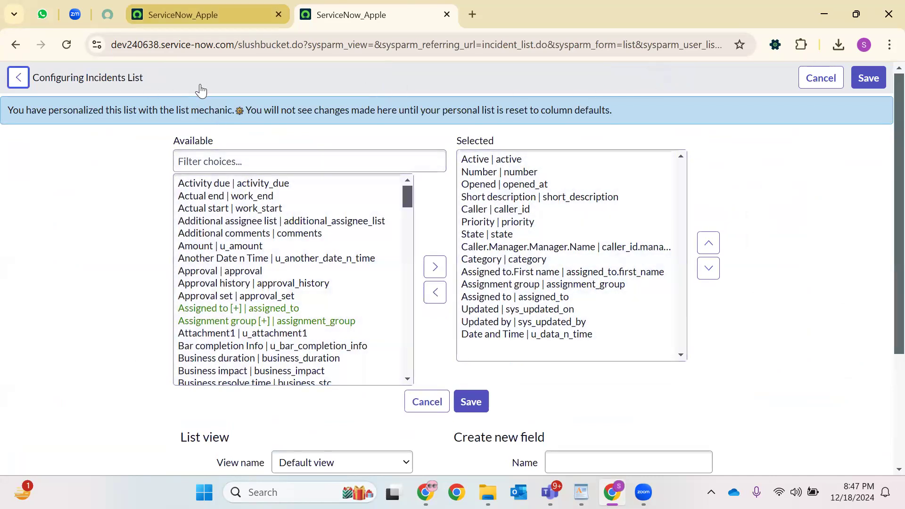
Open the incident list from the navigation history in a new tab and reset its personalized columns to the column defaults.
click(203, 15)
click(179, 80)
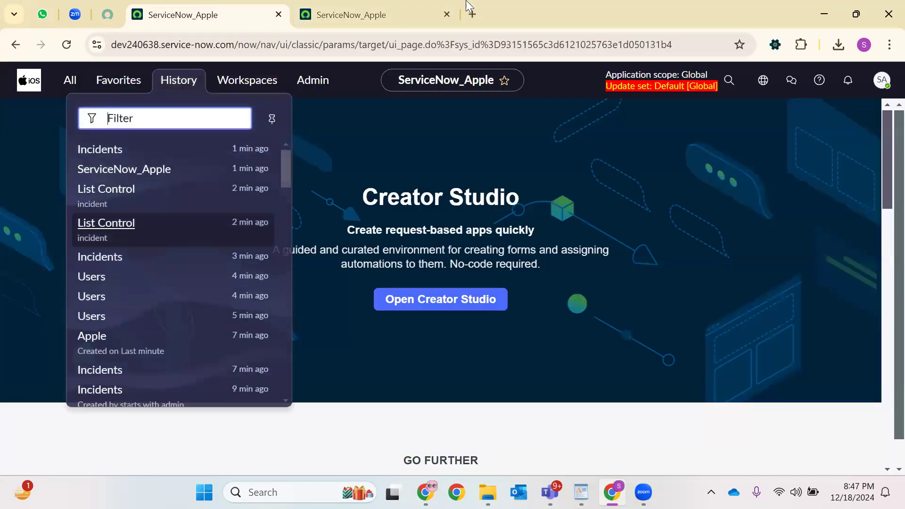
click(100, 166)
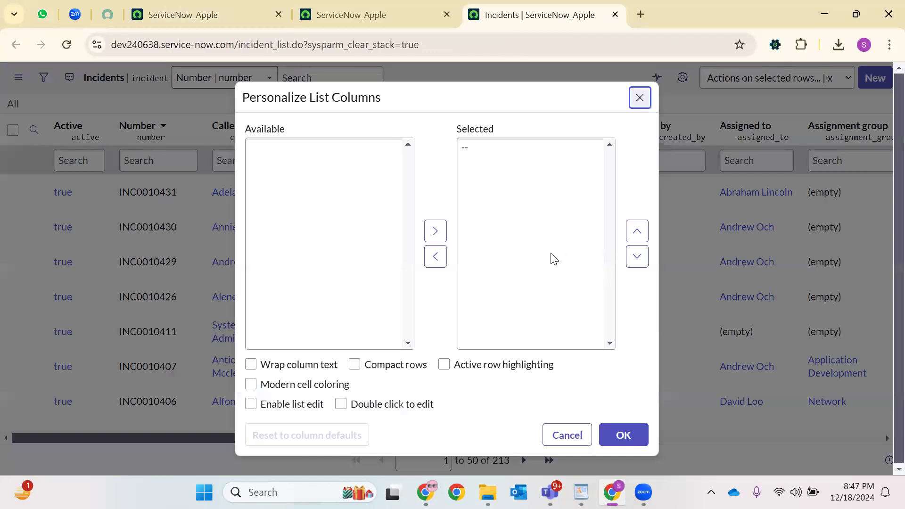
click(610, 442)
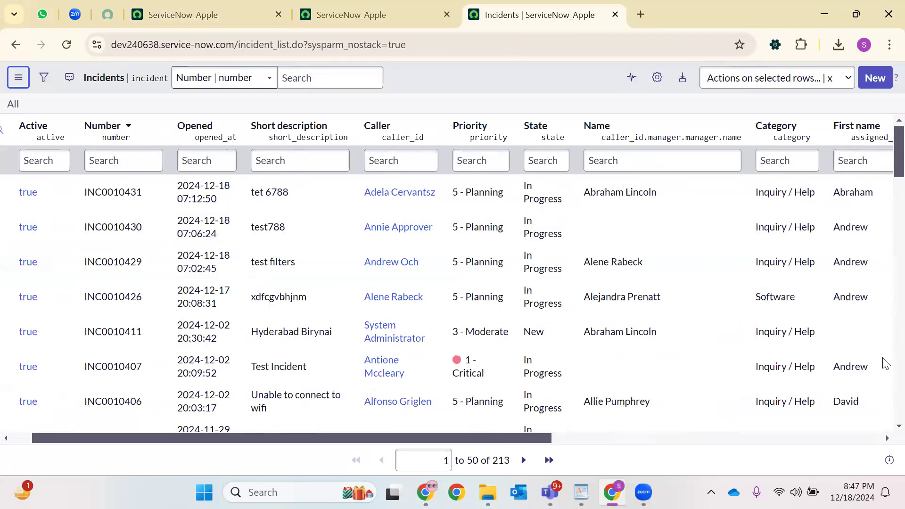
scroll(885, 415, right, 10)
scroll(885, 414, right, 1)
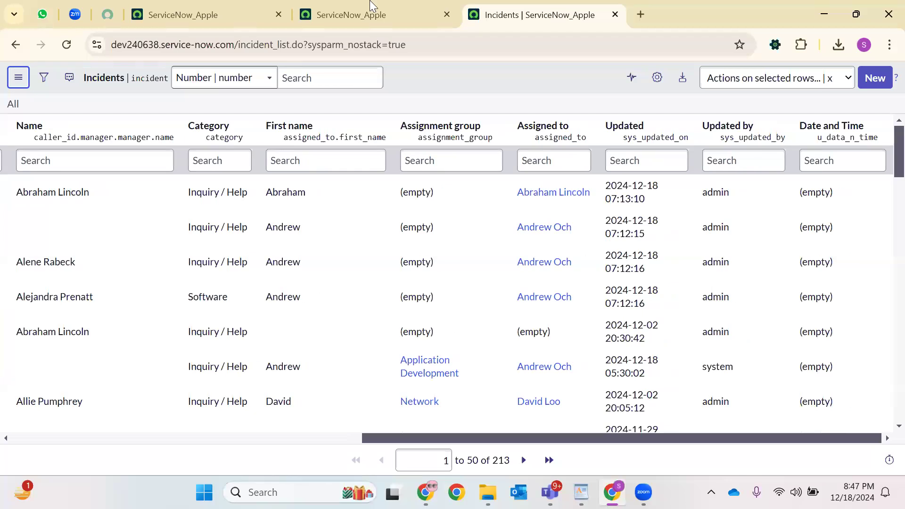
Close the List Layout configuration tab and examine the incident list's default columns from Date and Time back to Active.
key(ctrl+shift+Tab)
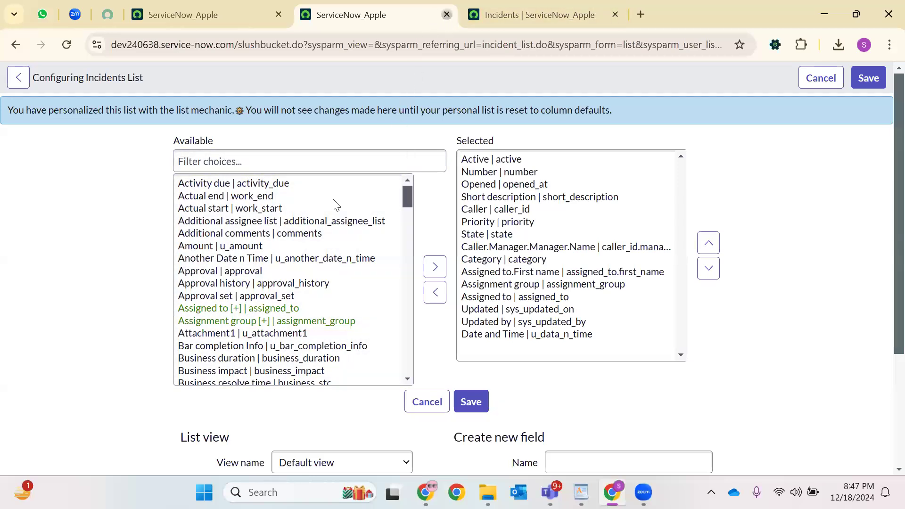
key(ctrl+w)
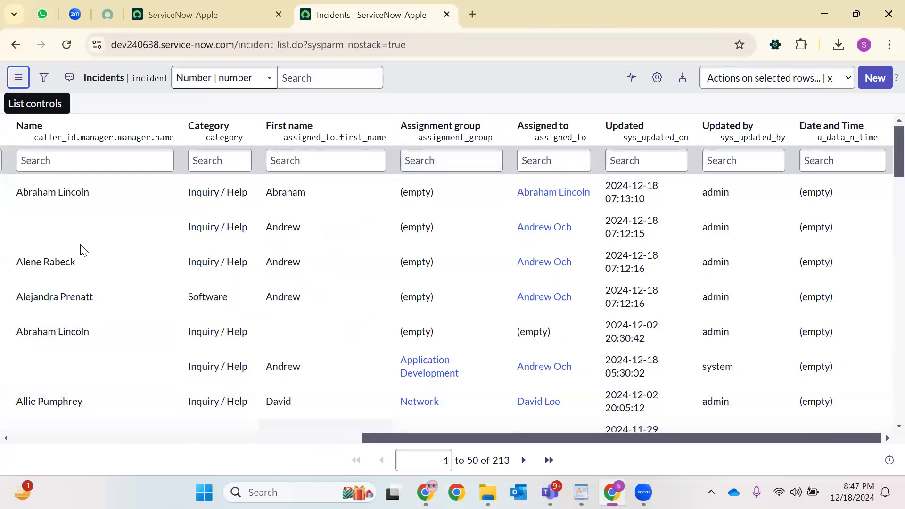
scroll(57, 193, left, 1)
key(Left)
key(Left)
key(Left)
key(Left)
key(Left)
key(Left)
key(Left)
key(Left)
key(Left)
key(Left)
key(Left)
key(Left)
key(Left)
key(Left)
key(Left)
key(Left)
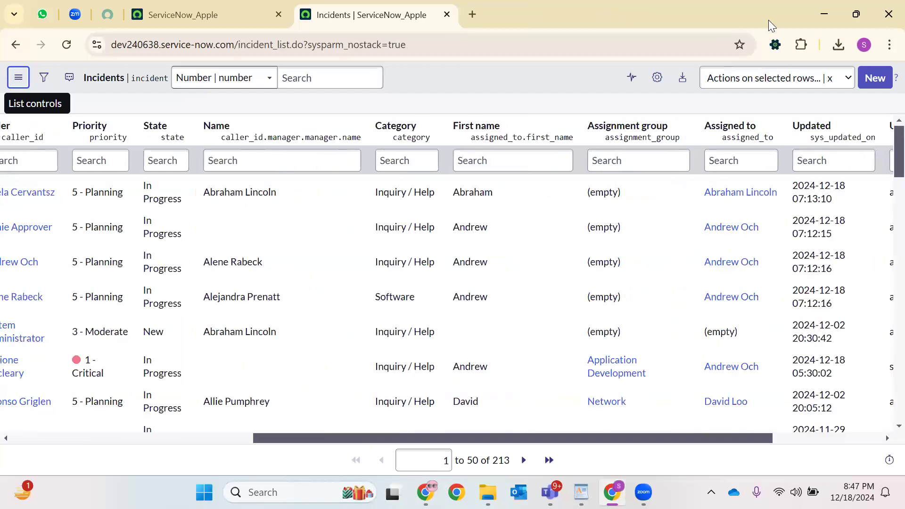
scroll(63, 262, left, 3)
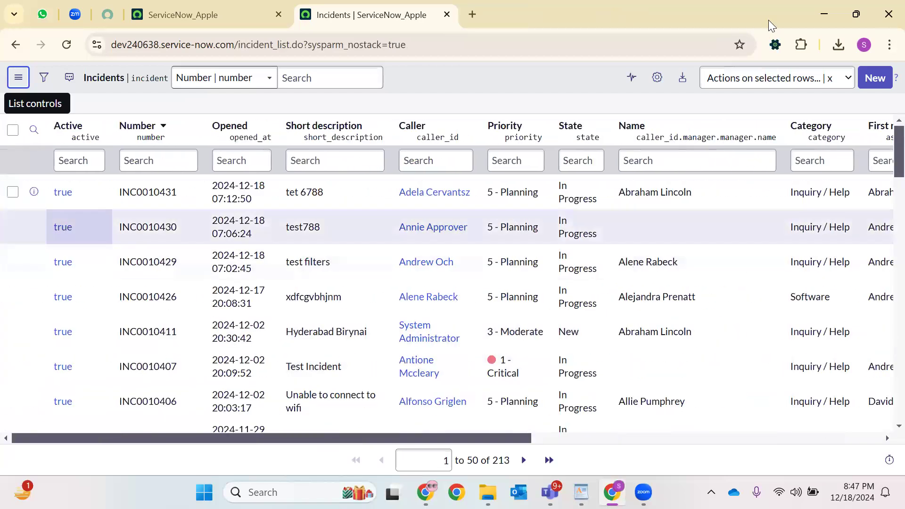
Open the first incident in the list and review its Caller field and the available Subcategory choices without changing them.
key(Return)
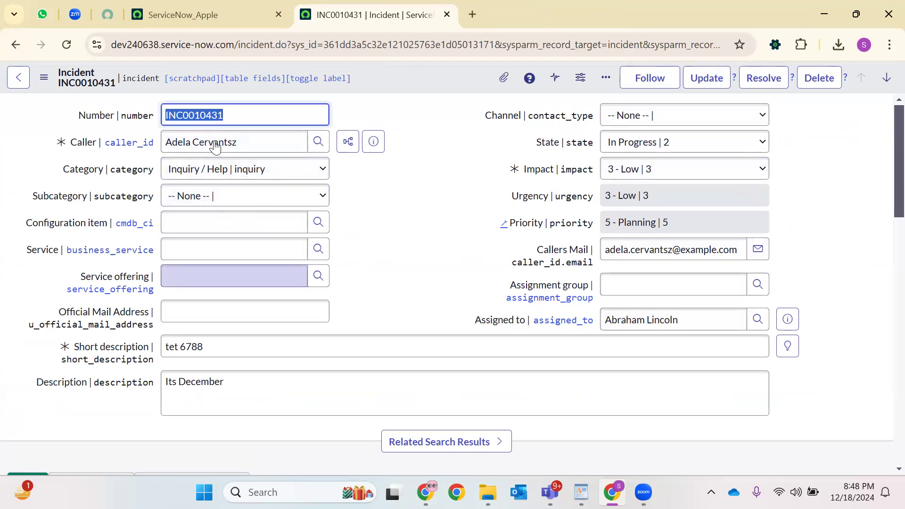
drag(268, 143, 155, 143)
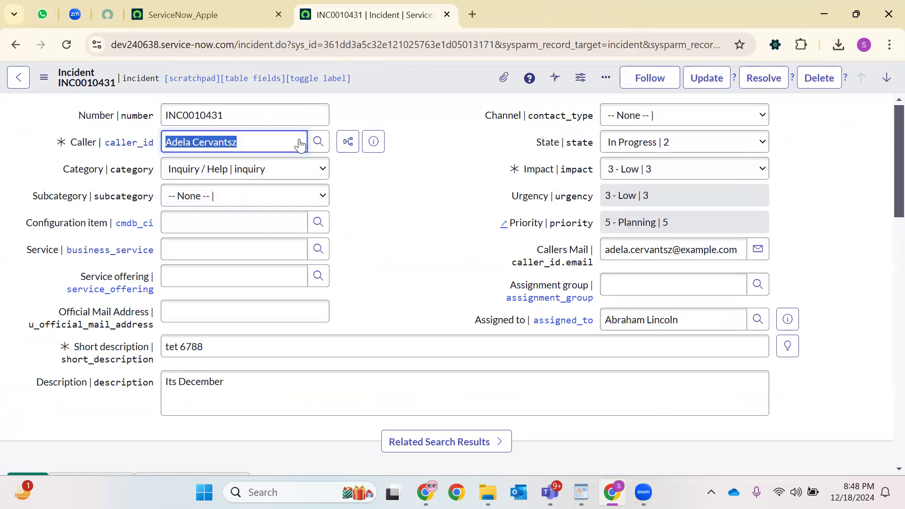
click(254, 196)
click(244, 197)
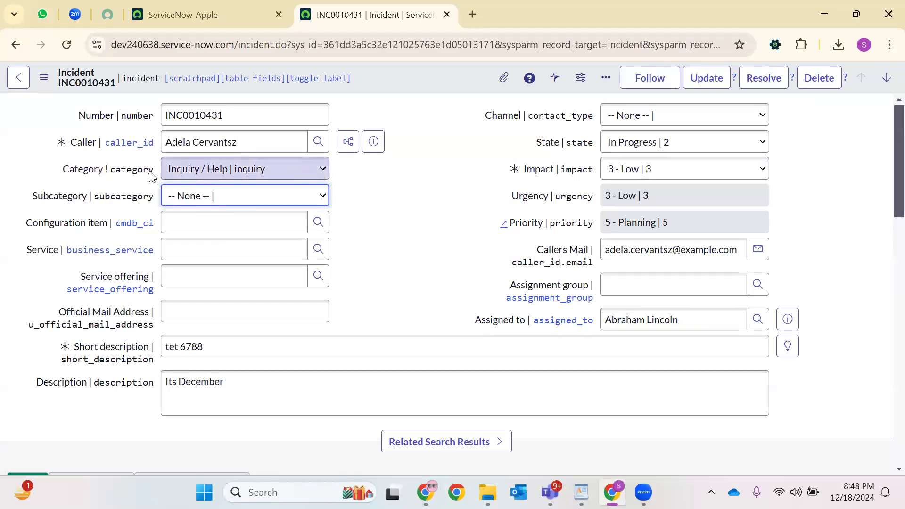
click(181, 201)
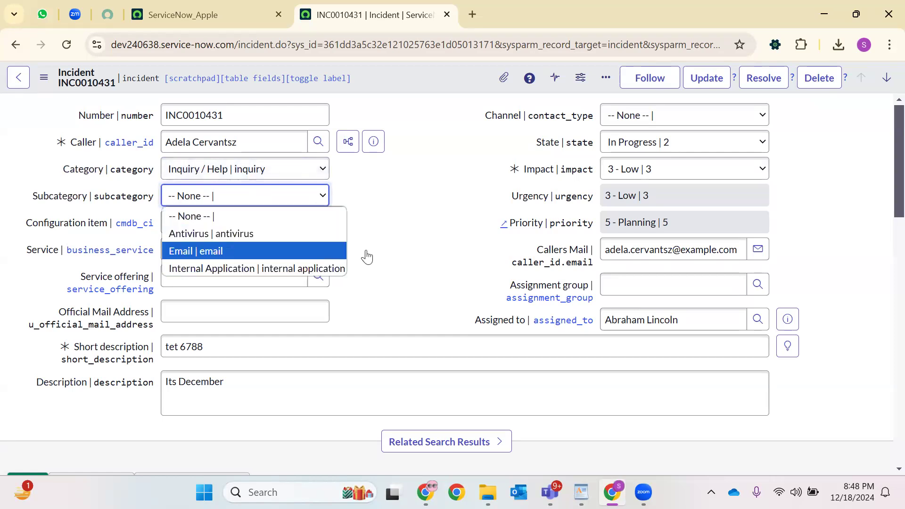
click(429, 215)
Examine the incident's Short description, Description, Urgency and Caller fields without editing them.
double_click(198, 347)
double_click(207, 383)
key(ctrl+a)
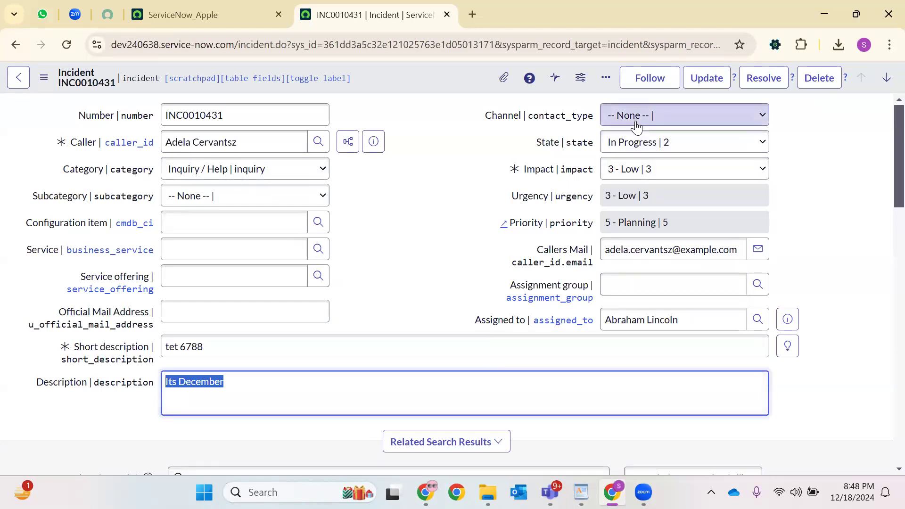
click(687, 197)
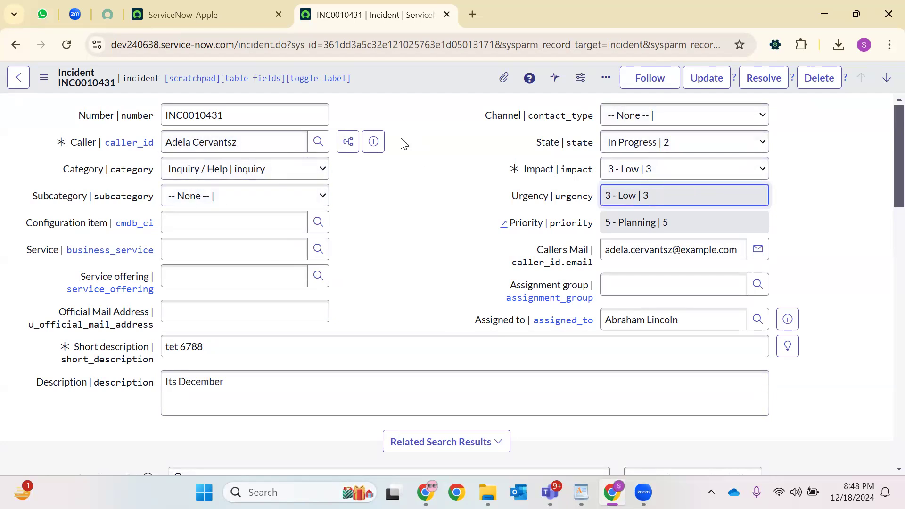
click(169, 142)
key(ctrl+a)
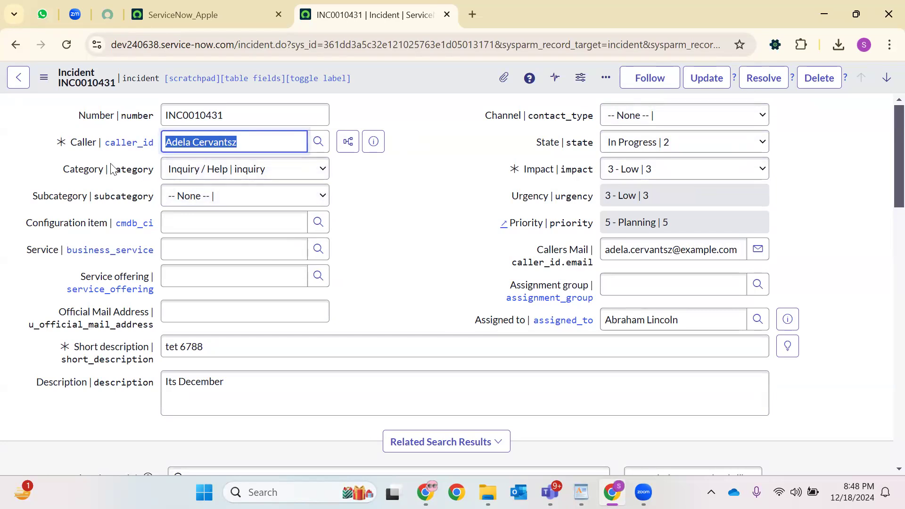
click(433, 147)
Open the Users list with the navigator command sys_user.LIST.
click(193, 6)
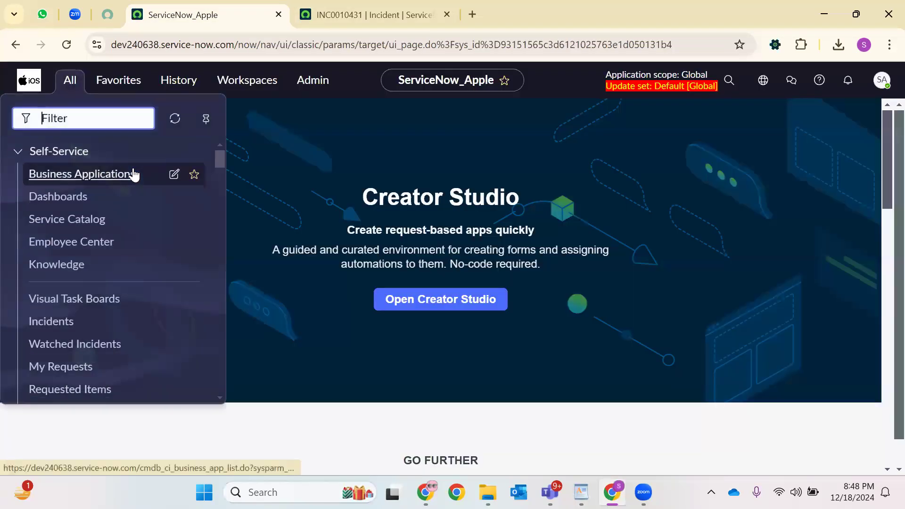
text(sys_user.LIST)
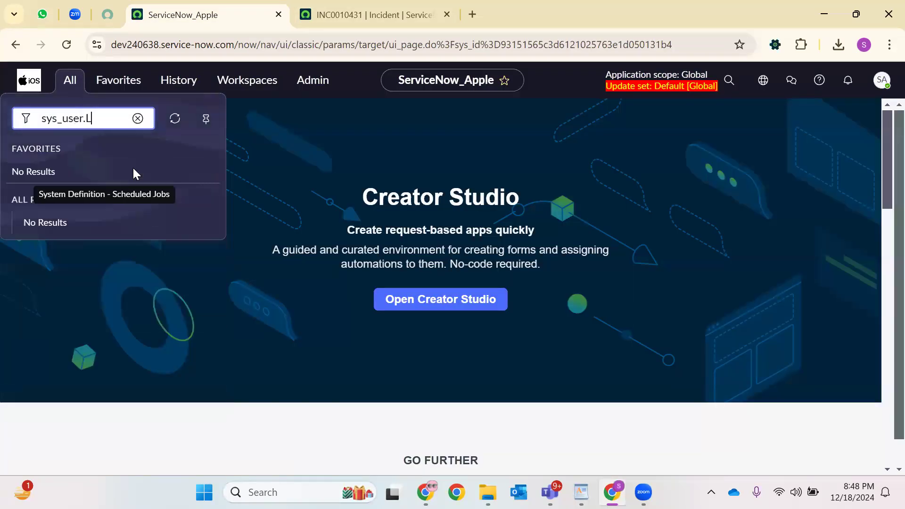
key(Return)
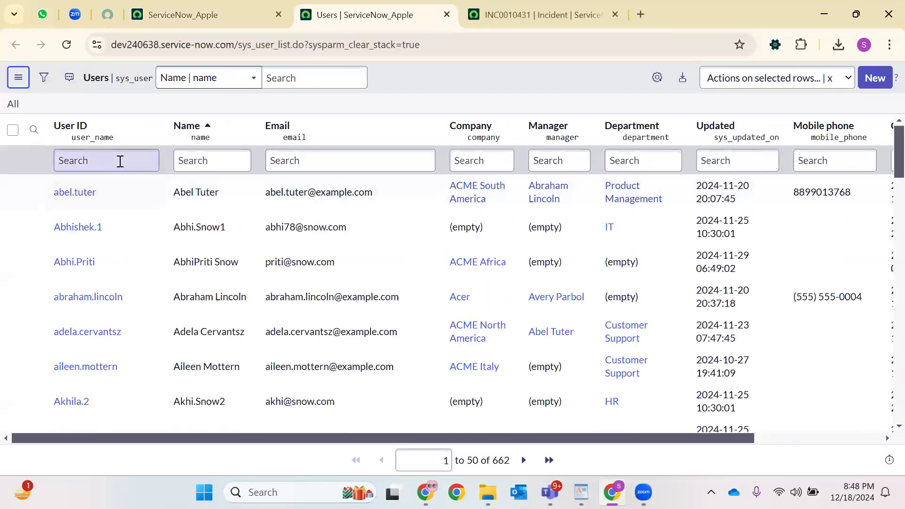
Filter the Users list by User ID containing the caller's first name and look up the caller's email.
click(120, 162)
text(*adela)
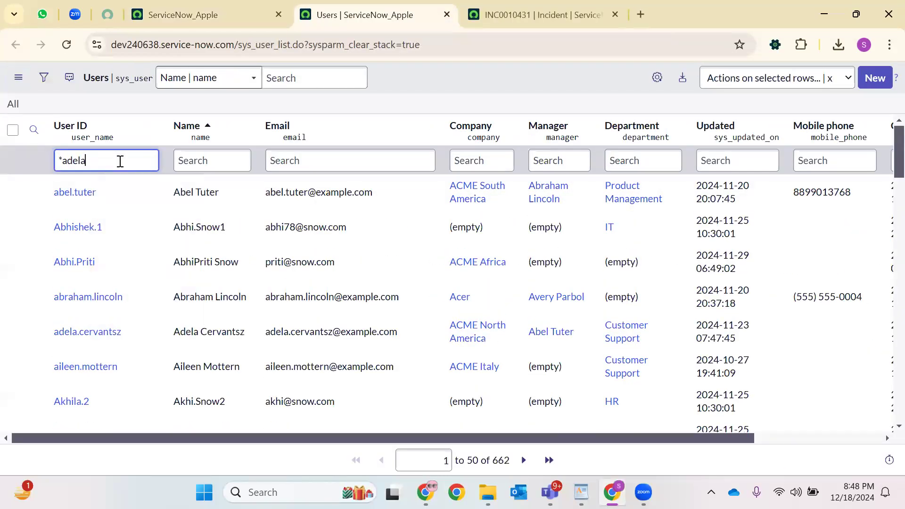
key(Return)
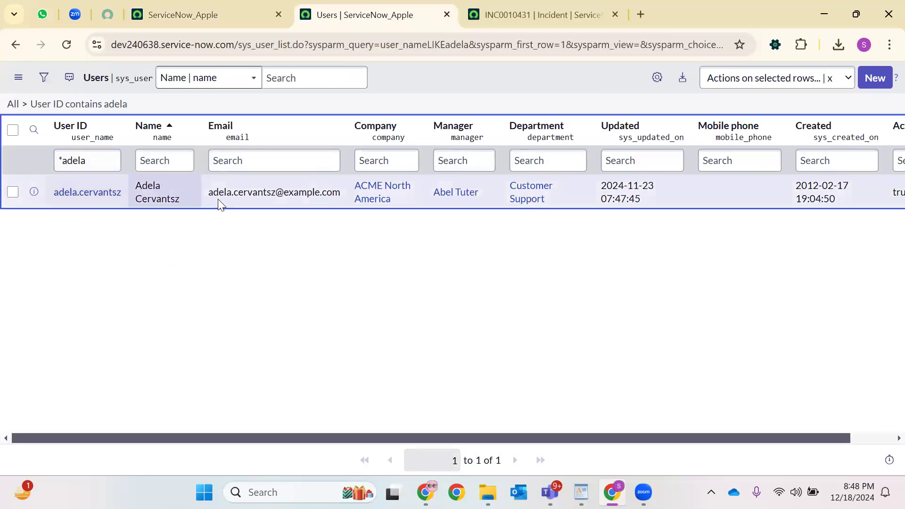
drag(233, 198, 289, 216)
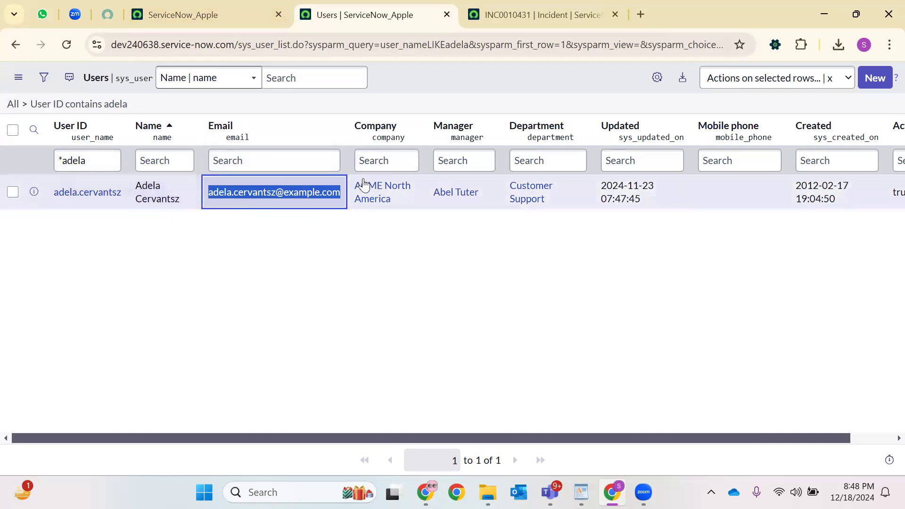
Return to the incident form, preview the caller's user record to check the email, and close the preview.
click(542, 15)
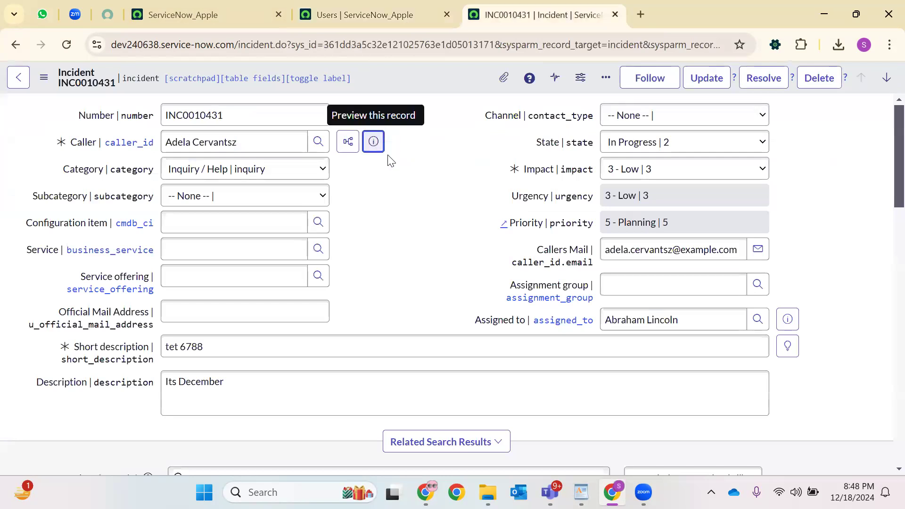
click(374, 144)
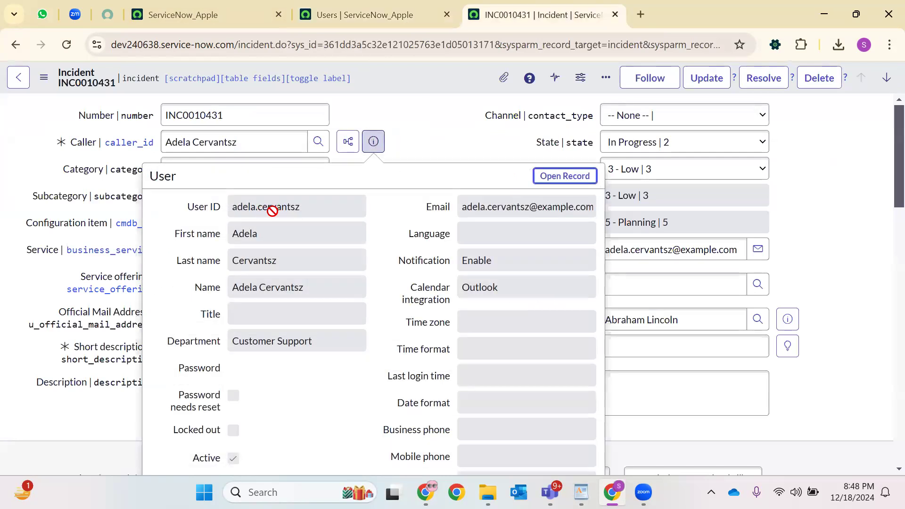
scroll(376, 242, down, 3)
scroll(376, 243, up, 3)
triple_click(508, 207)
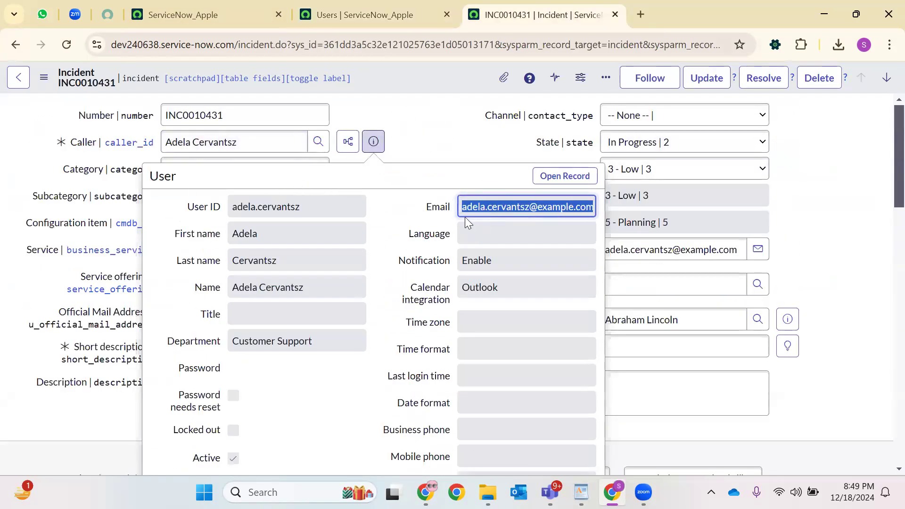
click(426, 135)
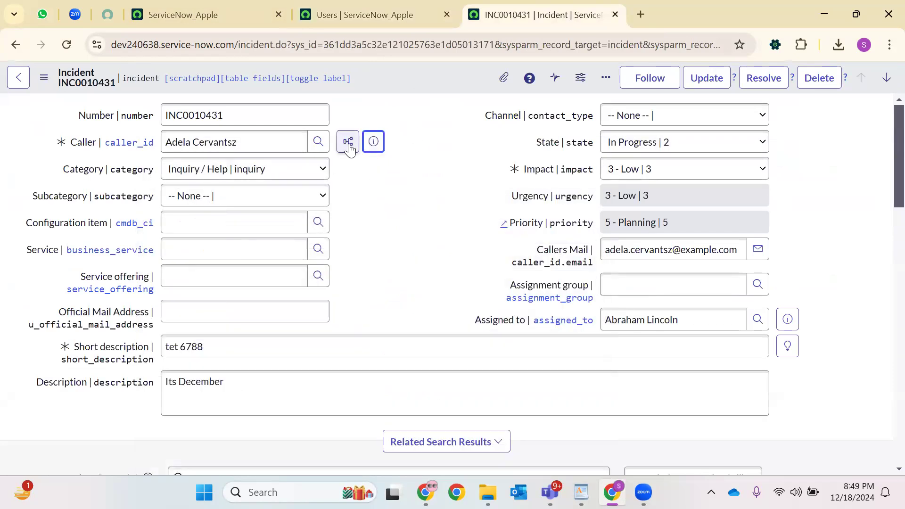
Show the incidents related to the caller, review all columns of that list, and close it.
drag(242, 138, 151, 141)
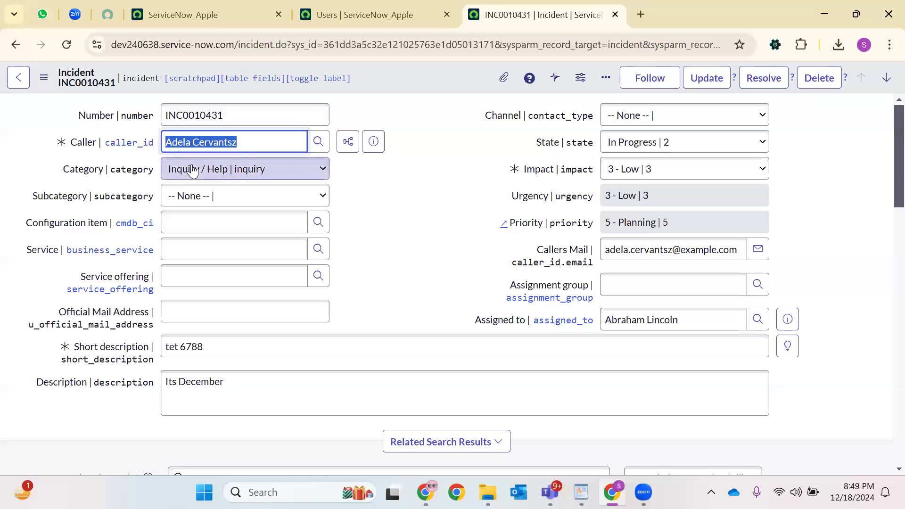
click(348, 142)
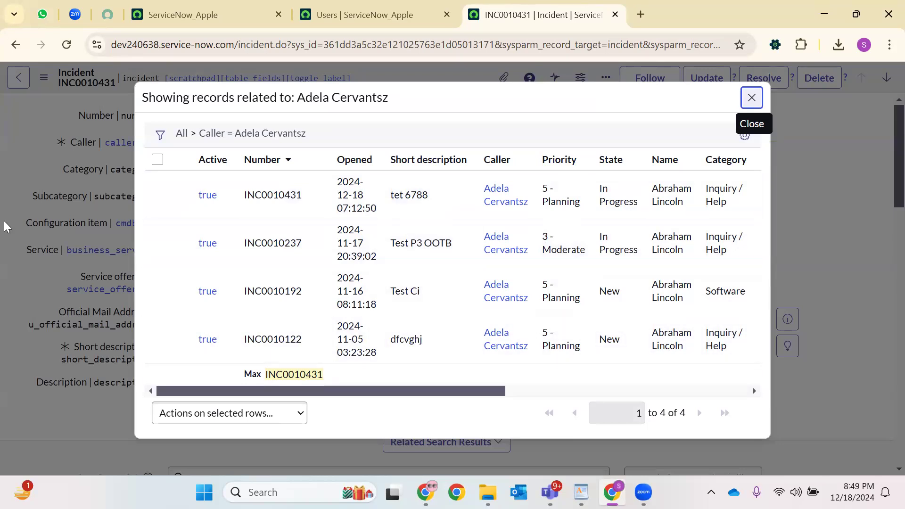
drag(274, 391, 517, 390)
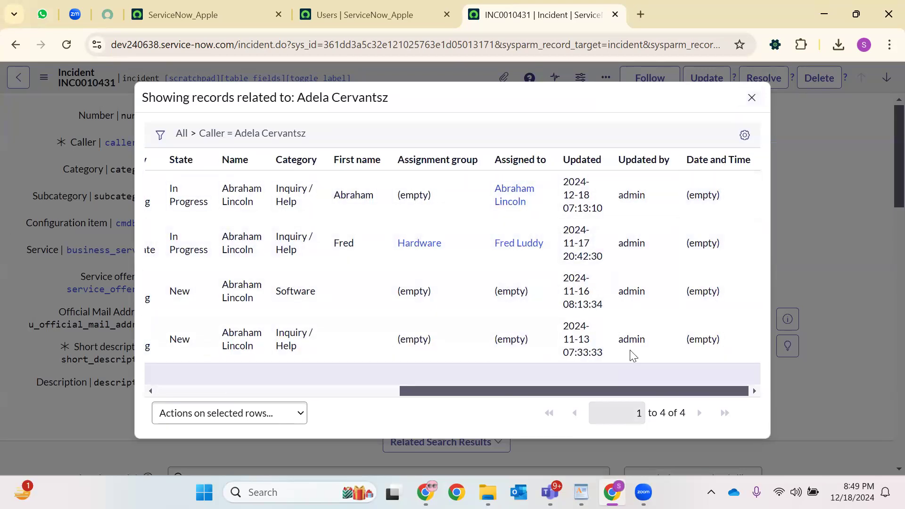
scroll(631, 354, left, 2)
scroll(632, 354, left, 5)
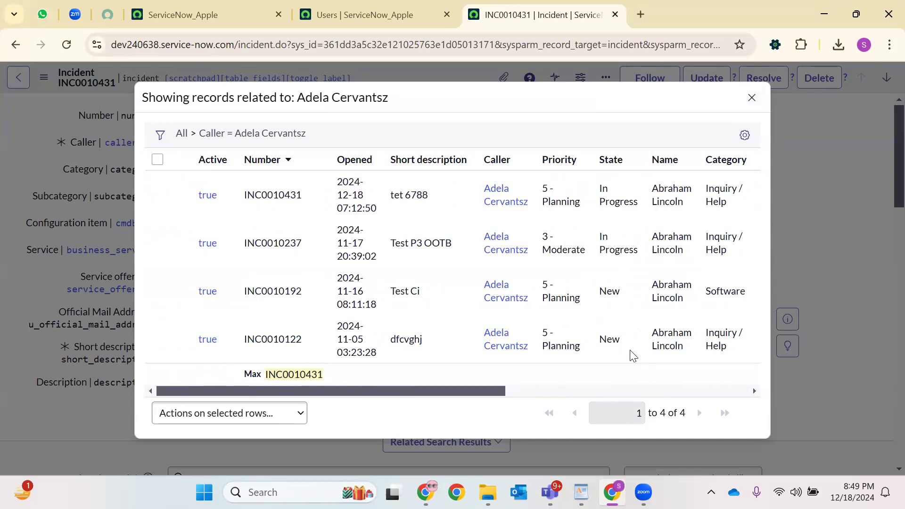
scroll(589, 204, right, 6)
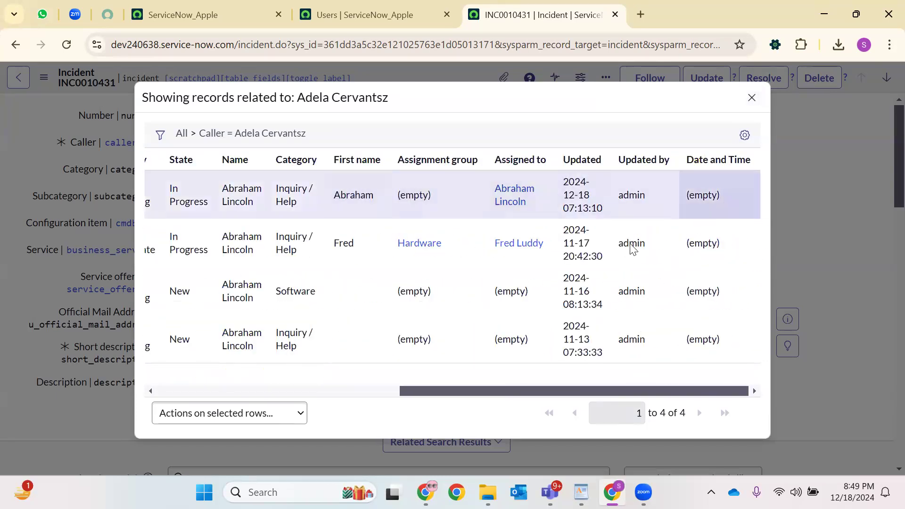
scroll(666, 353, left, 6)
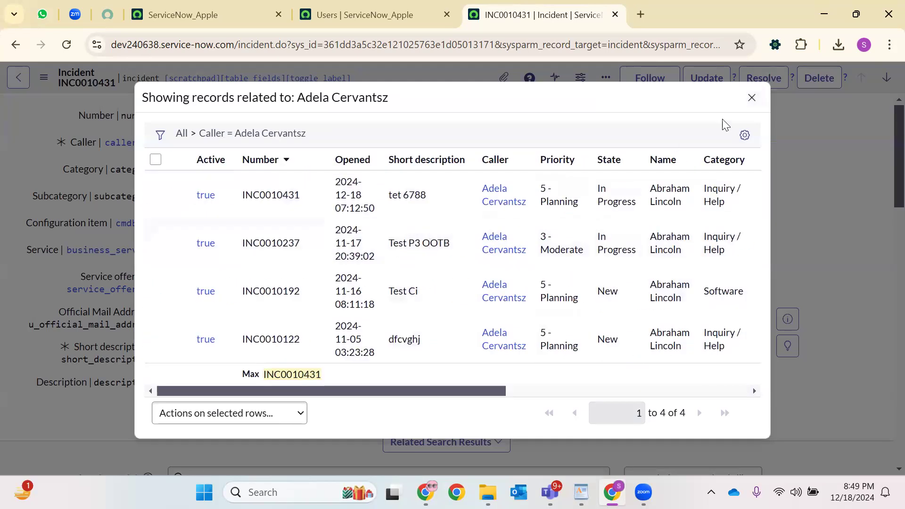
click(751, 98)
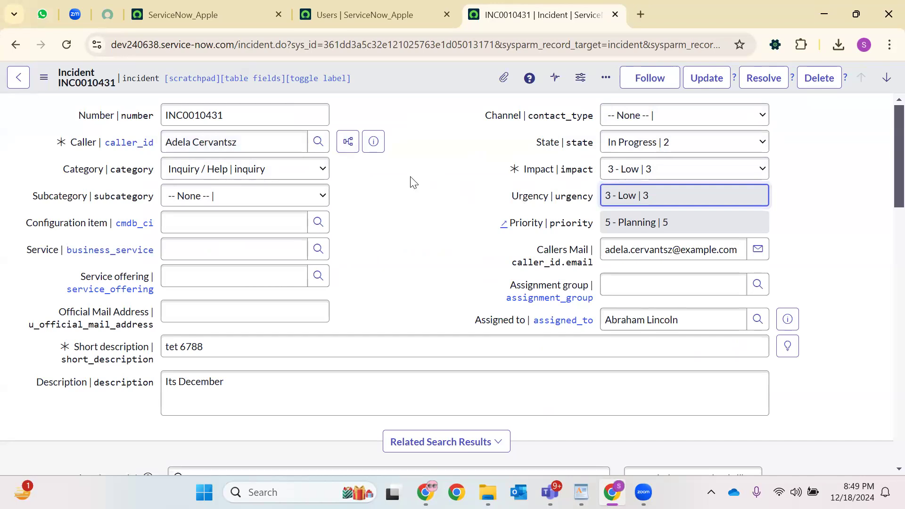
Replace the incident's caller with a different user from the lookup list, save the incident, and check the Callers Mail field.
drag(535, 252, 620, 257)
triple_click(613, 250)
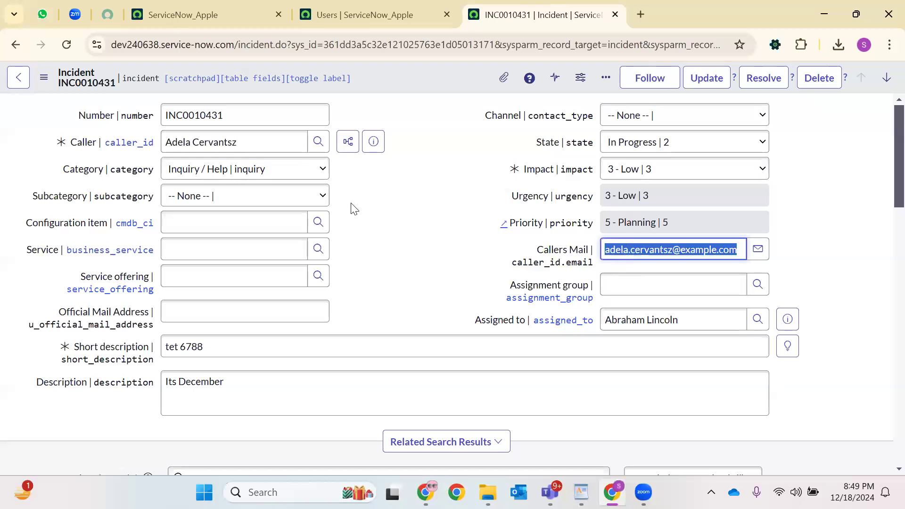
triple_click(225, 138)
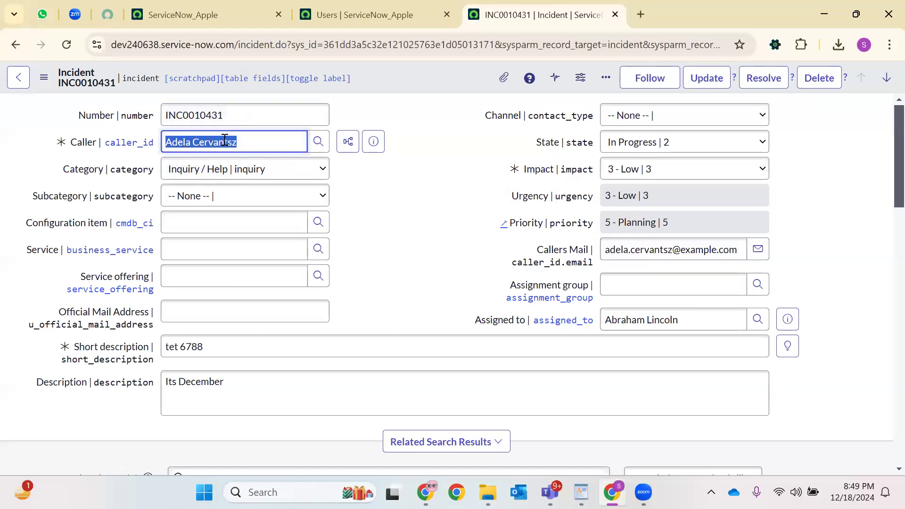
click(318, 142)
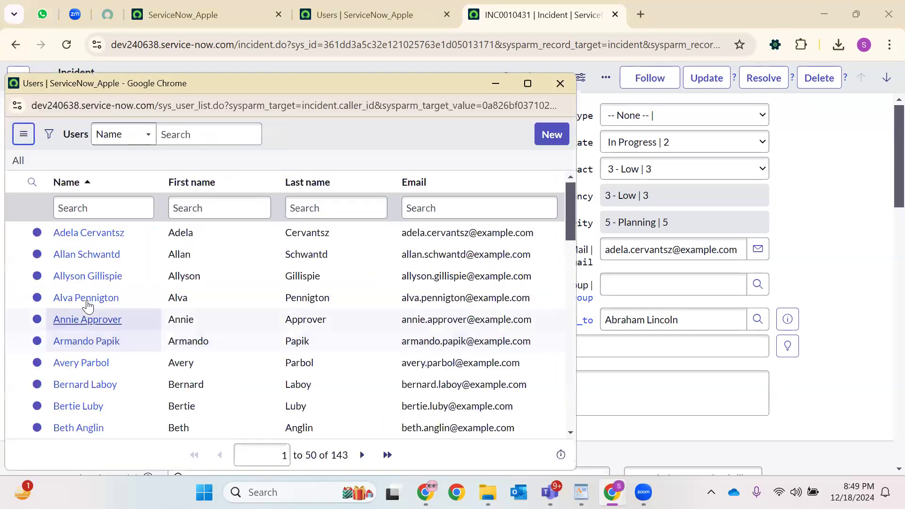
scroll(80, 325, down, 5)
click(85, 327)
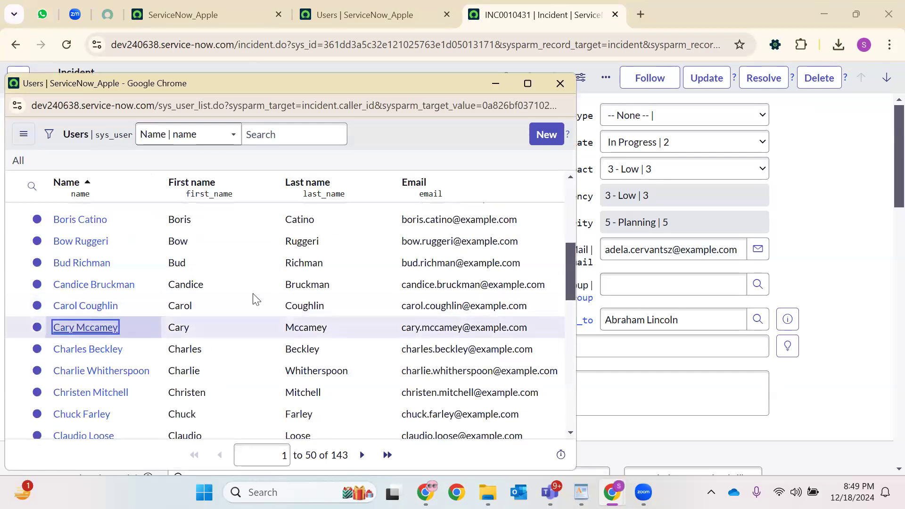
right_click(392, 80)
click(417, 84)
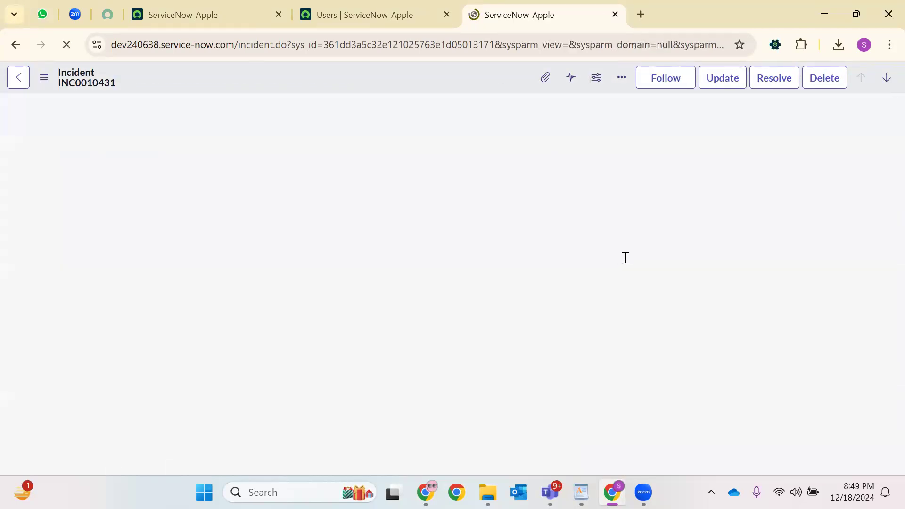
double_click(637, 254)
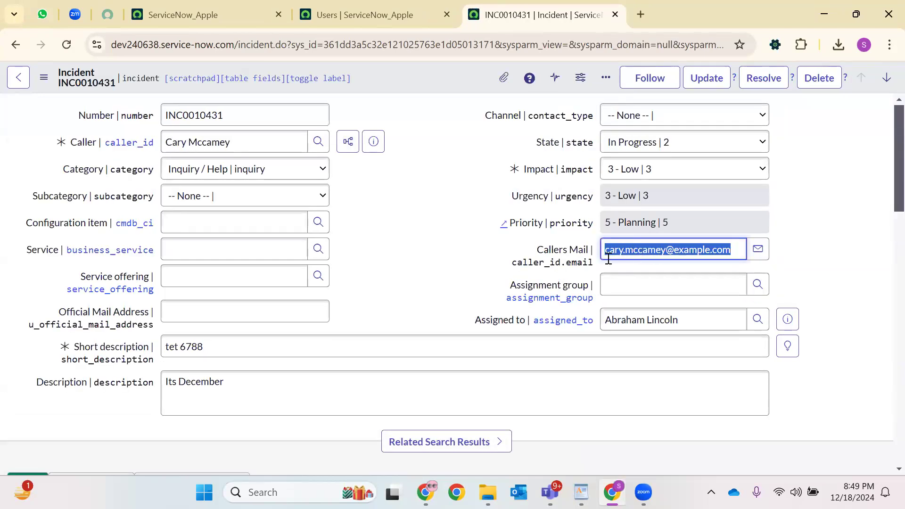
drag(538, 248, 605, 253)
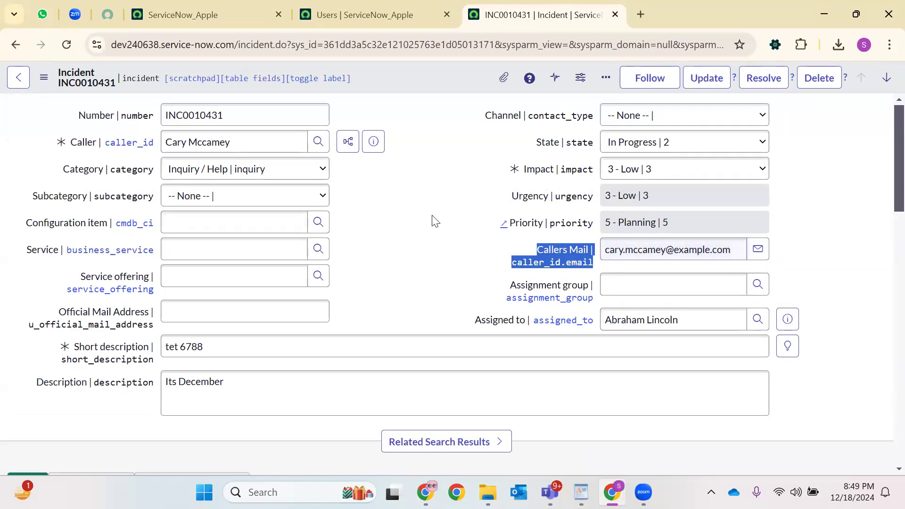
Remove the Caller.Email (caller_id.email) field from the incident form layout and save the layout.
click(408, 95)
right_click(415, 84)
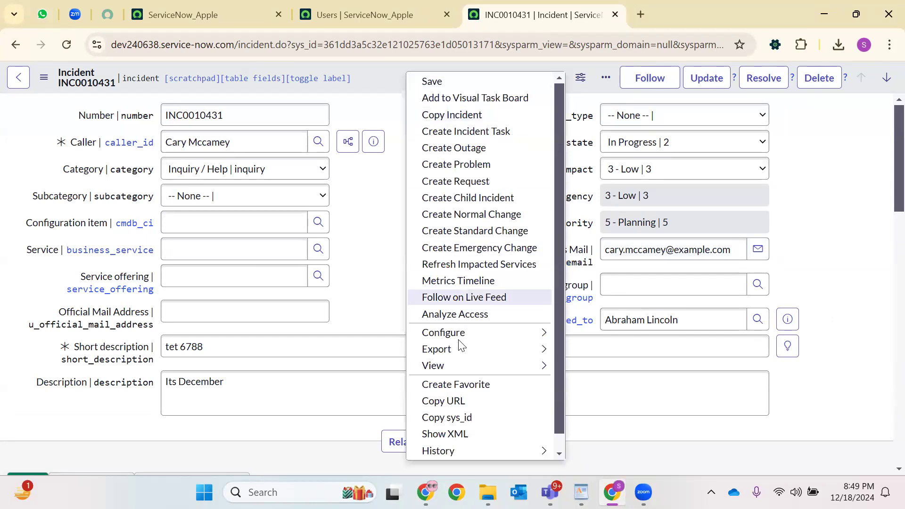
mouse_move(471, 332)
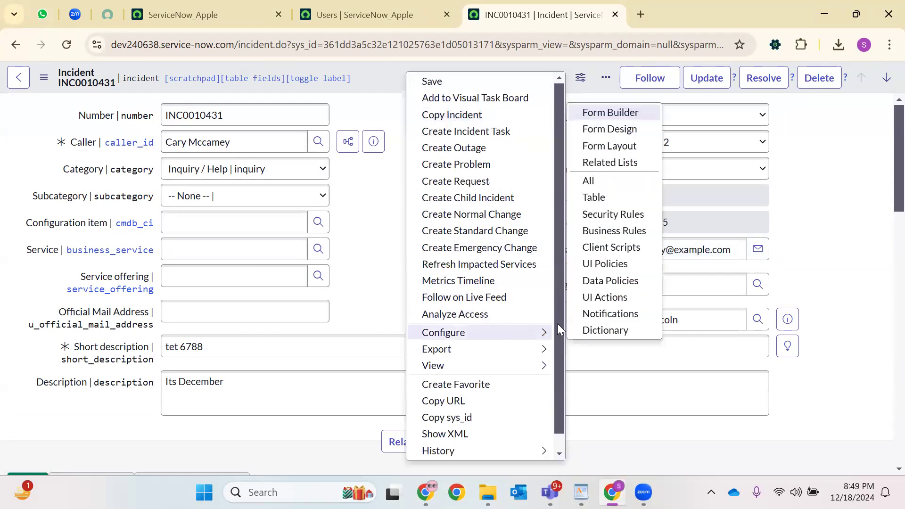
click(585, 147)
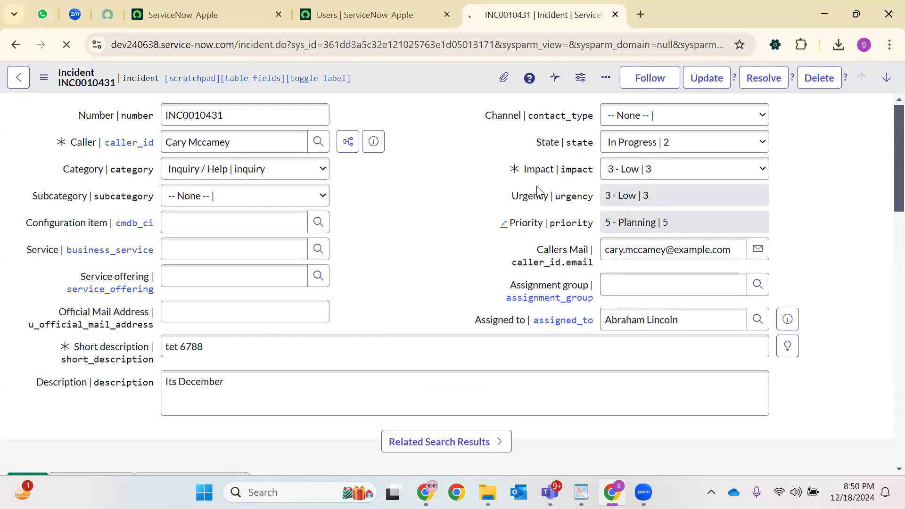
scroll(503, 232, down, 2)
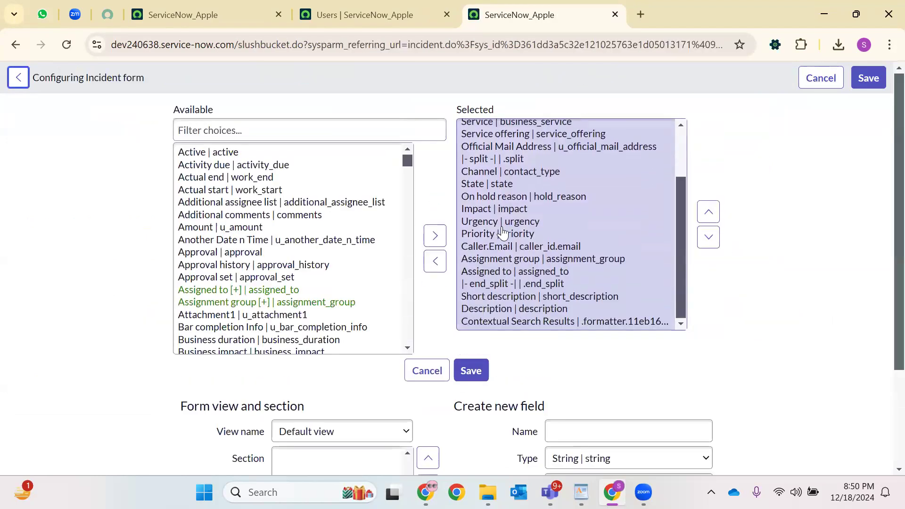
scroll(504, 173, down, 2)
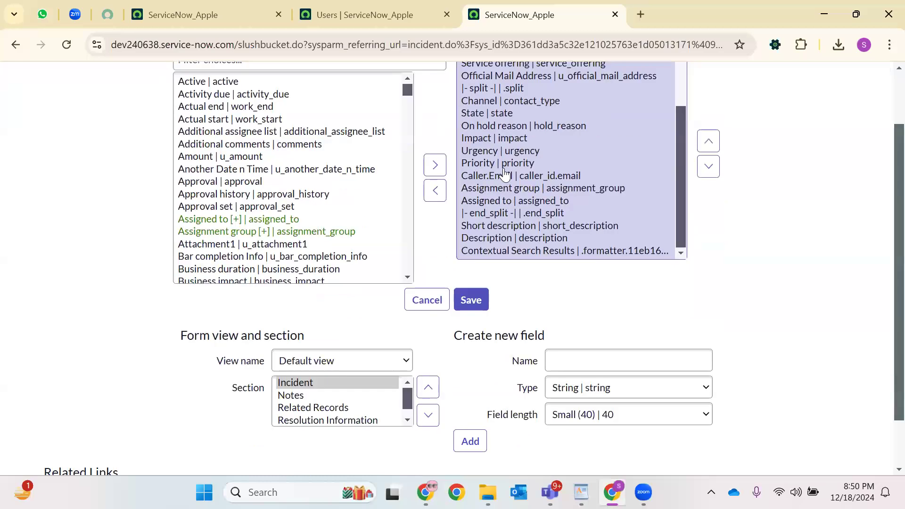
click(504, 174)
click(486, 190)
click(435, 204)
click(471, 313)
scroll(592, 150, up, 2)
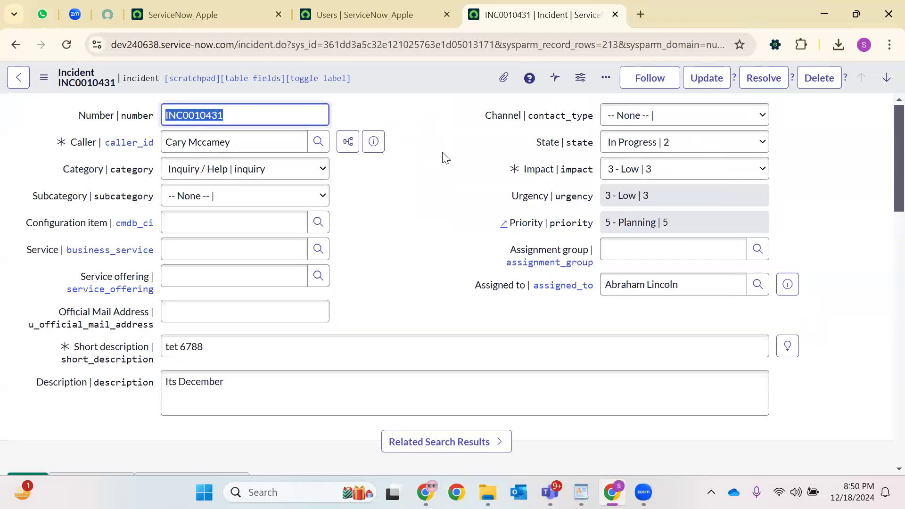
Reopen the incident form layout and examine which available fields are expandable references, comparing Change Request, Channel Actions and Closed by.
click(442, 152)
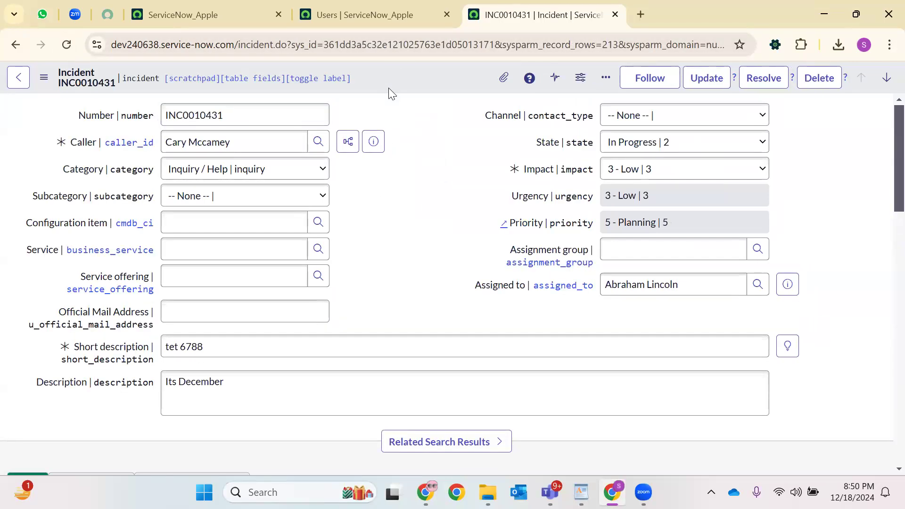
right_click(391, 72)
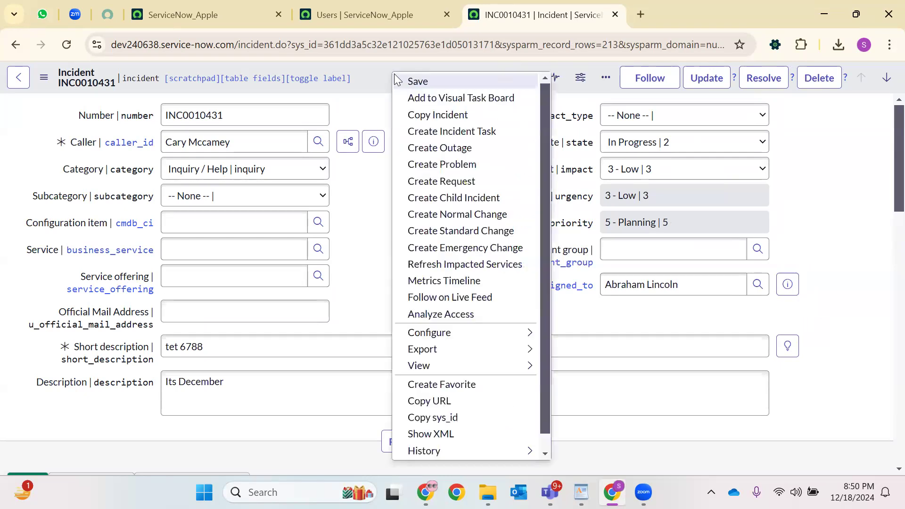
mouse_move(401, 333)
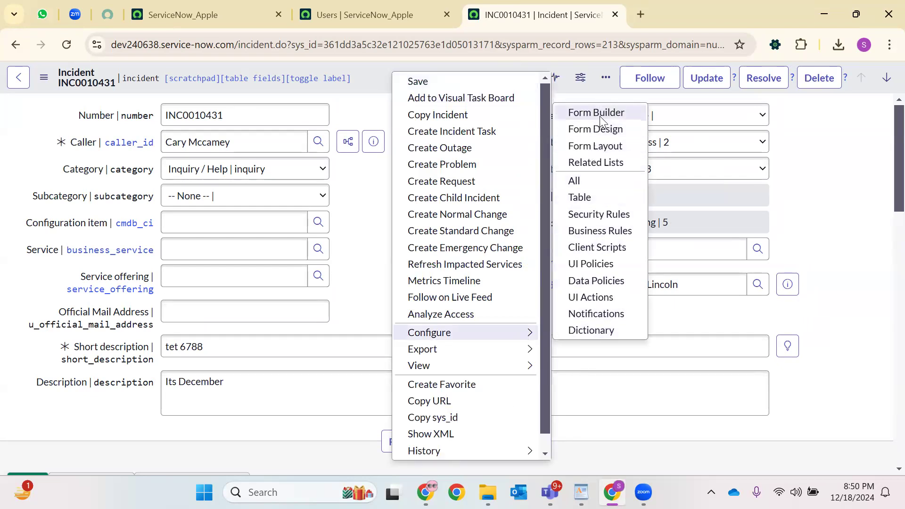
click(608, 147)
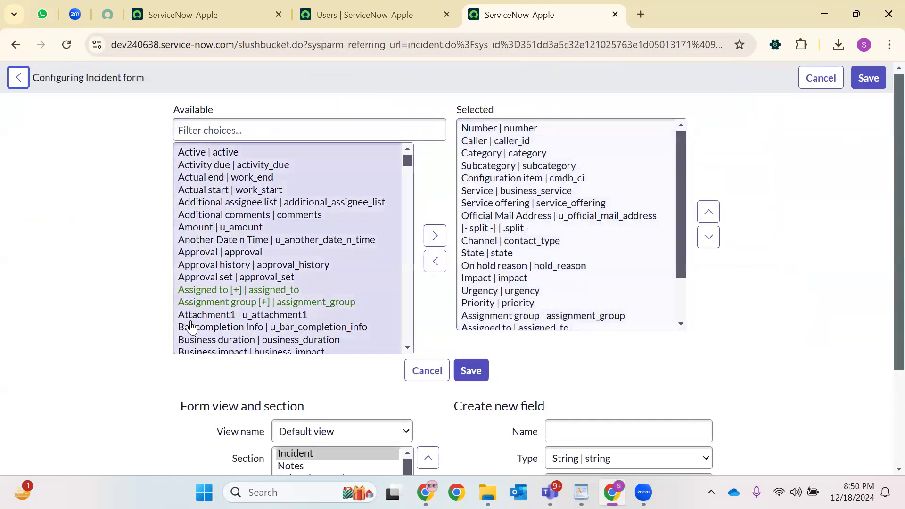
scroll(264, 236, down, 3)
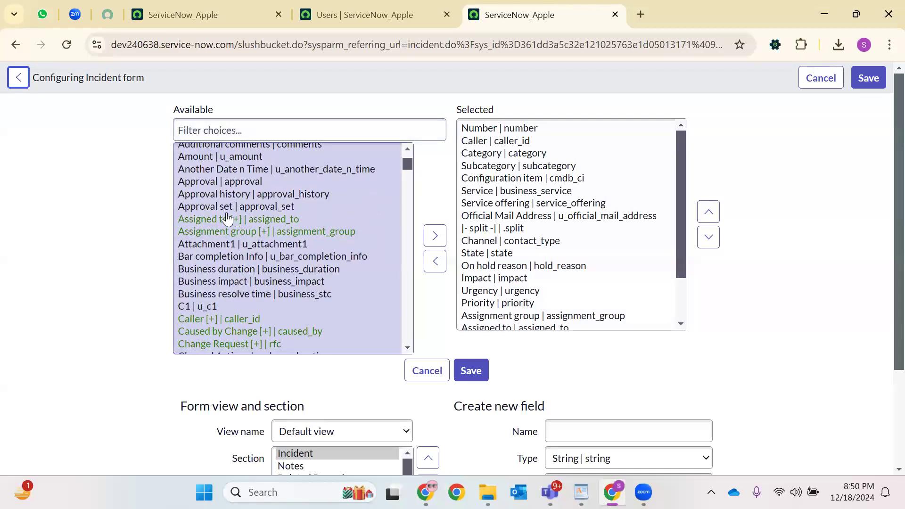
click(213, 319)
click(222, 332)
scroll(297, 287, down, 3)
click(238, 273)
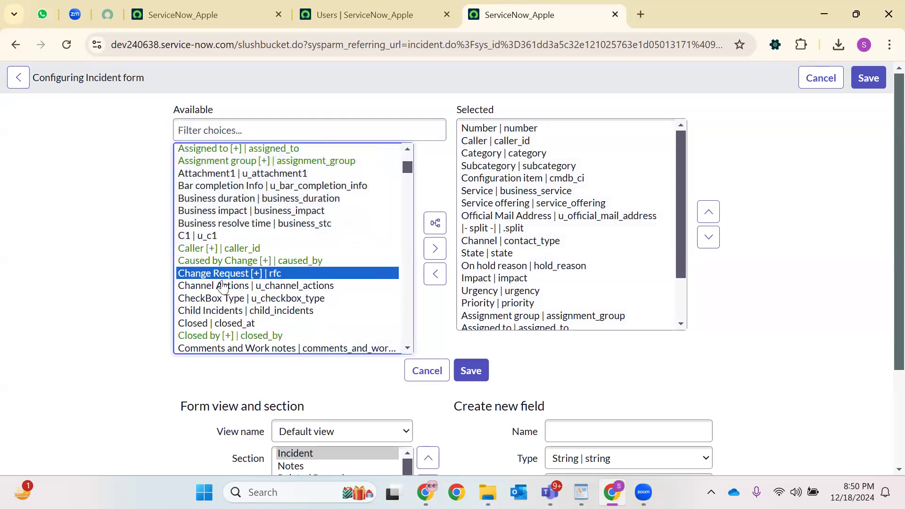
click(280, 287)
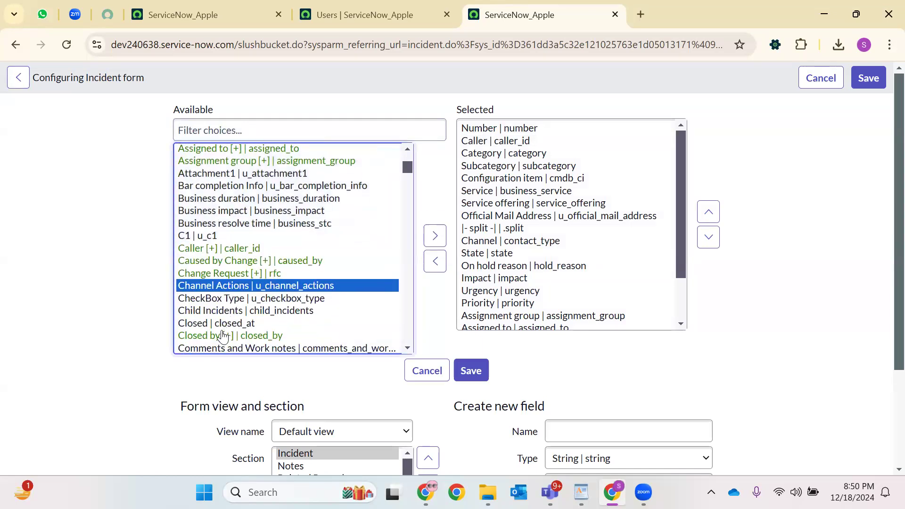
click(223, 335)
Select the available reference fields Assigned to, Assignment group and Caller one after another to compare them with the selected fields.
click(233, 150)
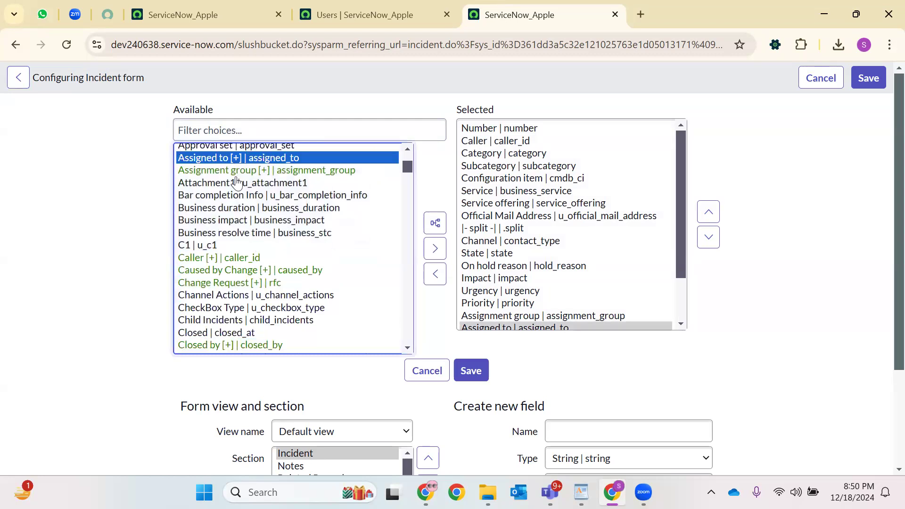
click(242, 171)
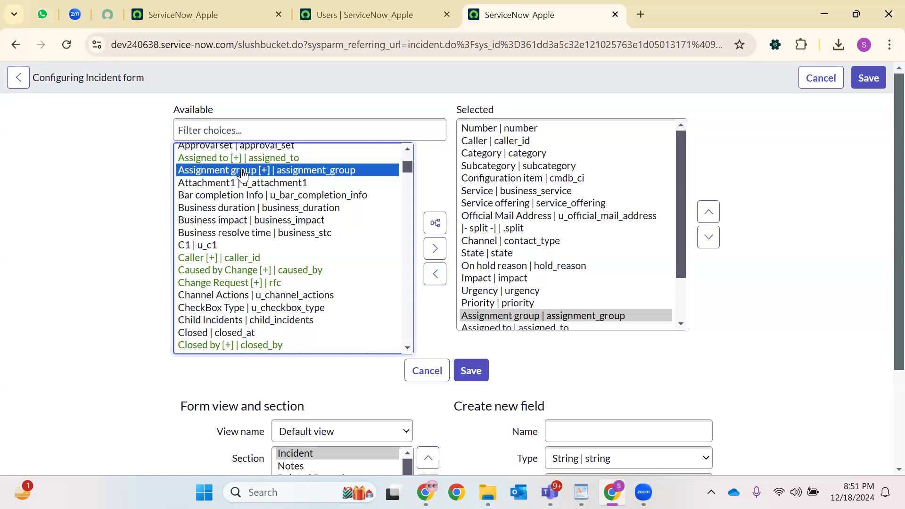
drag(235, 178, 546, 224)
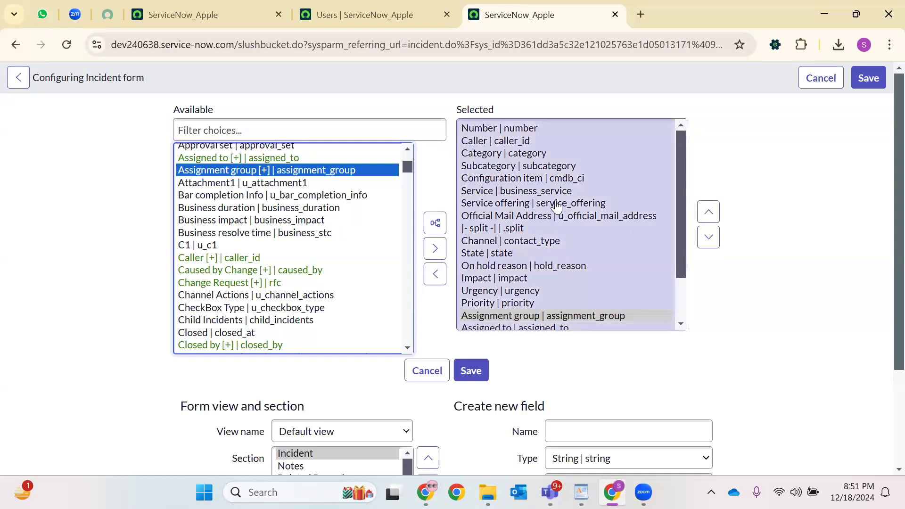
click(277, 258)
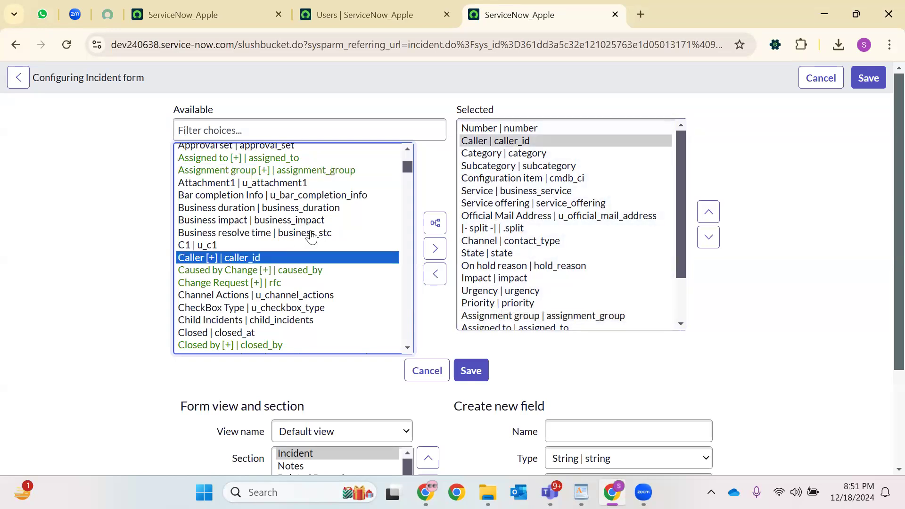
Switch to the Users list tab, clear its filter, and load the incident list there through the address path incident_list.
click(417, 10)
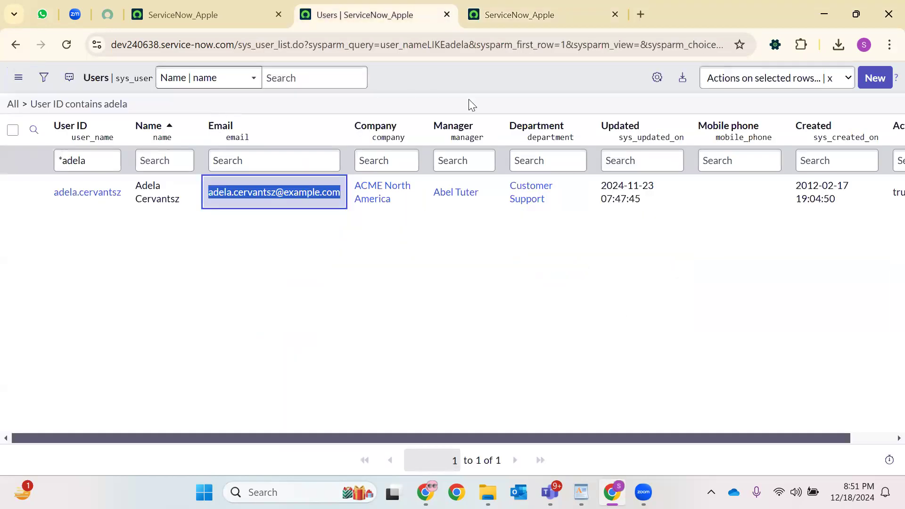
click(12, 104)
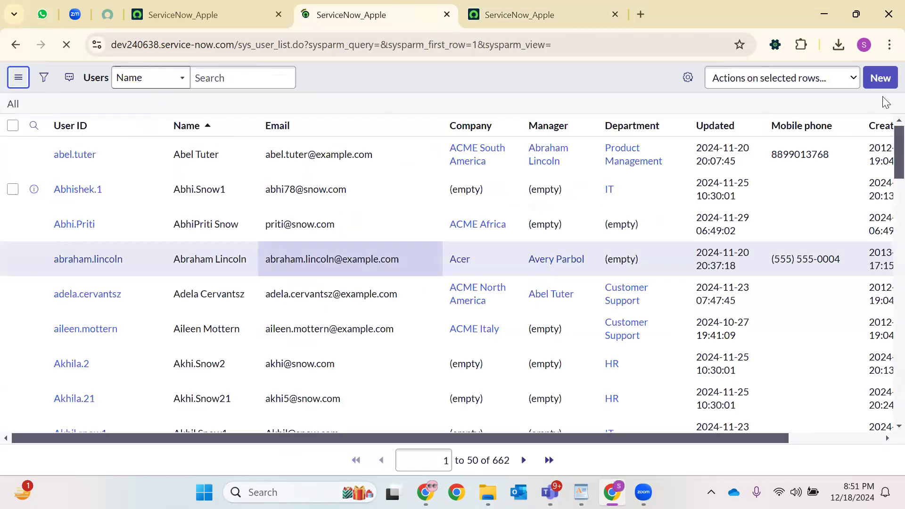
drag(237, 44, 886, 44)
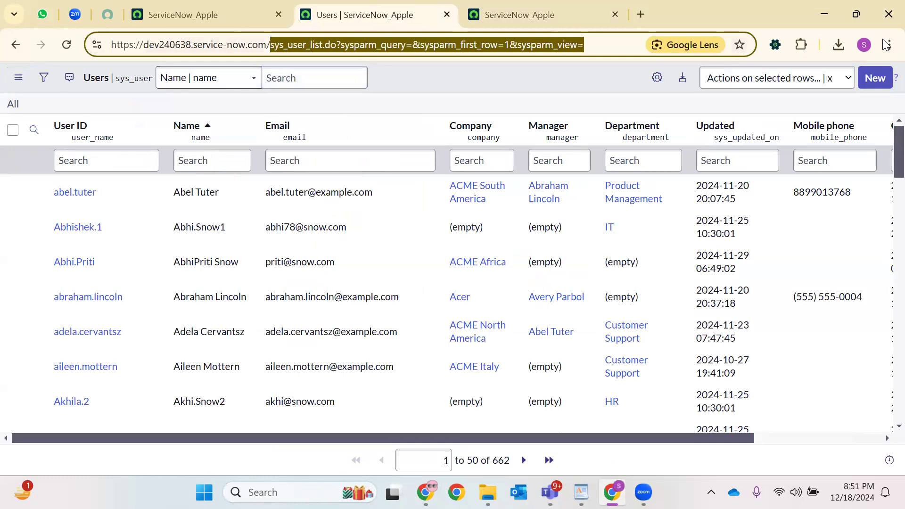
key(BackSpace)
text(incident_)
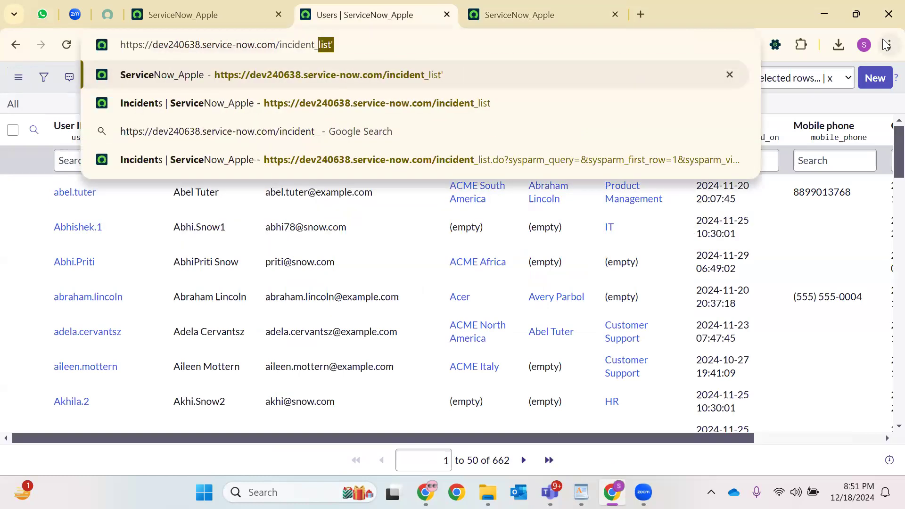
key(BackSpace)
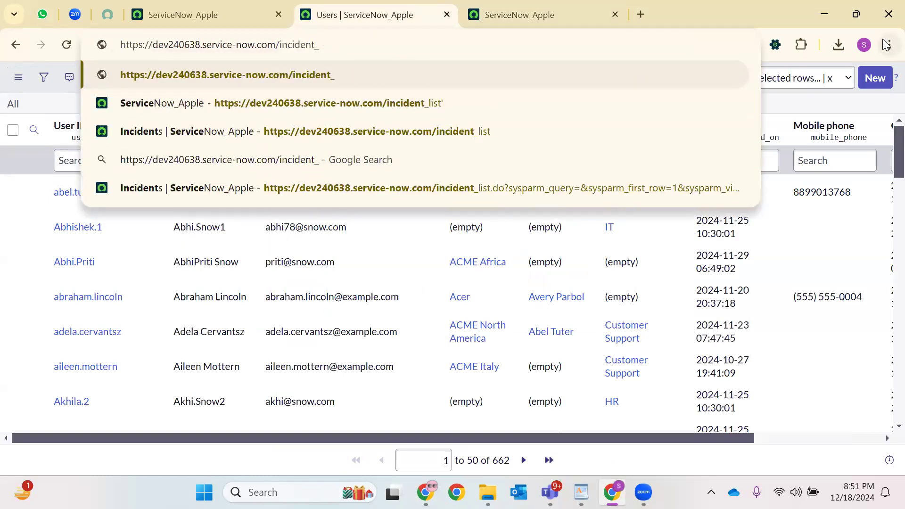
text(list)
key(Return)
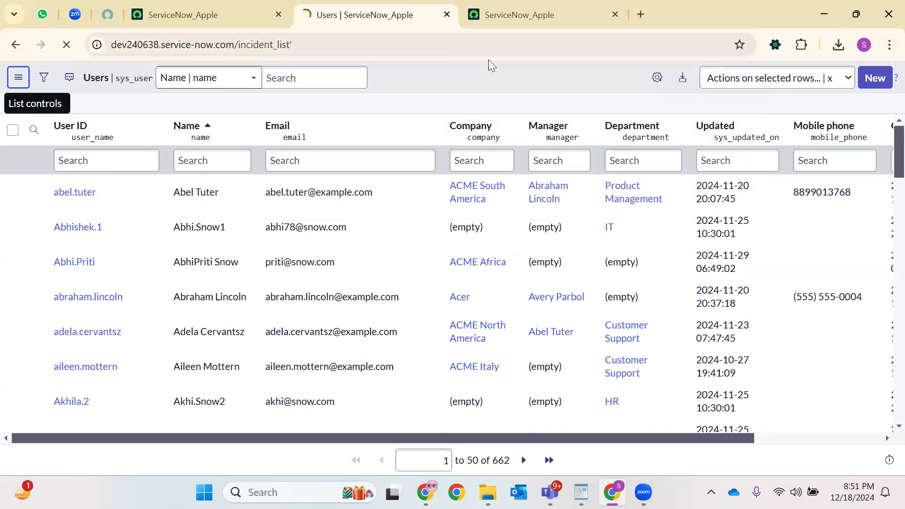
click(313, 44)
key(End)
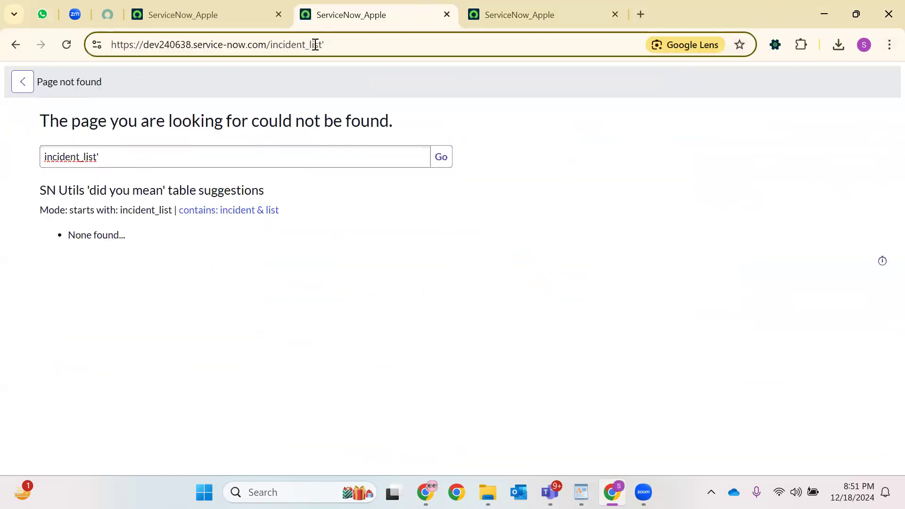
key(BackSpace)
key(Return)
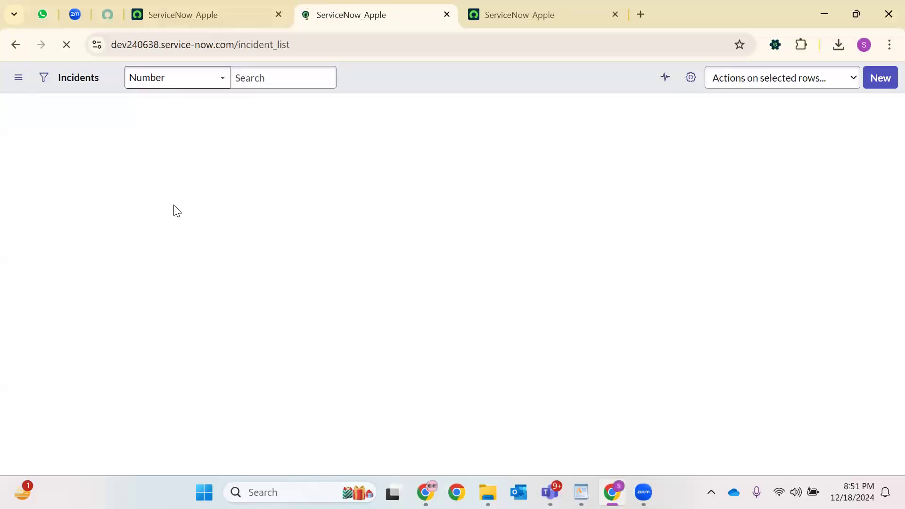
Open incident INC0010431, bring up the Caller field's user lookup, and browse the sys_user records it offers.
click(63, 192)
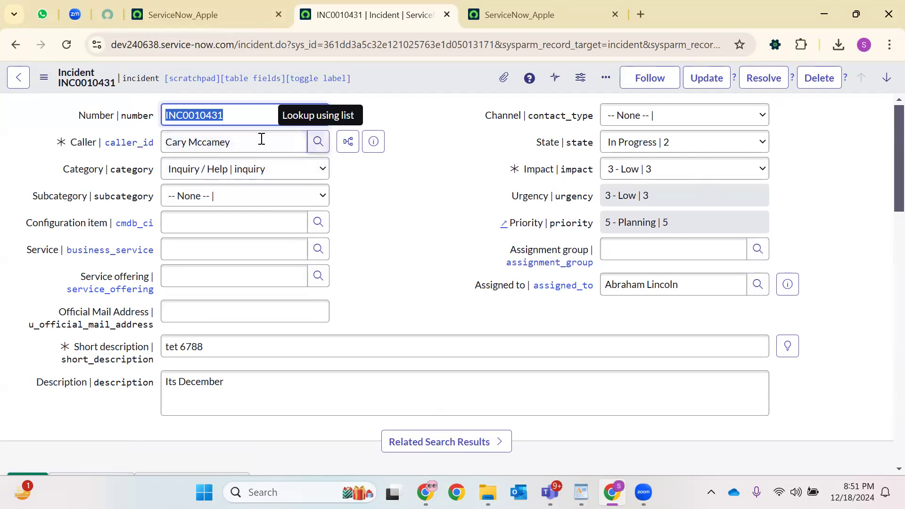
drag(235, 141, 164, 144)
click(324, 147)
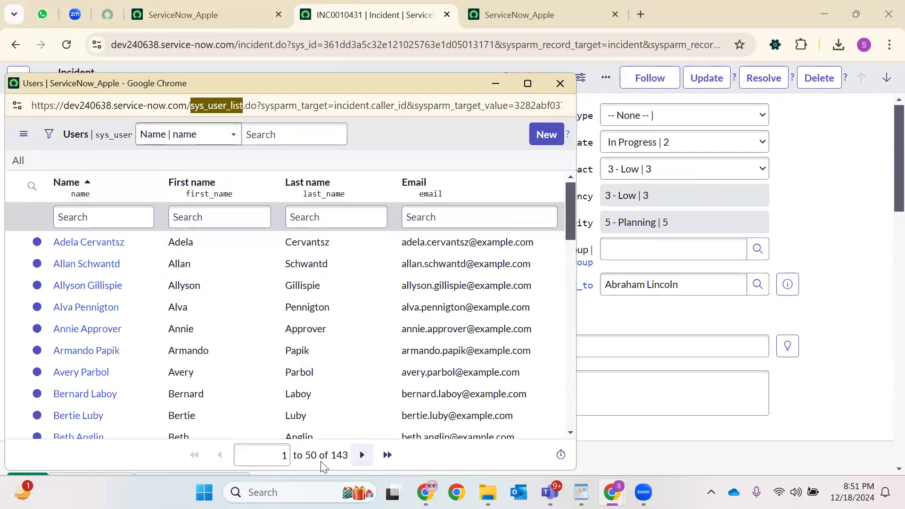
scroll(141, 311, down, 10)
scroll(210, 293, up, 1)
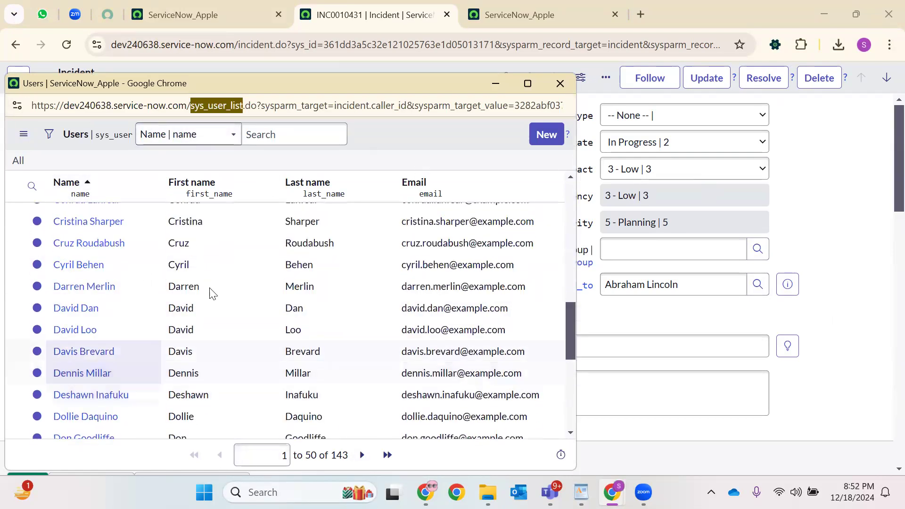
Close the Caller's user lookup without choosing a user and check Caused by Change among the form layout's available fields.
scroll(211, 293, up, 10)
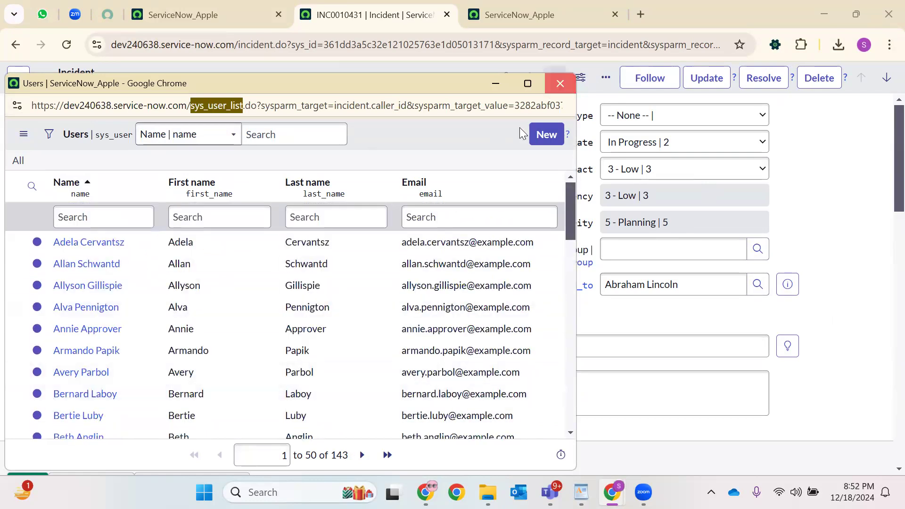
click(560, 84)
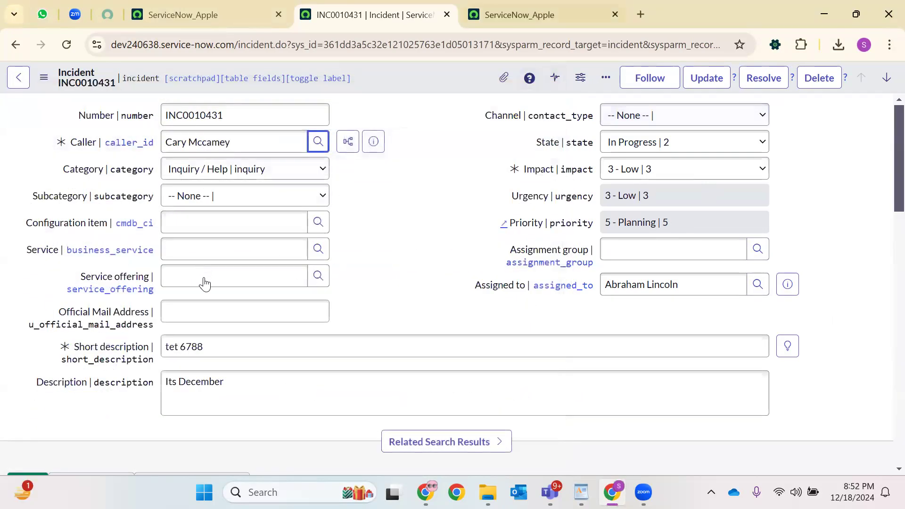
key(ctrl+Tab)
click(215, 271)
key(Down)
key(Up)
key(ctrl+shift+Tab)
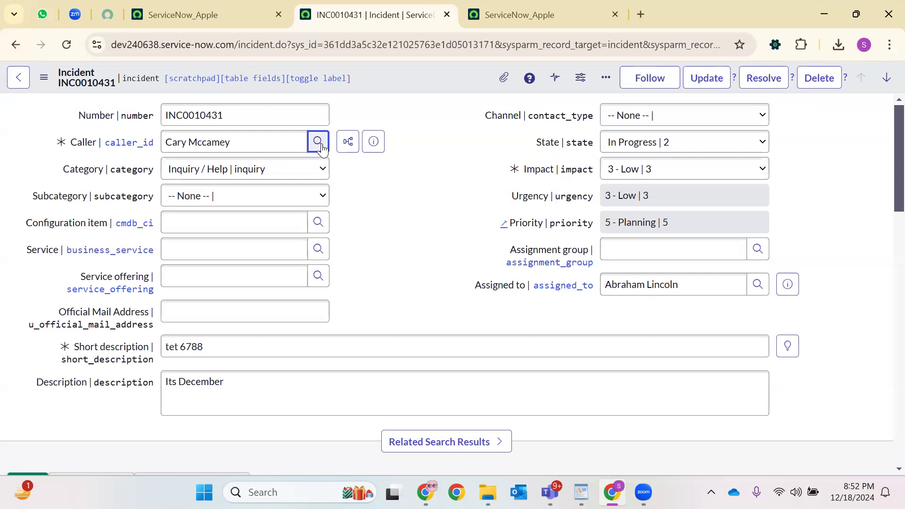
Return to the incident form layout and expand the available Caller reference into its User fields.
click(586, 8)
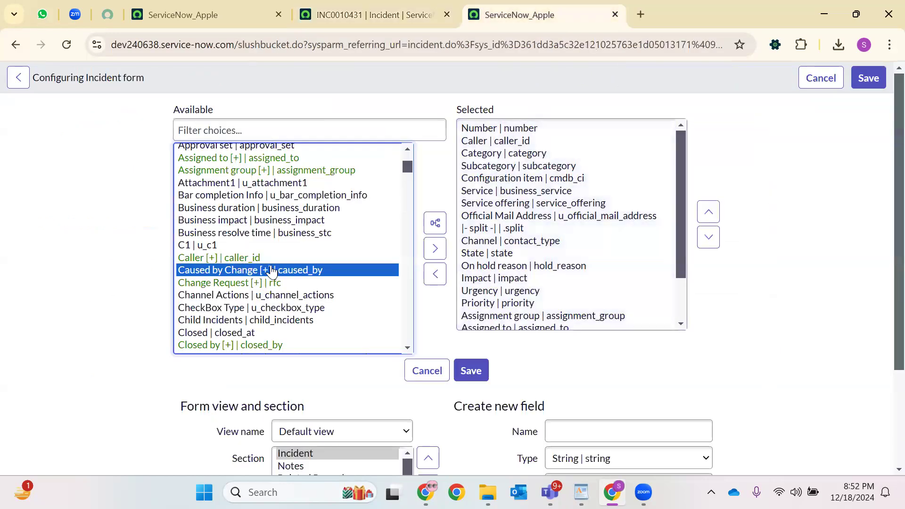
click(238, 258)
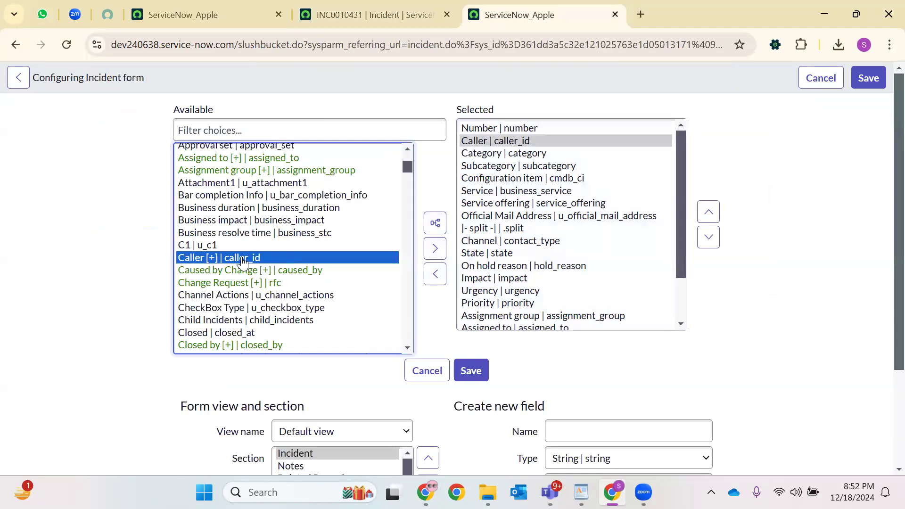
click(435, 224)
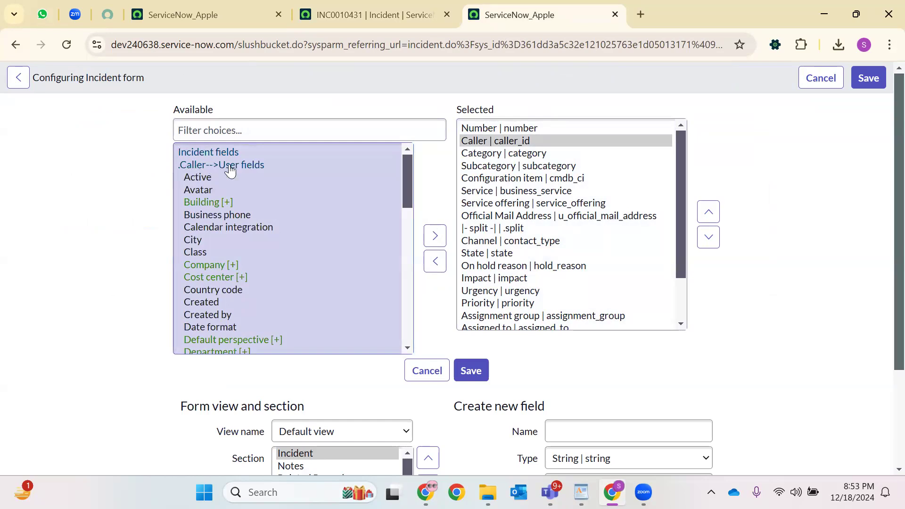
Add the caller's Email and Manager fields from the expanded User fields to the selected form fields.
scroll(234, 219, down, 3)
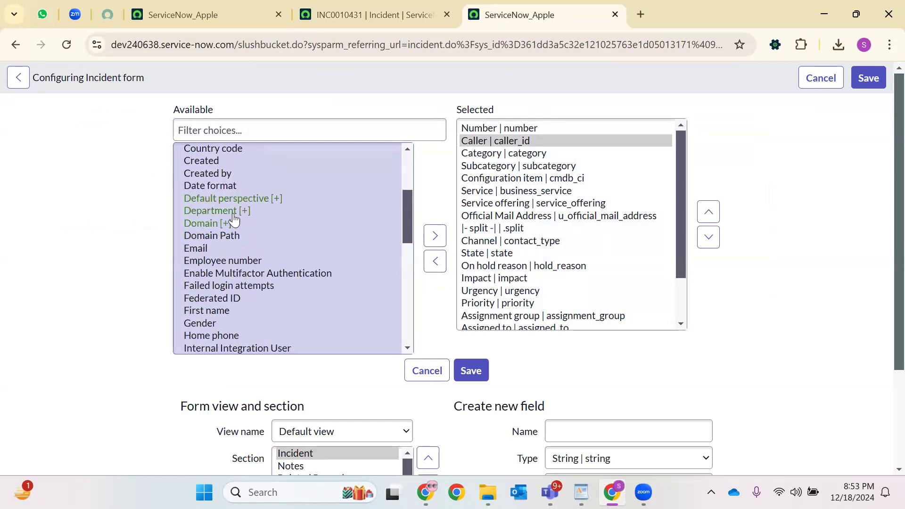
scroll(234, 220, down, 2)
click(213, 177)
click(434, 235)
scroll(234, 210, down, 2)
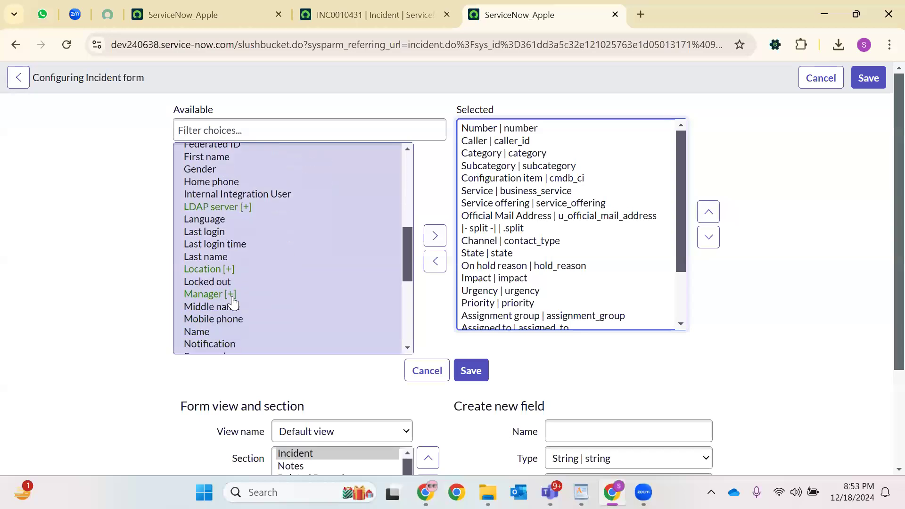
click(232, 296)
click(435, 249)
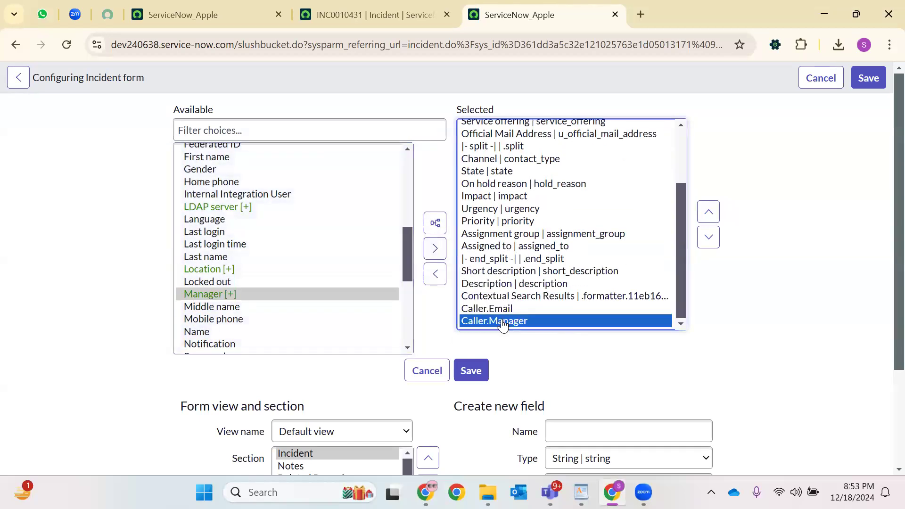
Compare the dot-walked Caller.Email and Caller.Manager entries with the other selected incident fields.
click(493, 309)
click(493, 321)
scroll(509, 174, up, 2)
scroll(499, 254, down, 2)
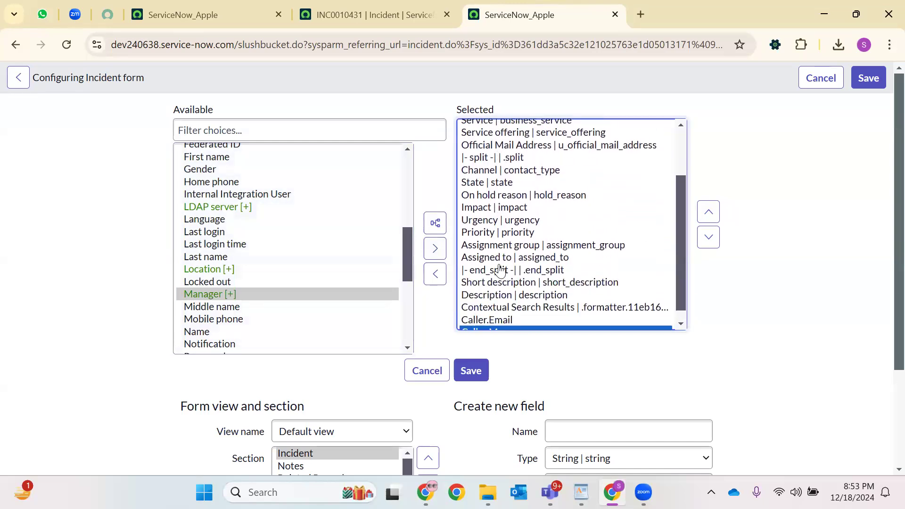
scroll(514, 294, down, 1)
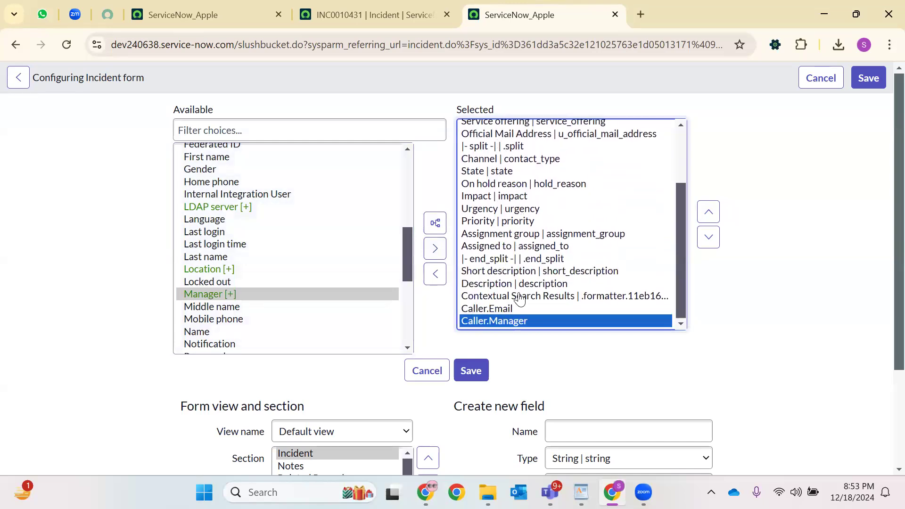
click(496, 308)
scroll(523, 169, up, 3)
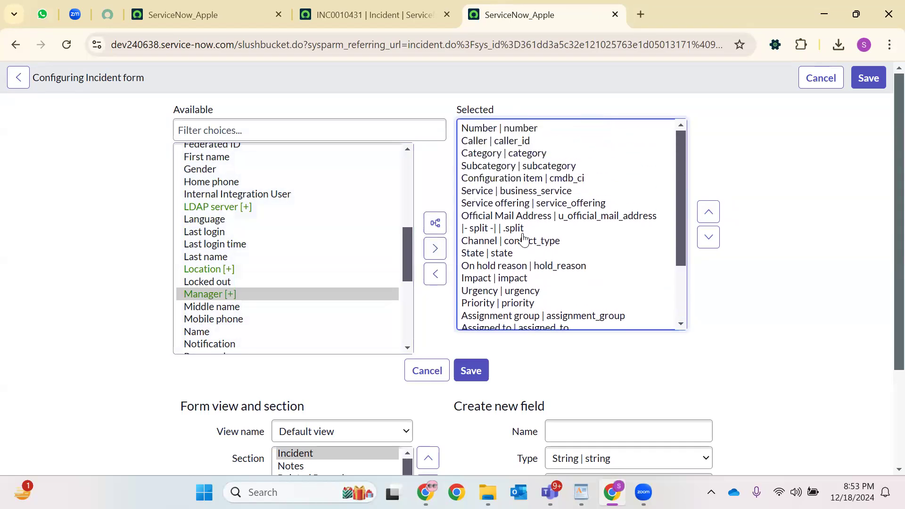
scroll(525, 243, down, 3)
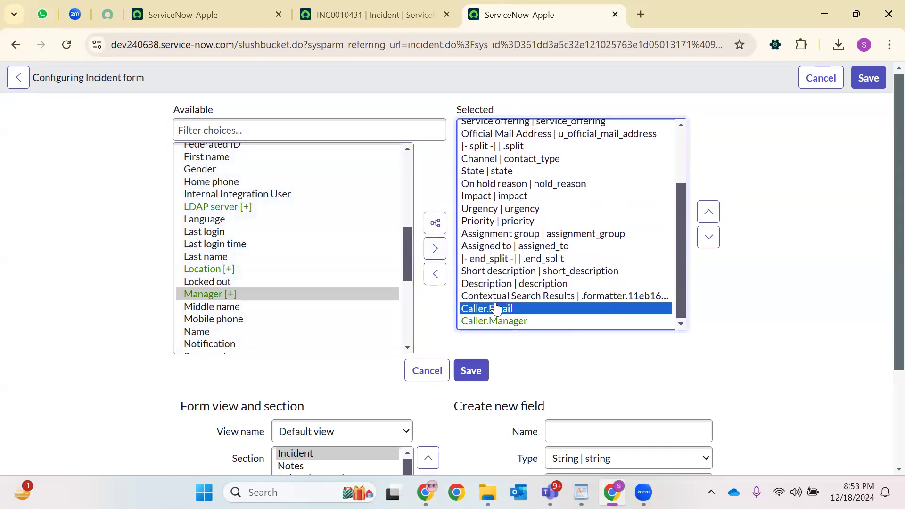
scroll(521, 194, up, 1)
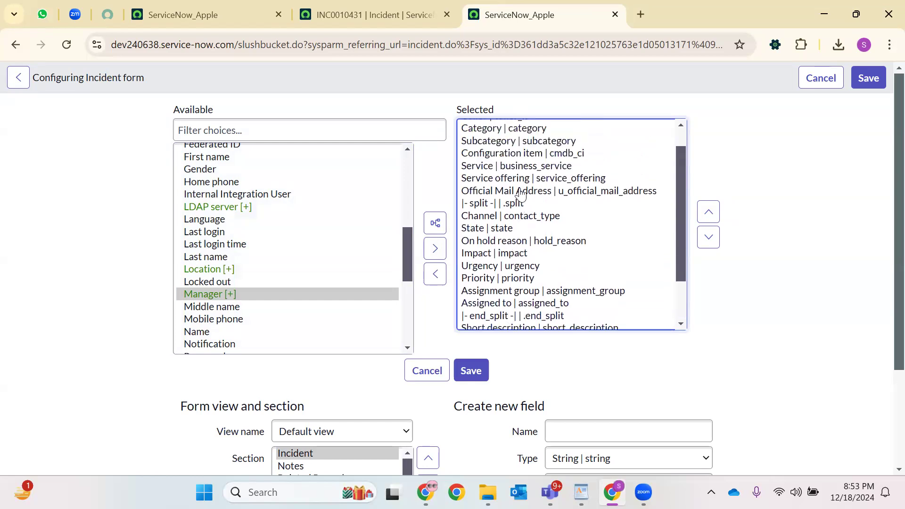
scroll(520, 194, up, 1)
scroll(570, 279, down, 3)
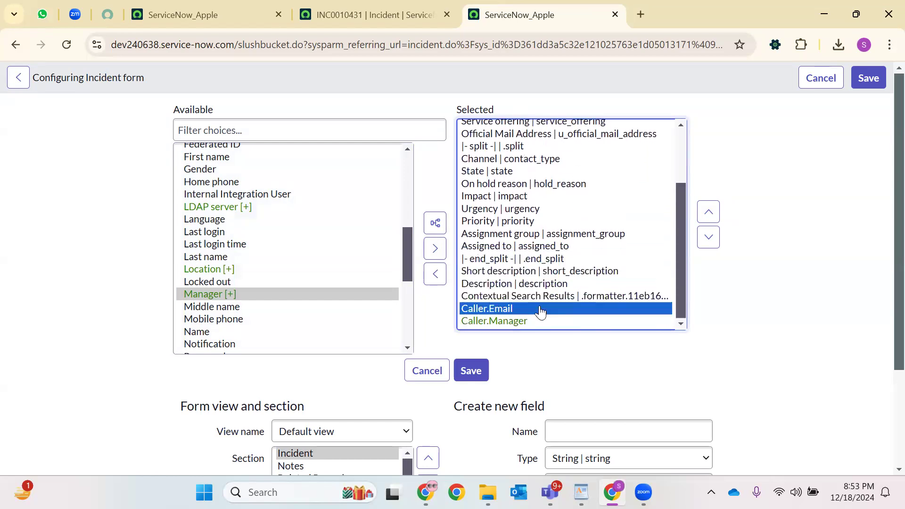
click(500, 321)
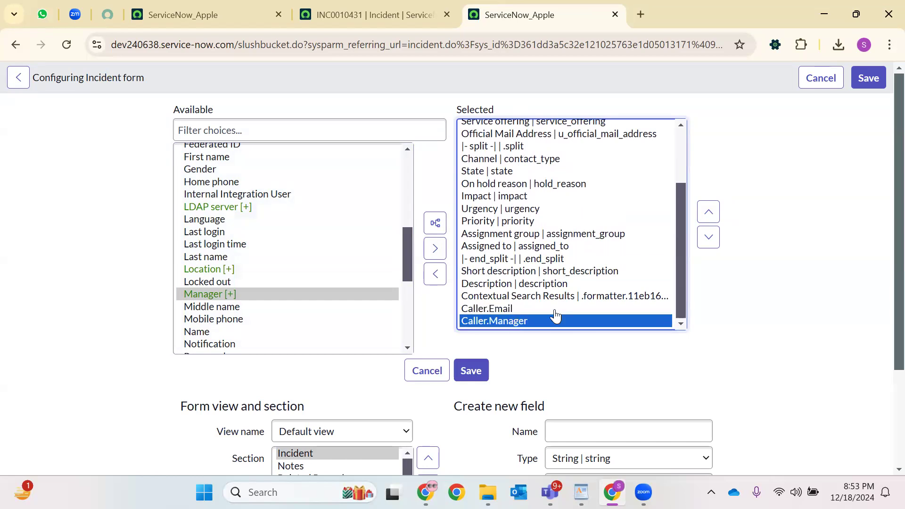
Move Caller.Email and Caller.Manager together to just below the split marker, above Channel, and save the form layout.
click(516, 311)
shift+click(515, 323)
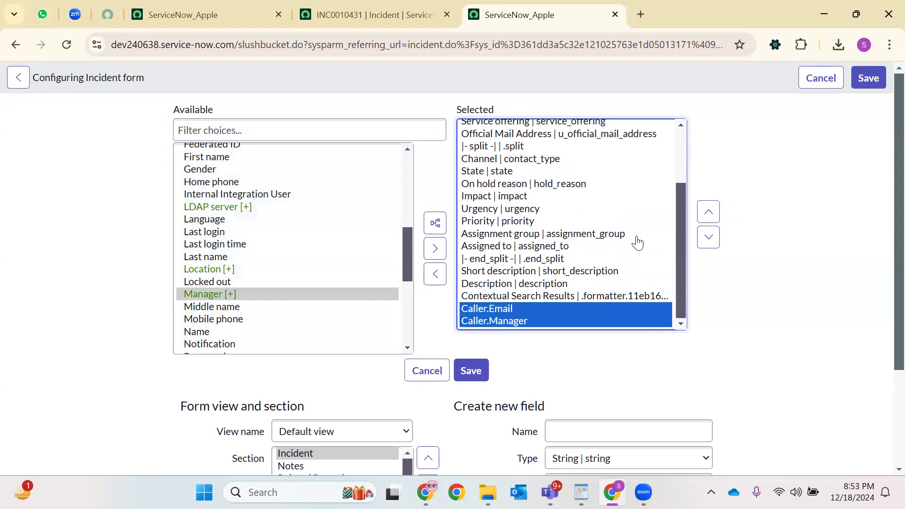
click(706, 213)
click(707, 213)
click(706, 213)
click(707, 213)
click(708, 212)
click(708, 212)
click(707, 212)
click(708, 212)
click(708, 212)
click(708, 212)
click(708, 212)
click(707, 212)
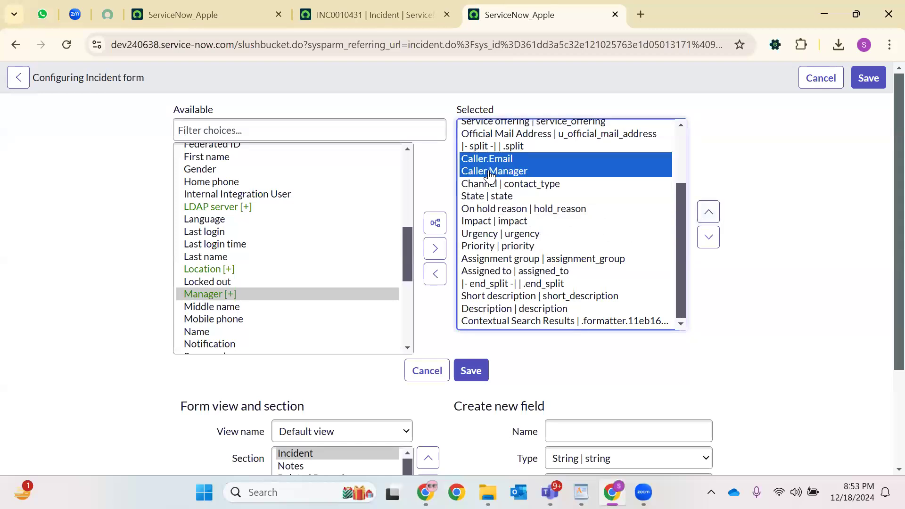
click(471, 370)
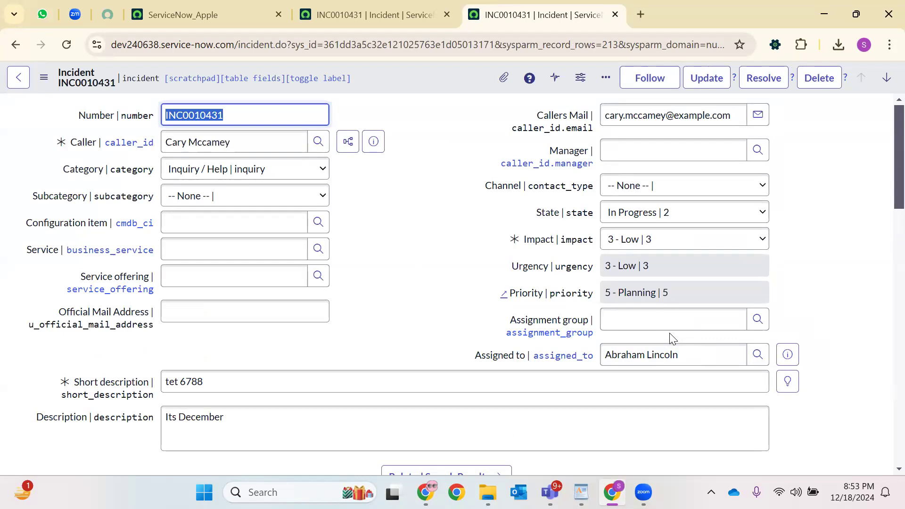
Compare the Callers Mail value with the Email in the caller's record preview, and check the preview's Manager field.
triple_click(627, 118)
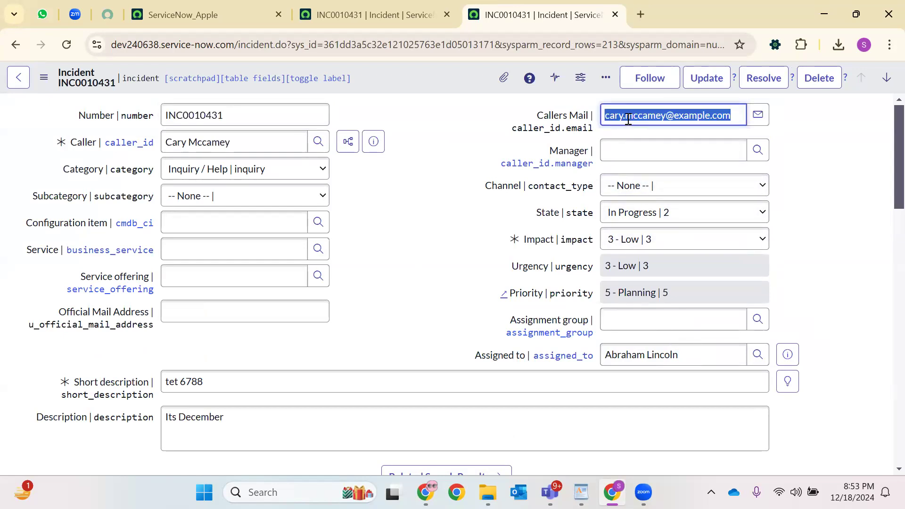
click(373, 142)
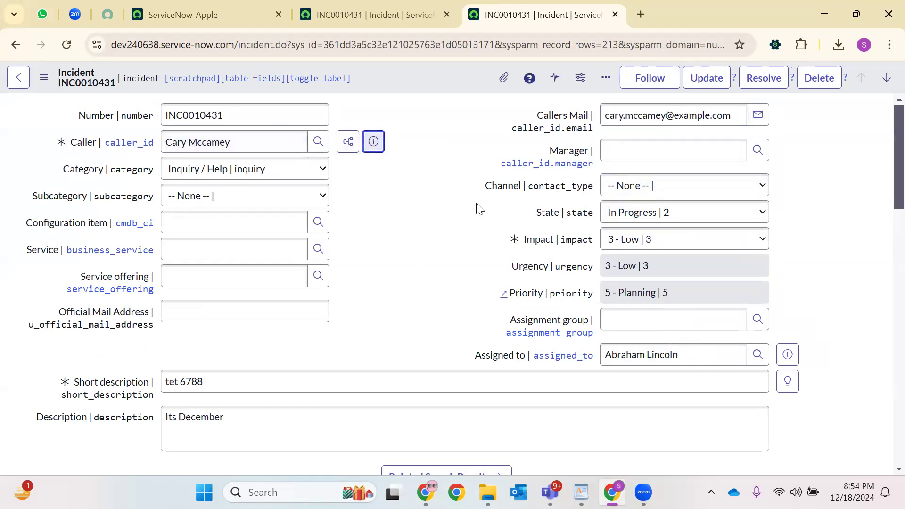
click(375, 142)
triple_click(499, 208)
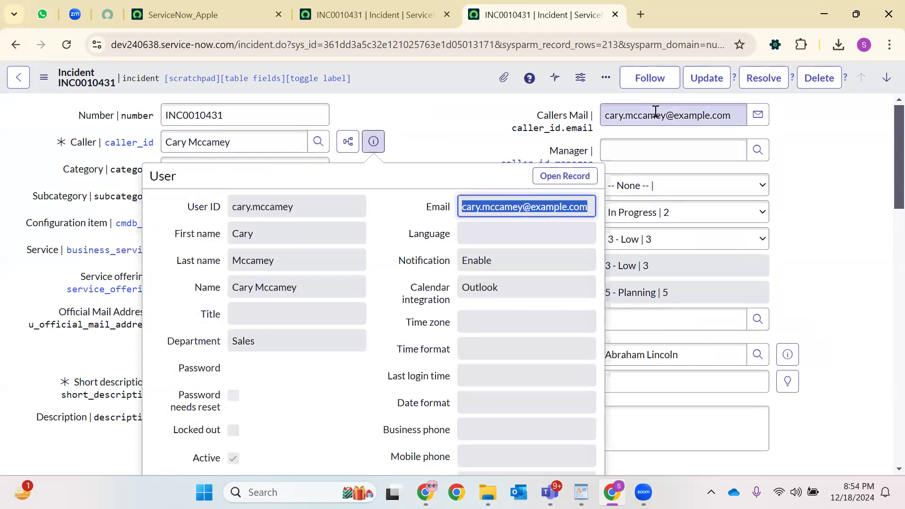
scroll(479, 325, down, 5)
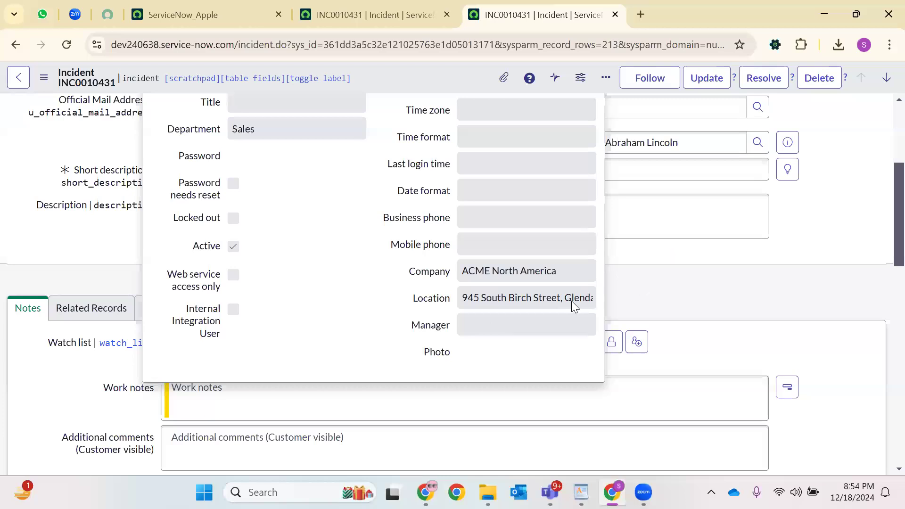
key(Escape)
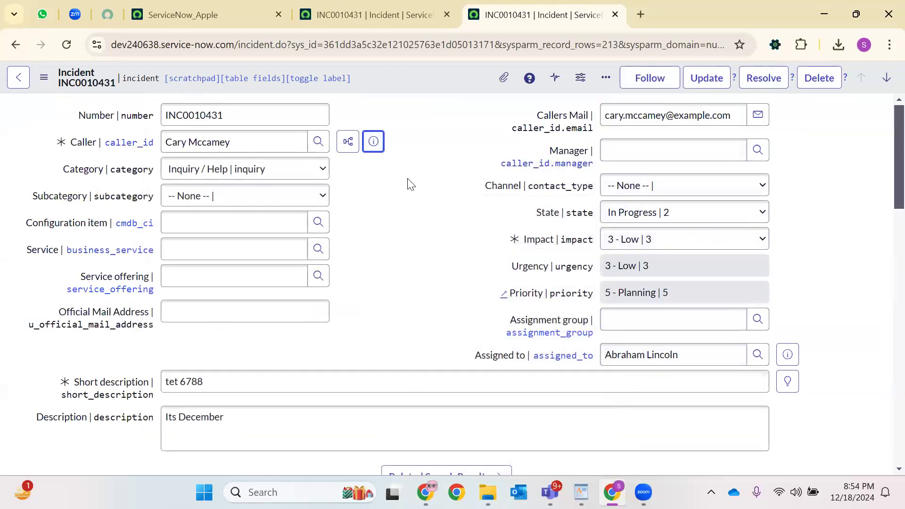
Open the caller's full user record, assign a manager from the user lookup, and update the record.
click(374, 142)
click(561, 177)
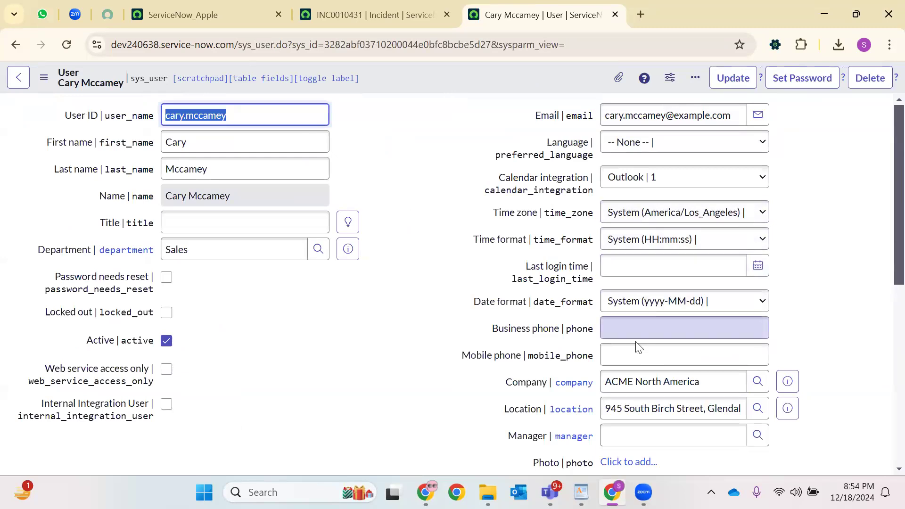
click(759, 438)
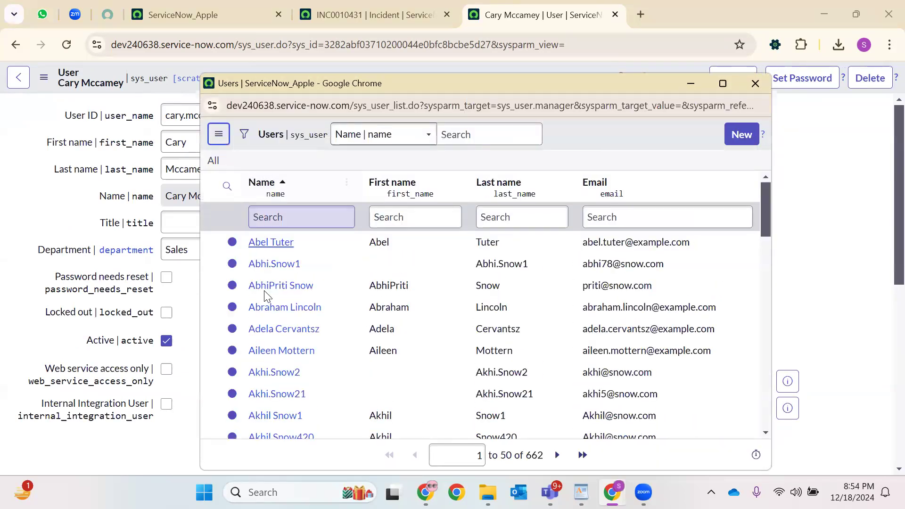
scroll(264, 290, down, 10)
scroll(250, 308, down, 2)
click(287, 317)
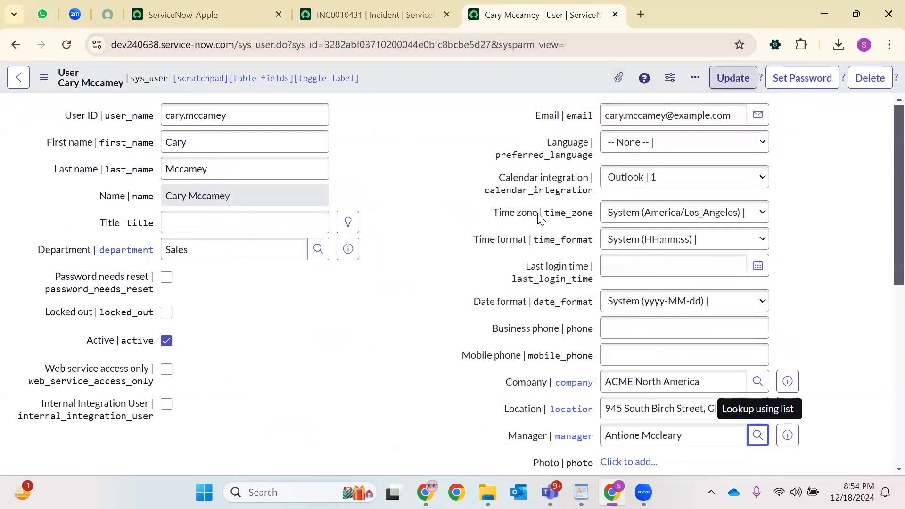
click(732, 78)
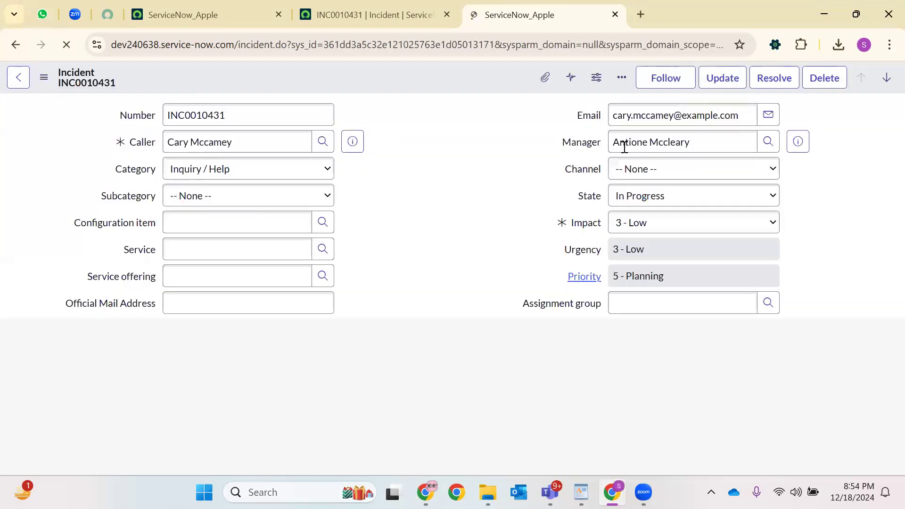
Examine the incident's Manager value and its dot-walked field name caller_id.manager alongside the Caller field.
double_click(683, 153)
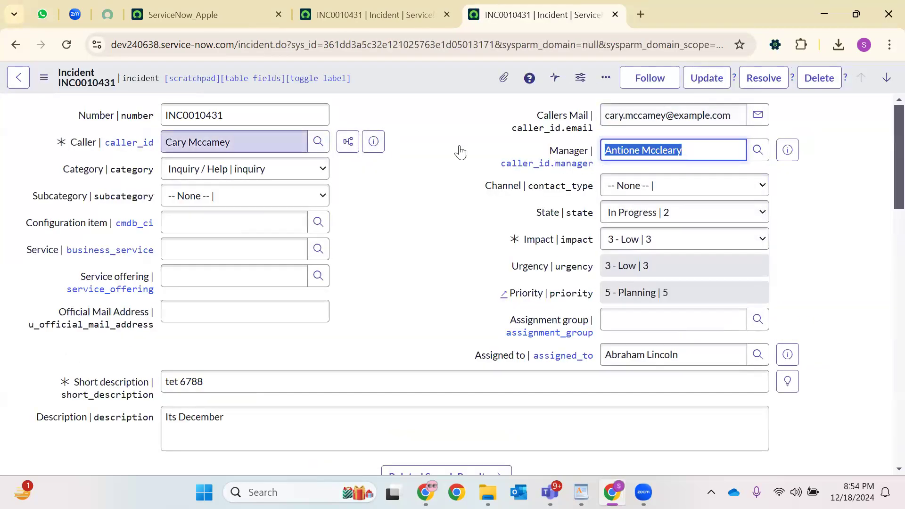
drag(502, 165, 611, 170)
click(231, 135)
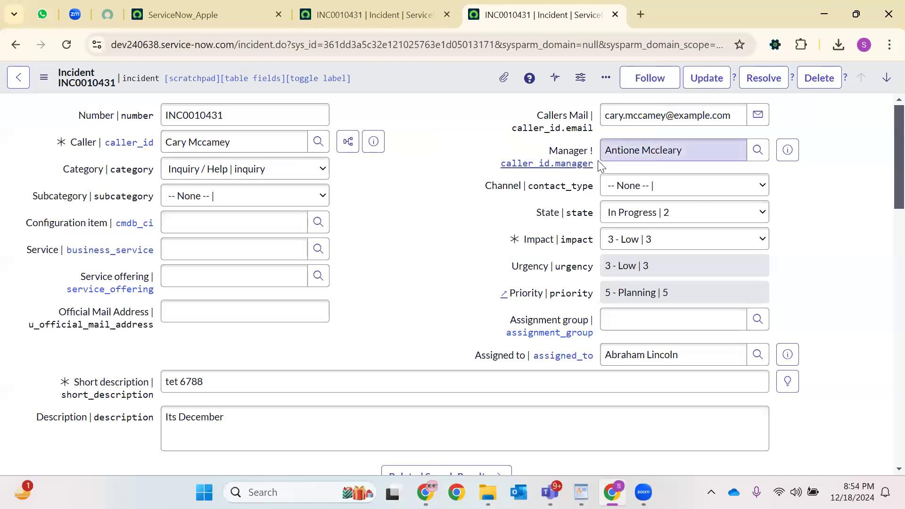
drag(560, 165, 500, 166)
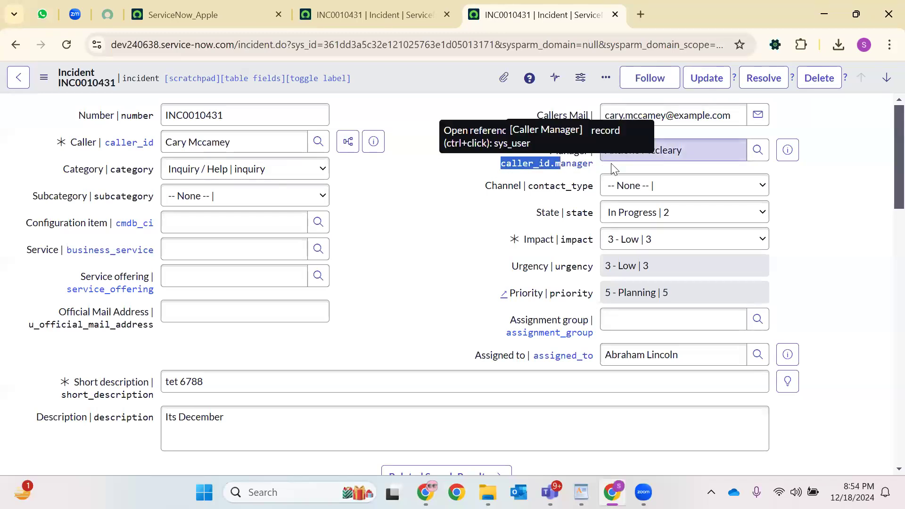
Preview the manager's user record from the Manager field, check its Email, and close the preview.
triple_click(644, 155)
click(787, 149)
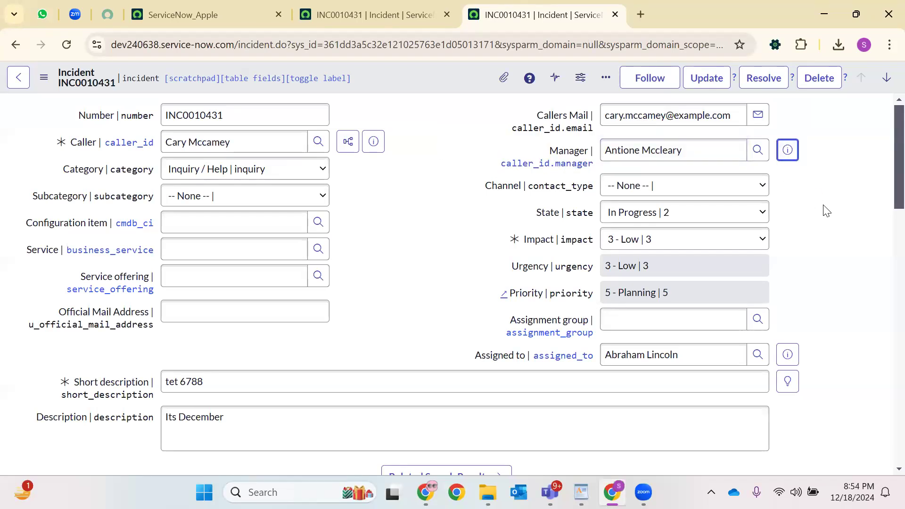
click(808, 216)
triple_click(808, 216)
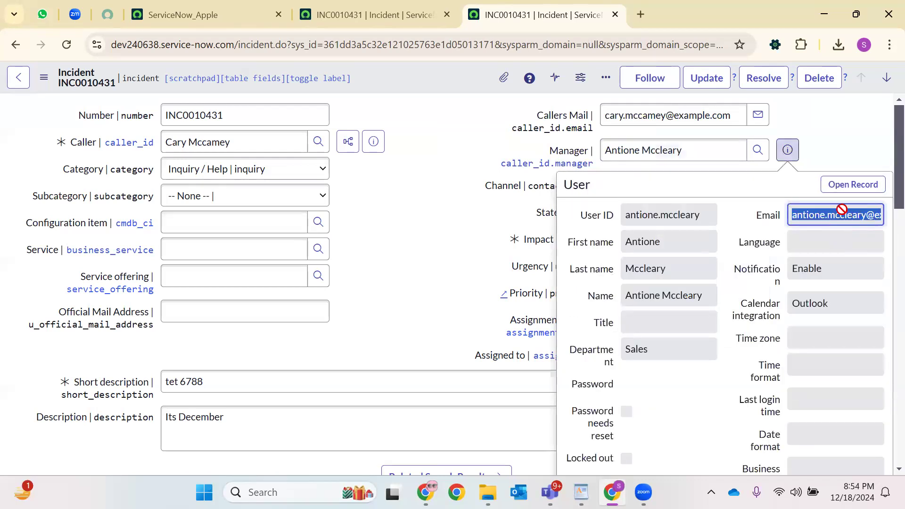
click(825, 133)
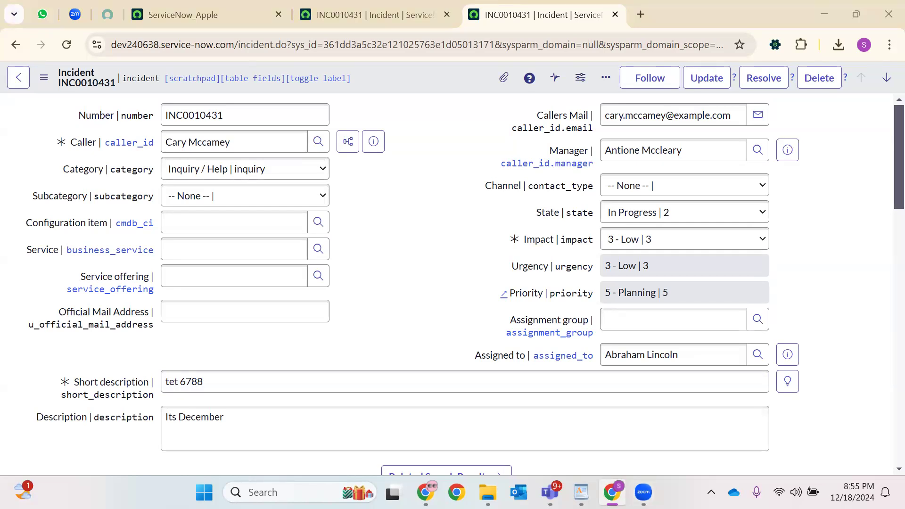
Open the system calendar and check the dates Thursday, December 19 and Friday, December 20.
click(853, 491)
click(810, 326)
click(844, 326)
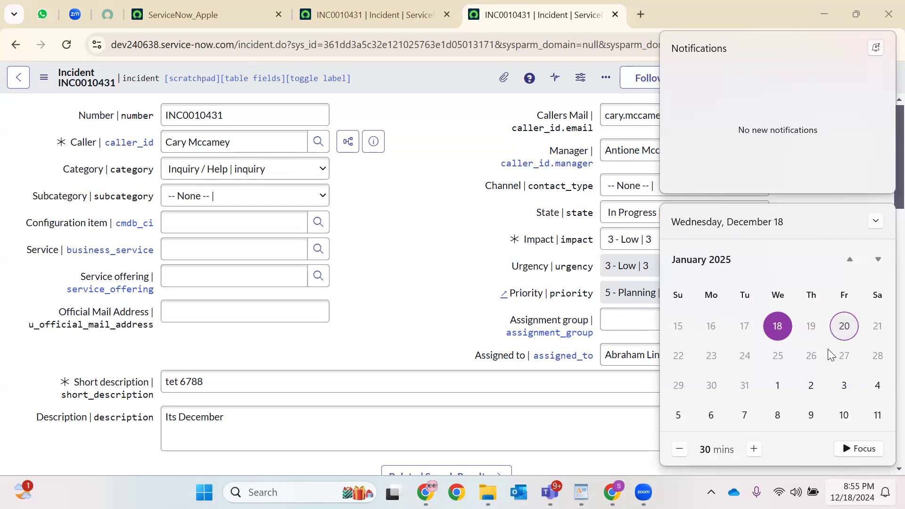
Check the dates December 25, 26, 19 and 20 in the system calendar, and return to the incident form.
click(780, 354)
click(818, 356)
click(811, 326)
click(843, 326)
click(498, 181)
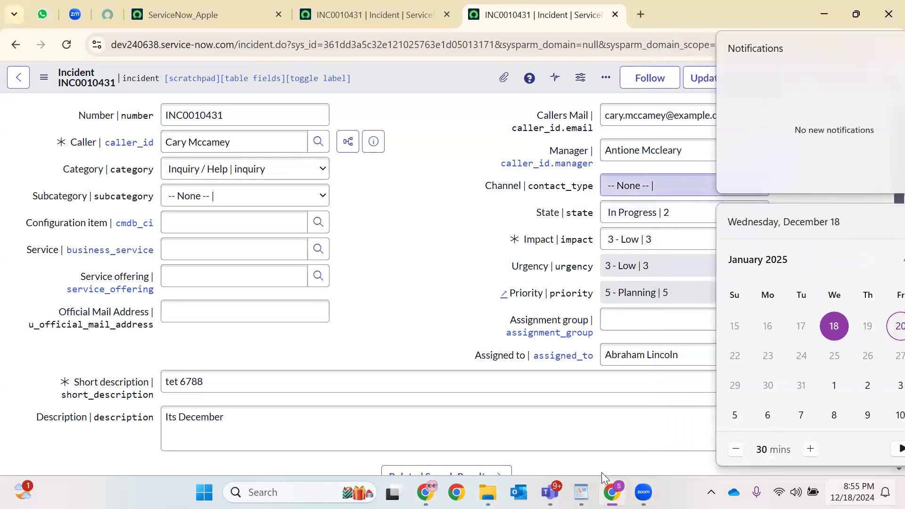
click(459, 152)
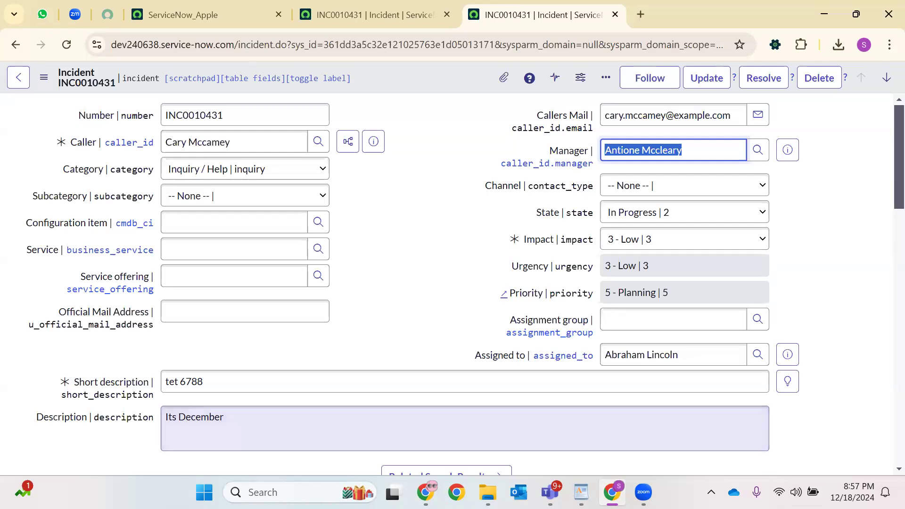
Reopen the system calendar, check the dates from Wednesday, December 25 to Friday, December 27, and close it.
click(885, 492)
scroll(820, 375, down, 1)
scroll(797, 357, up, 1)
click(784, 359)
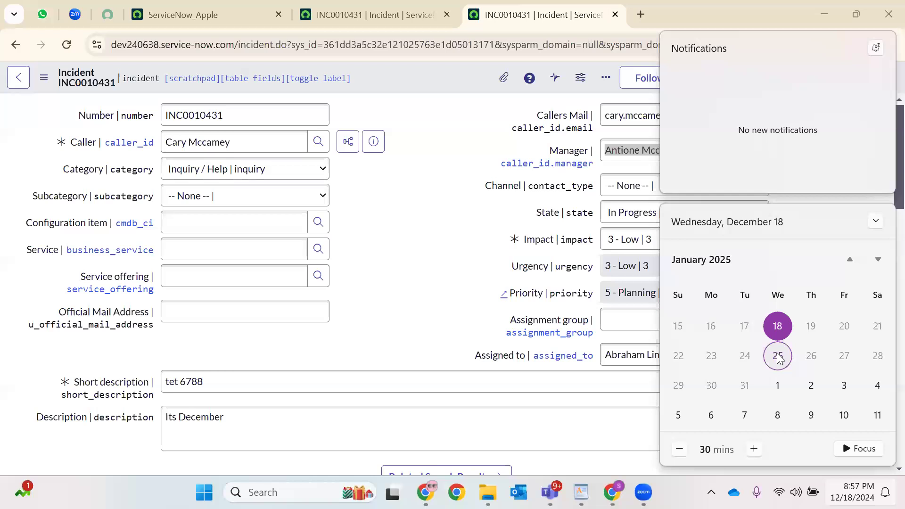
click(810, 357)
click(837, 364)
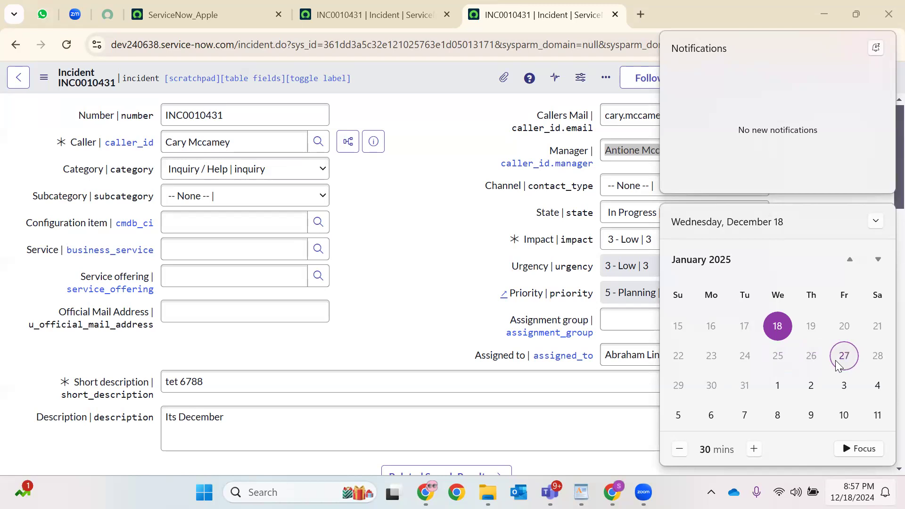
click(777, 362)
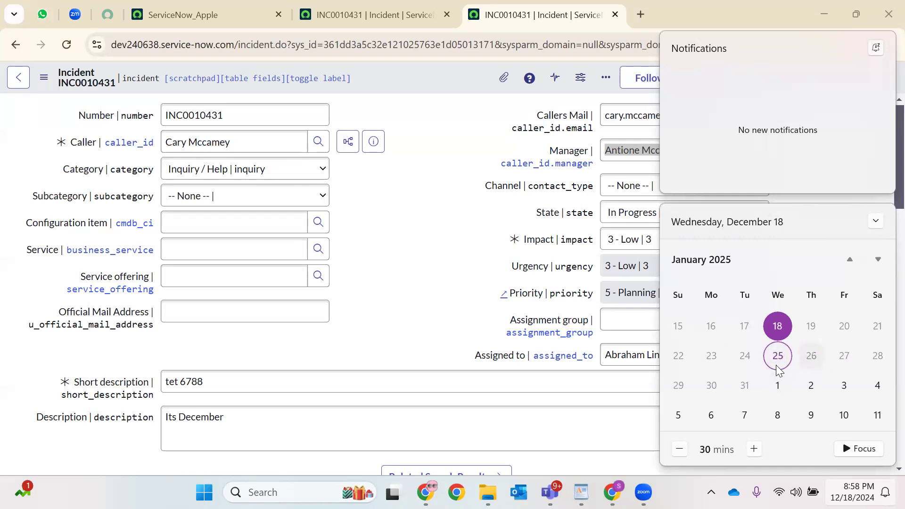
click(812, 358)
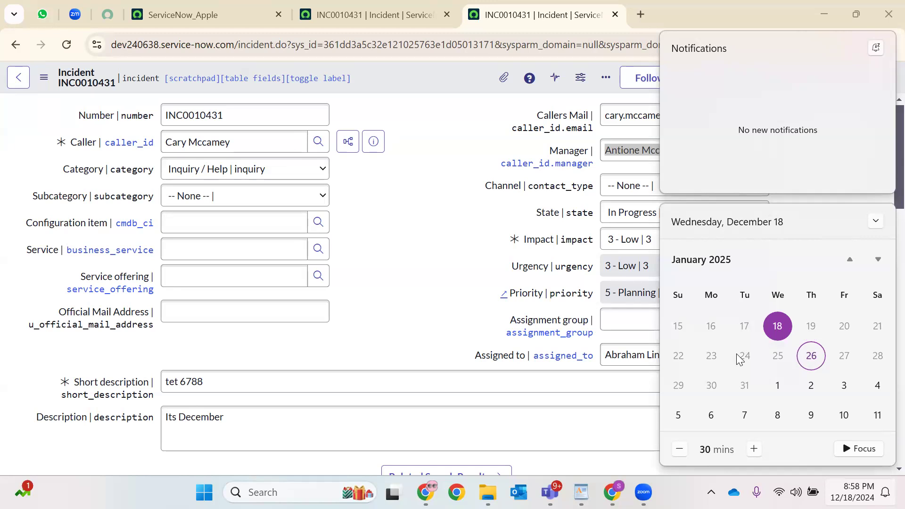
click(456, 177)
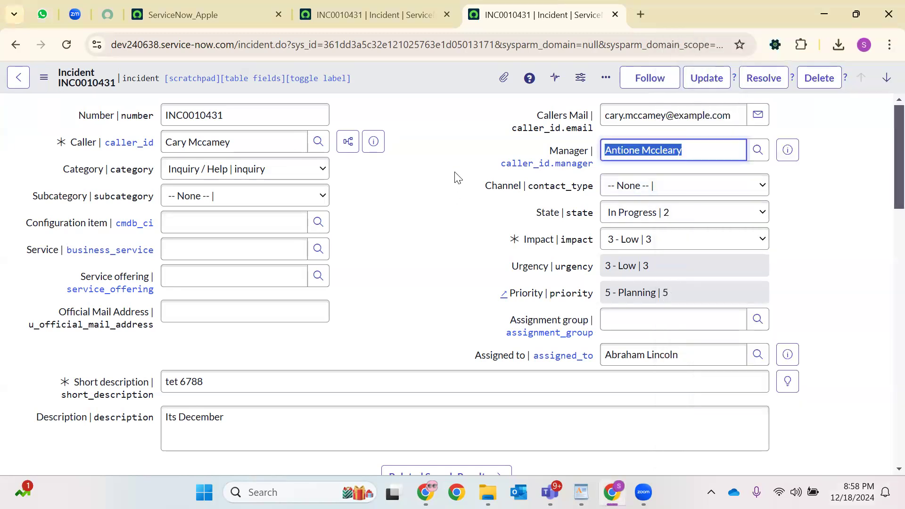
mouse_move(643, 492)
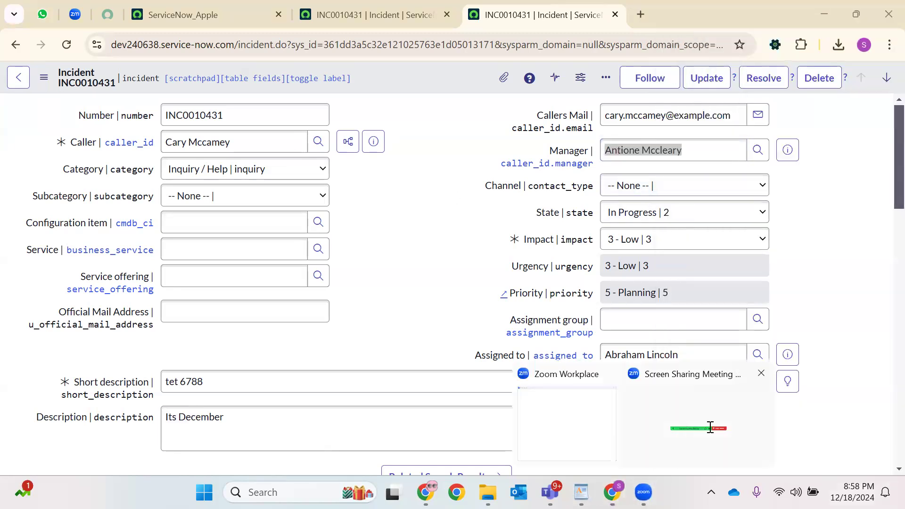